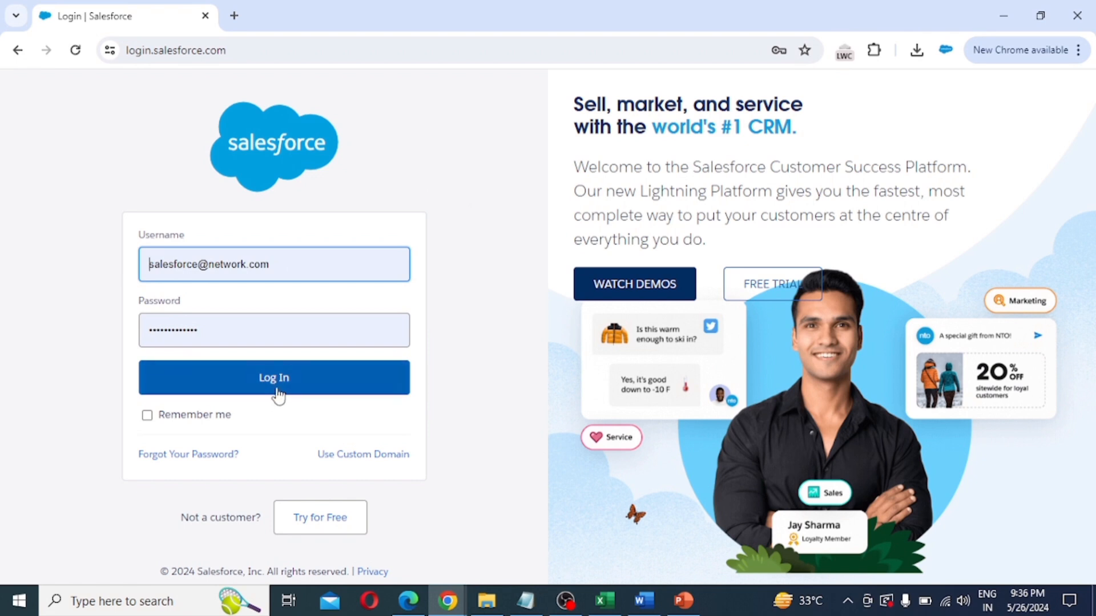
Log in to Salesforce with the prefilled credentials and switch to Salesforce Classic.
{"action": "left_click", "coordinate": [288, 386]}
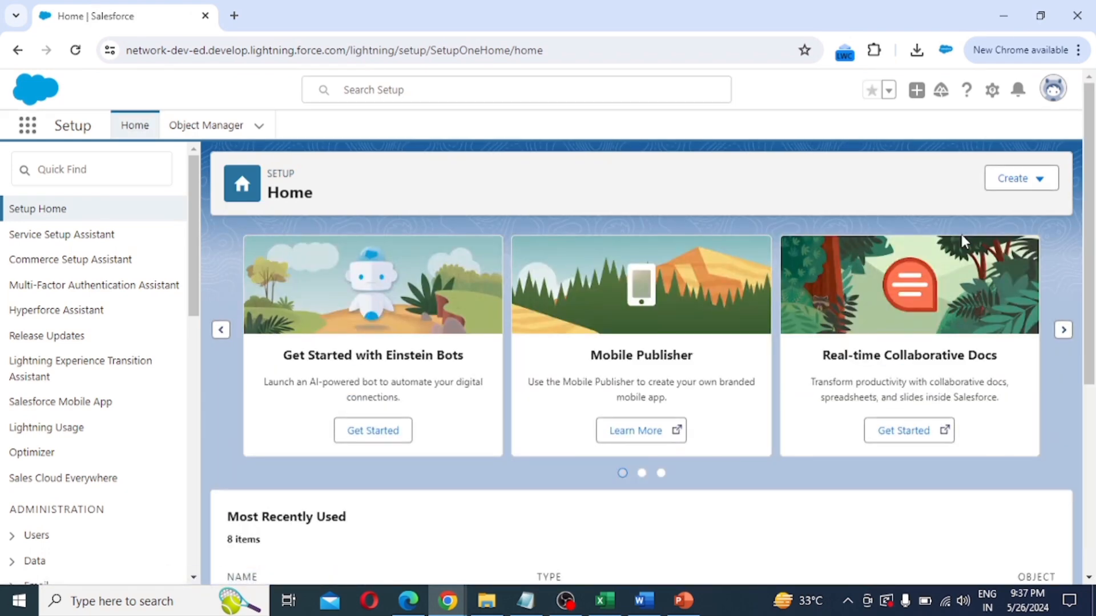
{"action": "left_click", "coordinate": [1055, 92]}
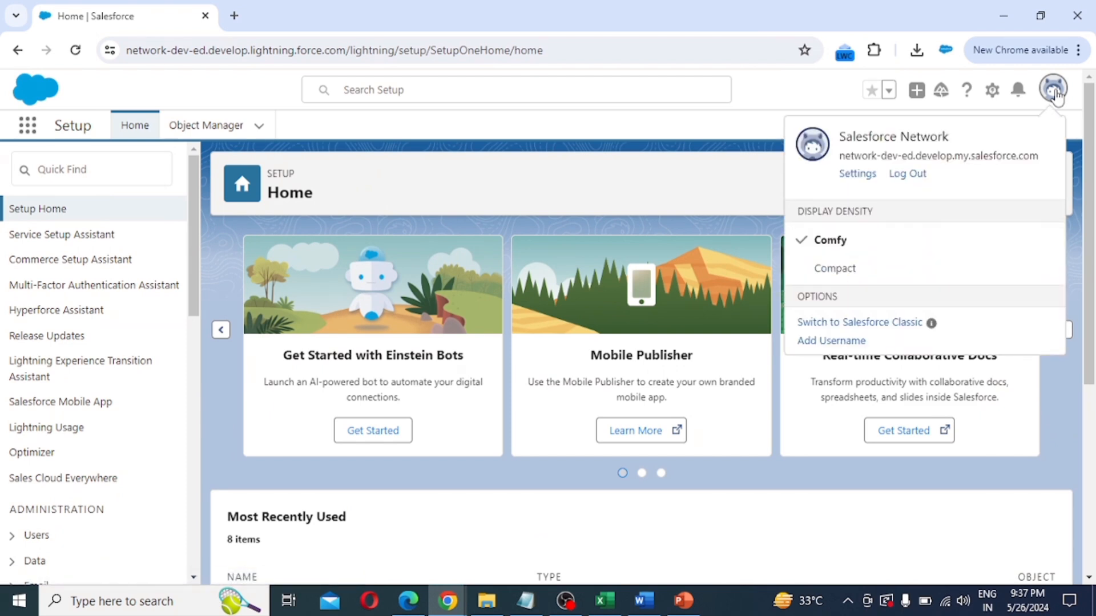
{"action": "left_click", "coordinate": [877, 327]}
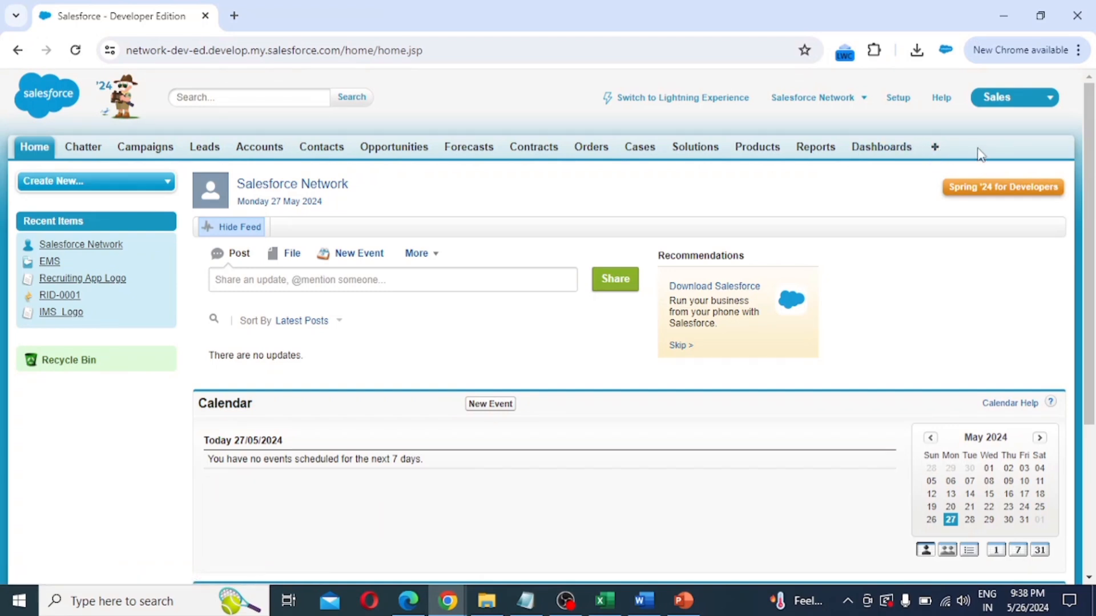
Open the Documents home page from the list of all tabs.
{"action": "left_click", "coordinate": [936, 154]}
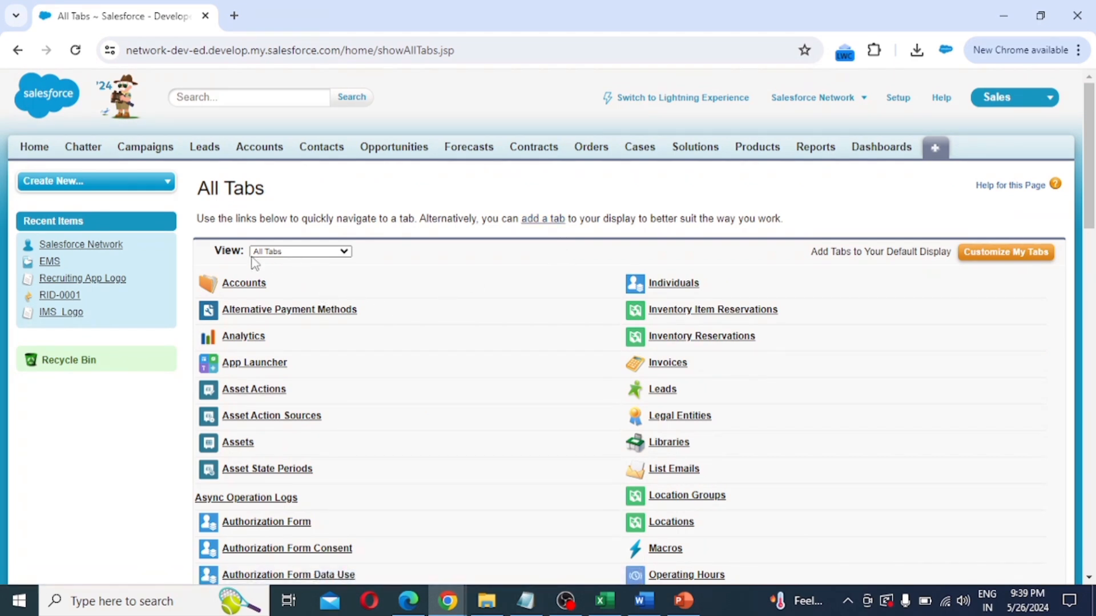
{"action": "left_click", "coordinate": [307, 254]}
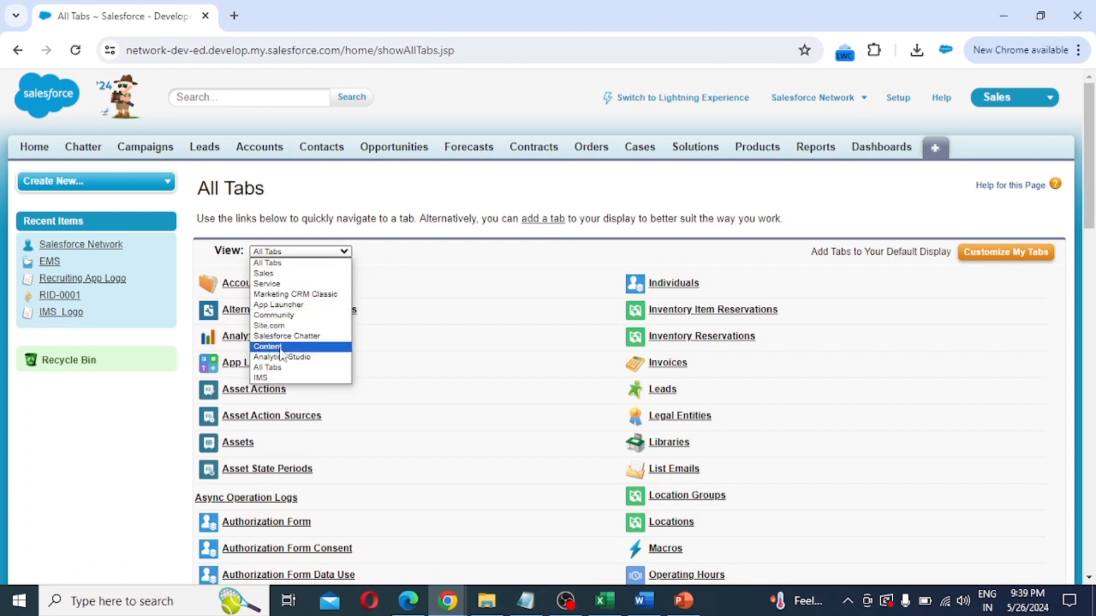
{"action": "left_click", "coordinate": [407, 256]}
{"action": "scroll", "coordinate": [440, 318], "scroll_direction": "down", "scroll_amount": 2}
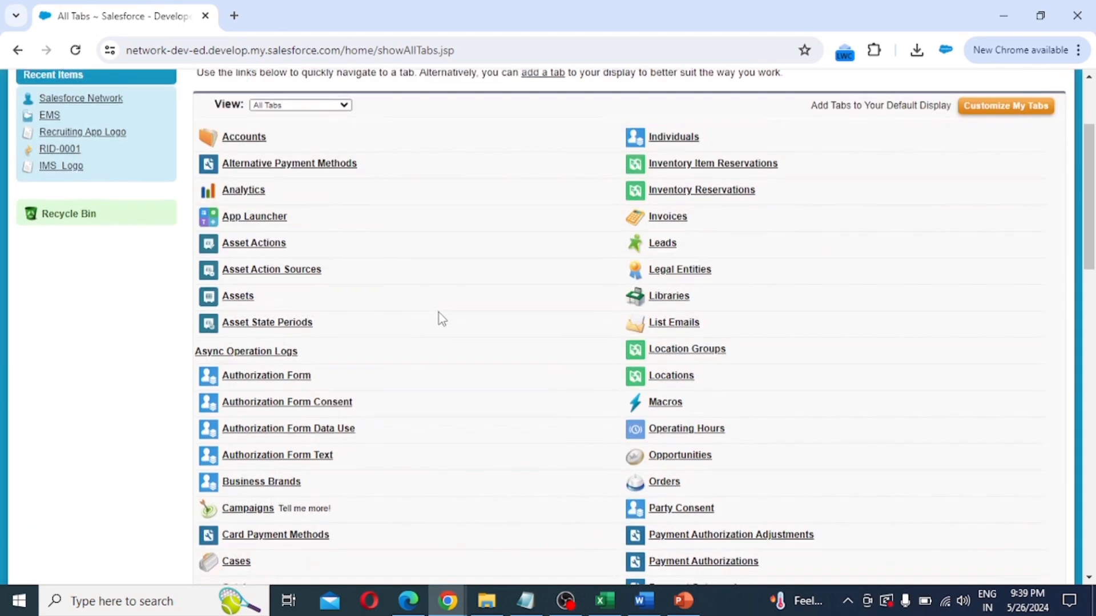
{"action": "scroll", "coordinate": [439, 313], "scroll_direction": "down", "scroll_amount": 10}
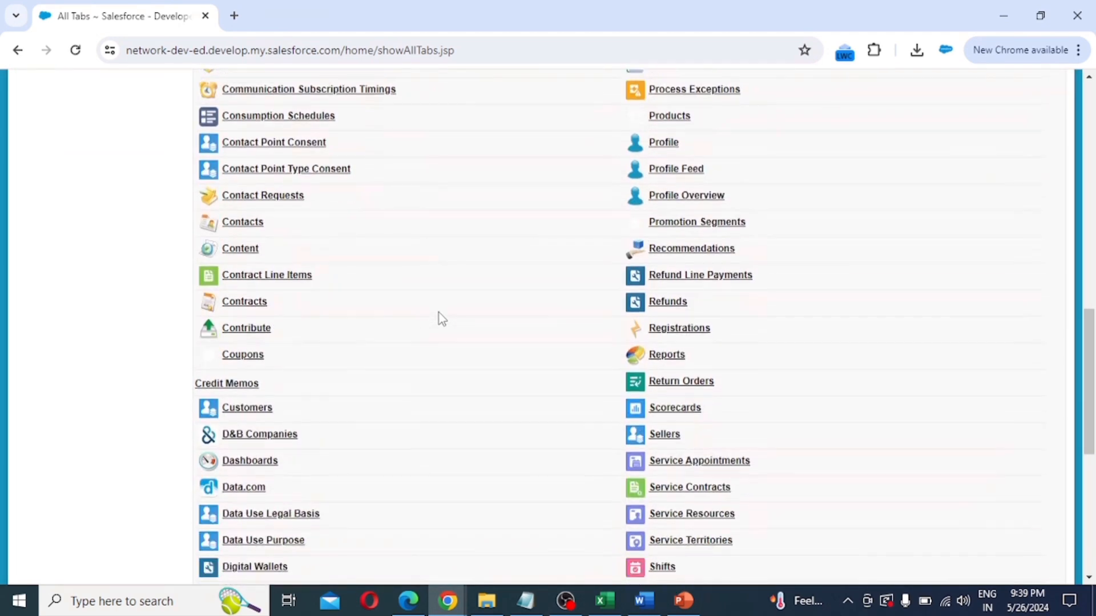
{"action": "scroll", "coordinate": [441, 319], "scroll_direction": "down", "scroll_amount": 6}
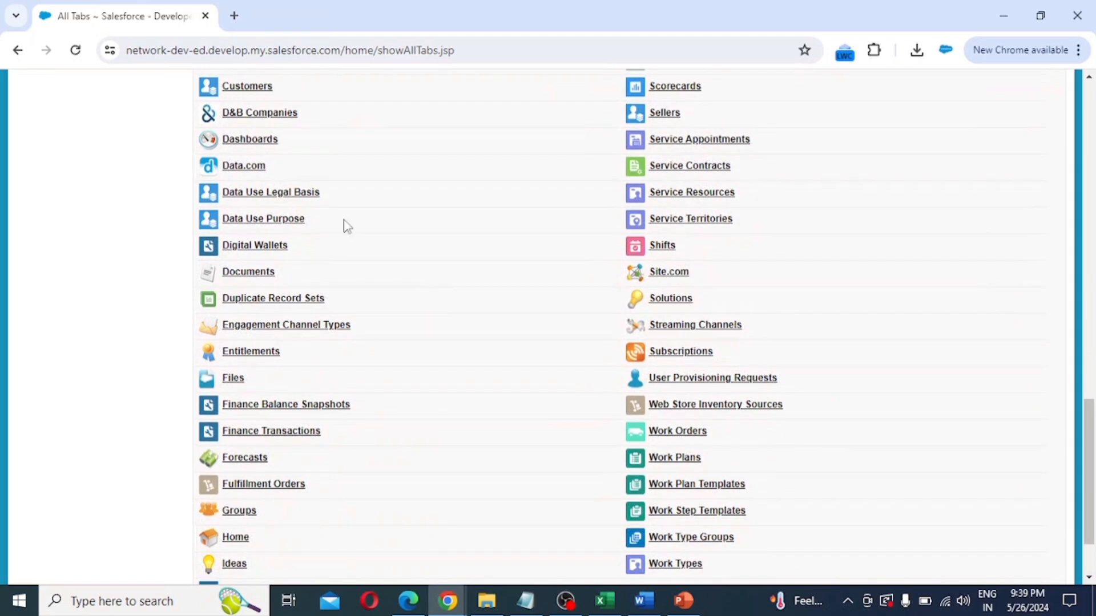
{"action": "left_click", "coordinate": [260, 280]}
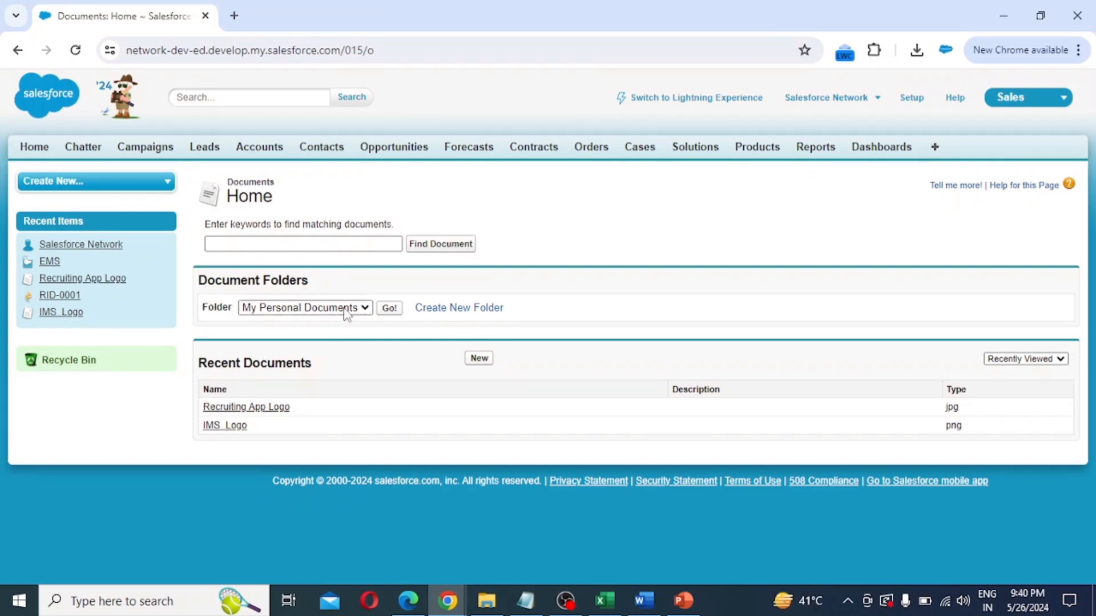
Start a new document folder labelled EMS Folder with Read Only public folder access.
{"action": "left_click", "coordinate": [365, 308]}
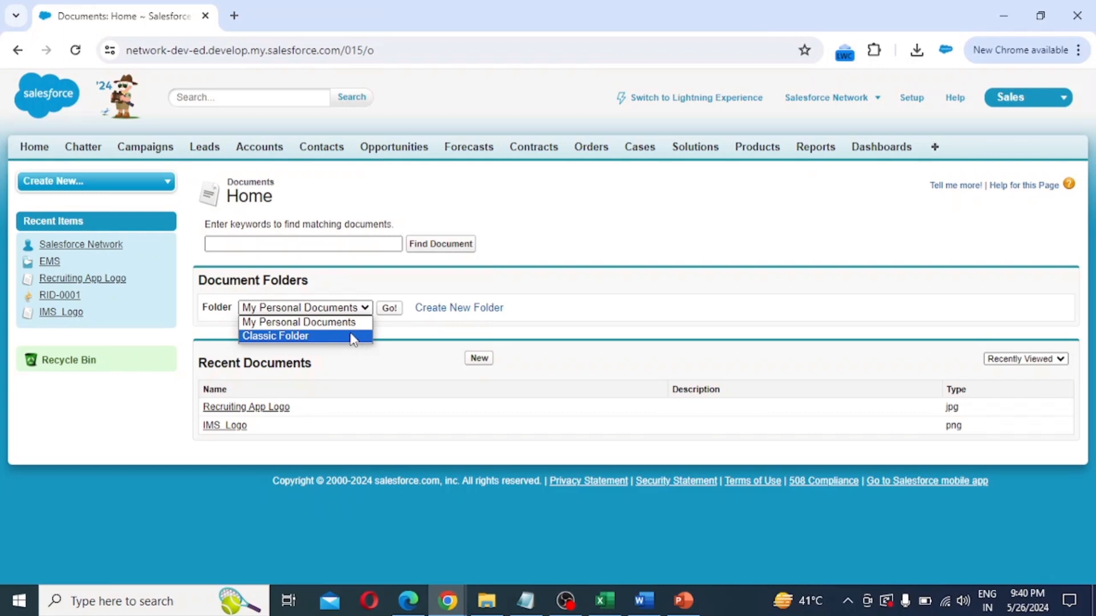
{"action": "left_click", "coordinate": [622, 306]}
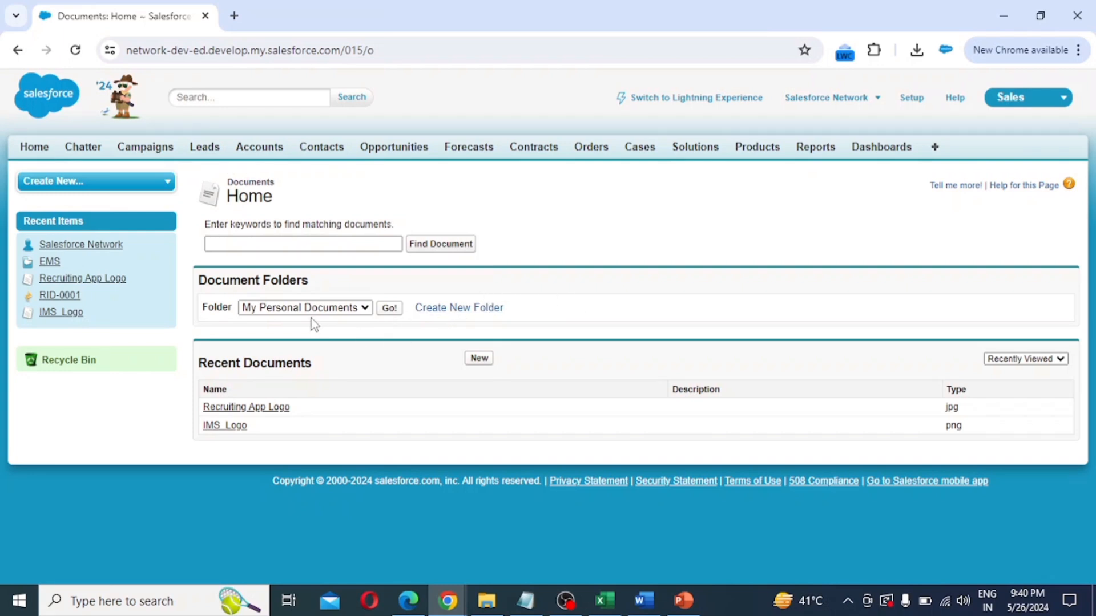
{"action": "left_click", "coordinate": [459, 312]}
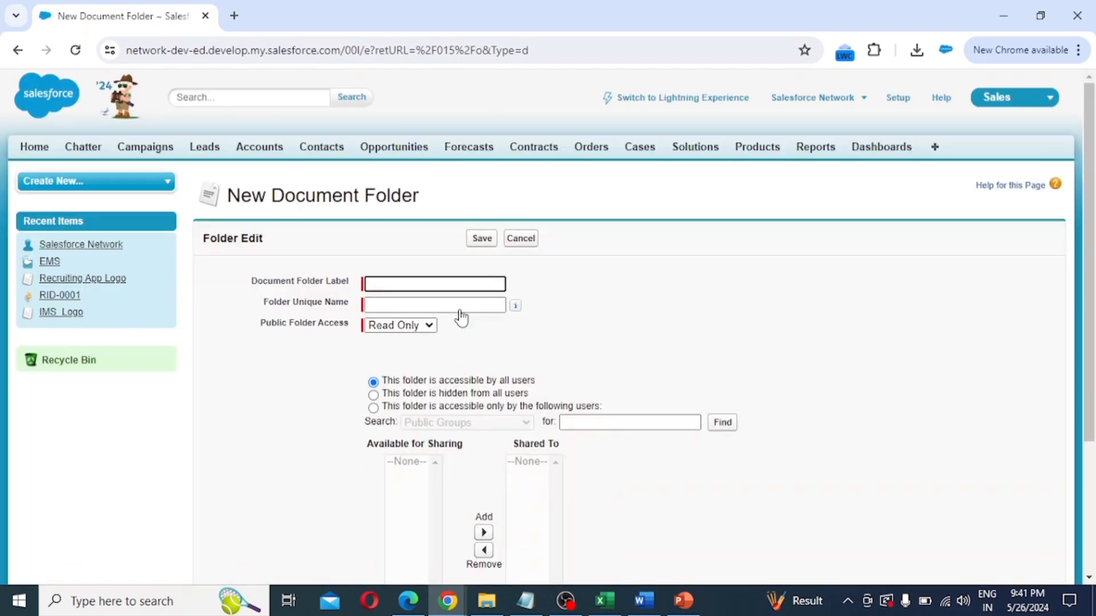
{"action": "left_click", "coordinate": [387, 284]}
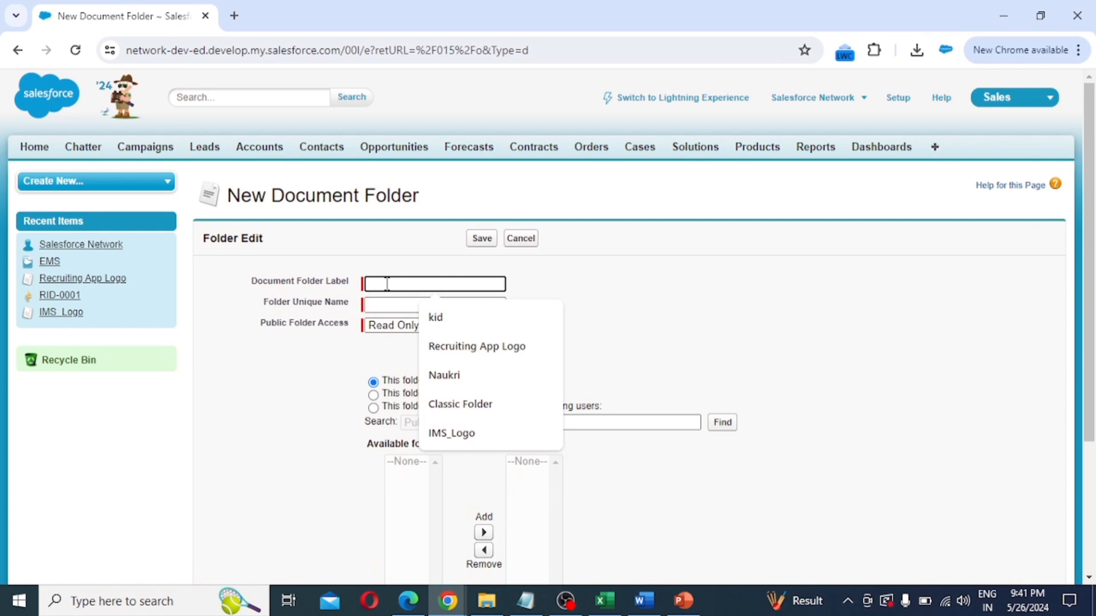
{"action": "type", "text": "EMS"}
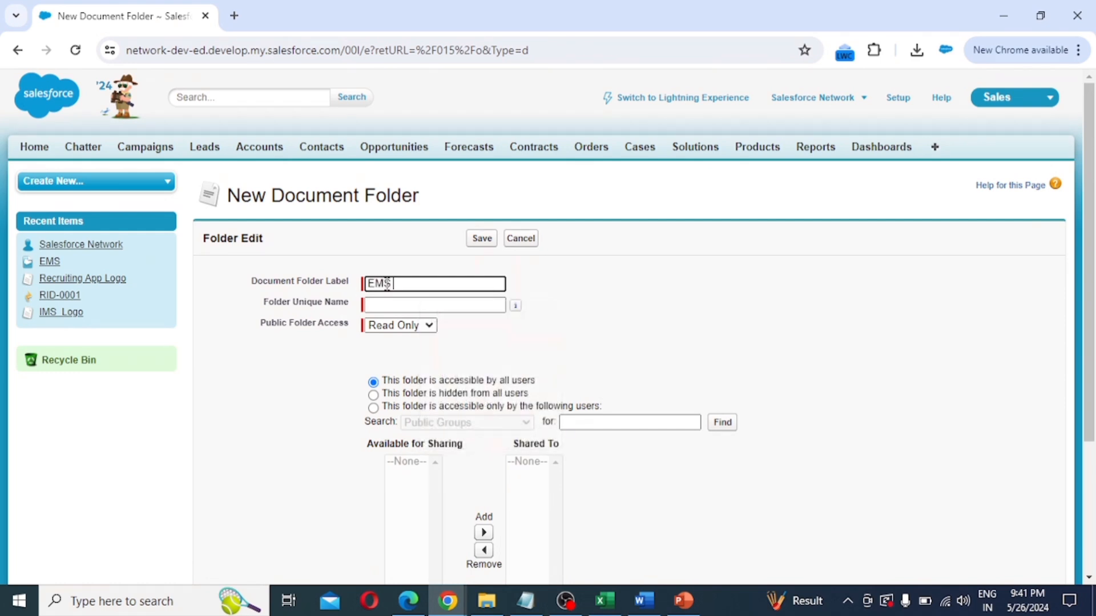
{"action": "type", "text": " Folder"}
{"action": "key", "text": "Tab"}
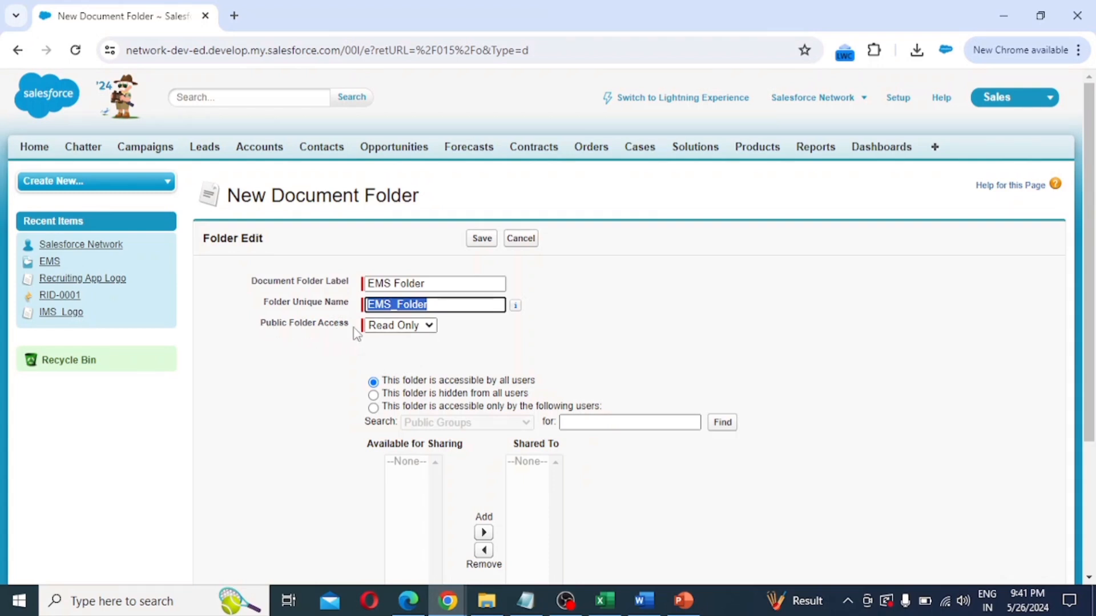
{"action": "left_click", "coordinate": [393, 325]}
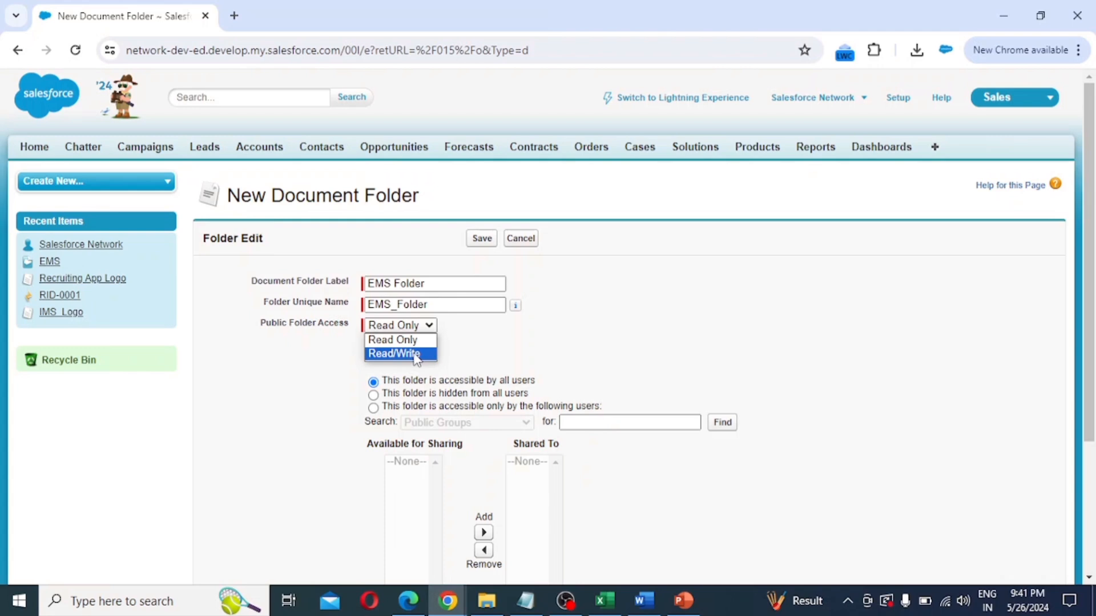
{"action": "left_click", "coordinate": [402, 340]}
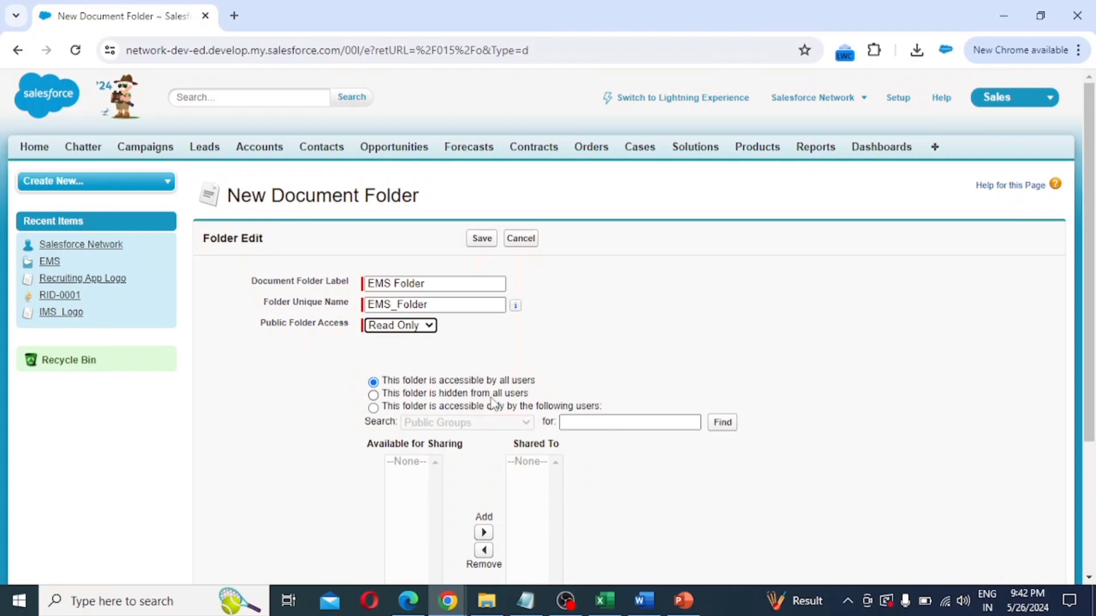
Restrict the new folder's access to specific users and list the roles available for sharing.
{"action": "left_click", "coordinate": [374, 396]}
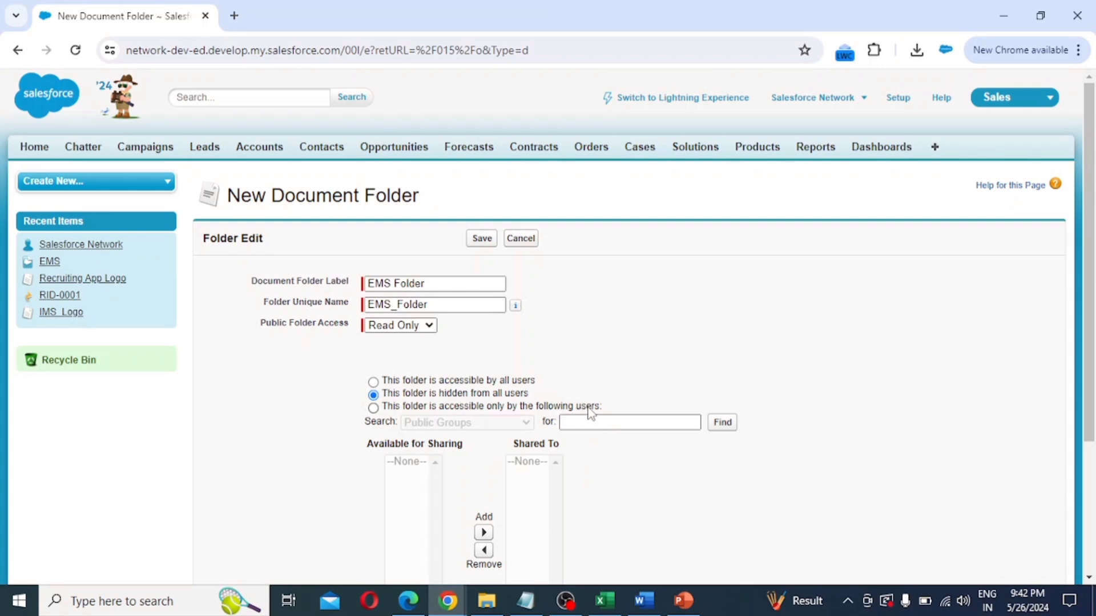
{"action": "left_click", "coordinate": [374, 409]}
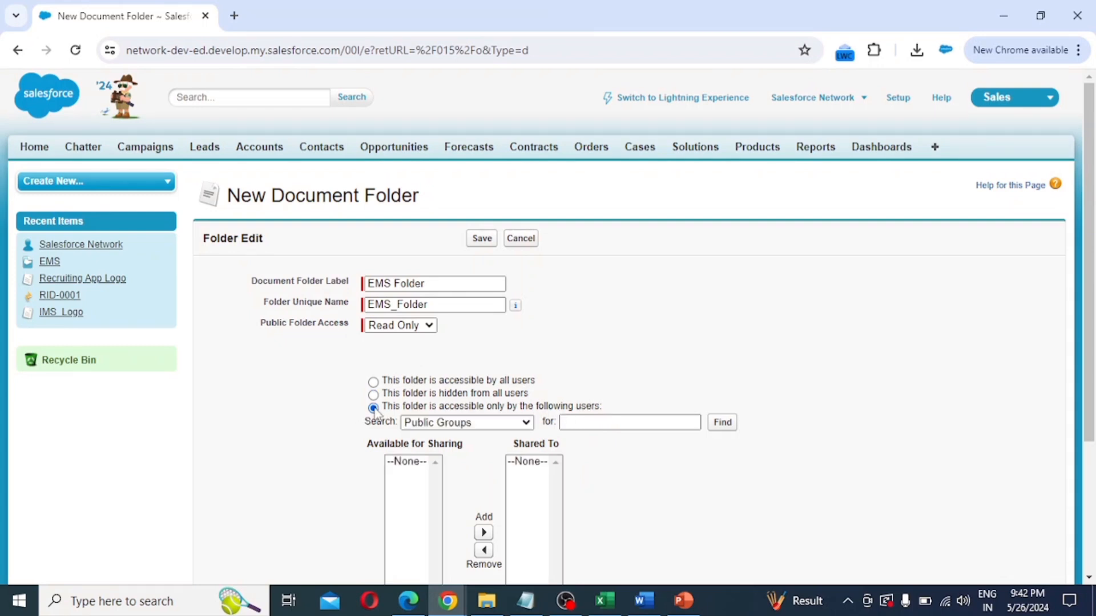
{"action": "scroll", "coordinate": [484, 426], "scroll_direction": "down", "scroll_amount": 1}
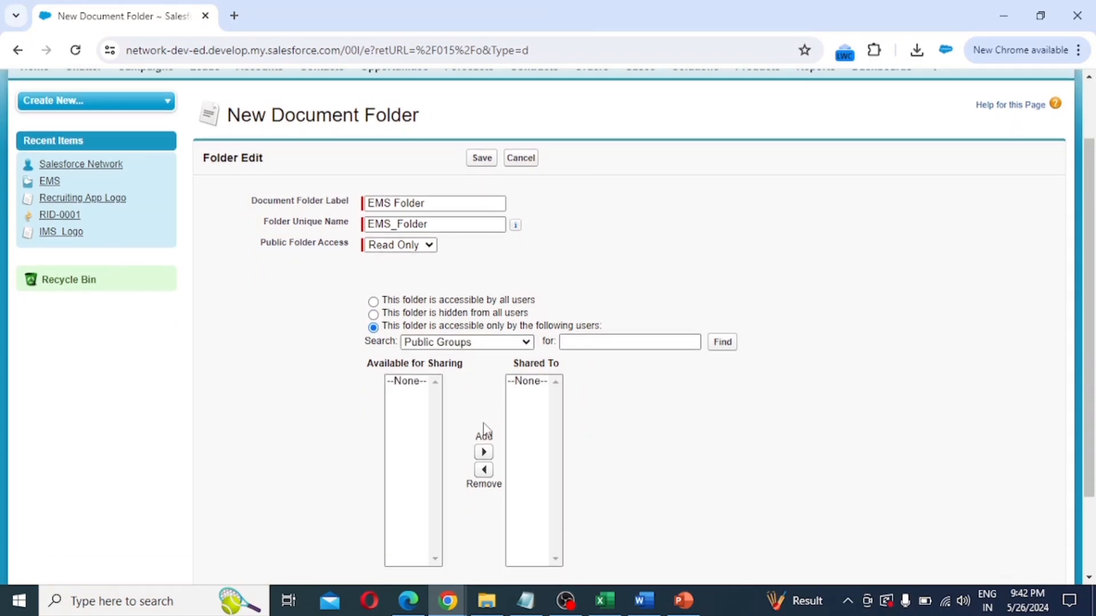
{"action": "left_click", "coordinate": [523, 343]}
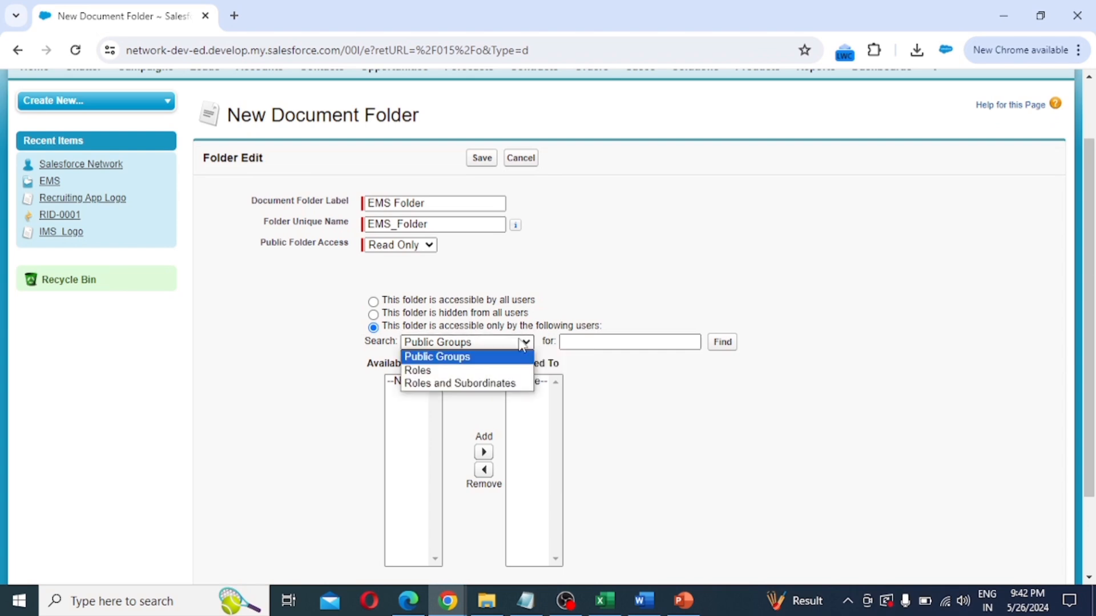
{"action": "left_click", "coordinate": [435, 372]}
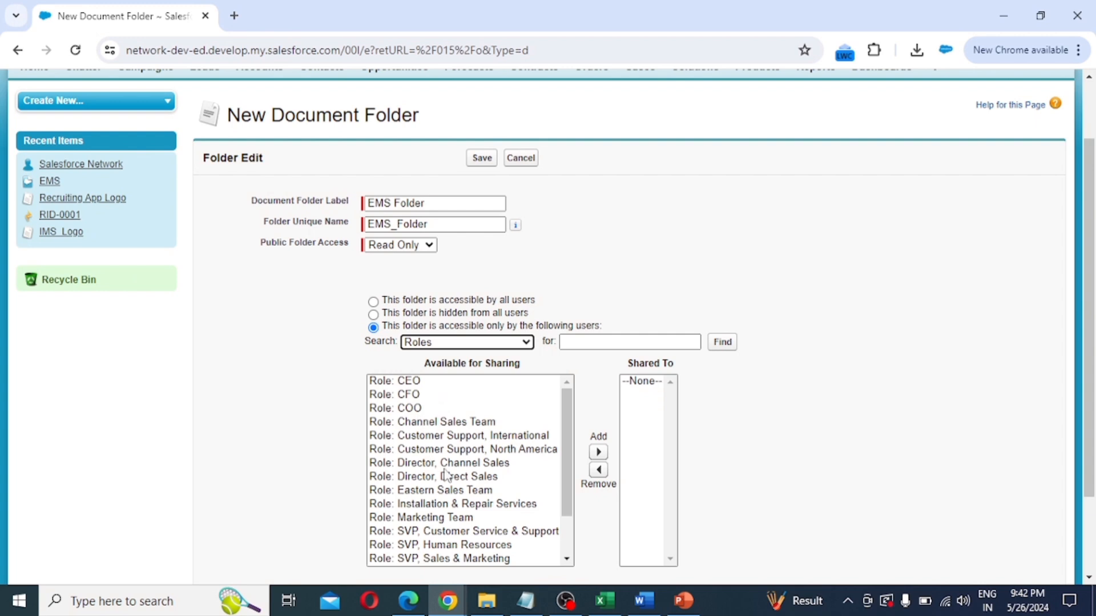
{"action": "scroll", "coordinate": [450, 463], "scroll_direction": "down", "scroll_amount": 1}
{"action": "scroll", "coordinate": [434, 434], "scroll_direction": "up", "scroll_amount": 1}
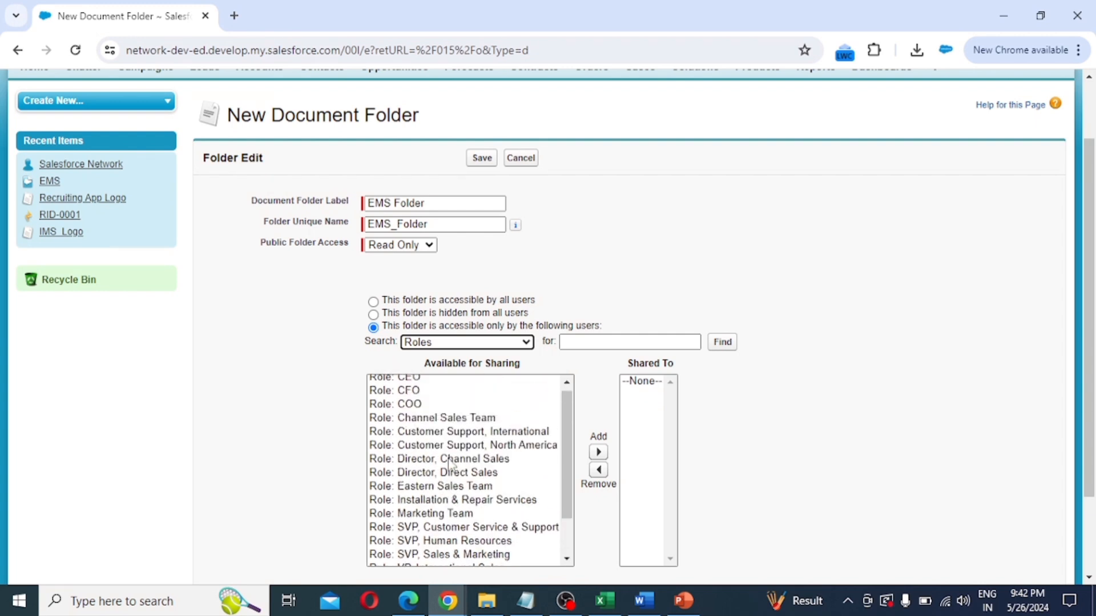
{"action": "scroll", "coordinate": [429, 409], "scroll_direction": "up", "scroll_amount": 2}
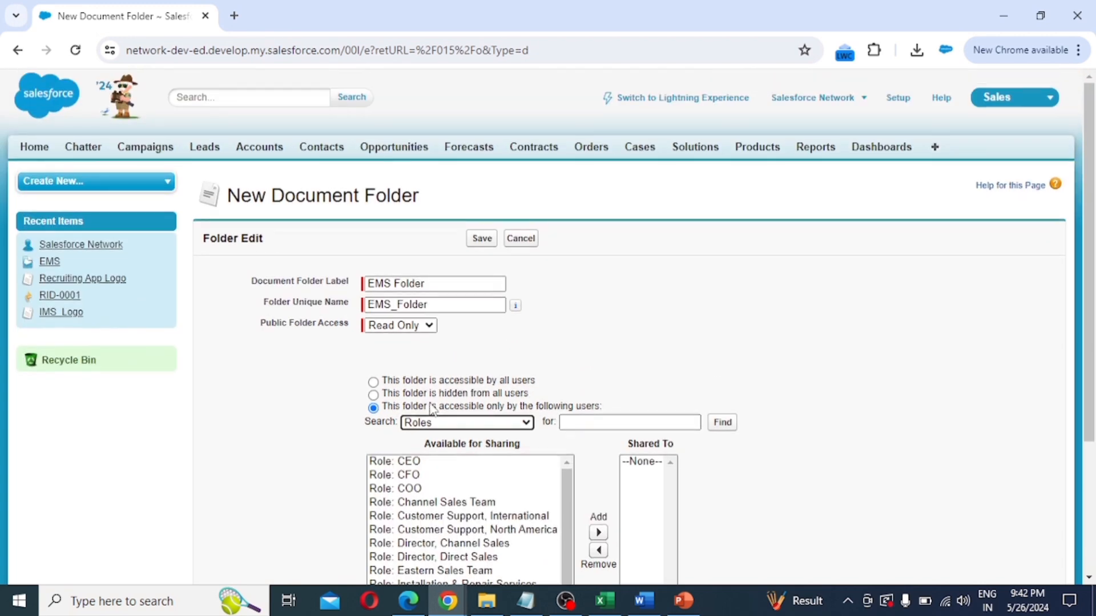
{"action": "scroll", "coordinate": [905, 428], "scroll_direction": "down", "scroll_amount": 3}
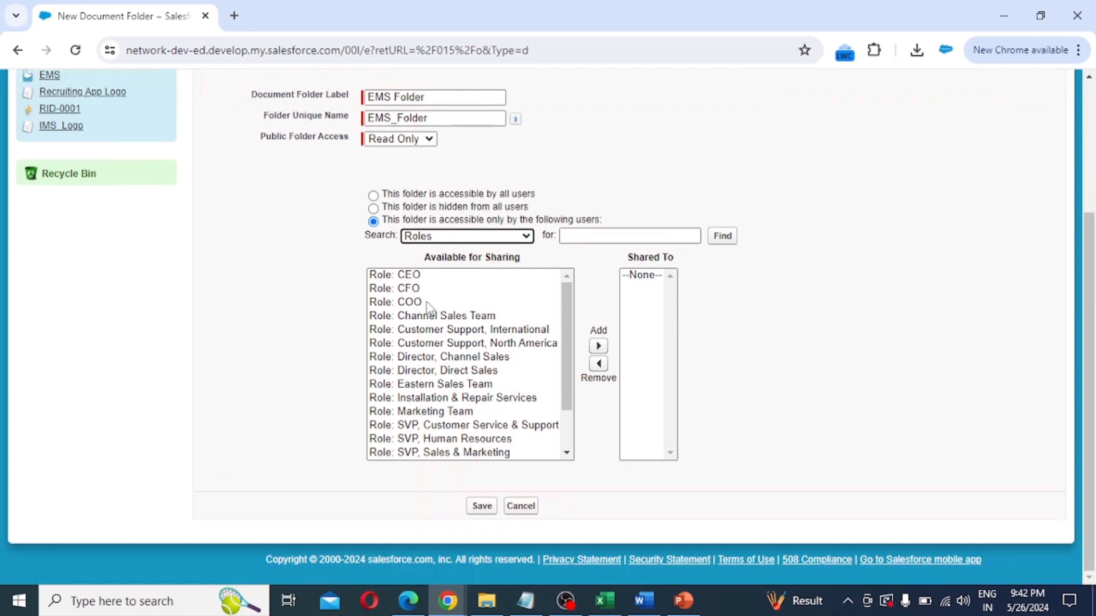
Share the folder with the CEO role and list the Roles and Subordinates available for sharing.
{"action": "left_click", "coordinate": [419, 276]}
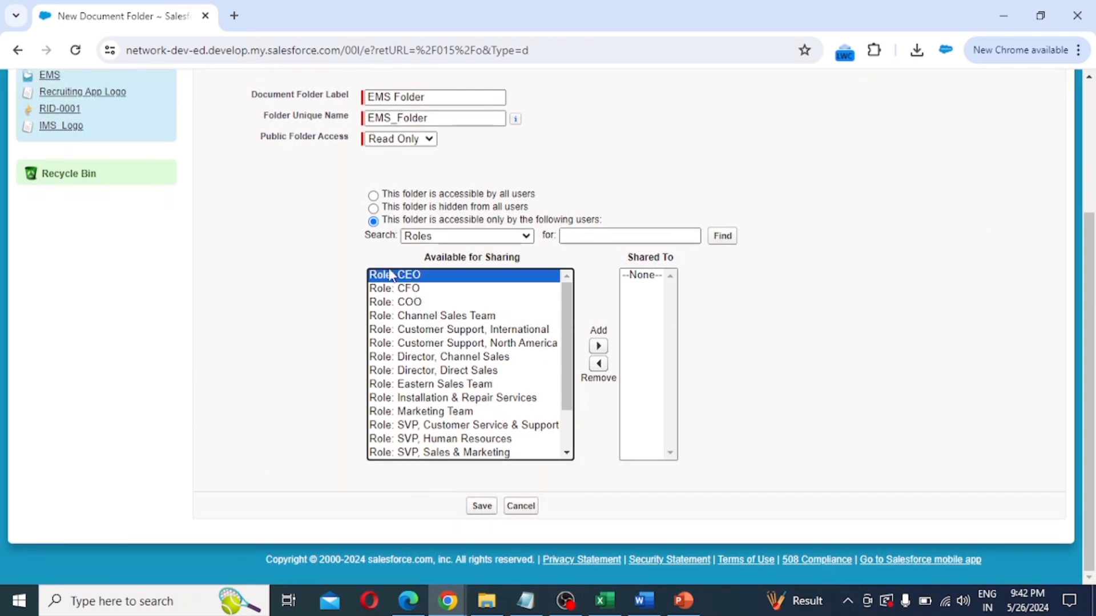
{"action": "left_click", "coordinate": [599, 346]}
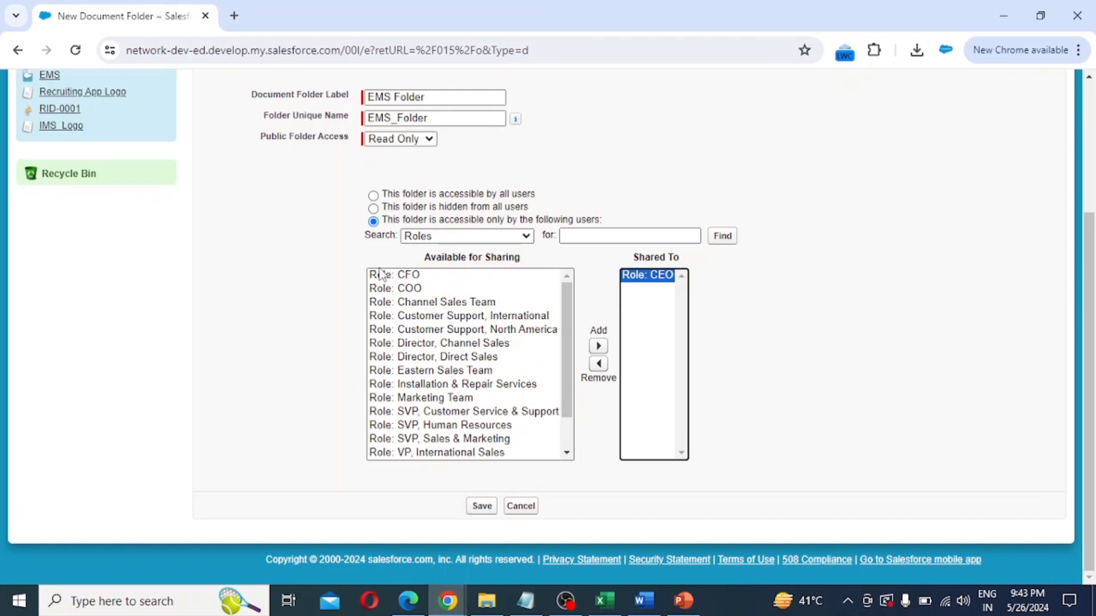
{"action": "left_click", "coordinate": [451, 236]}
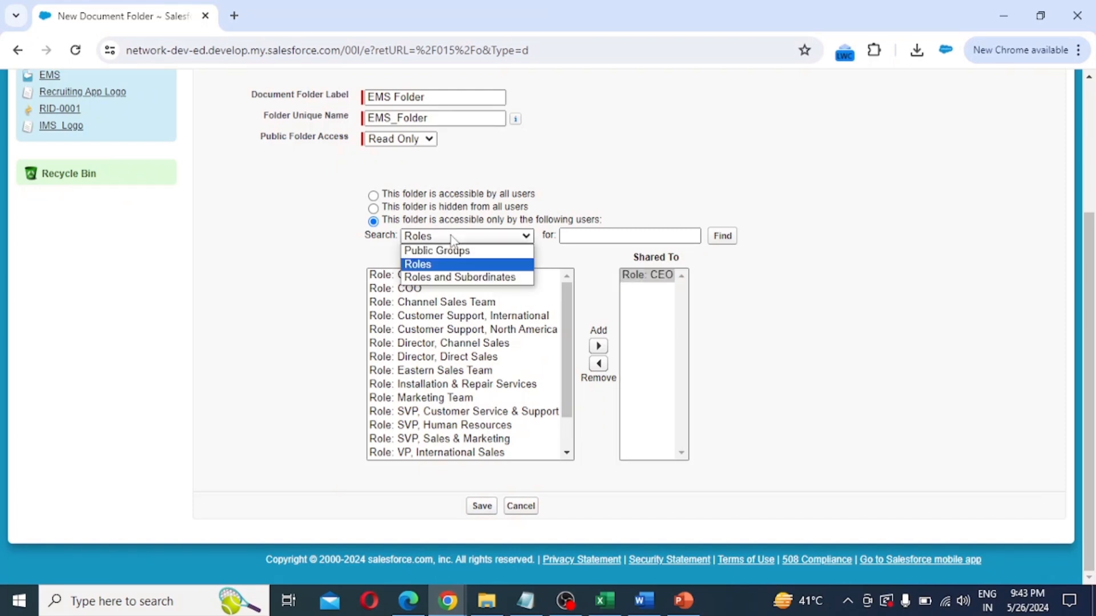
{"action": "left_click", "coordinate": [446, 278]}
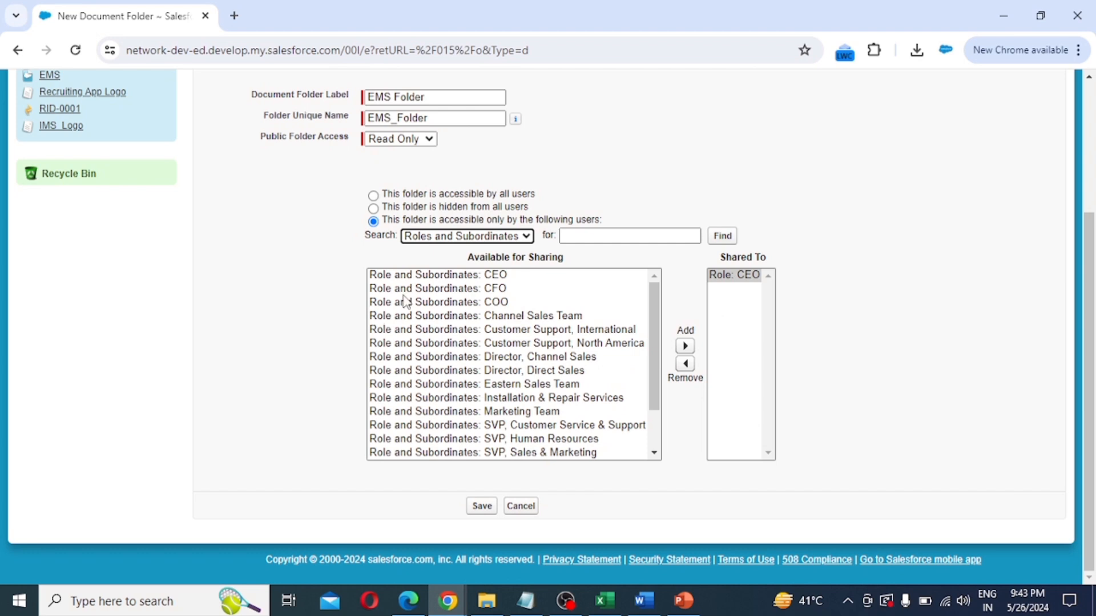
Make the new document folder accessible by all users and save it.
{"action": "left_click", "coordinate": [373, 196]}
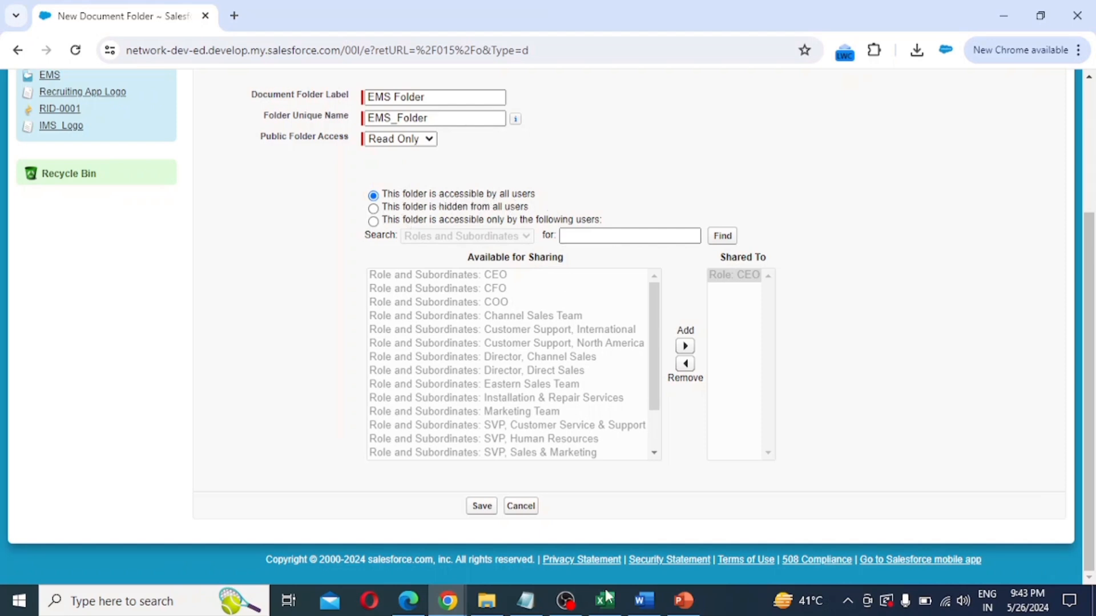
{"action": "scroll", "coordinate": [504, 457], "scroll_direction": "up", "scroll_amount": 1}
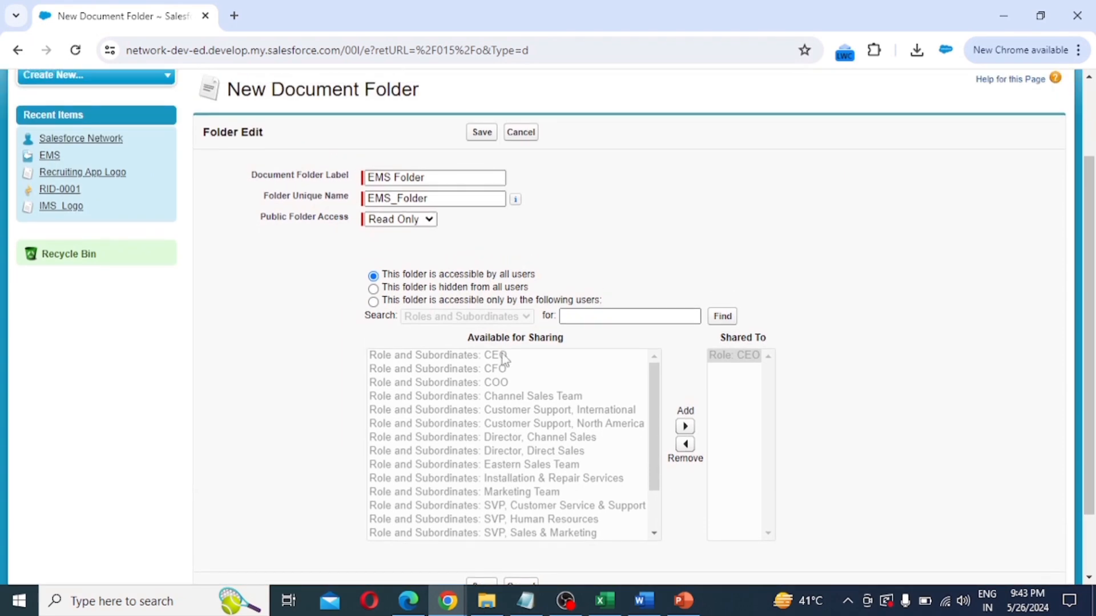
{"action": "scroll", "coordinate": [490, 545], "scroll_direction": "down", "scroll_amount": 1}
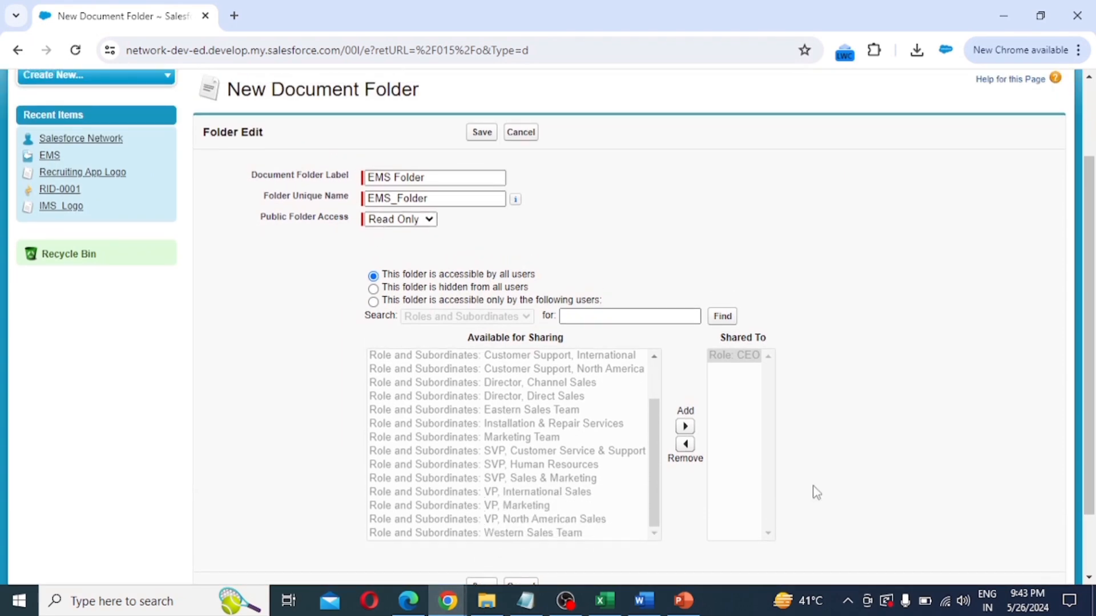
{"action": "scroll", "coordinate": [817, 492], "scroll_direction": "down", "scroll_amount": 1}
{"action": "left_click", "coordinate": [487, 507]}
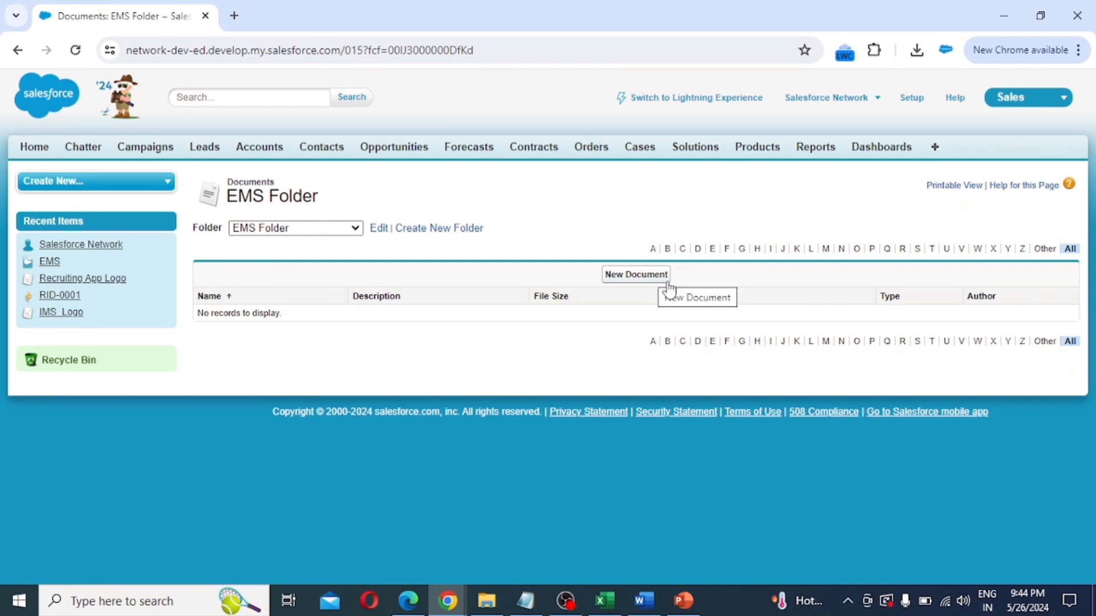
Start a new document upload named EMS Logo and keep EMS Folder as its folder.
{"action": "left_click", "coordinate": [632, 275]}
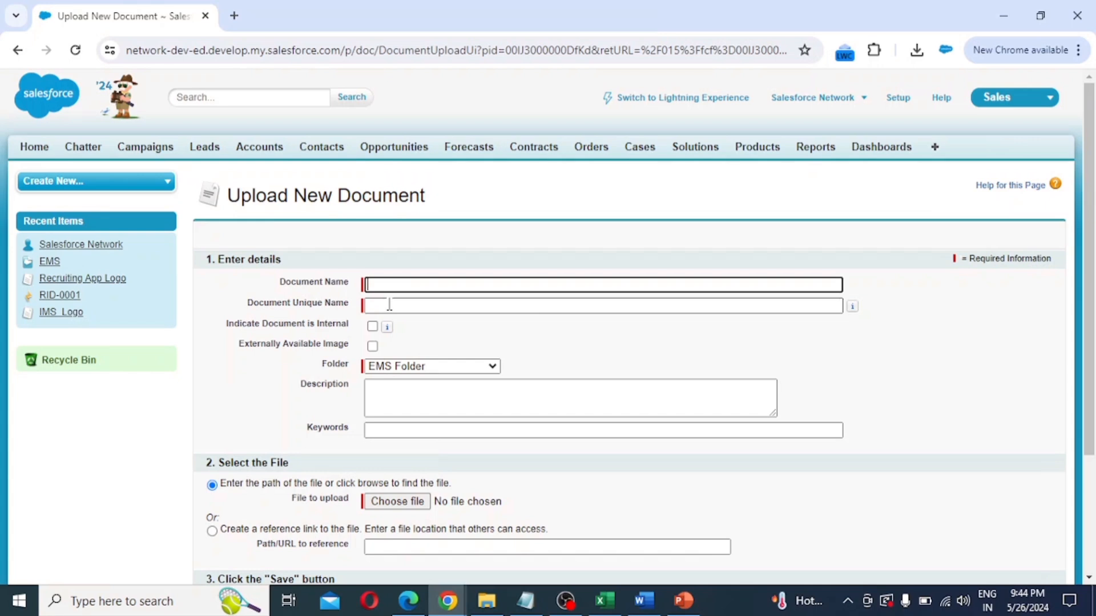
{"action": "left_click", "coordinate": [393, 284]}
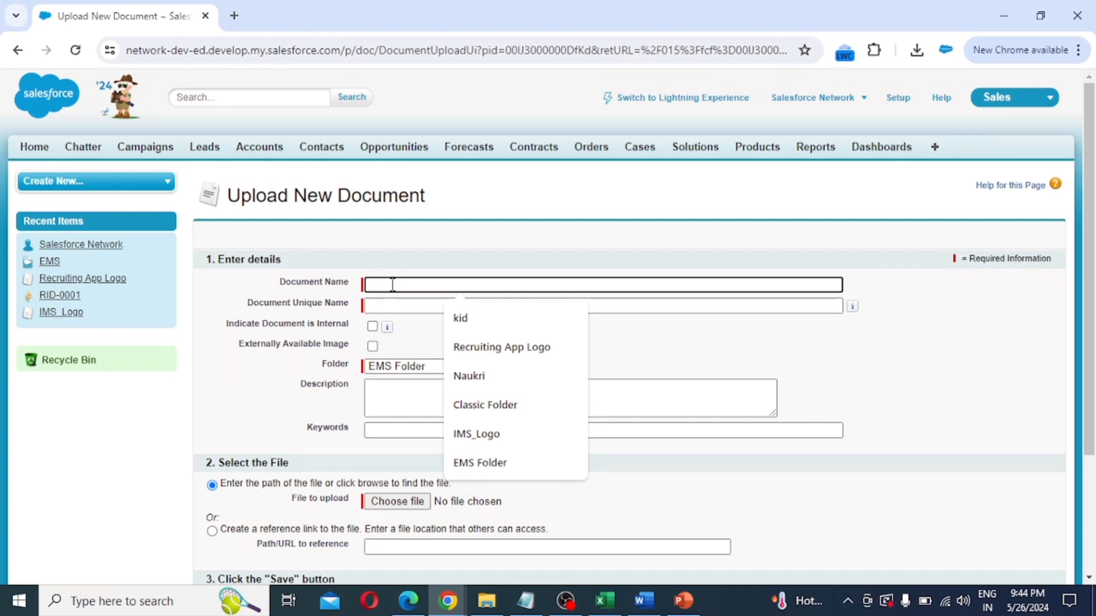
{"action": "type", "text": "EM"}
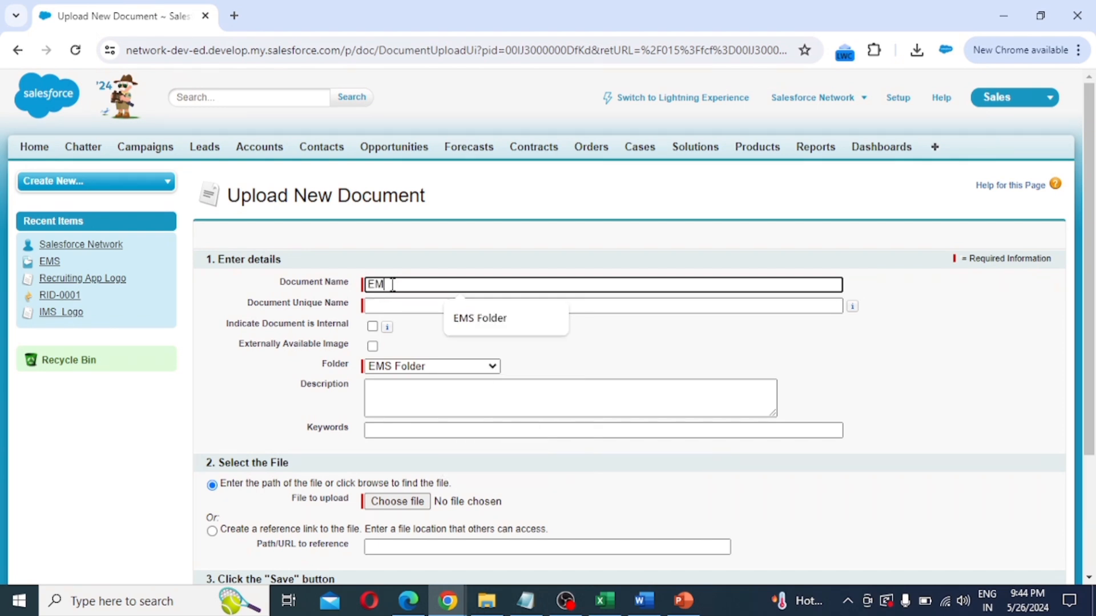
{"action": "type", "text": "S Lo"}
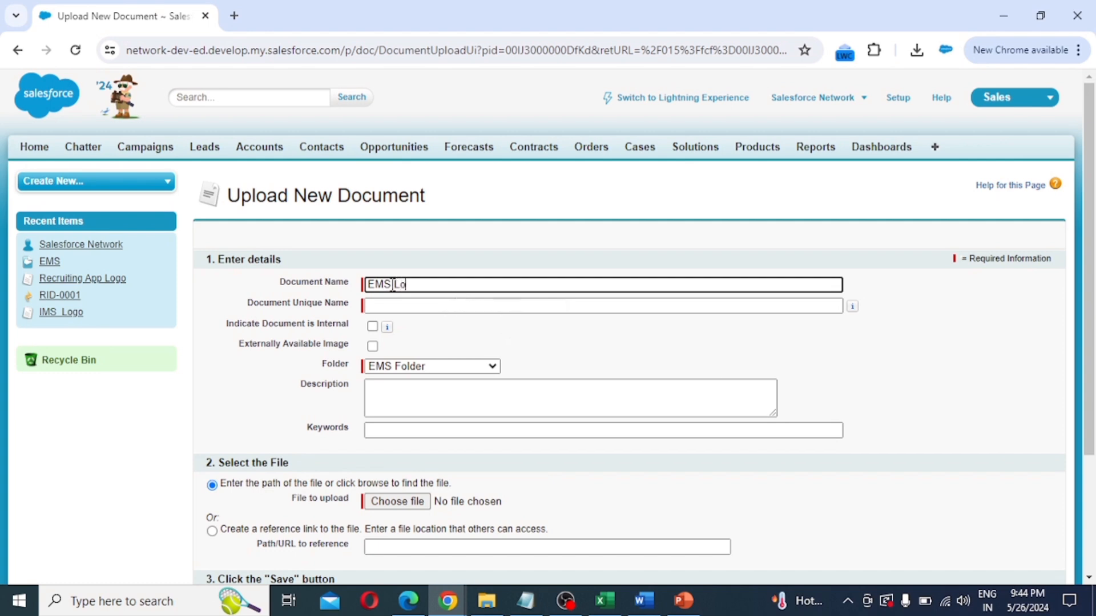
{"action": "type", "text": "go"}
{"action": "key", "text": "Tab"}
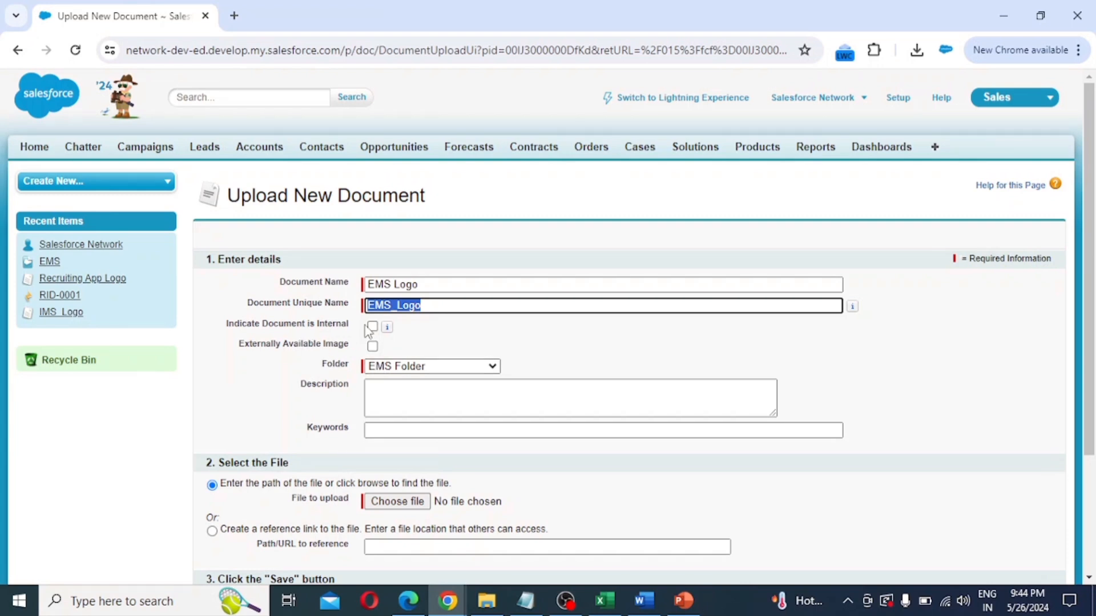
{"action": "left_click", "coordinate": [392, 369]}
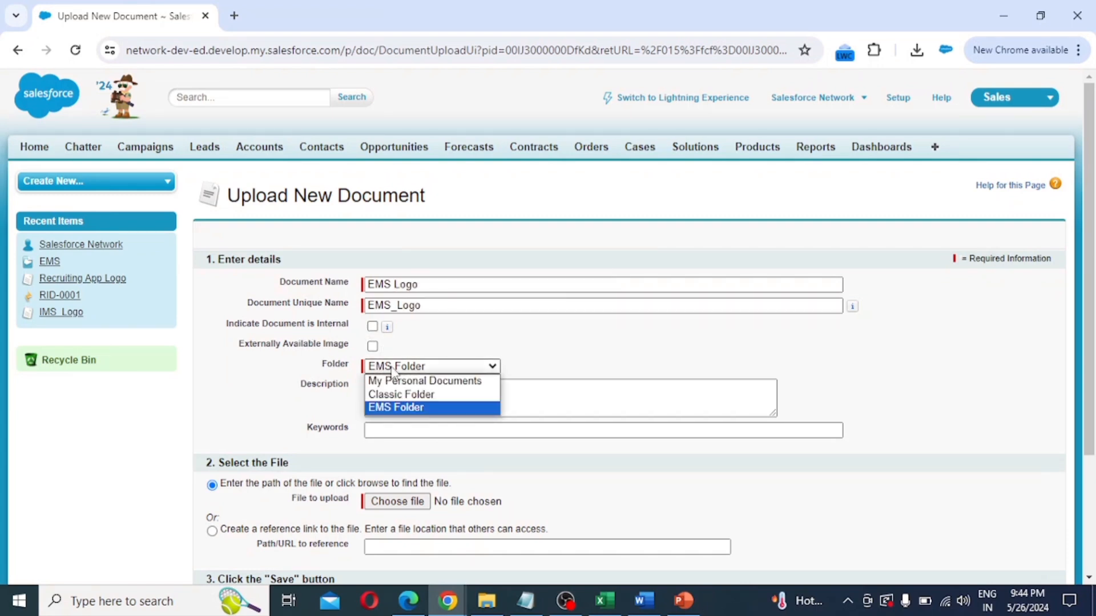
{"action": "left_click", "coordinate": [417, 410]}
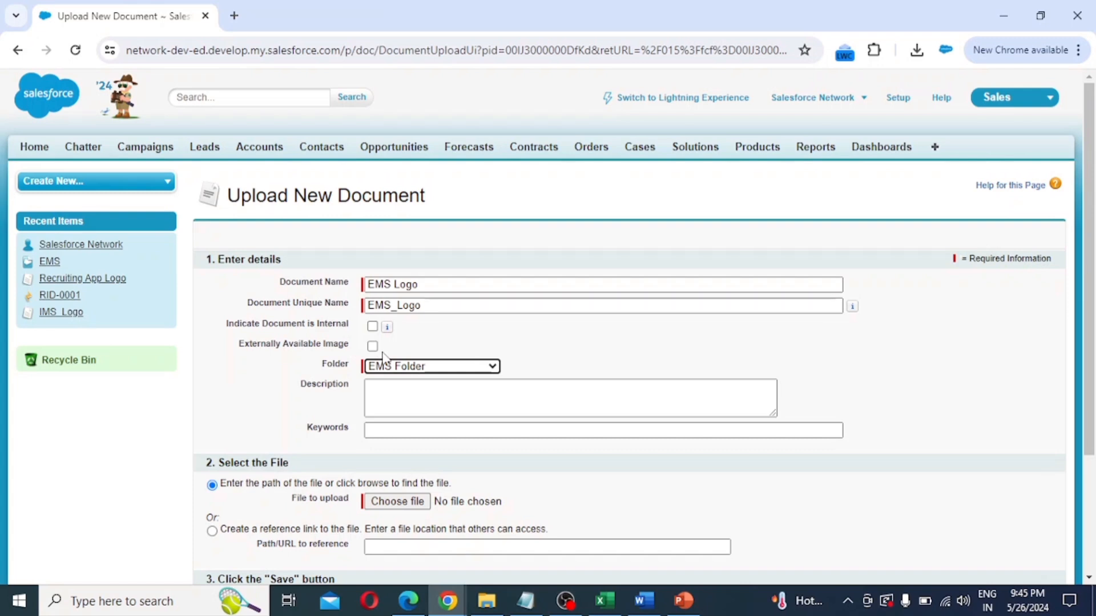
Choose the EMS image from the App_Logo folder as the file to upload and save the document.
{"action": "left_click", "coordinate": [392, 401]}
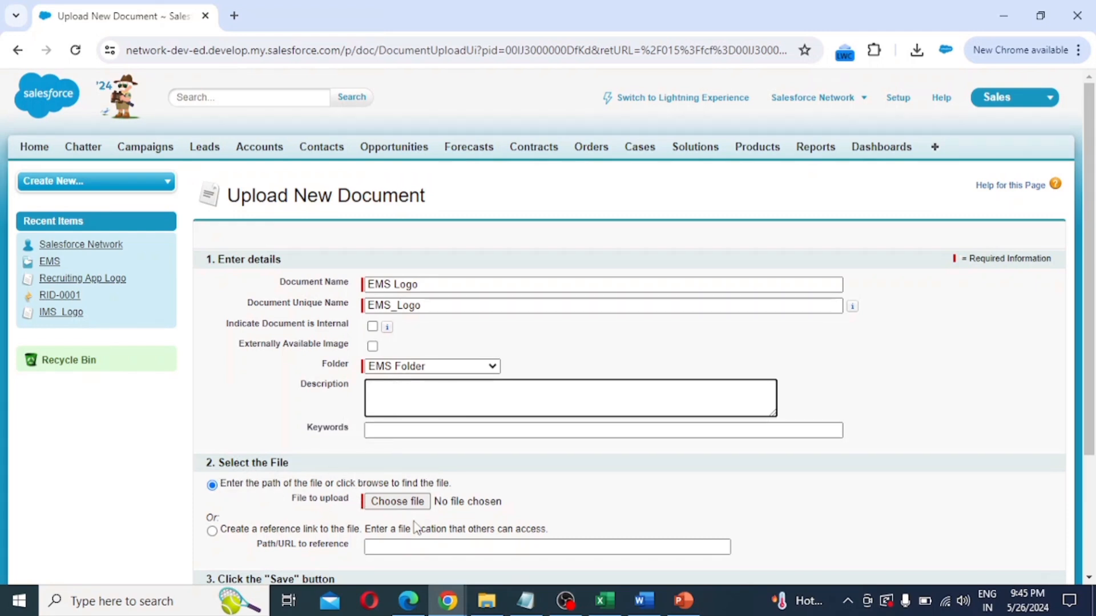
{"action": "left_click", "coordinate": [403, 503]}
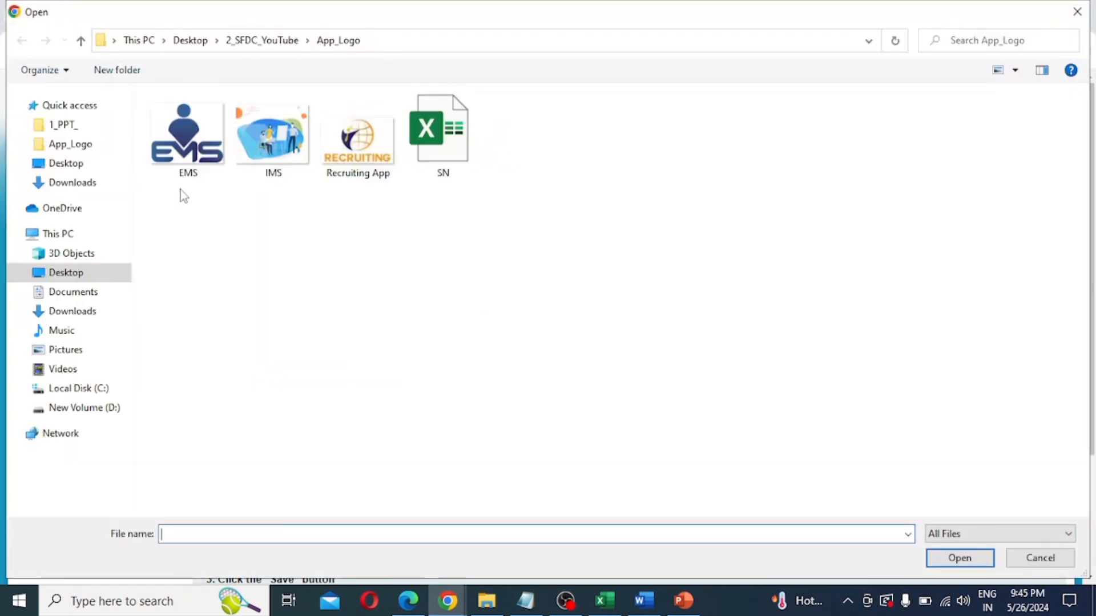
{"action": "left_click", "coordinate": [164, 155]}
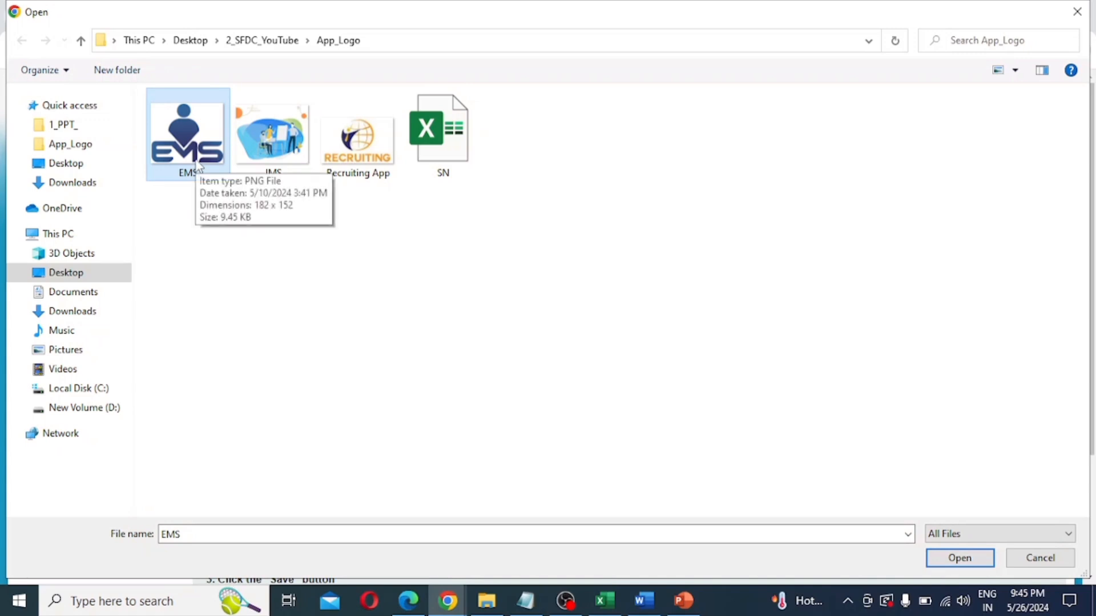
{"action": "left_click", "coordinate": [957, 559]}
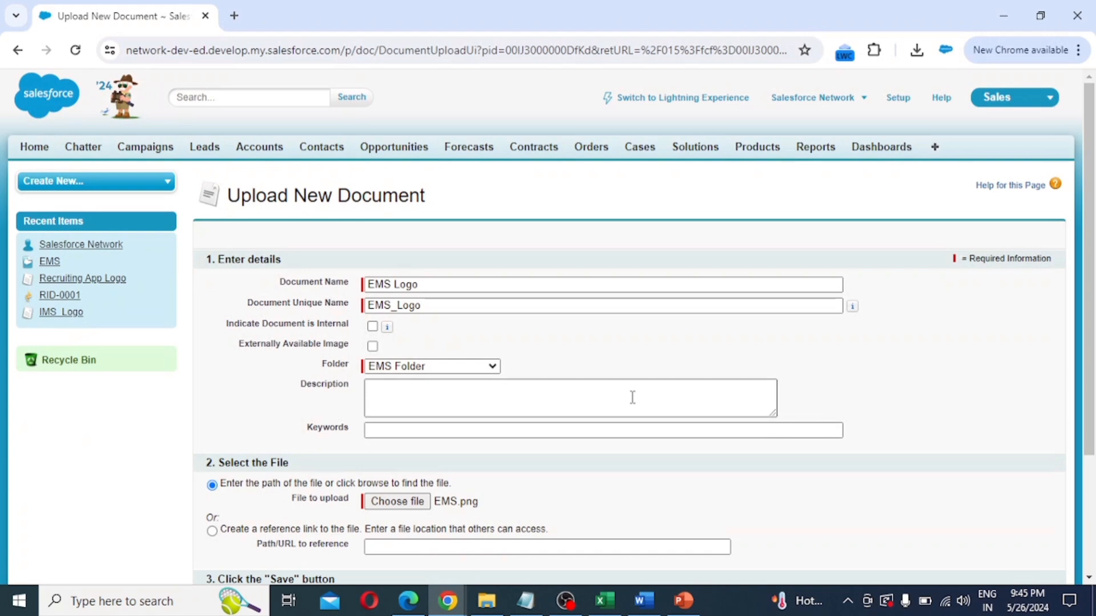
{"action": "scroll", "coordinate": [631, 398], "scroll_direction": "down", "scroll_amount": 3}
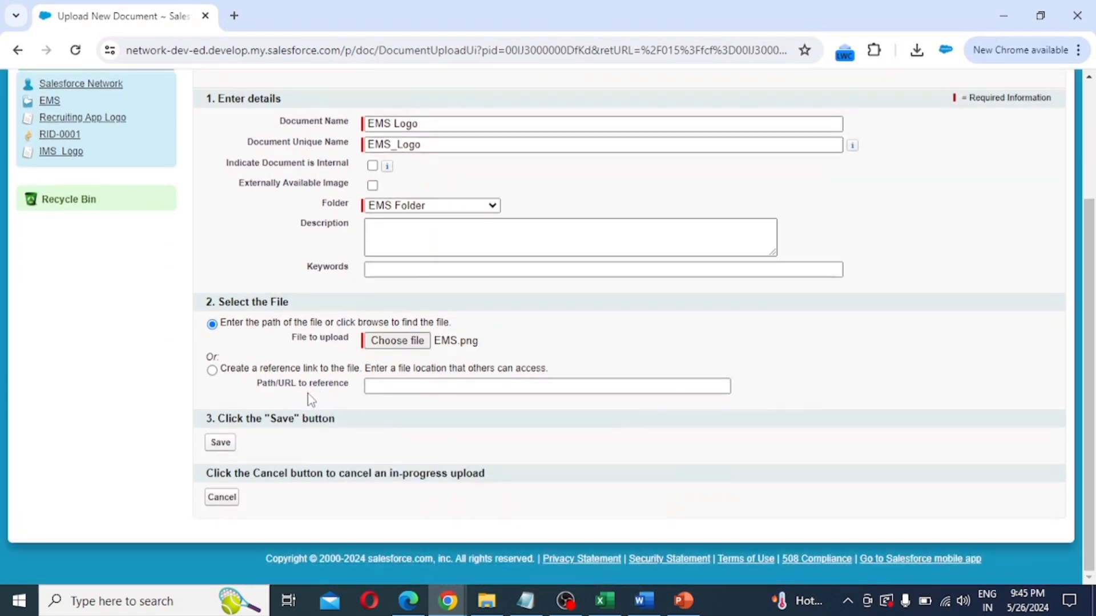
{"action": "left_click", "coordinate": [222, 446]}
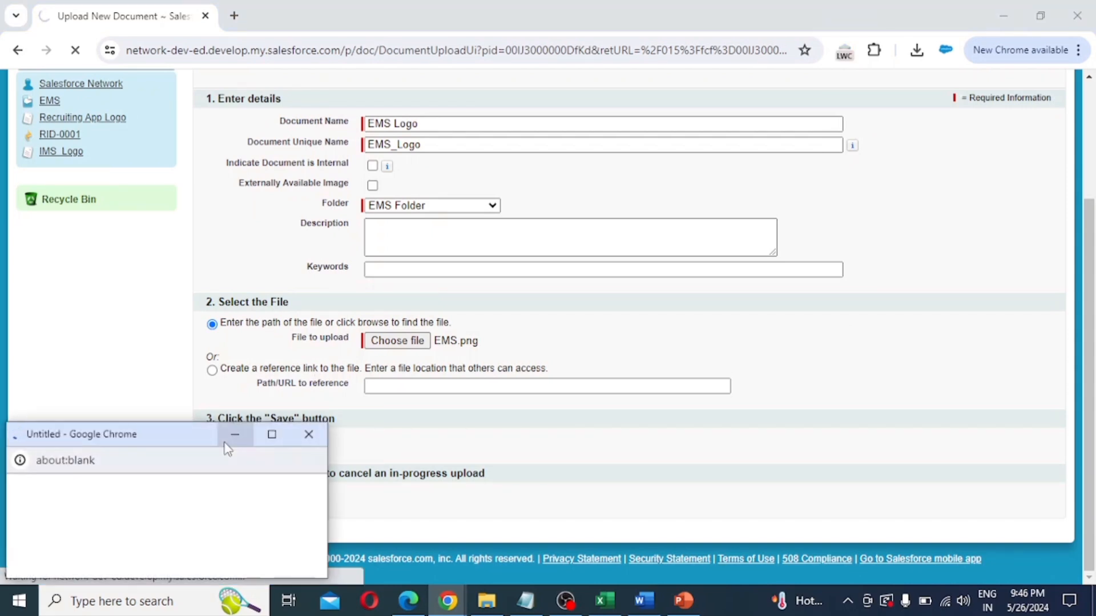
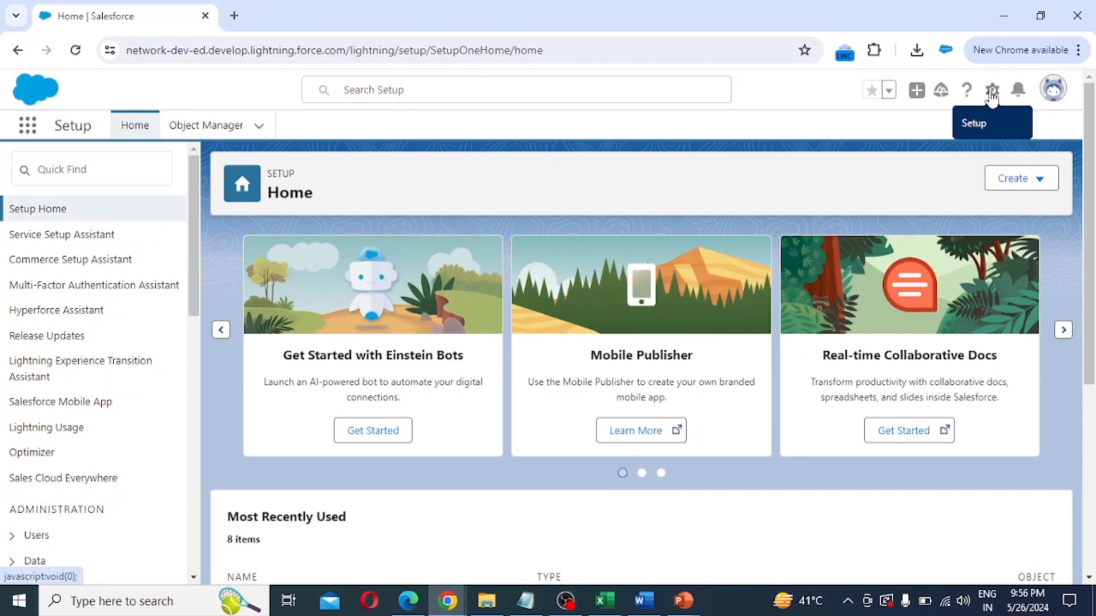
Open Setup in a new browser tab and go to the App Manager under Apps.
{"action": "left_click", "coordinate": [993, 90]}
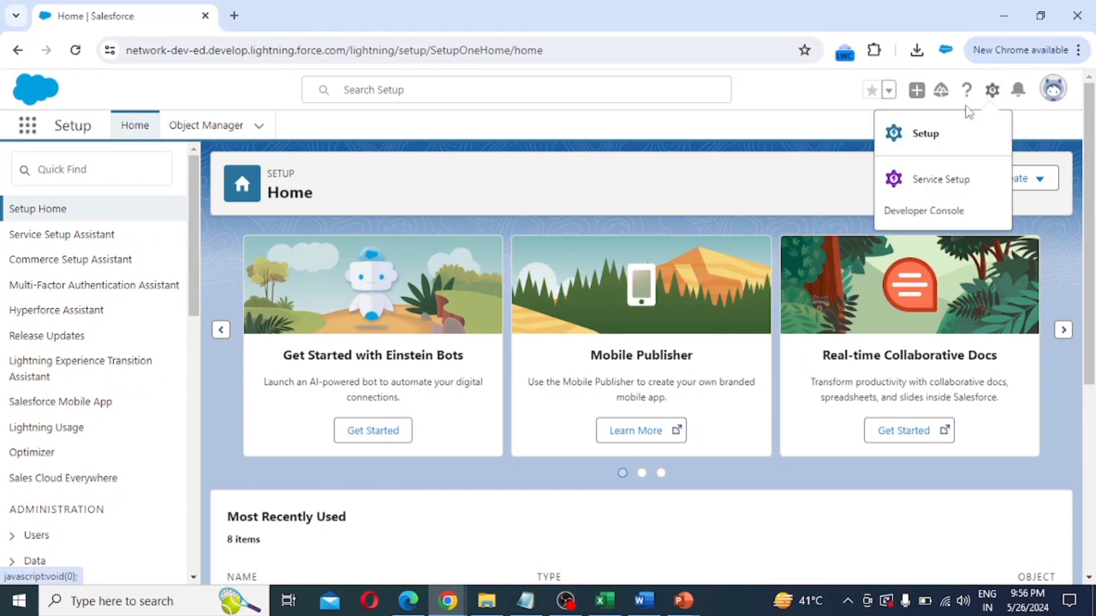
{"action": "left_click", "coordinate": [918, 141]}
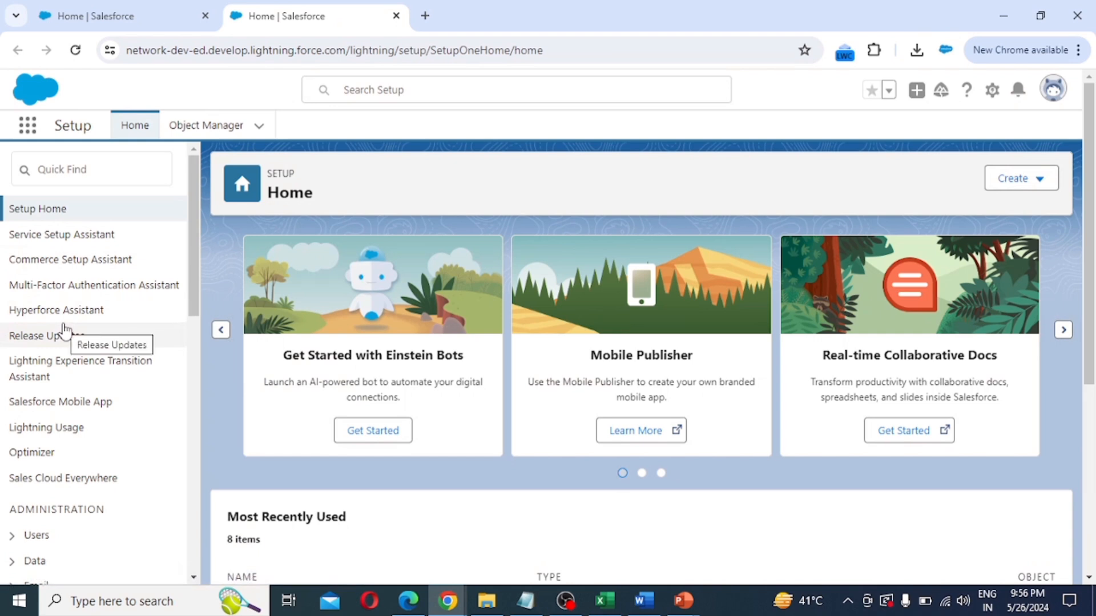
{"action": "scroll", "coordinate": [65, 327], "scroll_direction": "down", "scroll_amount": 2}
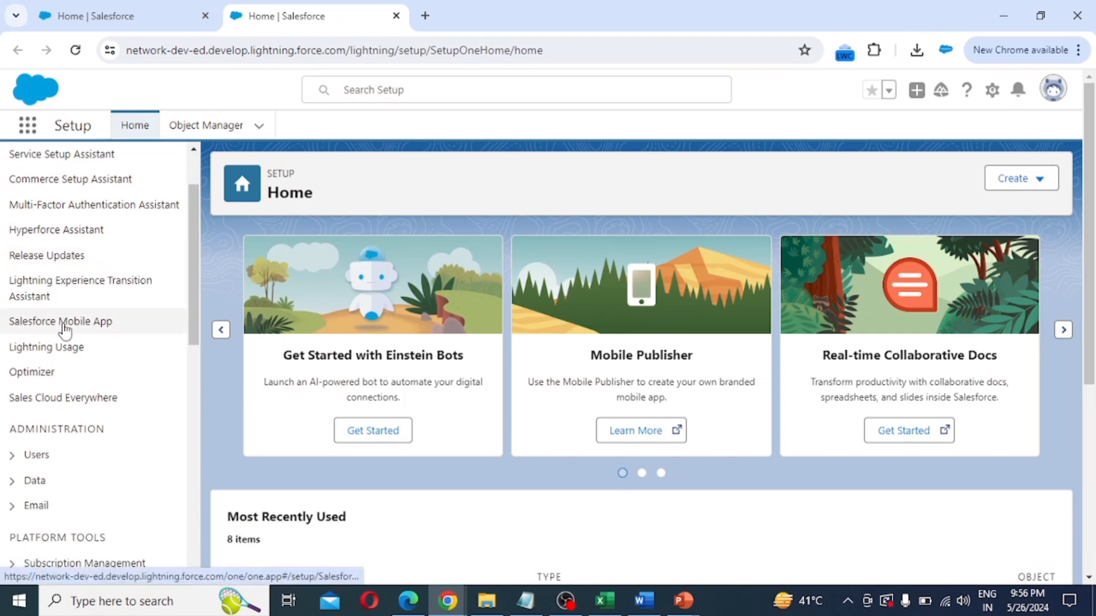
{"action": "scroll", "coordinate": [65, 327], "scroll_direction": "down", "scroll_amount": 2}
{"action": "scroll", "coordinate": [45, 471], "scroll_direction": "down", "scroll_amount": 3}
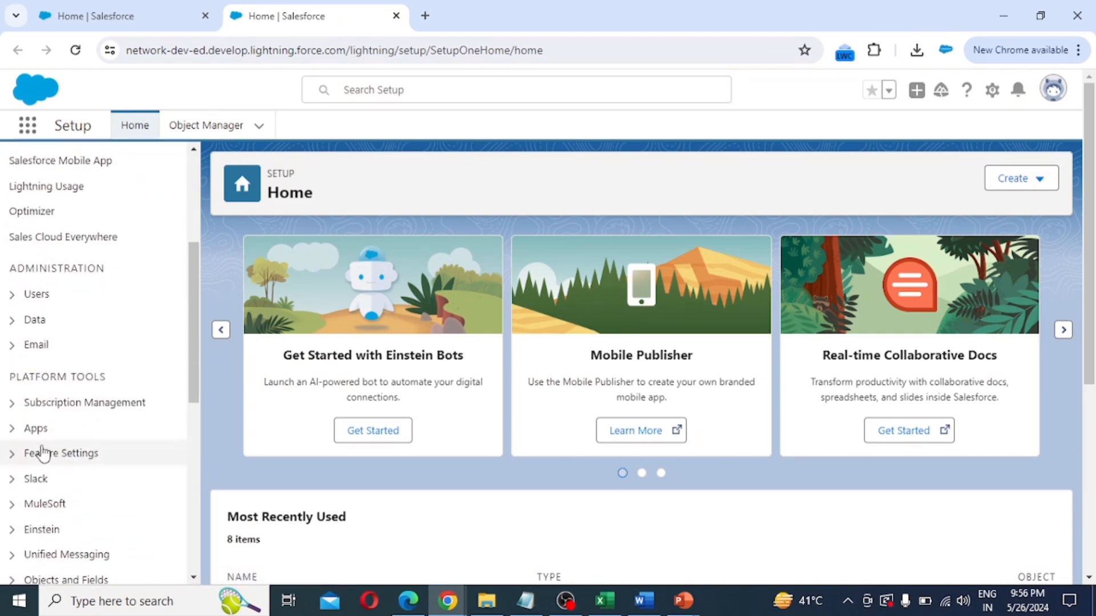
{"action": "left_click", "coordinate": [11, 433]}
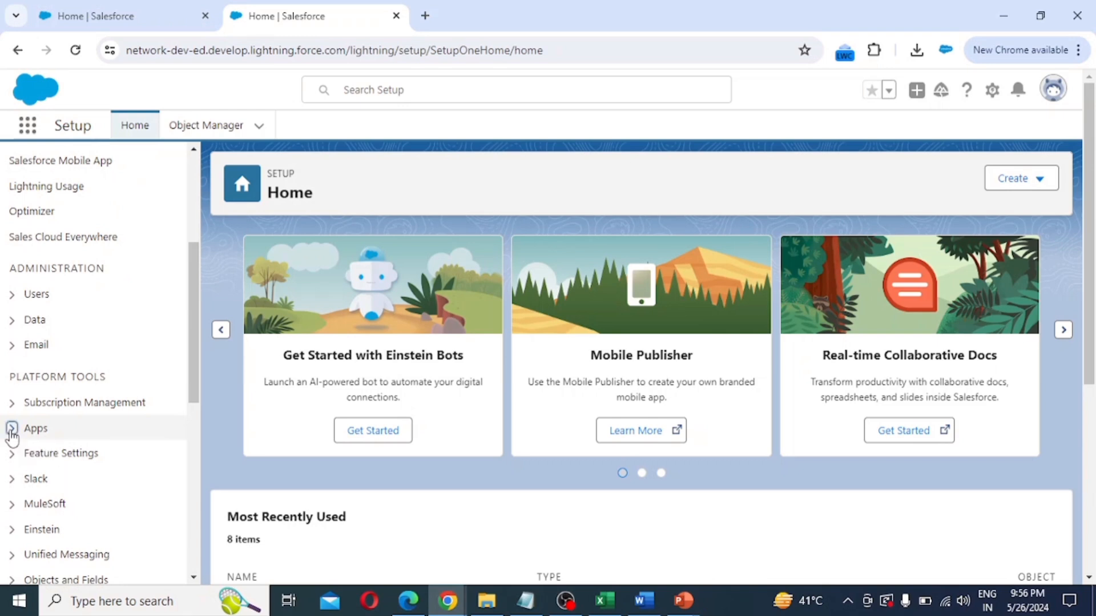
{"action": "left_click", "coordinate": [69, 455]}
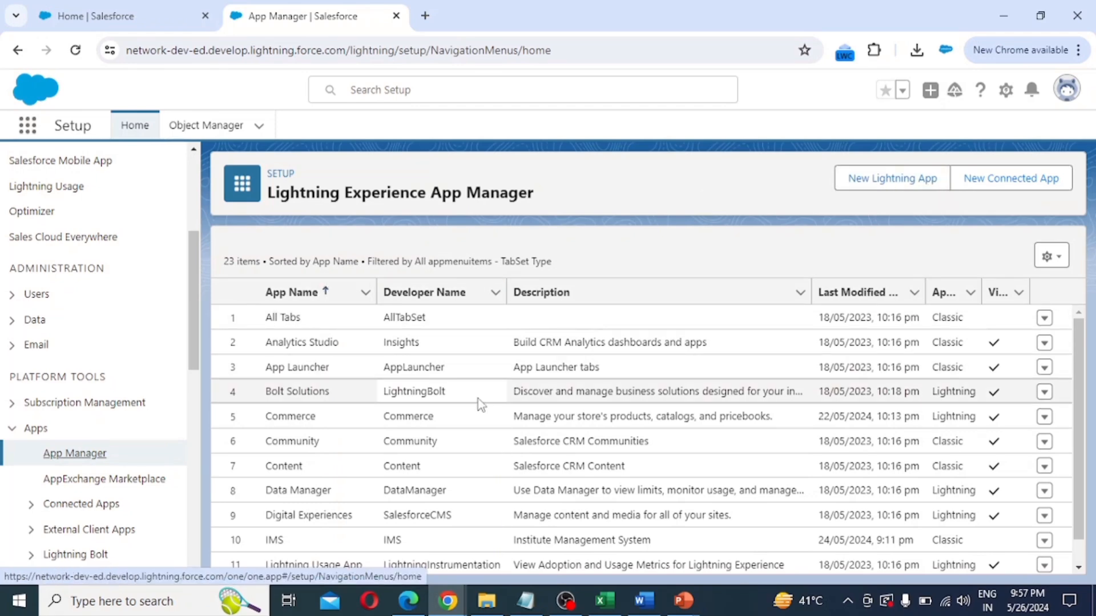
Review the existing Classic and Lightning apps in the Lightning Experience App Manager list, including their descriptions.
{"action": "scroll", "coordinate": [478, 399], "scroll_direction": "down", "scroll_amount": 1}
{"action": "scroll", "coordinate": [479, 399], "scroll_direction": "down", "scroll_amount": 3}
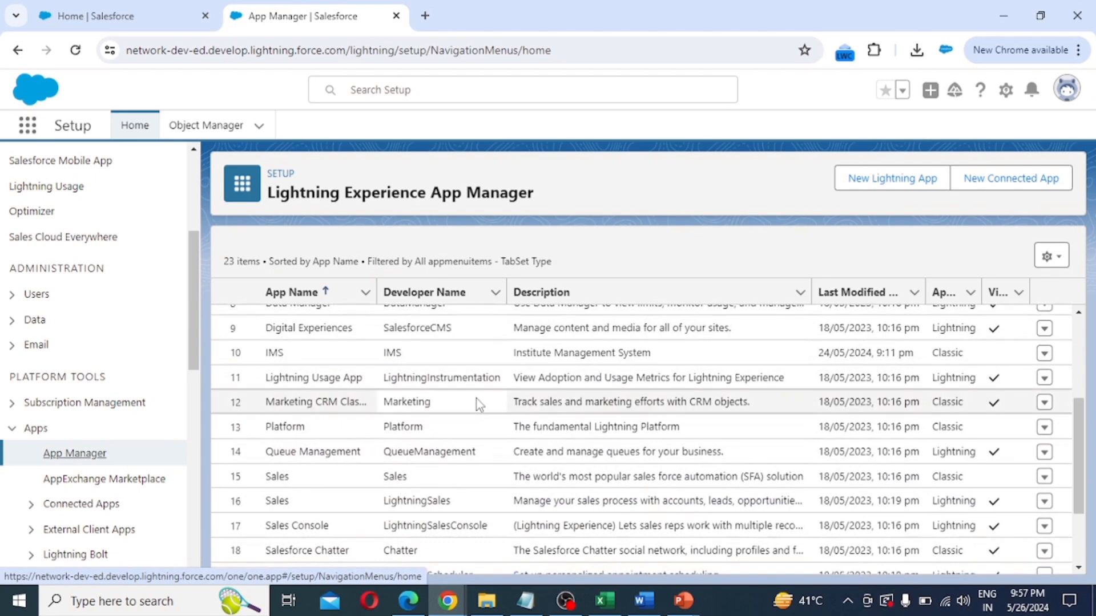
{"action": "scroll", "coordinate": [477, 403], "scroll_direction": "down", "scroll_amount": 2}
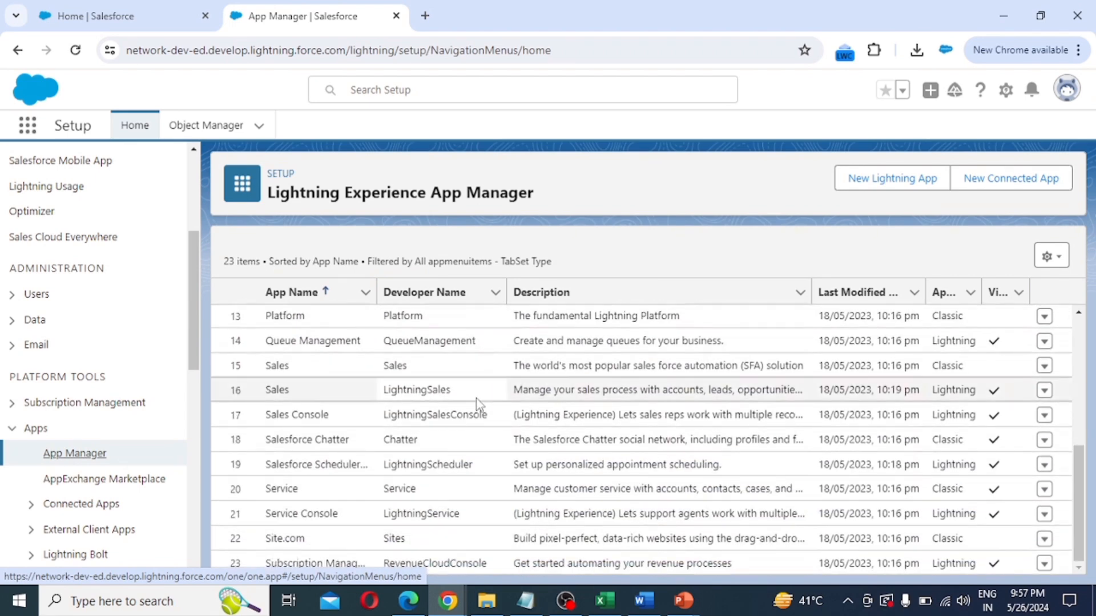
{"action": "scroll", "coordinate": [474, 411], "scroll_direction": "up", "scroll_amount": 3}
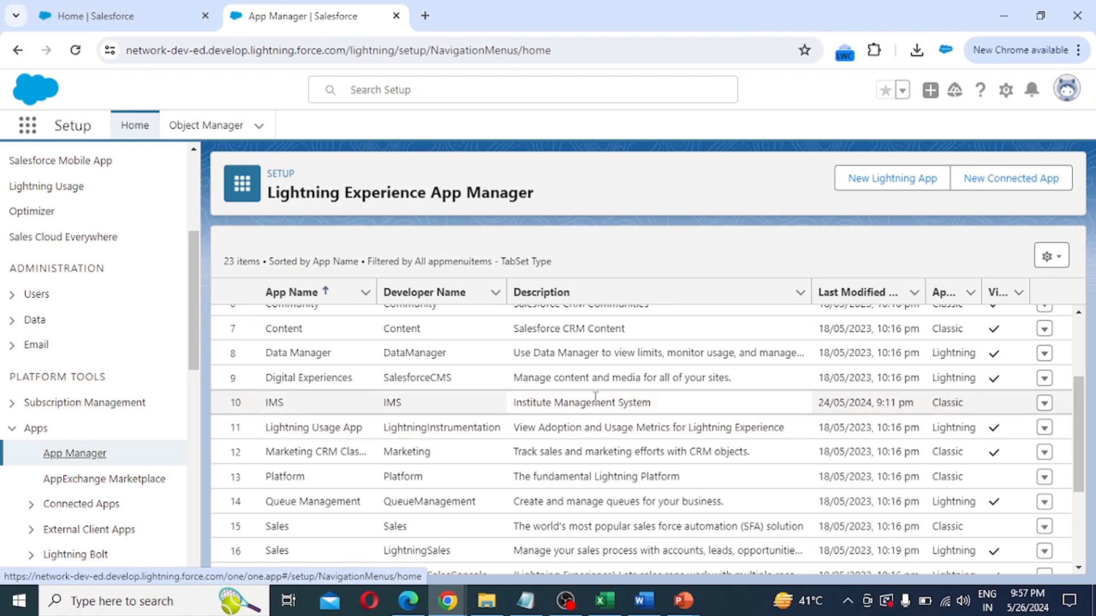
{"action": "scroll", "coordinate": [546, 396], "scroll_direction": "up", "scroll_amount": 5}
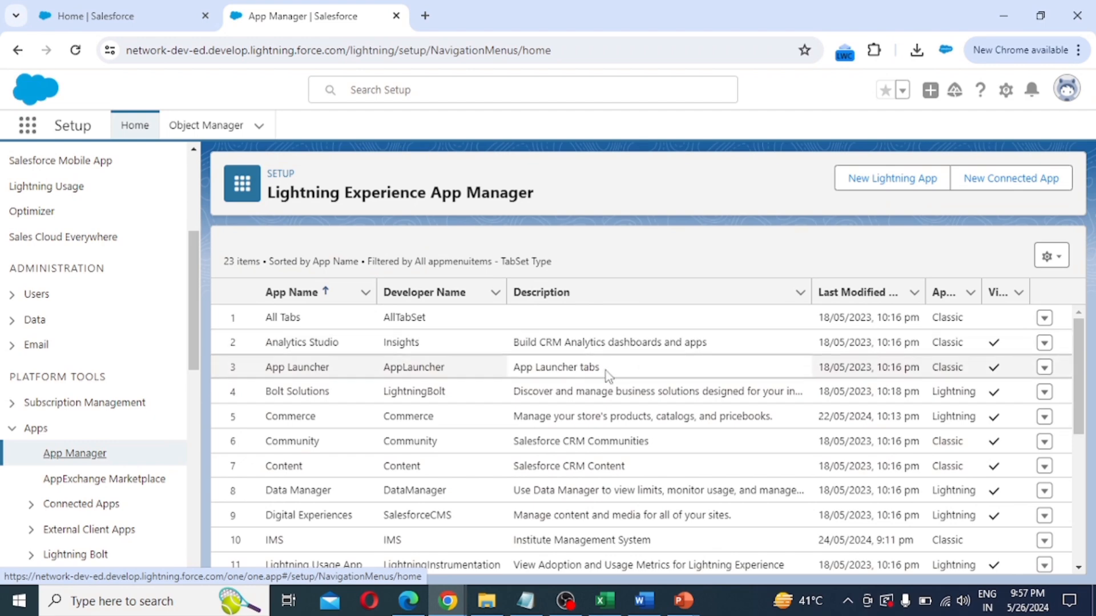
{"action": "scroll", "coordinate": [555, 360], "scroll_direction": "down", "scroll_amount": 3}
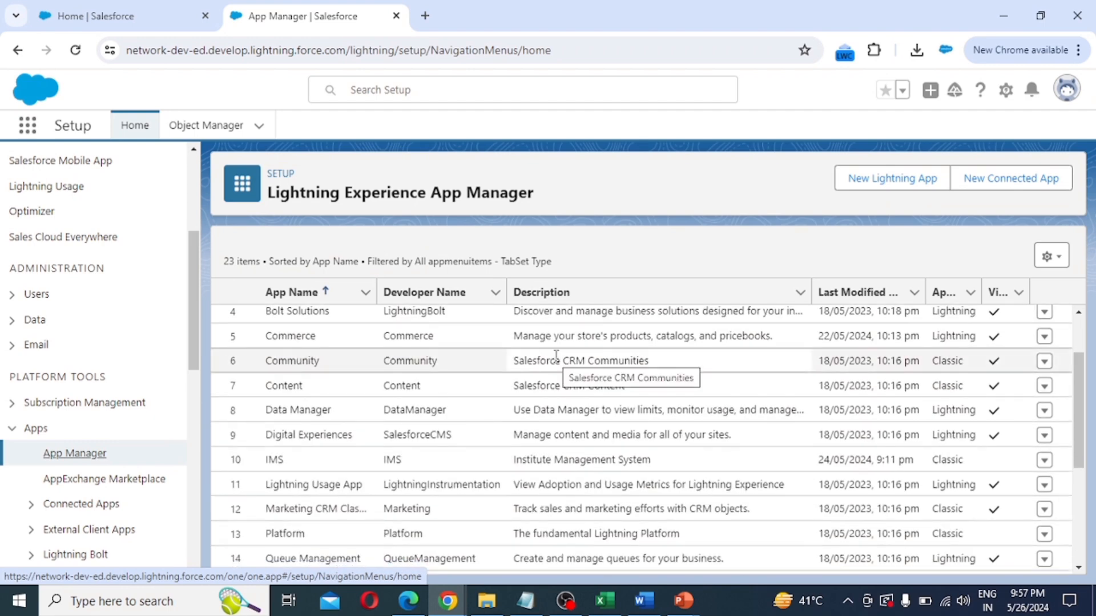
{"action": "scroll", "coordinate": [557, 360], "scroll_direction": "down", "scroll_amount": 5}
{"action": "scroll", "coordinate": [555, 381], "scroll_direction": "down", "scroll_amount": 2}
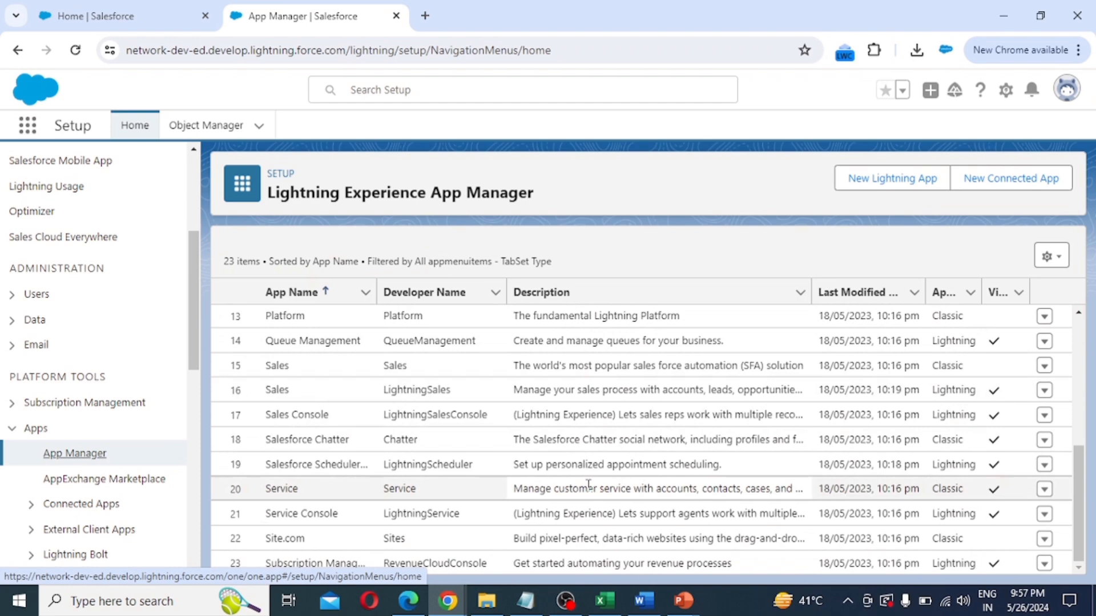
{"action": "scroll", "coordinate": [571, 366], "scroll_direction": "up", "scroll_amount": 10}
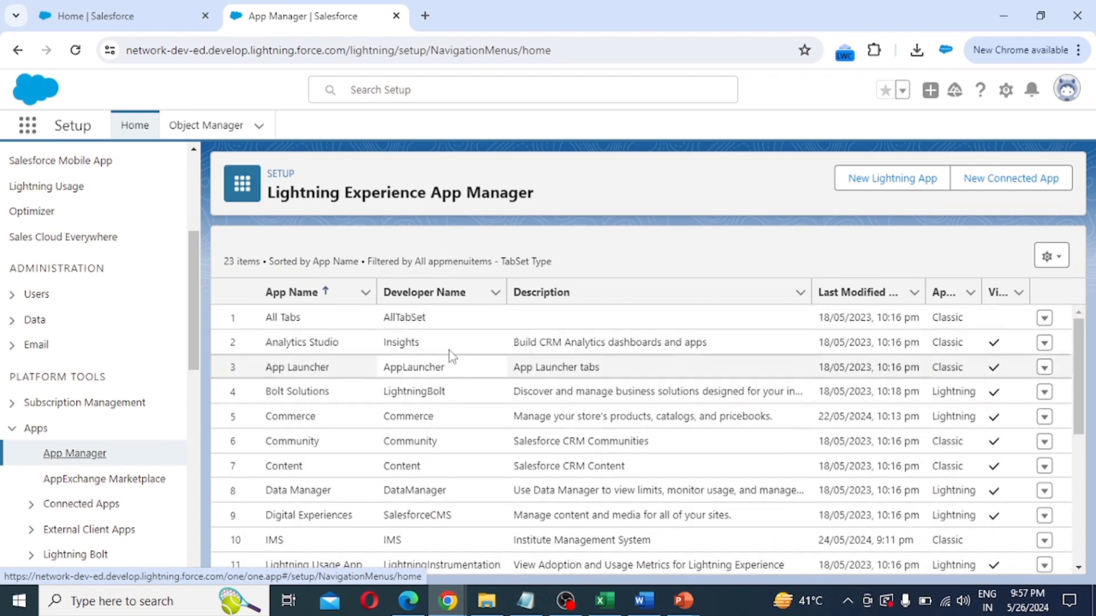
Start a new Lightning app and name it EMS.
{"action": "left_click", "coordinate": [885, 187]}
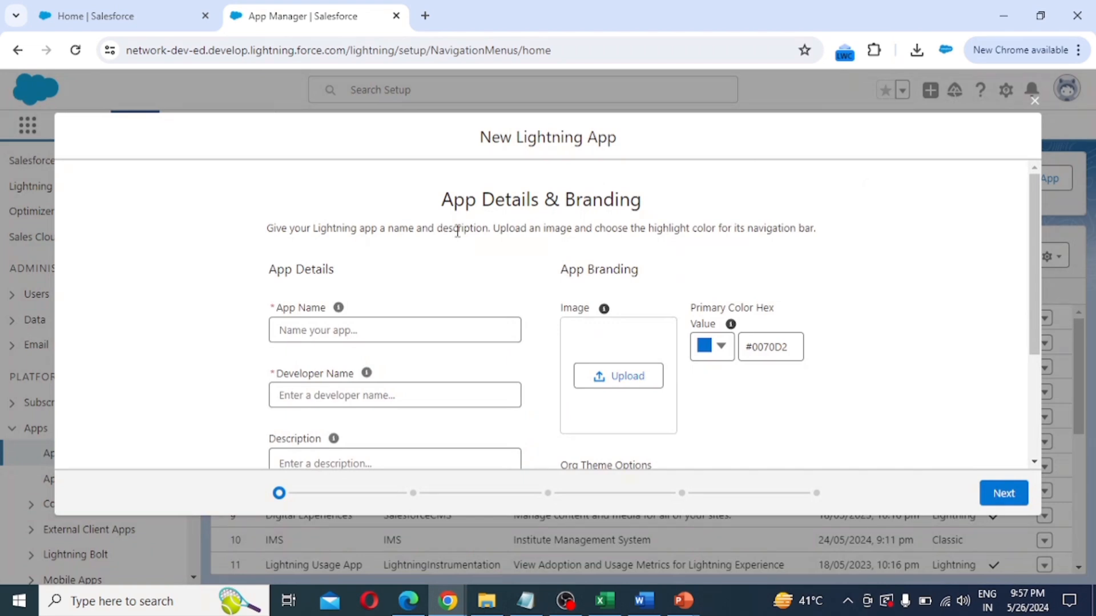
{"action": "left_click", "coordinate": [341, 333]}
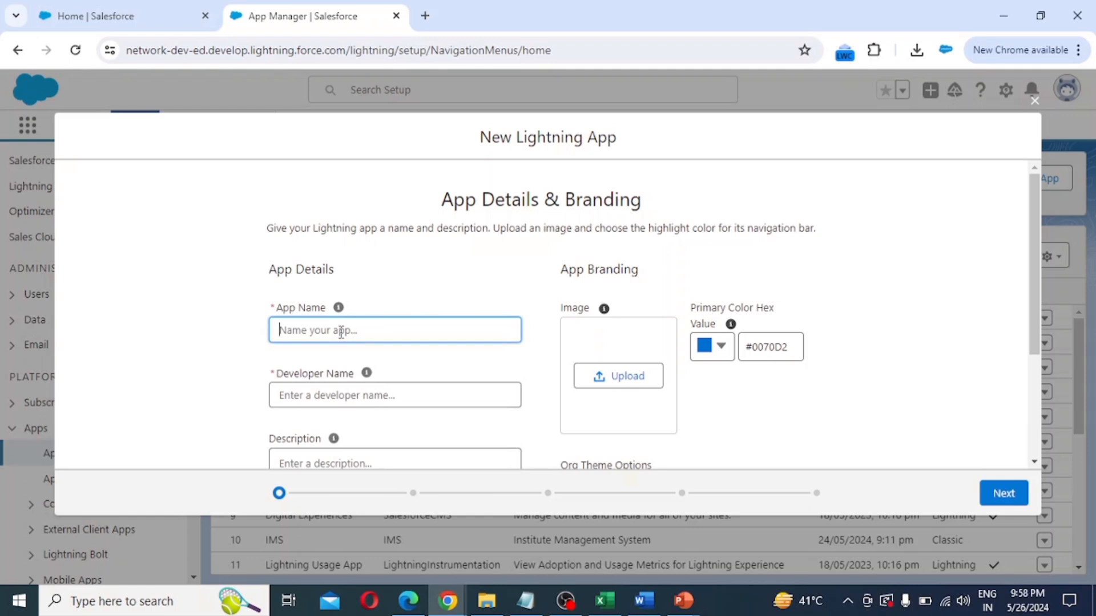
{"action": "type", "text": "EMS"}
{"action": "key", "text": "Tab"}
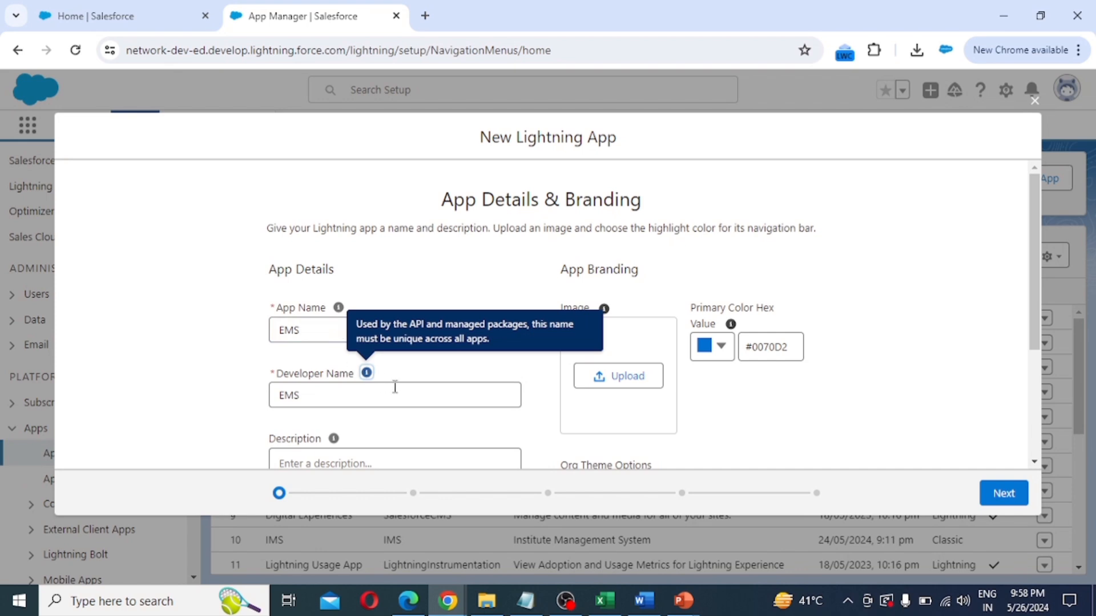
Describe the new Lightning app as Employee Management System and review its branding options.
{"action": "scroll", "coordinate": [302, 396], "scroll_direction": "down", "scroll_amount": 2}
{"action": "left_click", "coordinate": [302, 396]}
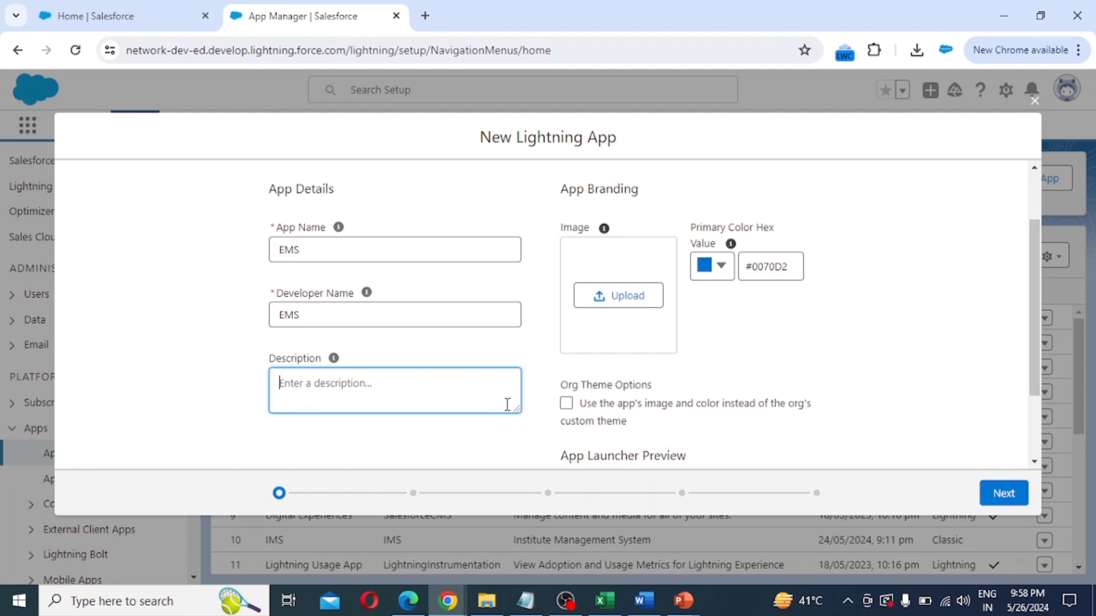
{"action": "type", "text": "Employee Manageme"}
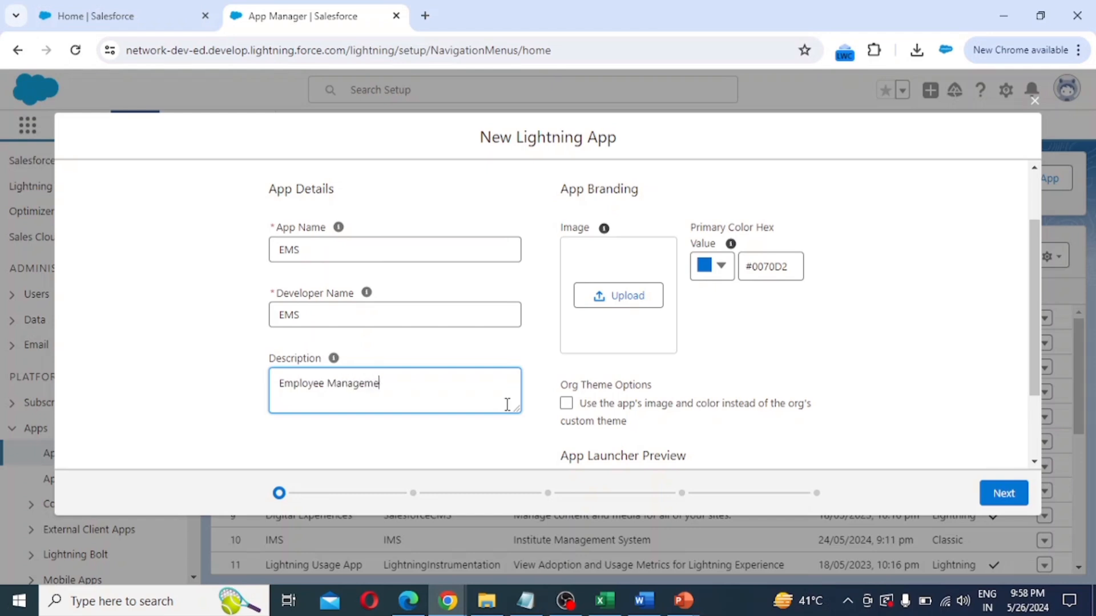
{"action": "type", "text": "nt System"}
{"action": "scroll", "coordinate": [611, 344], "scroll_direction": "down", "scroll_amount": 2}
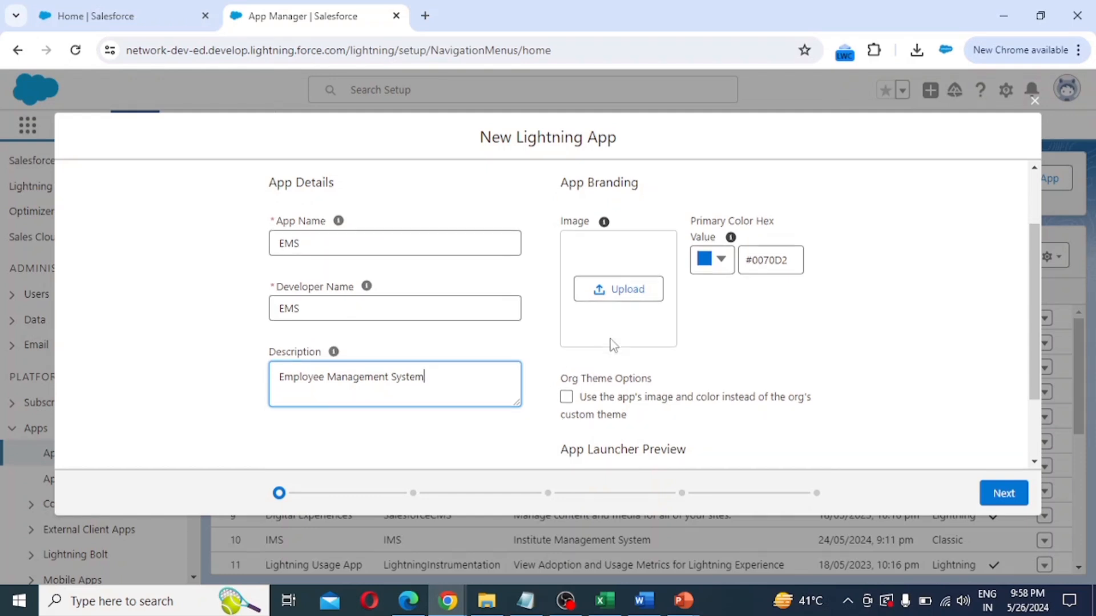
{"action": "scroll", "coordinate": [610, 344], "scroll_direction": "up", "scroll_amount": 3}
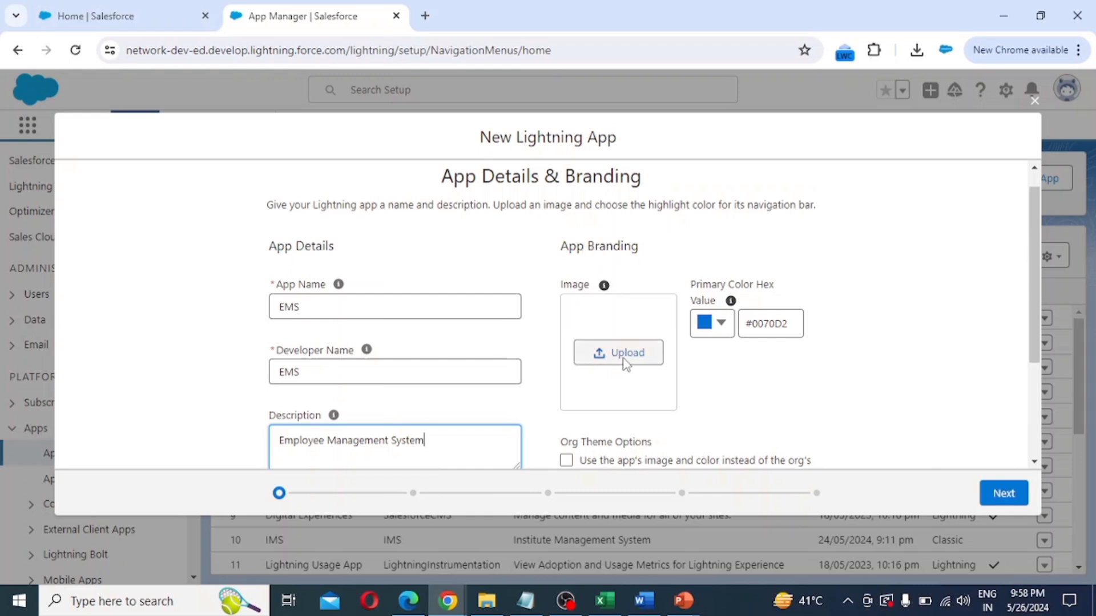
{"action": "scroll", "coordinate": [624, 357], "scroll_direction": "down", "scroll_amount": 1}
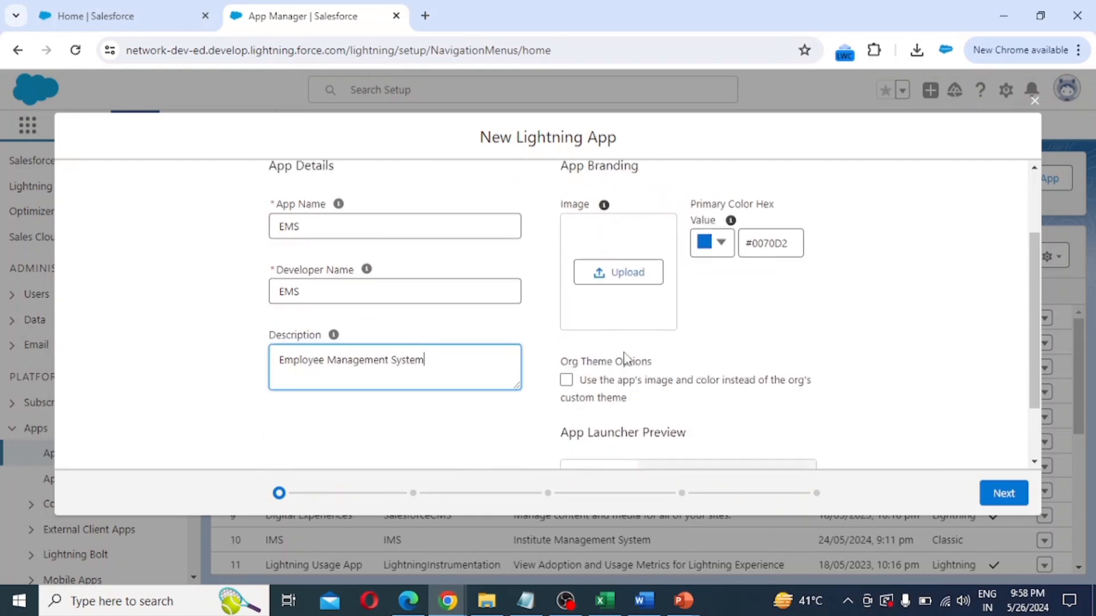
Upload the EMS picture from the App_Logo folder as the app's image, check the launcher preview, and continue to the app options.
{"action": "left_click", "coordinate": [621, 279]}
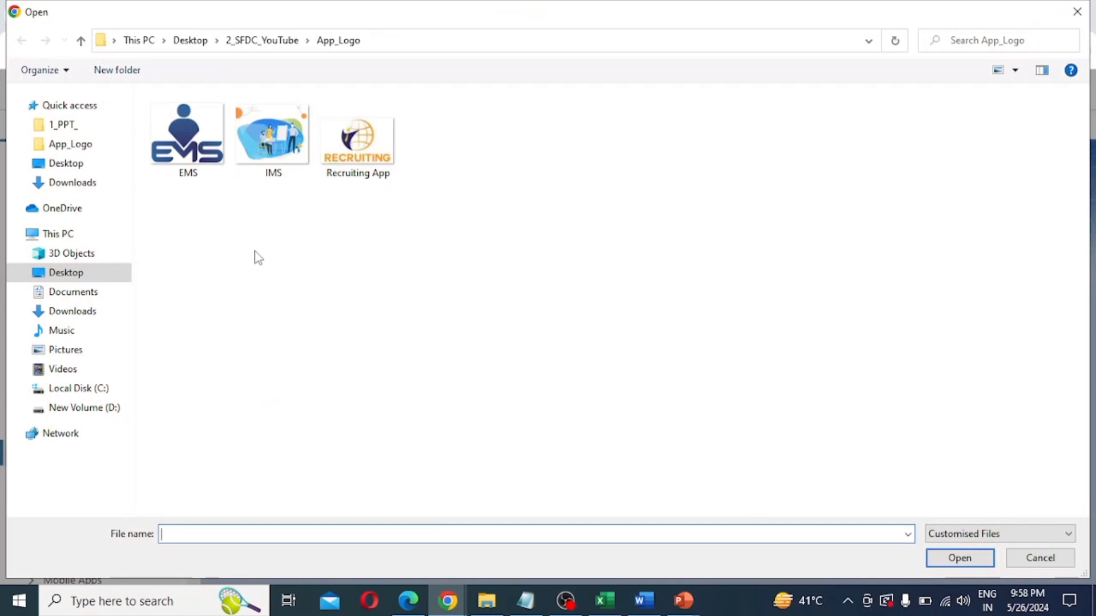
{"action": "left_click", "coordinate": [202, 155]}
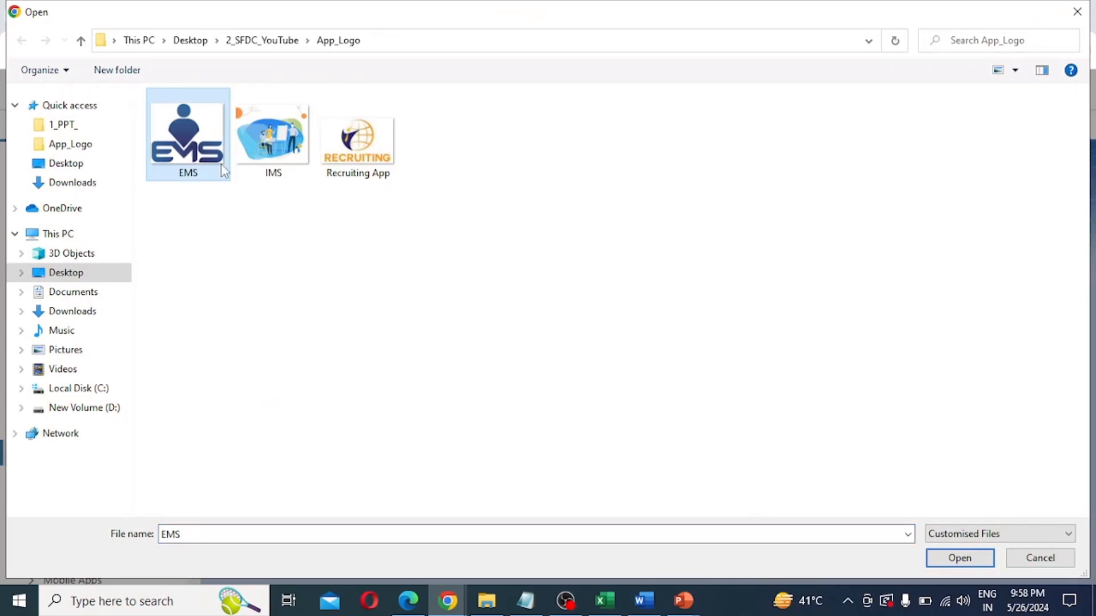
{"action": "left_click", "coordinate": [960, 559]}
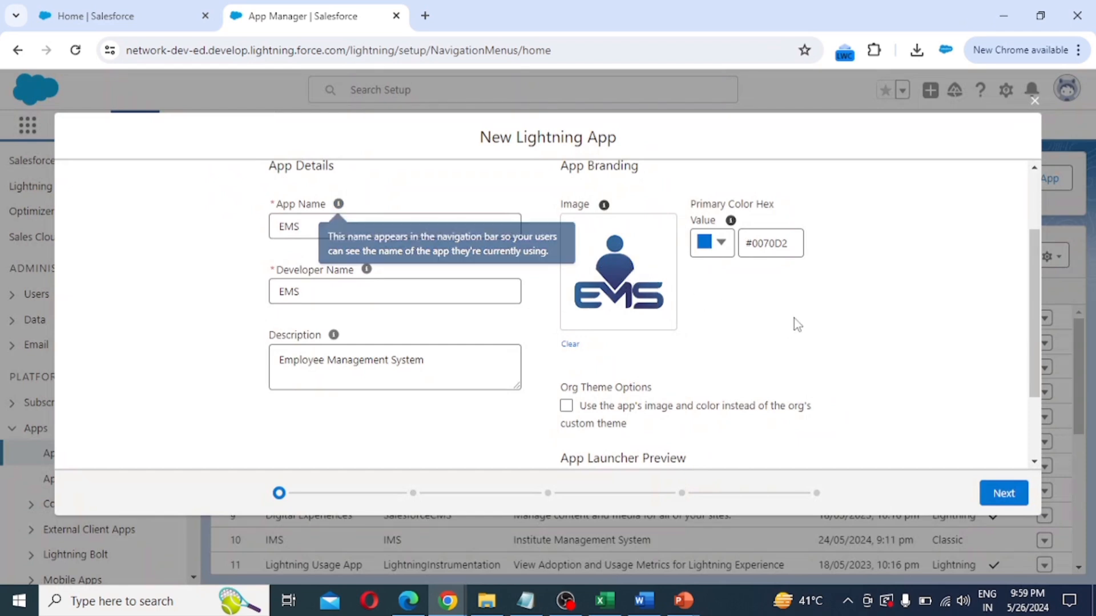
{"action": "scroll", "coordinate": [792, 323], "scroll_direction": "down", "scroll_amount": 2}
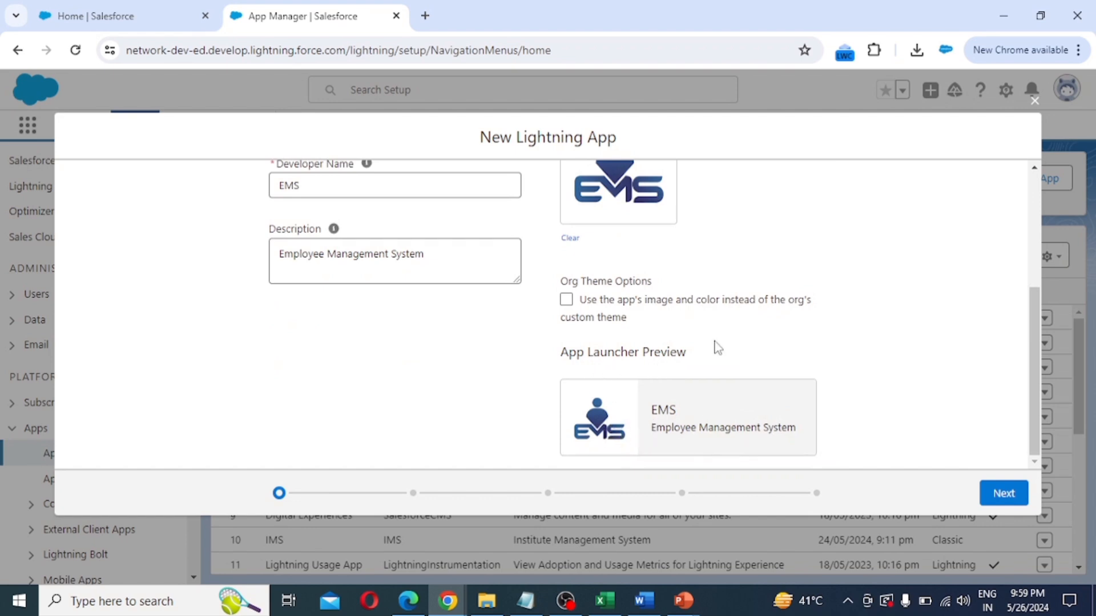
{"action": "scroll", "coordinate": [790, 353], "scroll_direction": "up", "scroll_amount": 3}
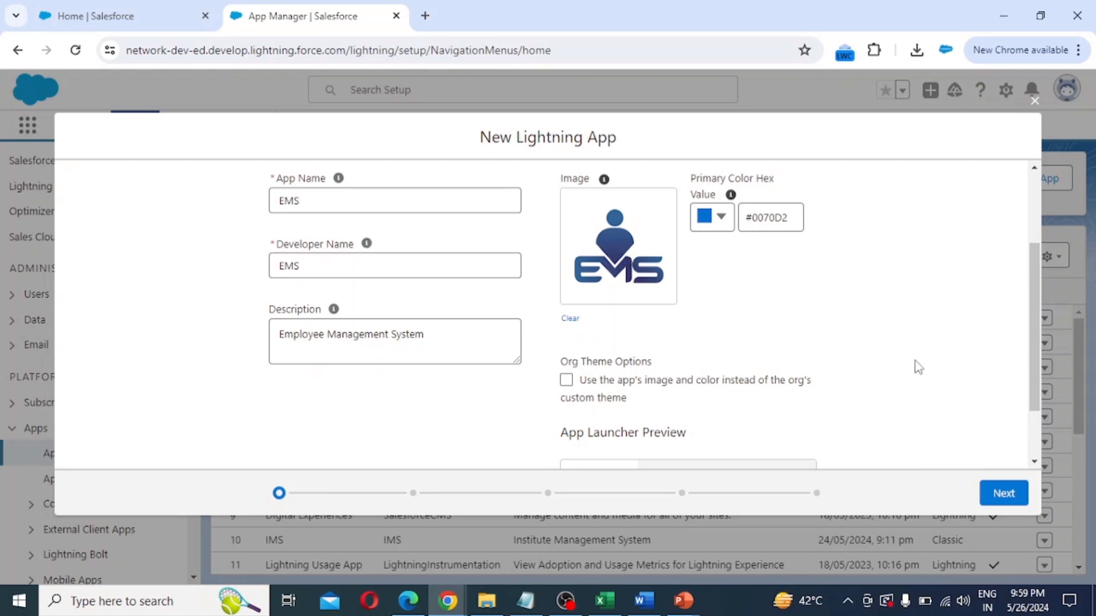
{"action": "scroll", "coordinate": [949, 394], "scroll_direction": "down", "scroll_amount": 2}
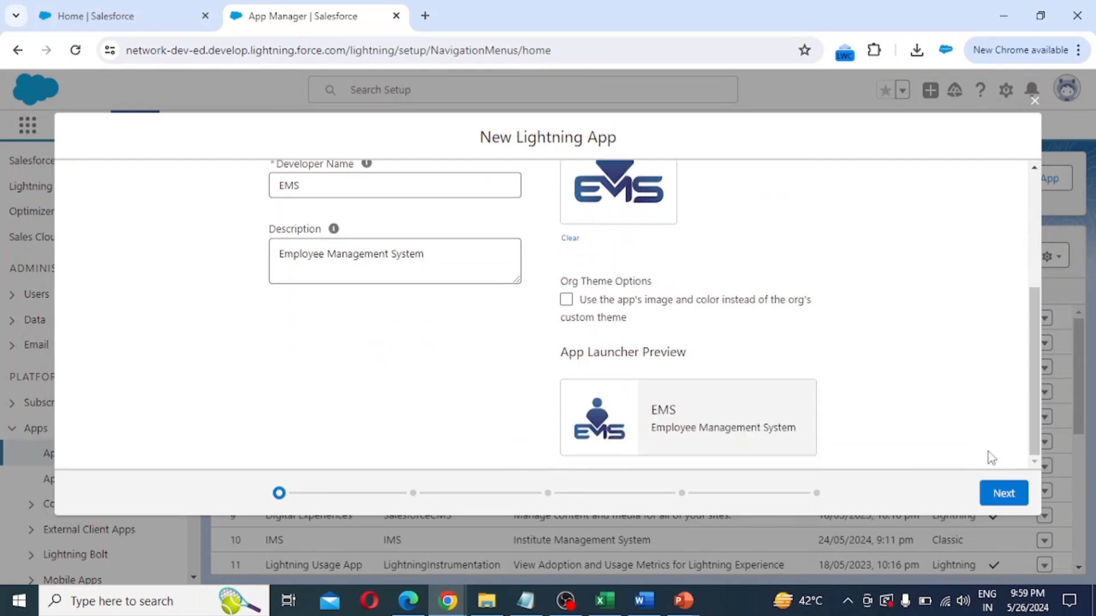
{"action": "left_click", "coordinate": [1004, 493]}
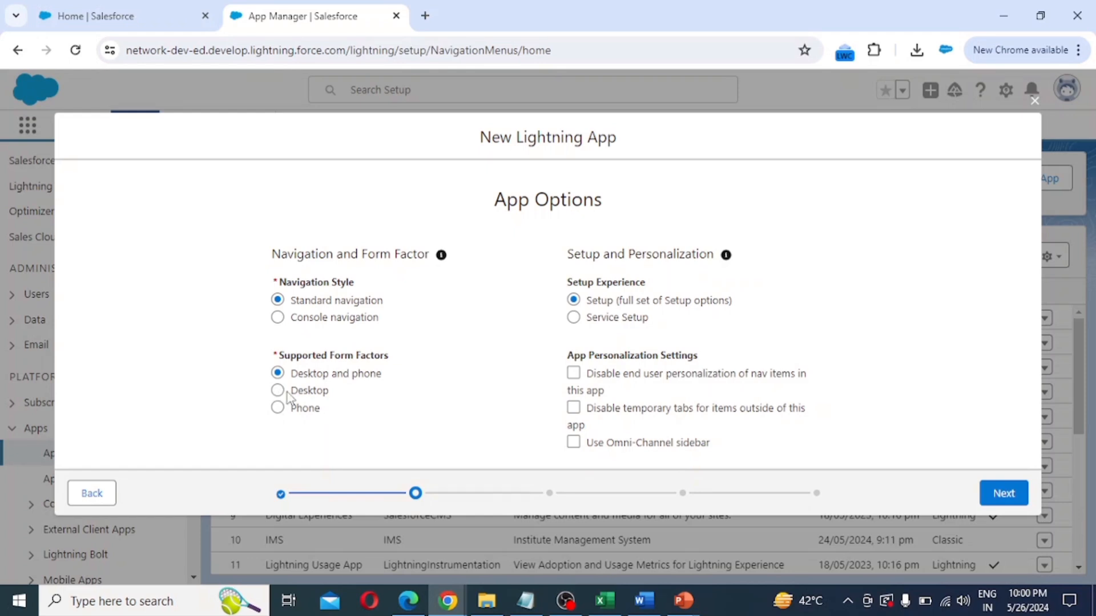
Set the supported form factors to Desktop and phone, keep standard navigation, and continue to the utility items.
{"action": "left_click", "coordinate": [278, 409]}
{"action": "left_click", "coordinate": [278, 392]}
{"action": "left_click", "coordinate": [278, 374]}
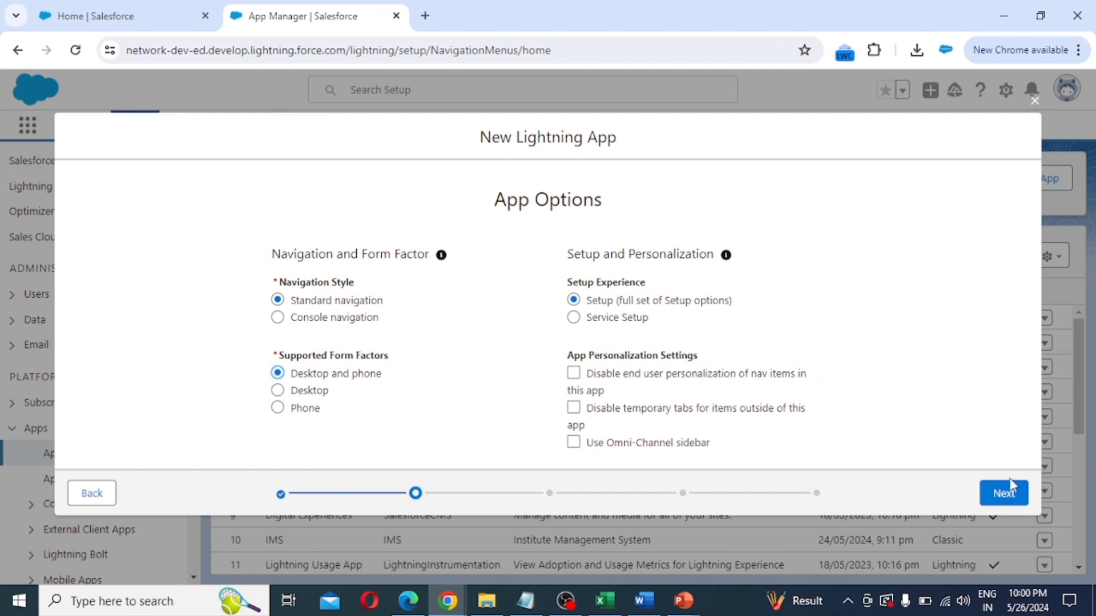
{"action": "left_click", "coordinate": [1006, 497]}
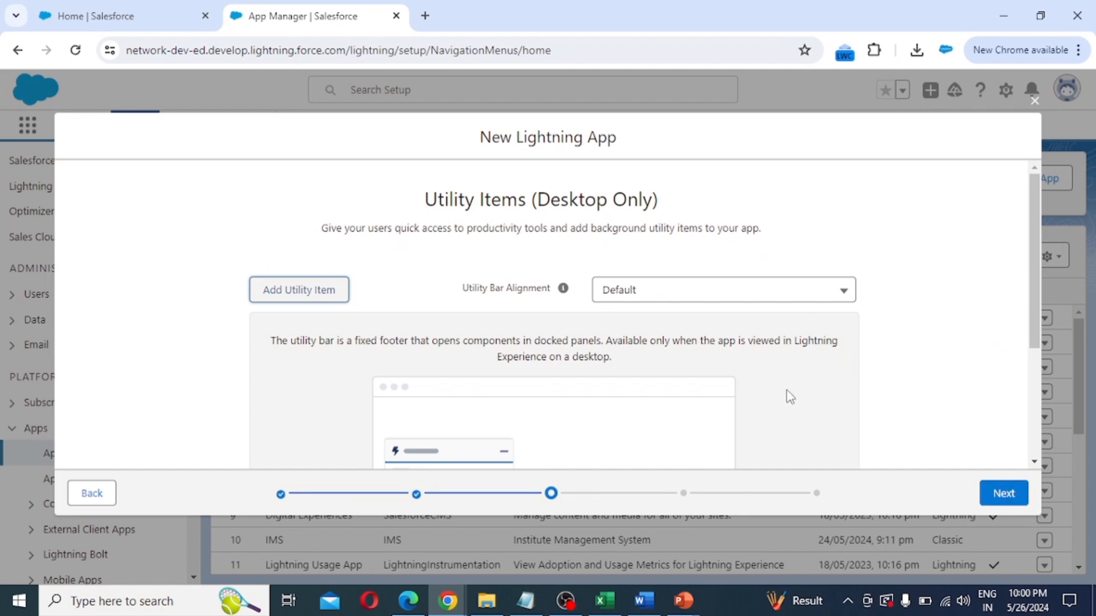
Review the utility bar page and continue to the navigation items without adding any utility item.
{"action": "scroll", "coordinate": [790, 397], "scroll_direction": "down", "scroll_amount": 3}
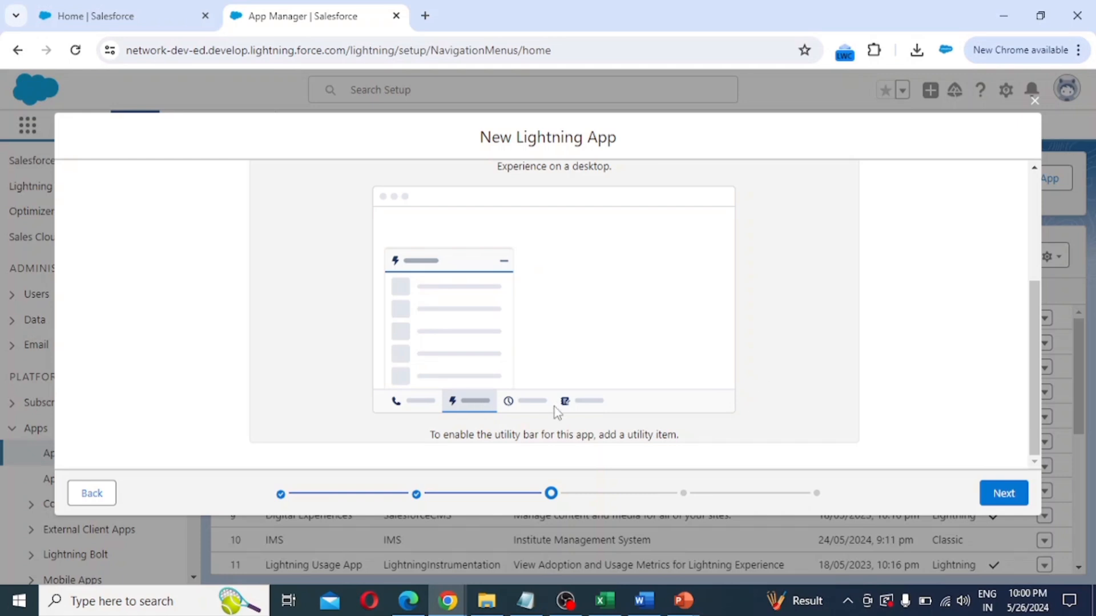
{"action": "scroll", "coordinate": [763, 403], "scroll_direction": "up", "scroll_amount": 3}
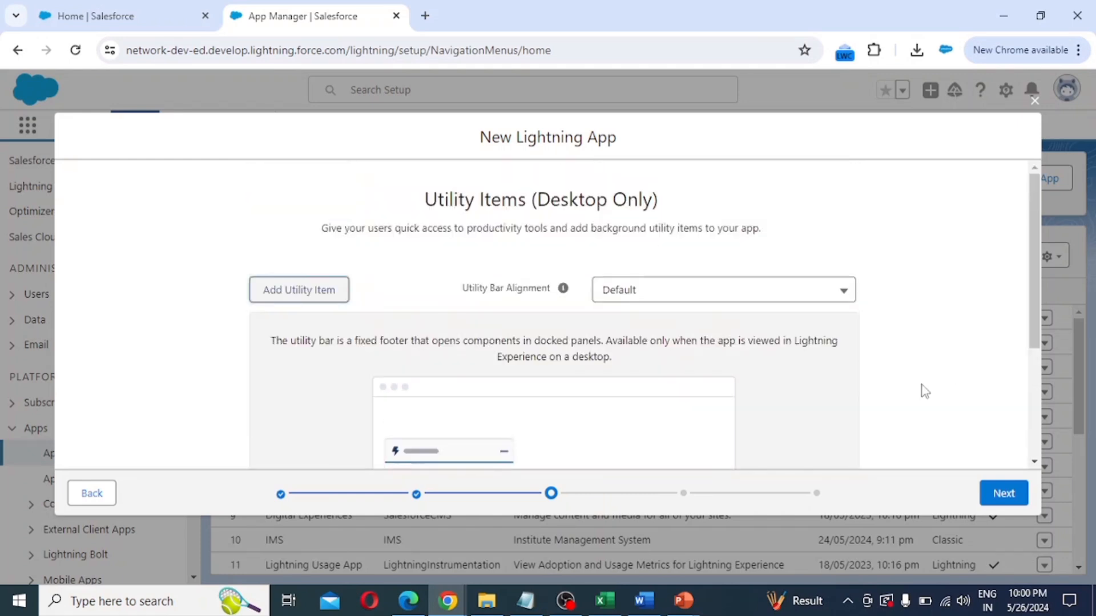
{"action": "left_click", "coordinate": [1003, 495]}
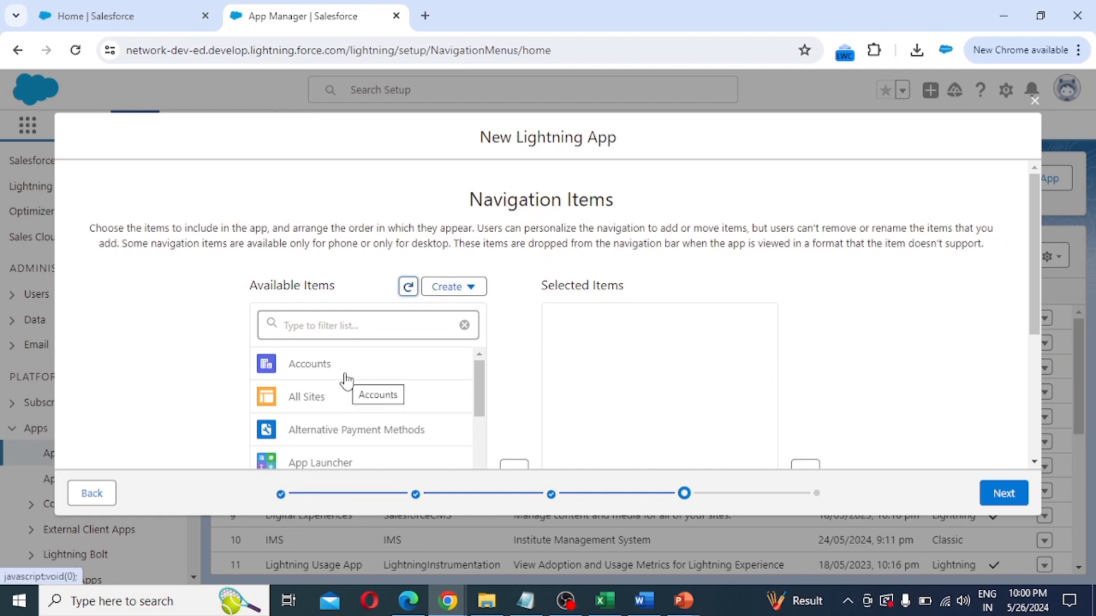
Find the standard Home item among the available navigation items and add it to the app's selected items.
{"action": "scroll", "coordinate": [346, 381], "scroll_direction": "down", "scroll_amount": 1}
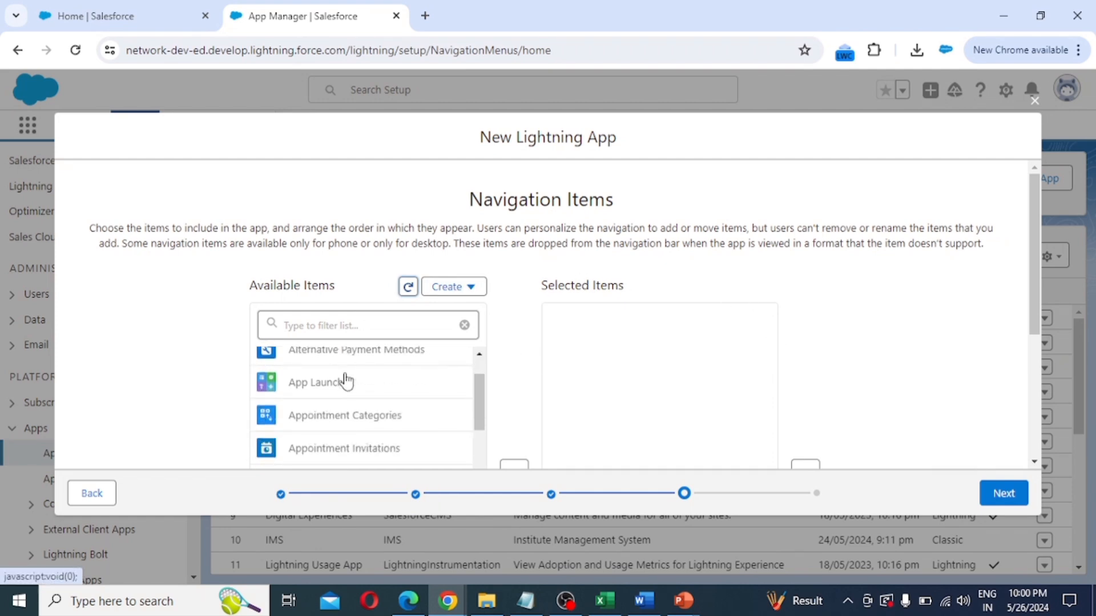
{"action": "scroll", "coordinate": [181, 333], "scroll_direction": "down", "scroll_amount": 1}
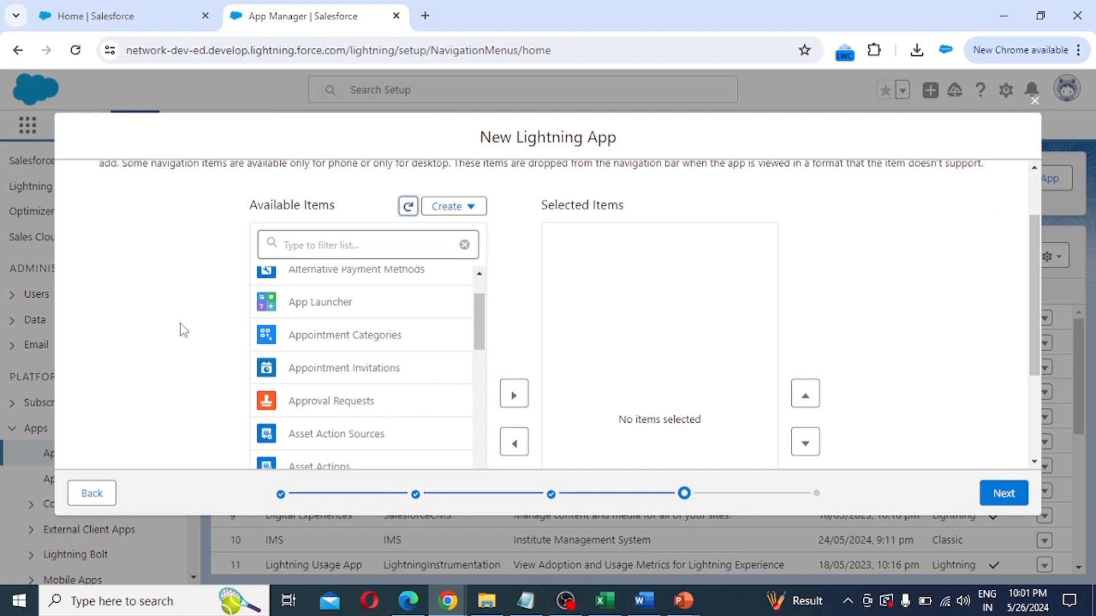
{"action": "scroll", "coordinate": [181, 330], "scroll_direction": "down", "scroll_amount": 1}
{"action": "scroll", "coordinate": [181, 330], "scroll_direction": "up", "scroll_amount": 2}
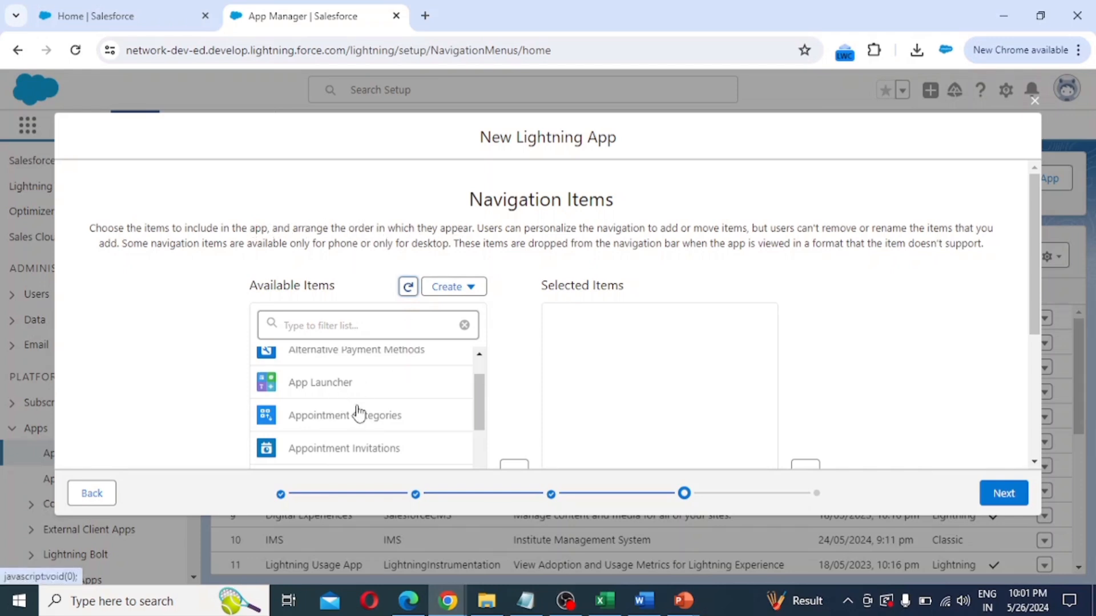
{"action": "scroll", "coordinate": [358, 414], "scroll_direction": "down", "scroll_amount": 3}
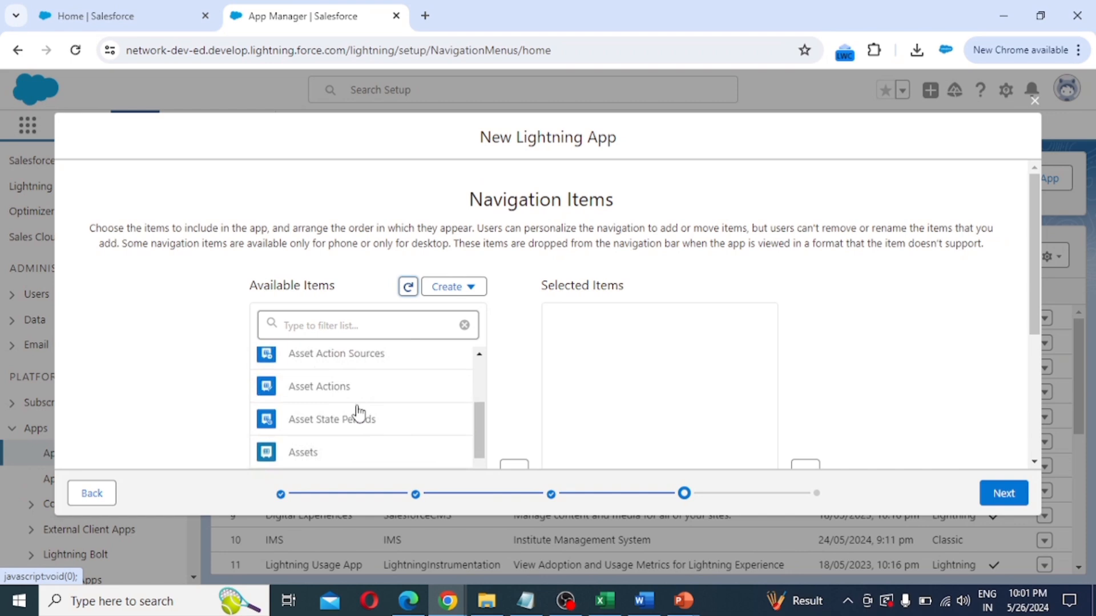
{"action": "scroll", "coordinate": [359, 412], "scroll_direction": "down", "scroll_amount": 3}
{"action": "scroll", "coordinate": [358, 404], "scroll_direction": "down", "scroll_amount": 2}
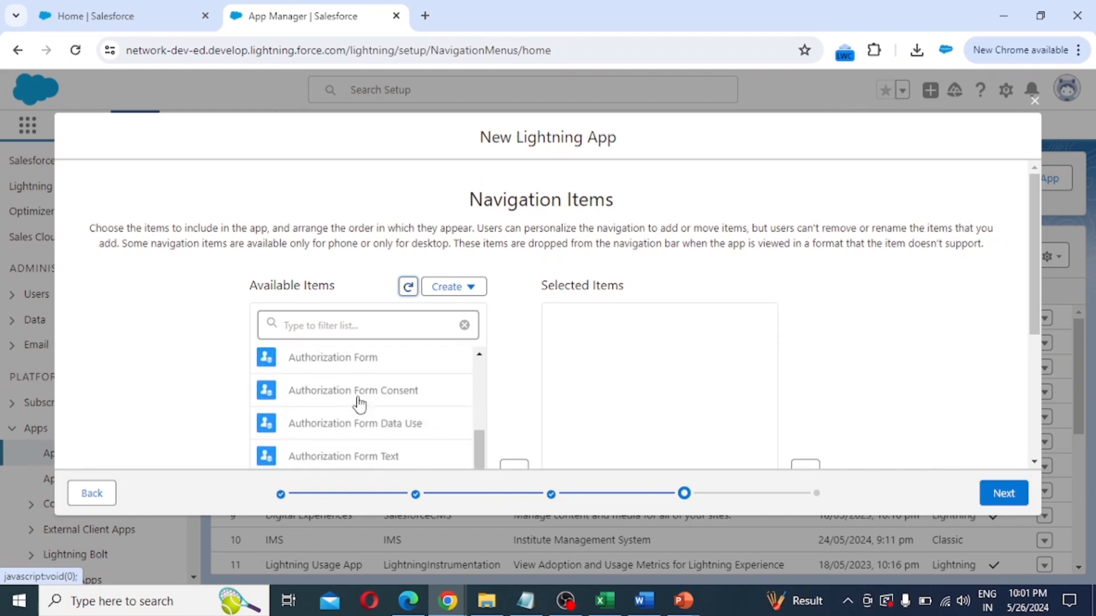
{"action": "scroll", "coordinate": [359, 404], "scroll_direction": "down", "scroll_amount": 2}
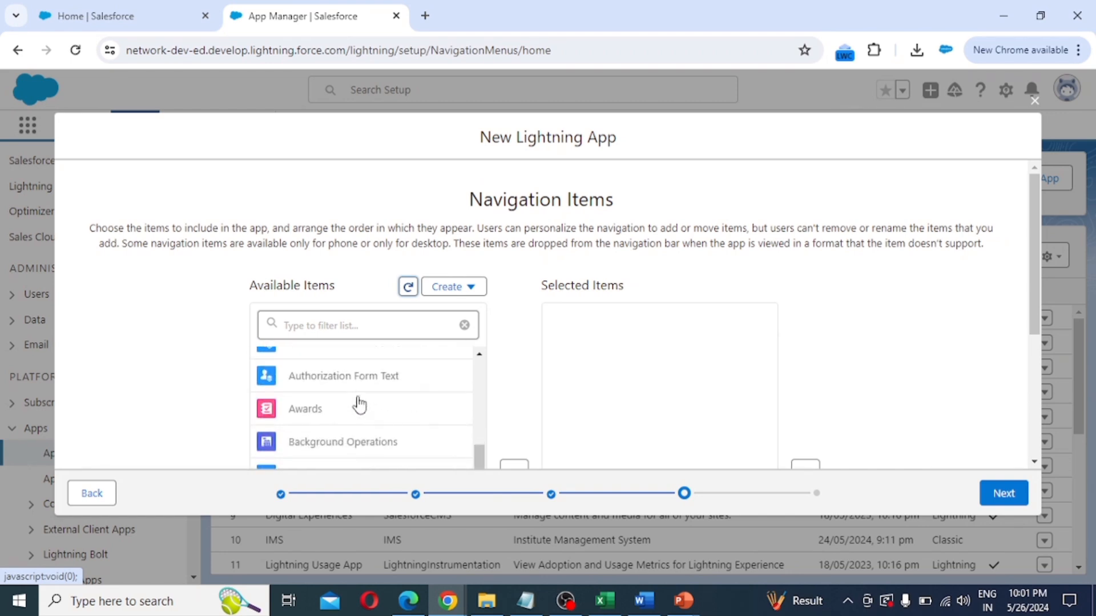
{"action": "scroll", "coordinate": [358, 404], "scroll_direction": "down", "scroll_amount": 2}
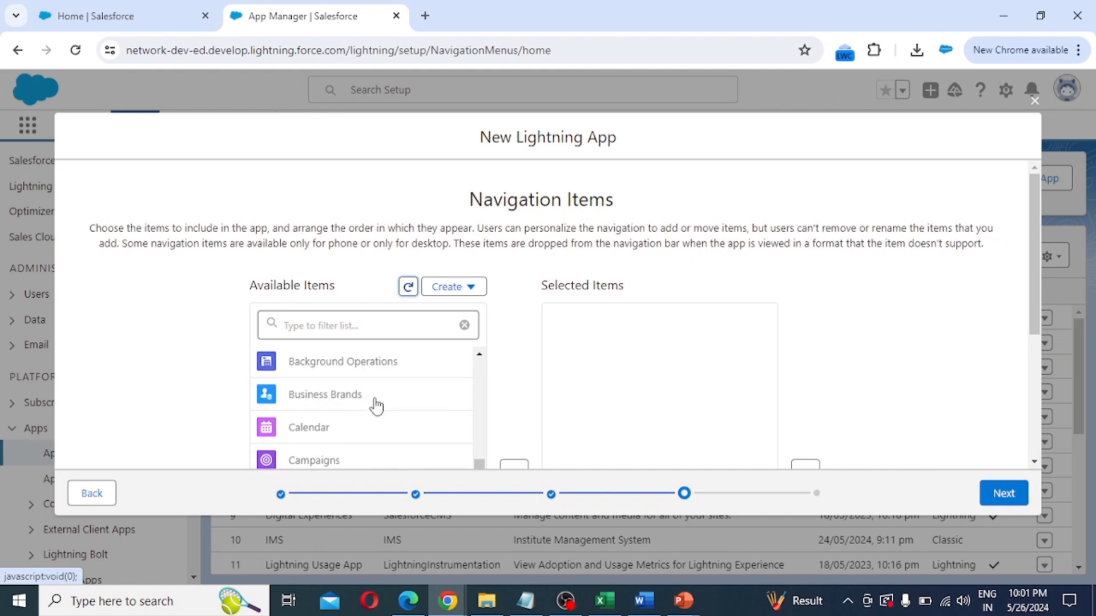
{"action": "scroll", "coordinate": [372, 406], "scroll_direction": "down", "scroll_amount": 3}
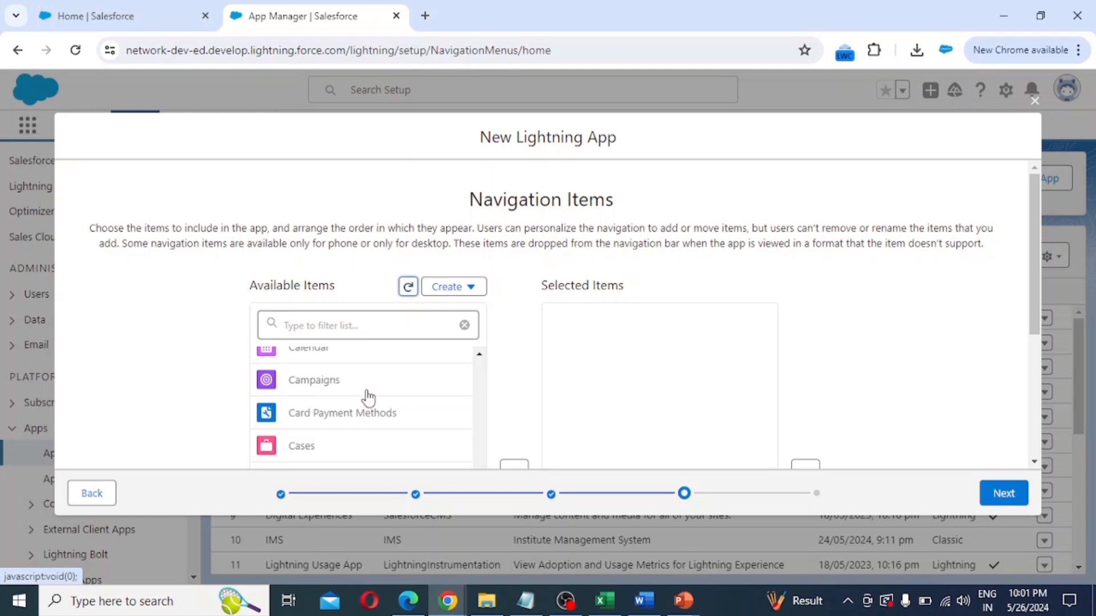
{"action": "scroll", "coordinate": [368, 398], "scroll_direction": "down", "scroll_amount": 8}
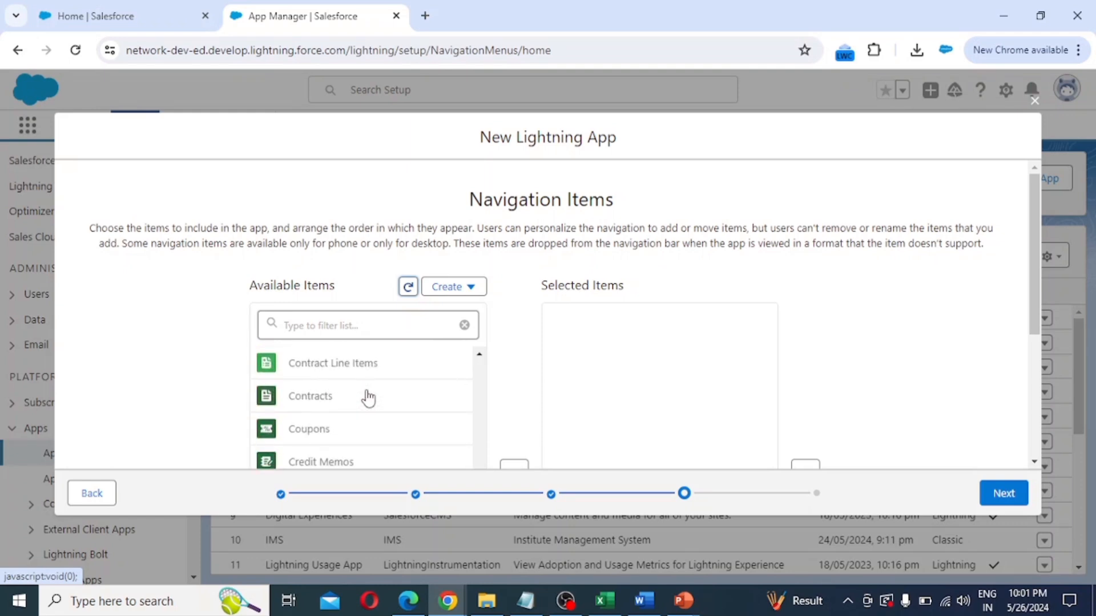
{"action": "scroll", "coordinate": [368, 398], "scroll_direction": "down", "scroll_amount": 10}
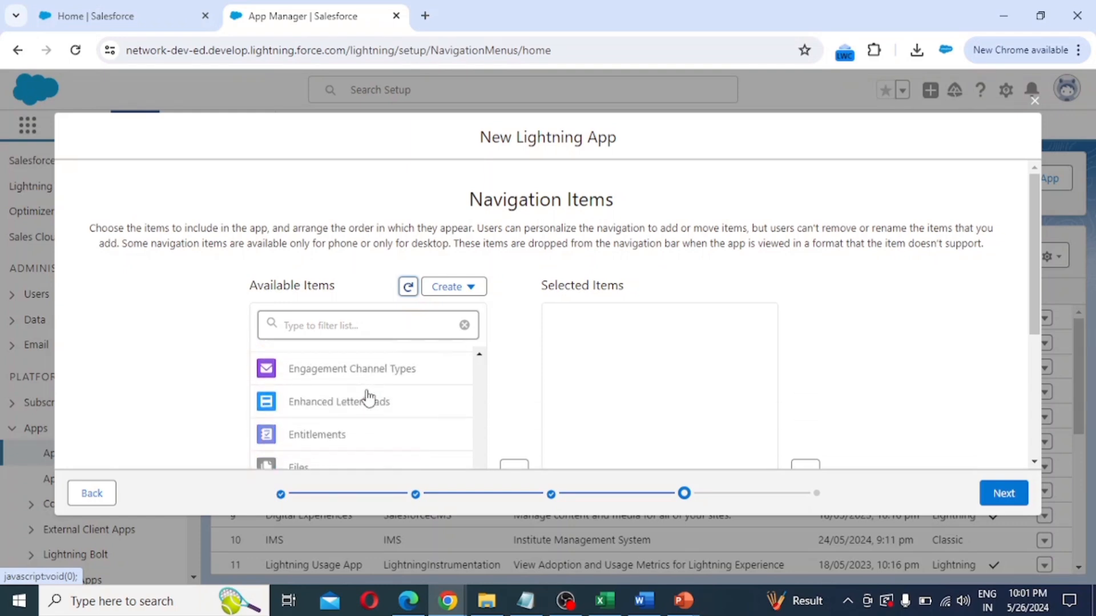
{"action": "scroll", "coordinate": [368, 398], "scroll_direction": "down", "scroll_amount": 8}
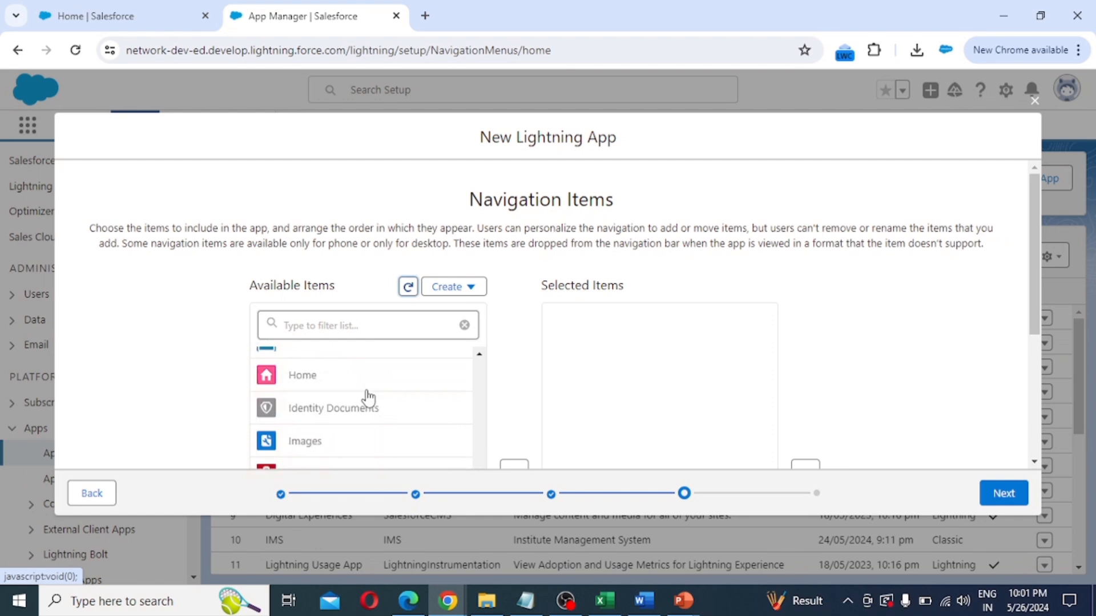
{"action": "scroll", "coordinate": [368, 398], "scroll_direction": "up", "scroll_amount": 1}
{"action": "scroll", "coordinate": [352, 417], "scroll_direction": "down", "scroll_amount": 1}
{"action": "left_click", "coordinate": [318, 382]}
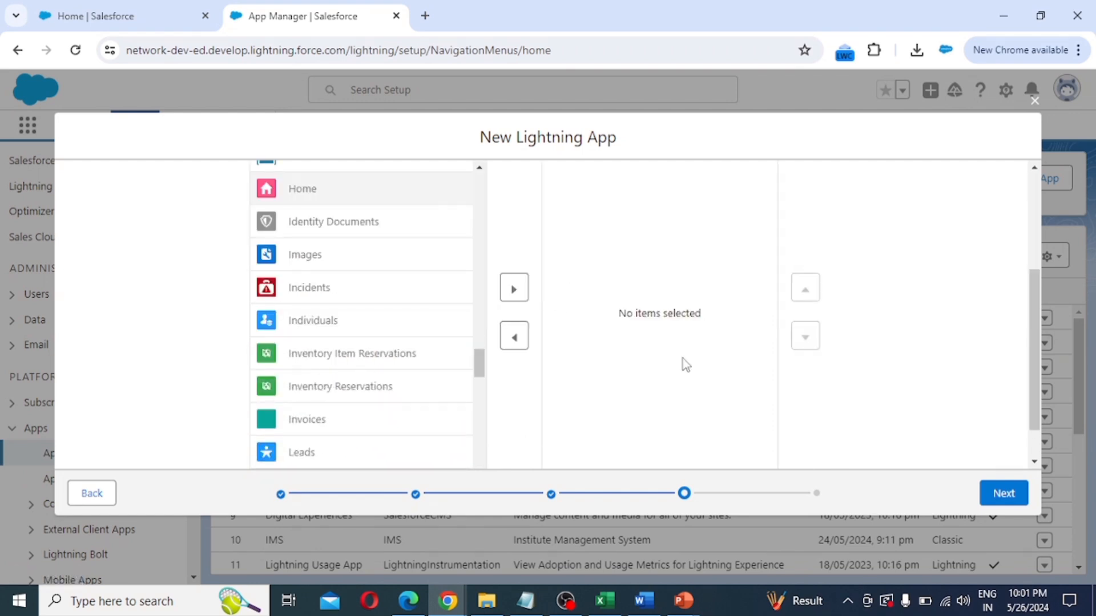
{"action": "scroll", "coordinate": [1022, 337], "scroll_direction": "up", "scroll_amount": 2}
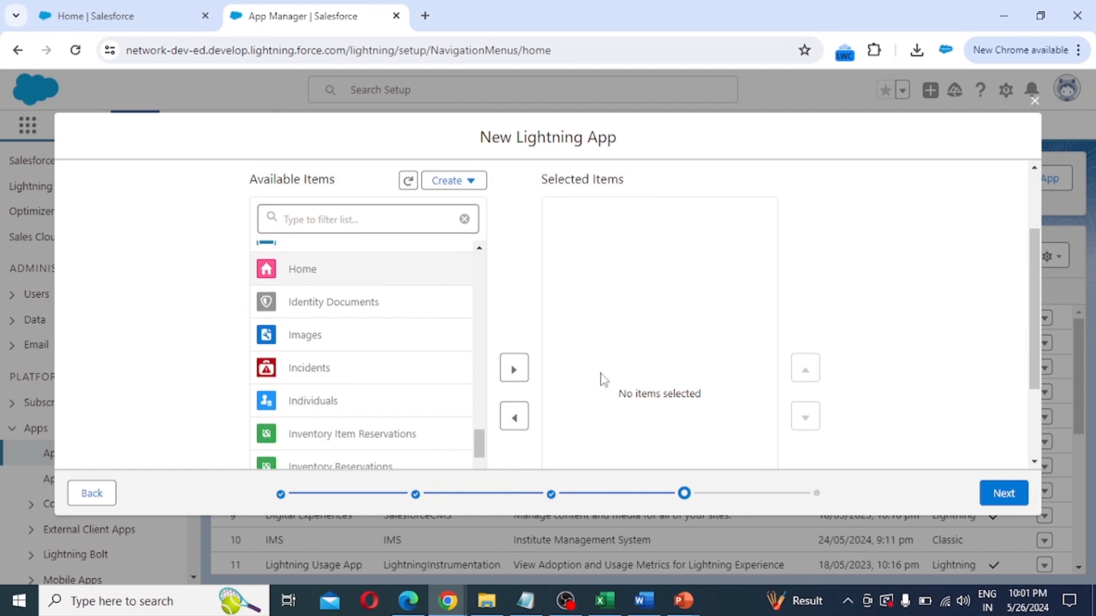
{"action": "left_click", "coordinate": [514, 371]}
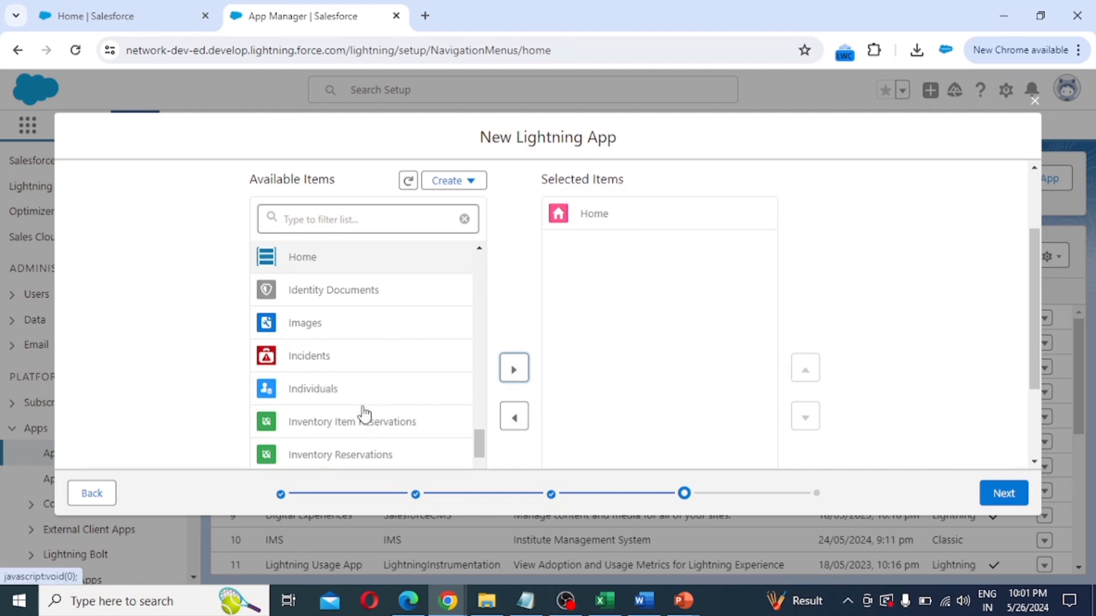
Add Content, Contracts and Coupons to the app's selected navigation items.
{"action": "scroll", "coordinate": [361, 414], "scroll_direction": "up", "scroll_amount": 5}
{"action": "scroll", "coordinate": [364, 413], "scroll_direction": "up", "scroll_amount": 5}
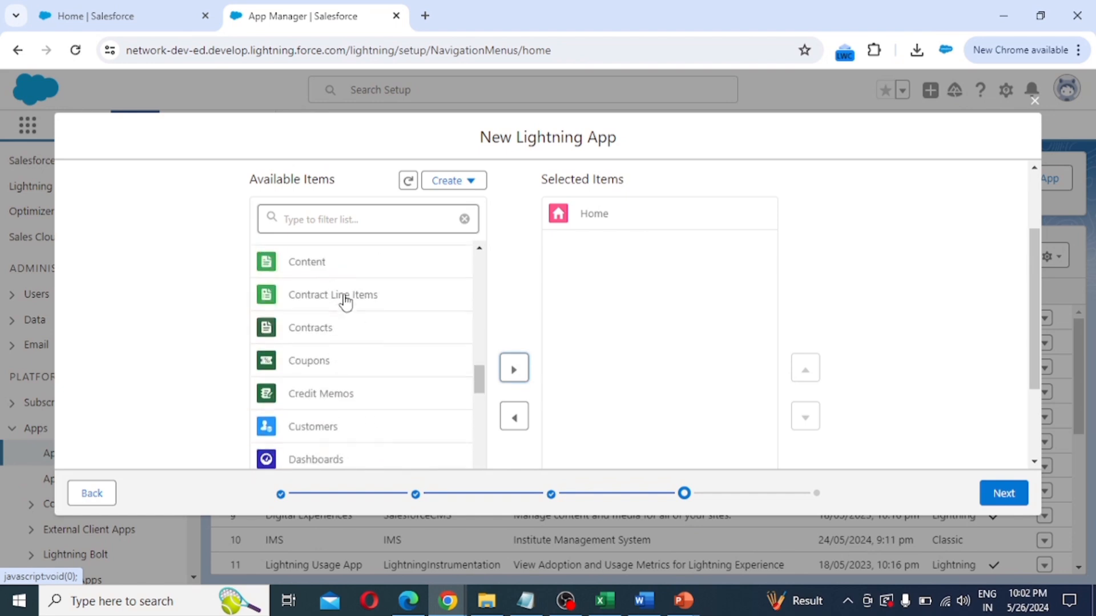
{"action": "scroll", "coordinate": [340, 320], "scroll_direction": "up", "scroll_amount": 2}
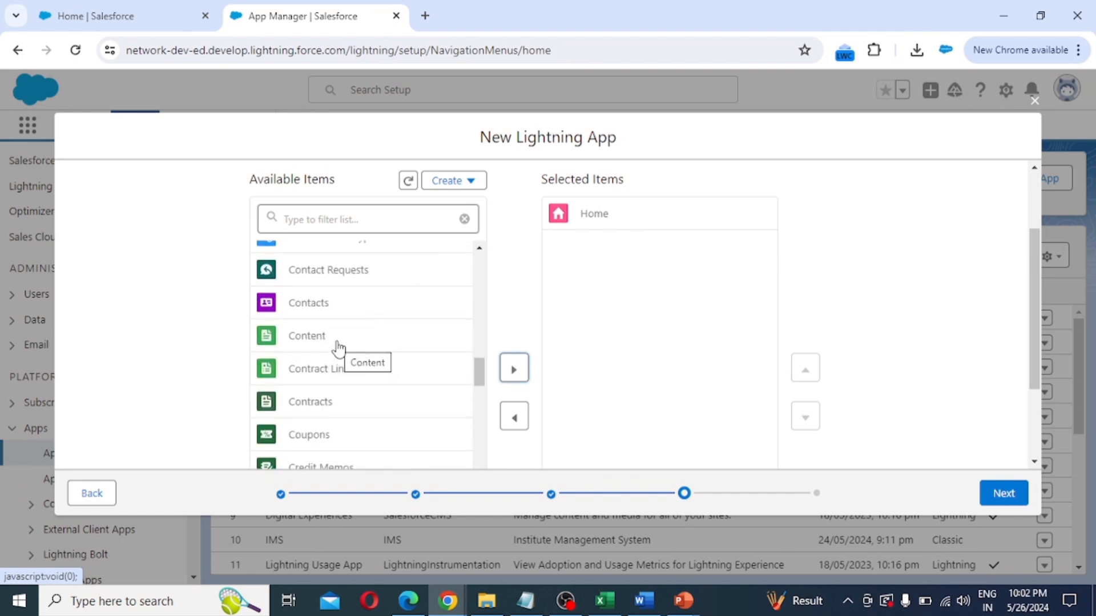
{"action": "scroll", "coordinate": [330, 338], "scroll_direction": "down", "scroll_amount": 1}
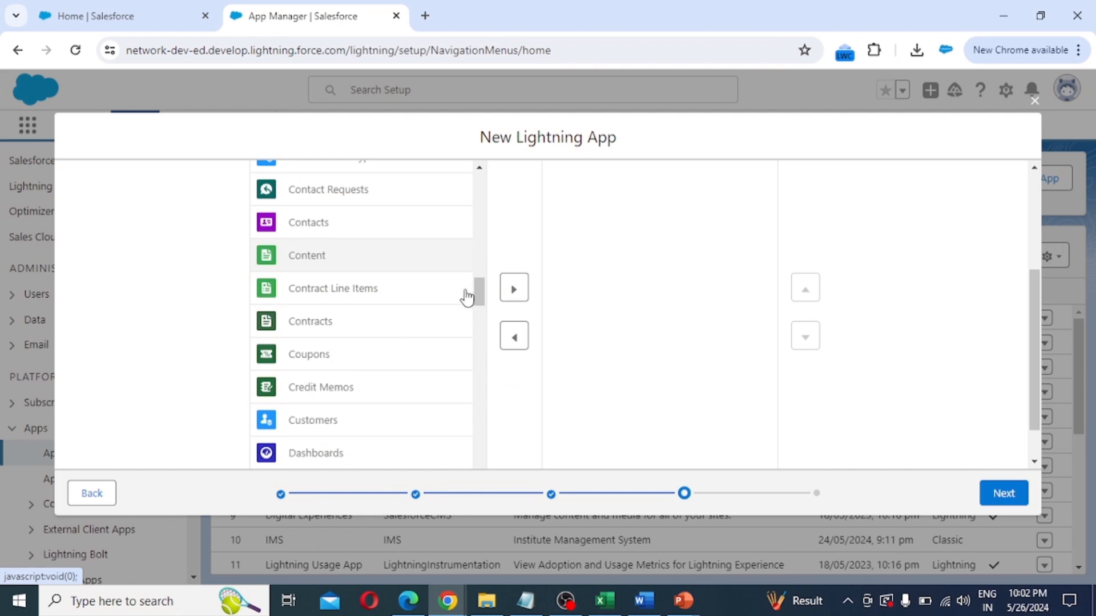
{"action": "left_click", "coordinate": [514, 291]}
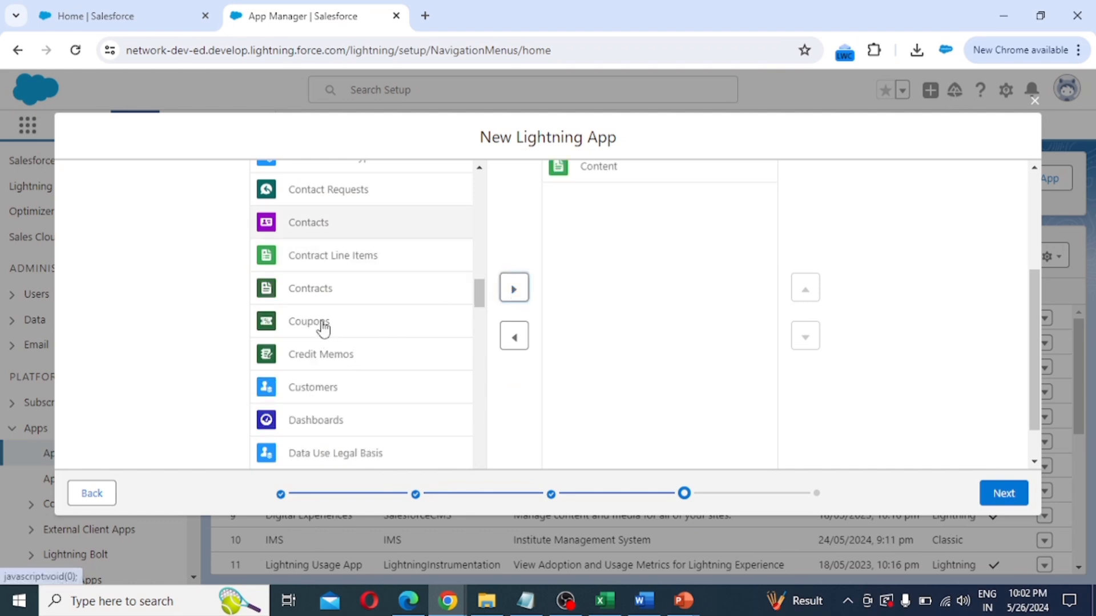
{"action": "left_click", "coordinate": [318, 288]}
{"action": "left_click", "coordinate": [514, 290]}
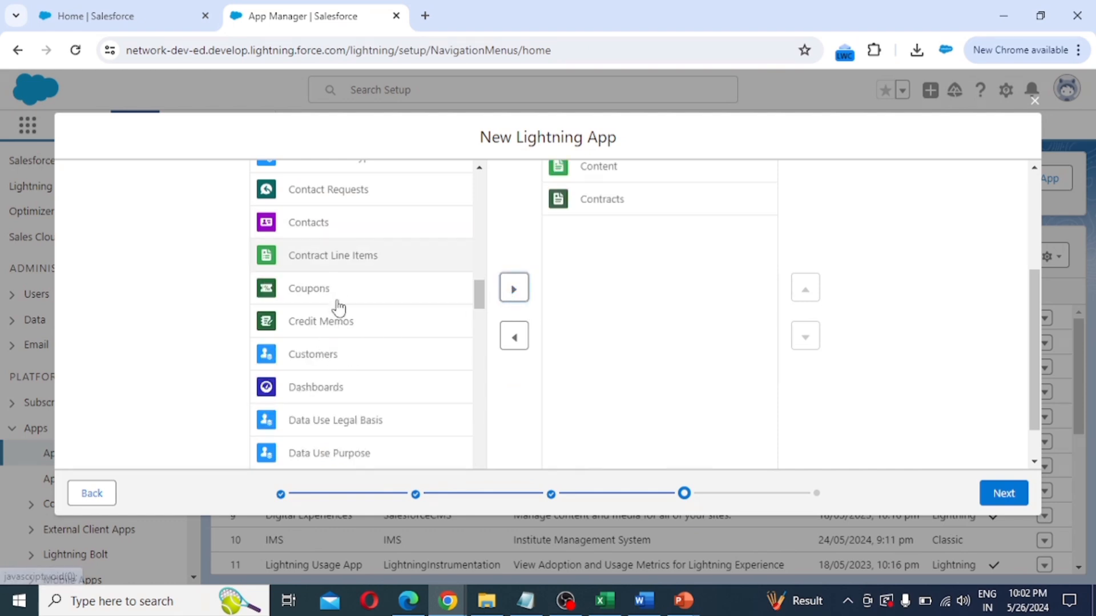
{"action": "left_click", "coordinate": [337, 300]}
{"action": "left_click", "coordinate": [514, 290]}
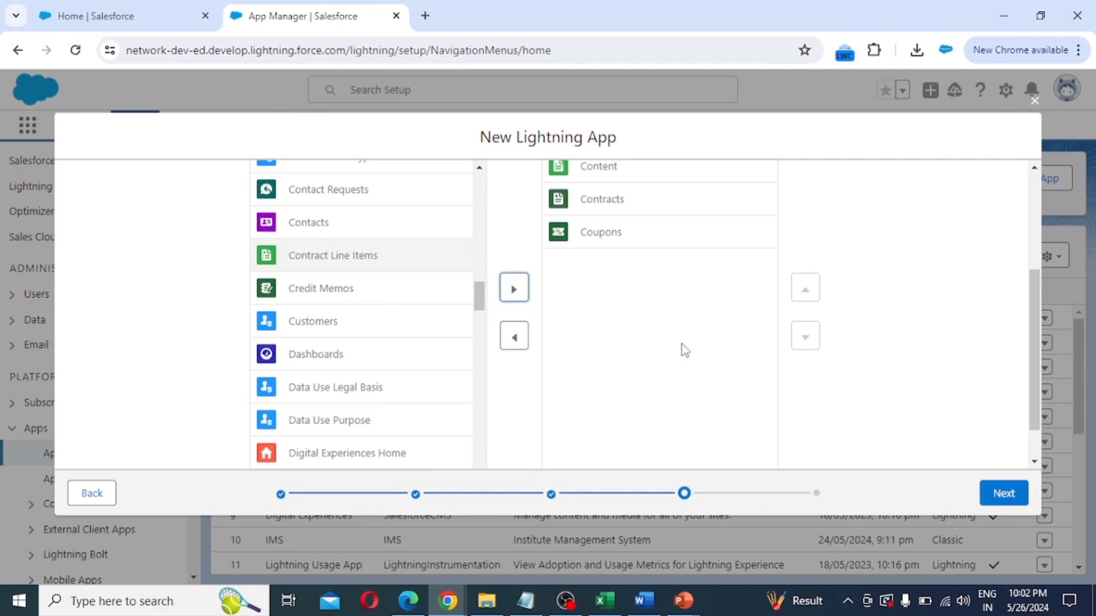
Move Coupons one place up, above Contracts, in the selected navigation items.
{"action": "scroll", "coordinate": [859, 352], "scroll_direction": "up", "scroll_amount": 2}
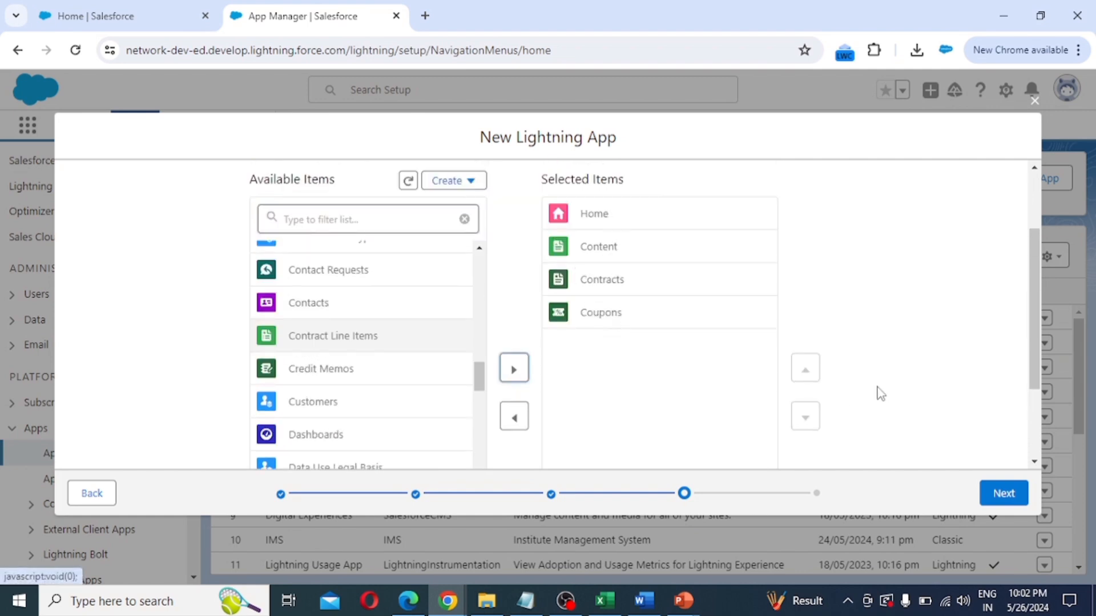
{"action": "left_click", "coordinate": [611, 317]}
{"action": "scroll", "coordinate": [609, 313], "scroll_direction": "down", "scroll_amount": 1}
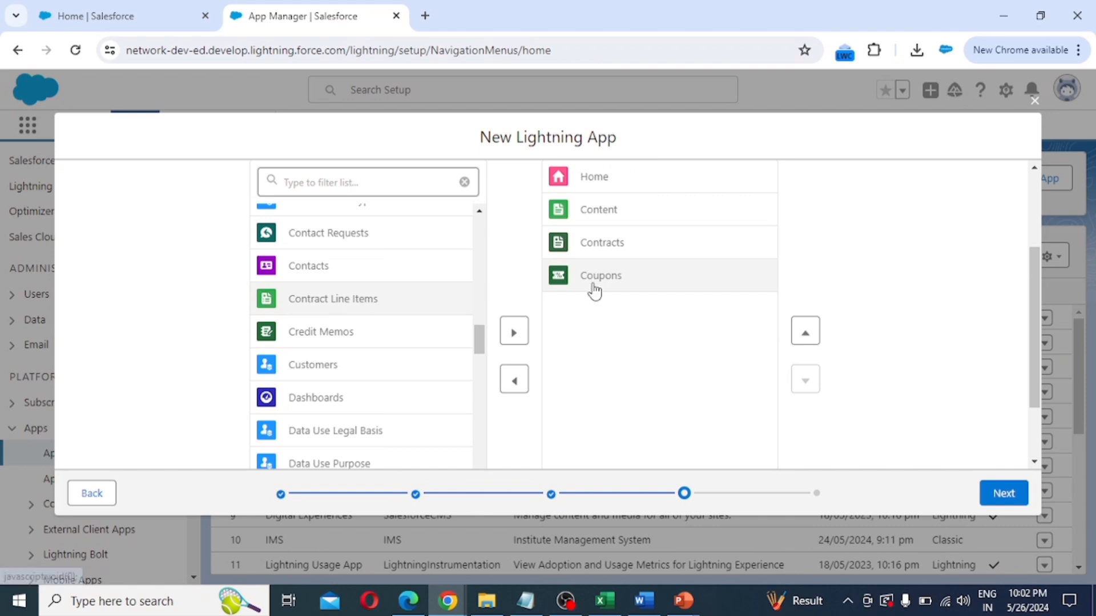
{"action": "left_click", "coordinate": [806, 333]}
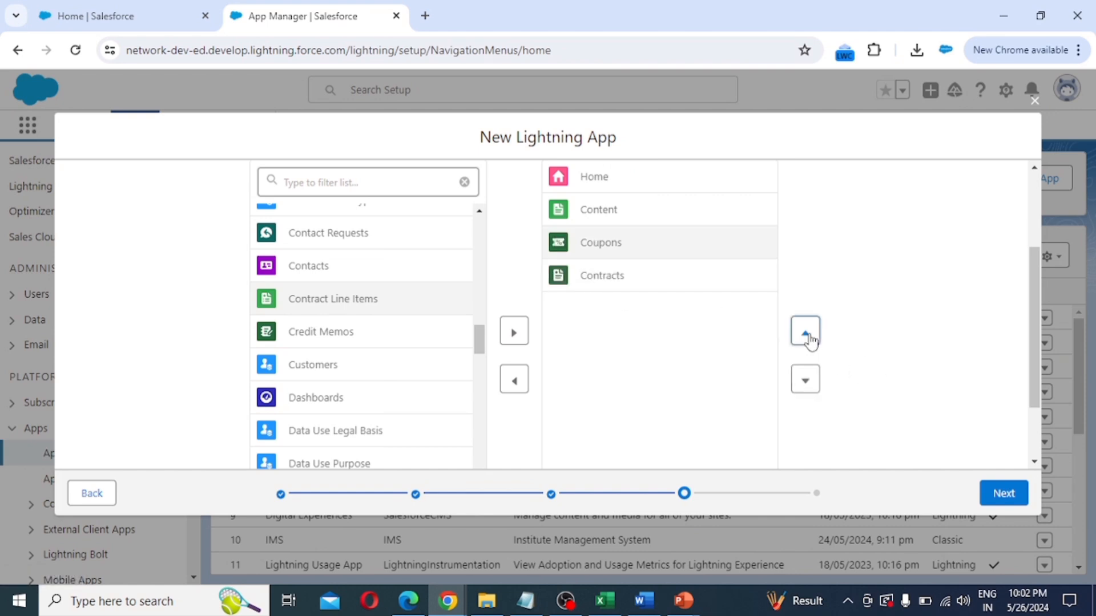
Move Coupons to first place in the selected navigation items and return Home to first place above it.
{"action": "left_click", "coordinate": [806, 334]}
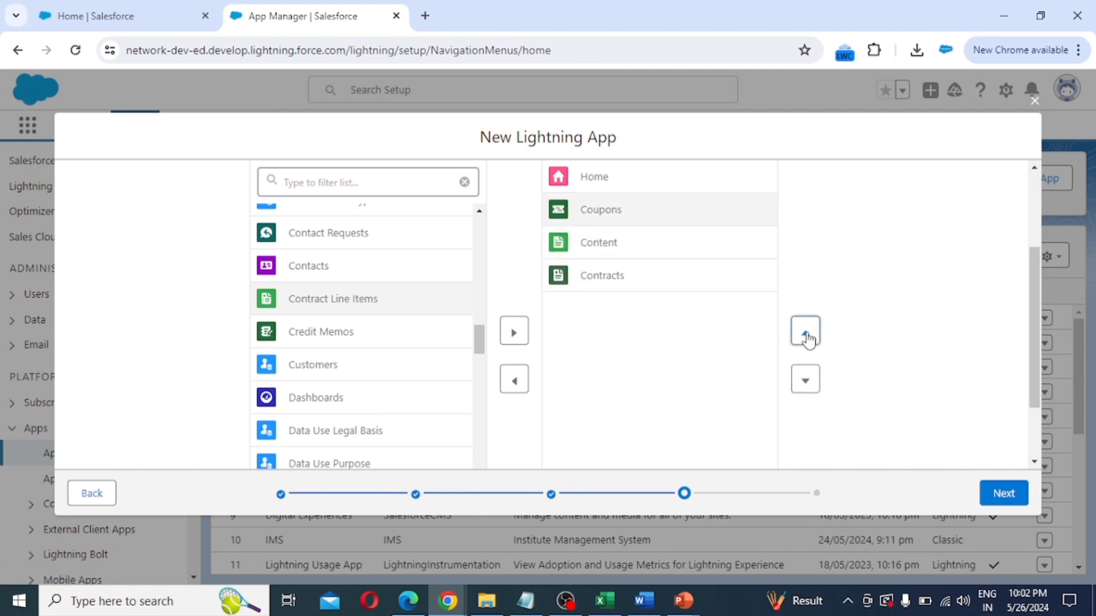
{"action": "left_click", "coordinate": [806, 337]}
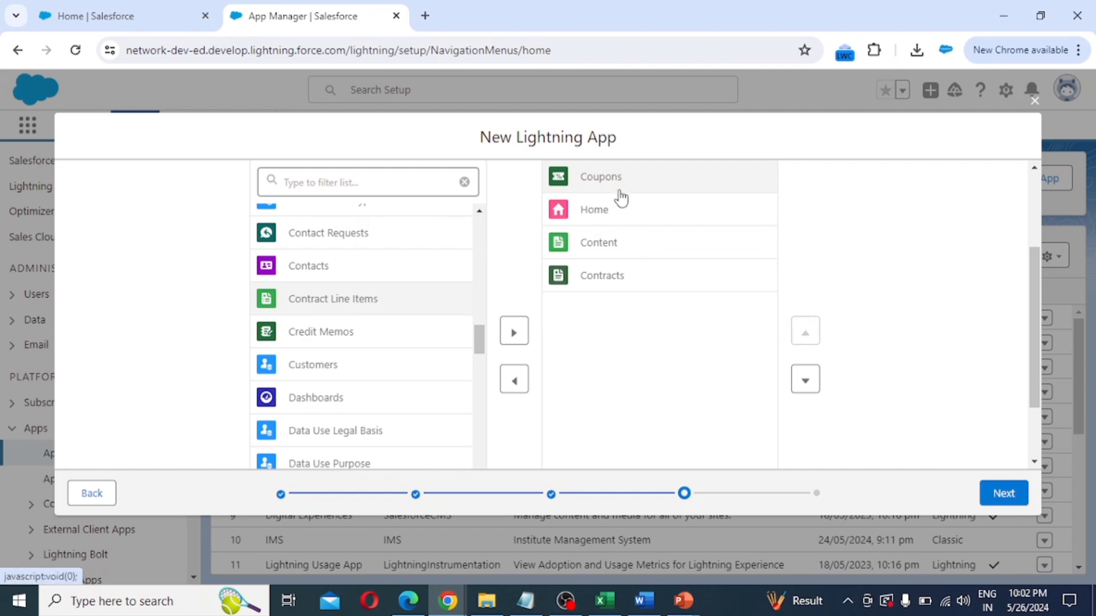
{"action": "left_click", "coordinate": [594, 209]}
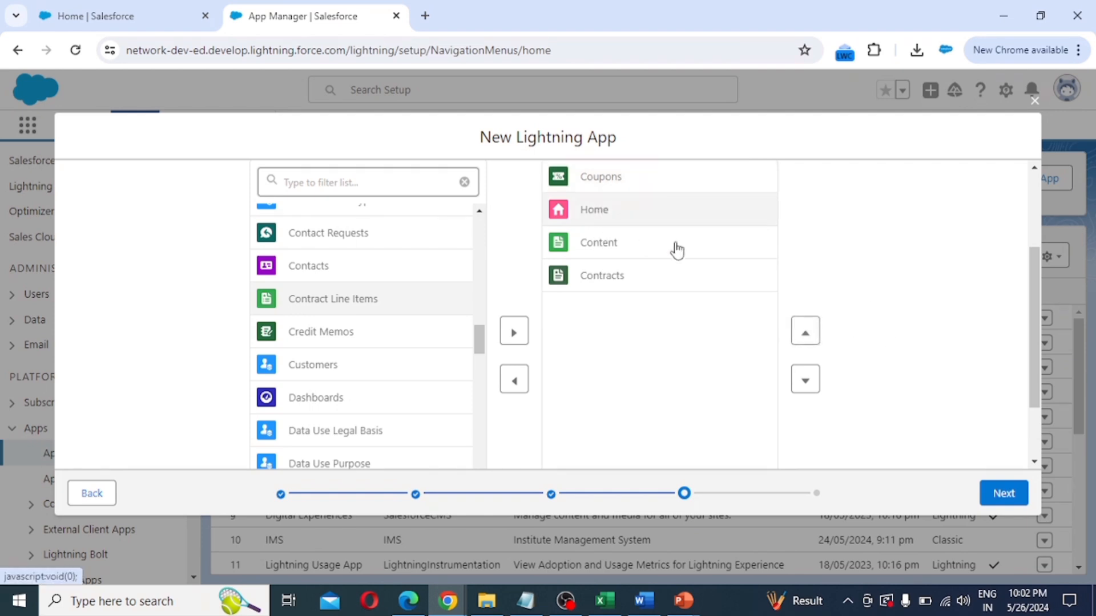
{"action": "left_click", "coordinate": [806, 333]}
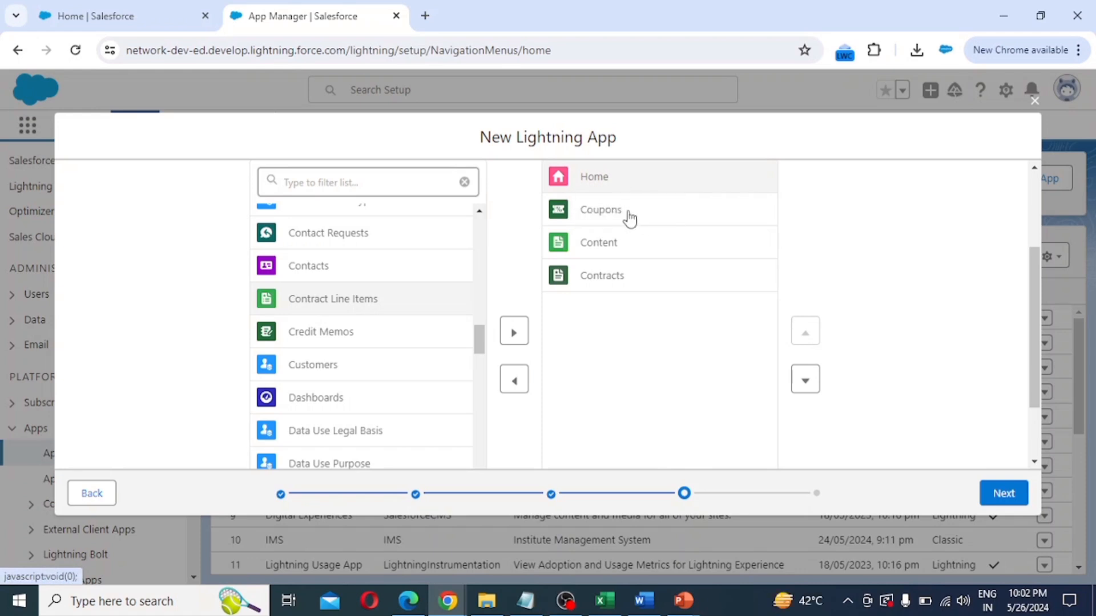
Remove Coupons, Content and Contracts from the selected navigation items and continue to the user profiles.
{"action": "left_click", "coordinate": [593, 216]}
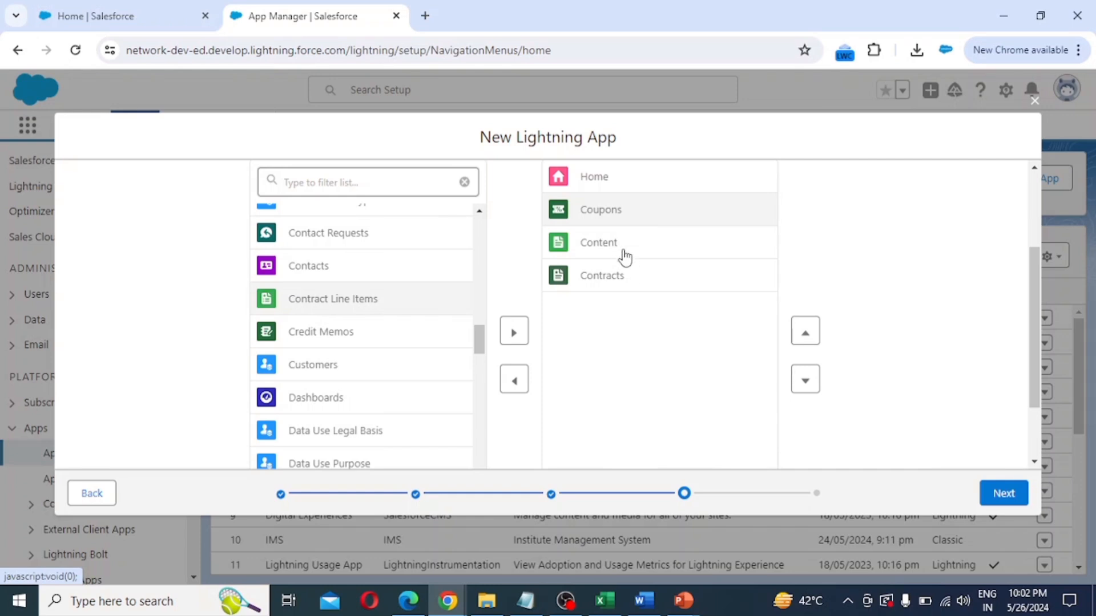
{"action": "left_click", "coordinate": [624, 274], "text": "shift"}
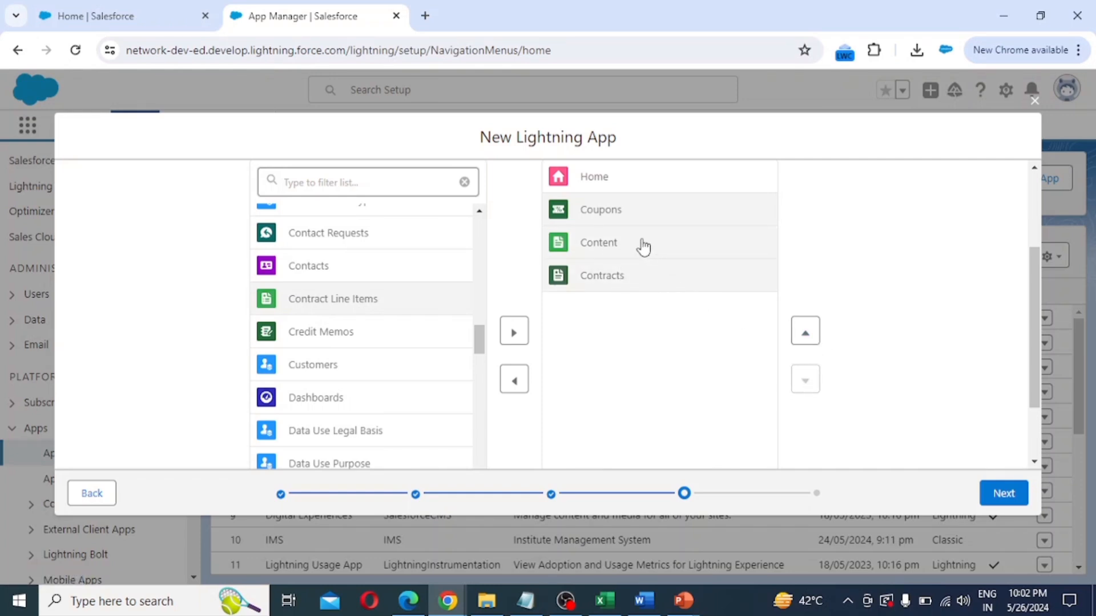
{"action": "left_click", "coordinate": [515, 382]}
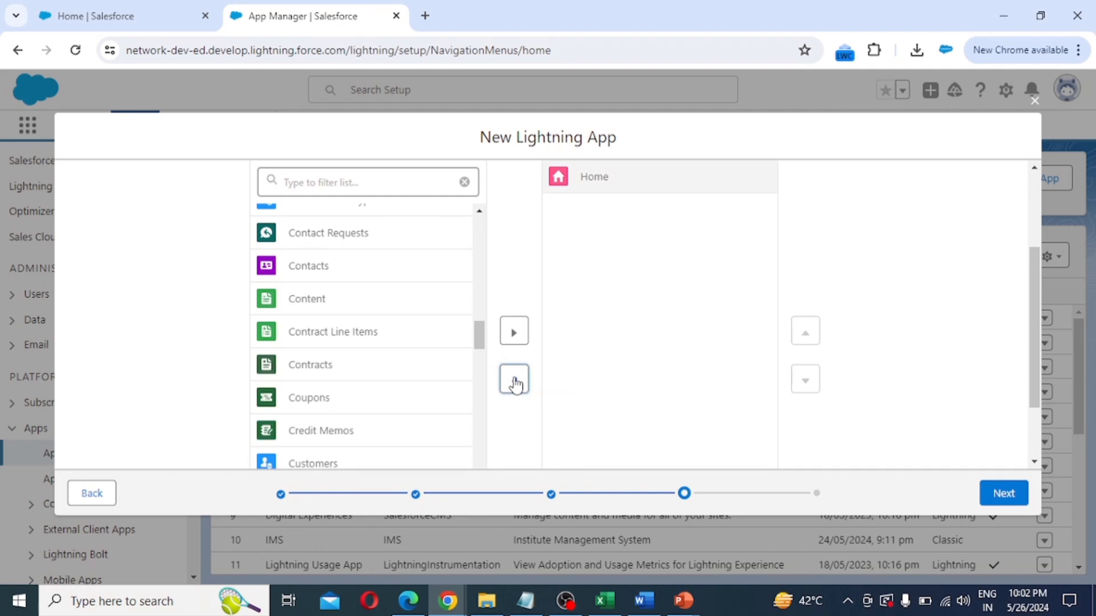
{"action": "scroll", "coordinate": [796, 434], "scroll_direction": "up", "scroll_amount": 2}
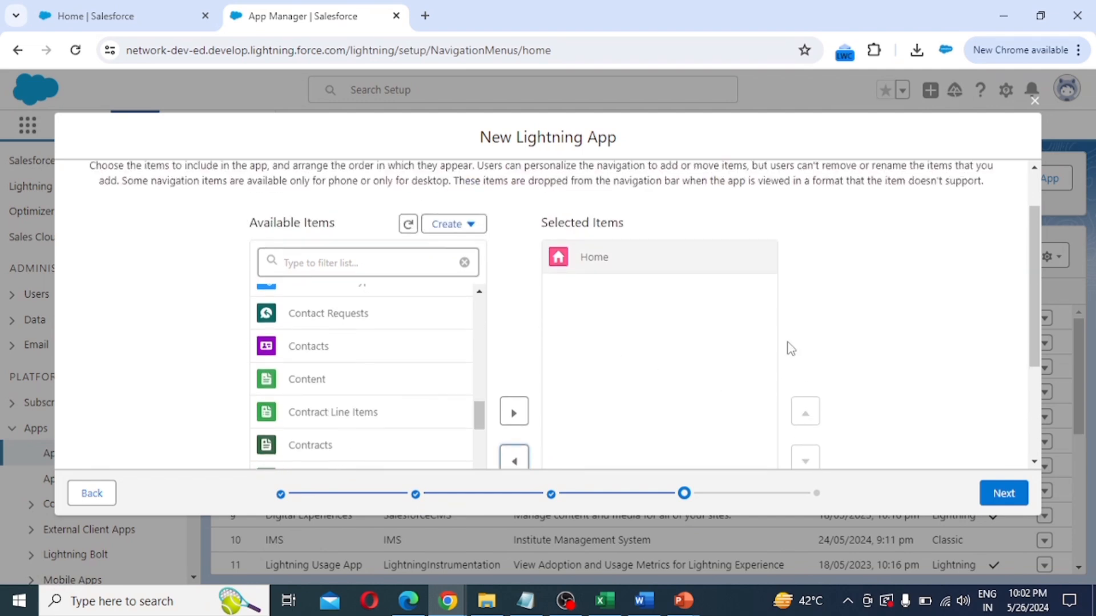
{"action": "left_click", "coordinate": [1005, 497]}
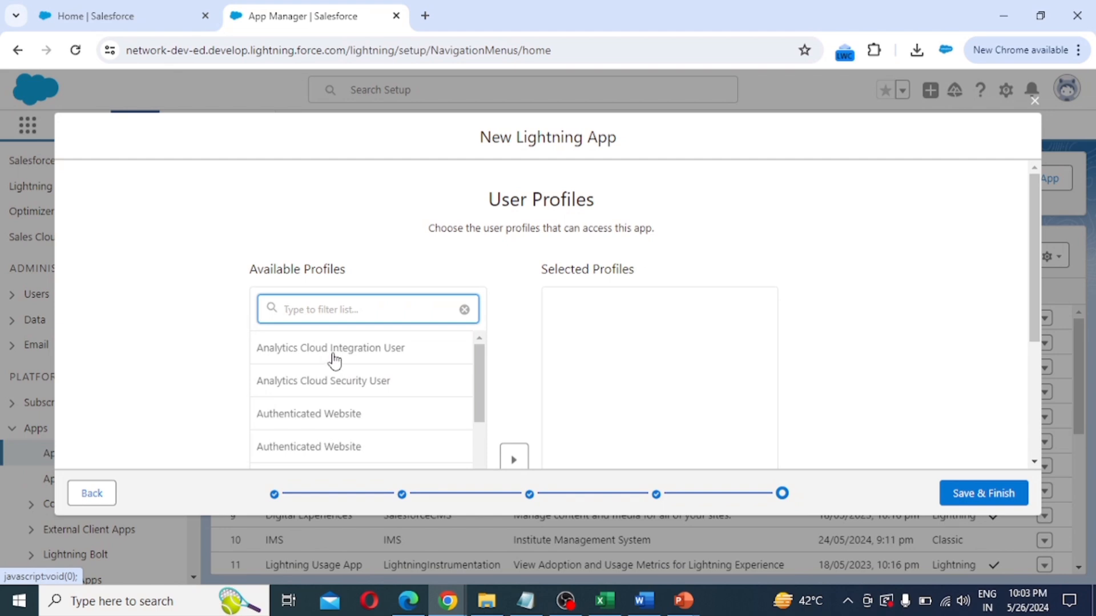
Add the Standard Platform User, Standard User and System Administrator profiles to the app's selected profiles.
{"action": "scroll", "coordinate": [335, 360], "scroll_direction": "down", "scroll_amount": 10}
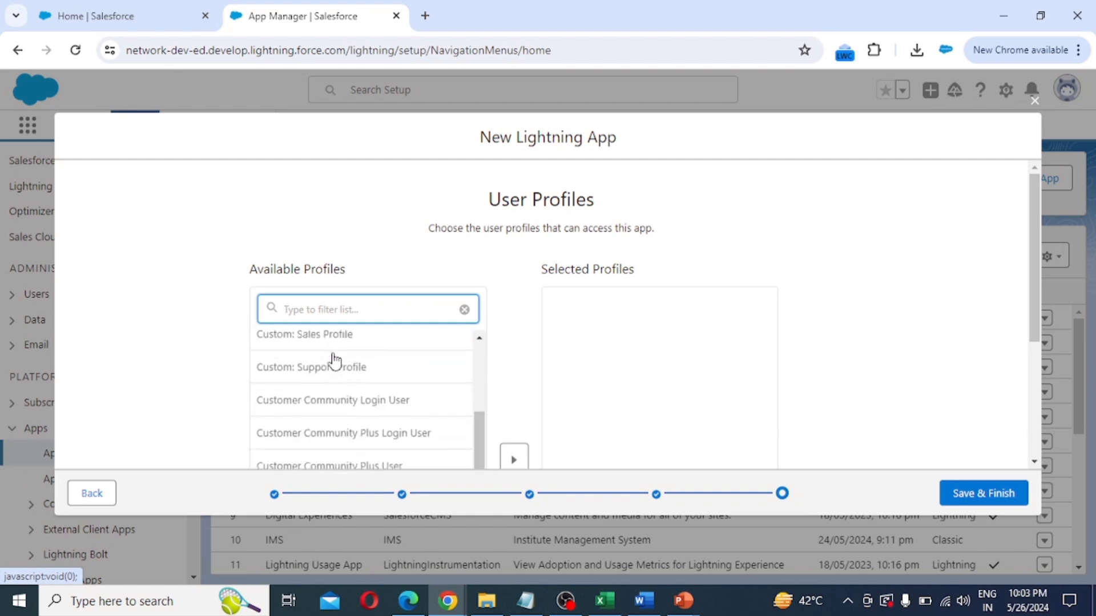
{"action": "scroll", "coordinate": [335, 360], "scroll_direction": "down", "scroll_amount": 10}
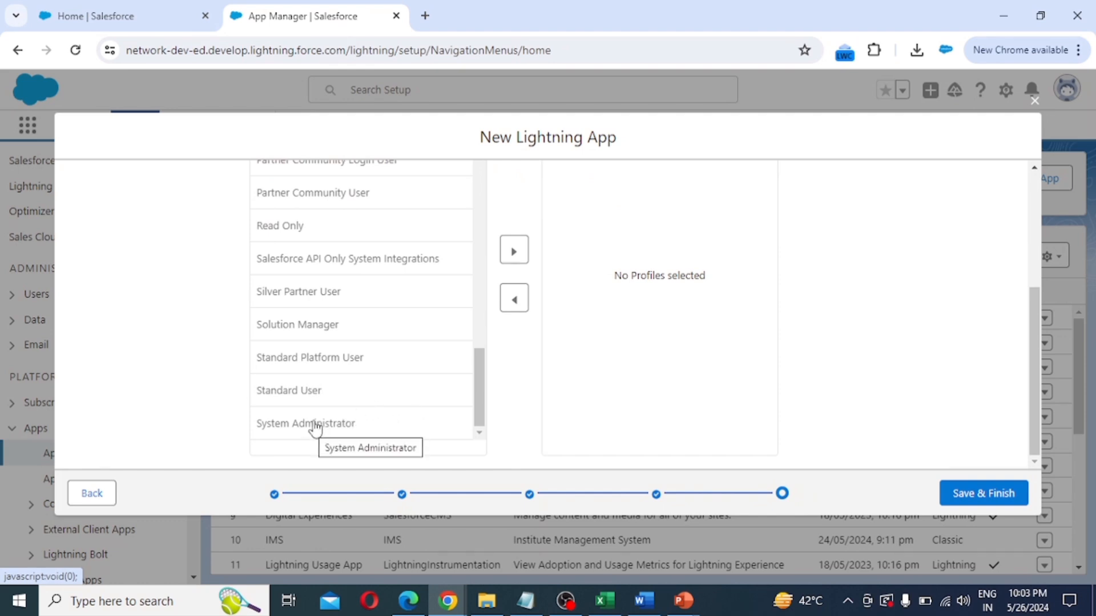
{"action": "scroll", "coordinate": [314, 434], "scroll_direction": "up", "scroll_amount": 1}
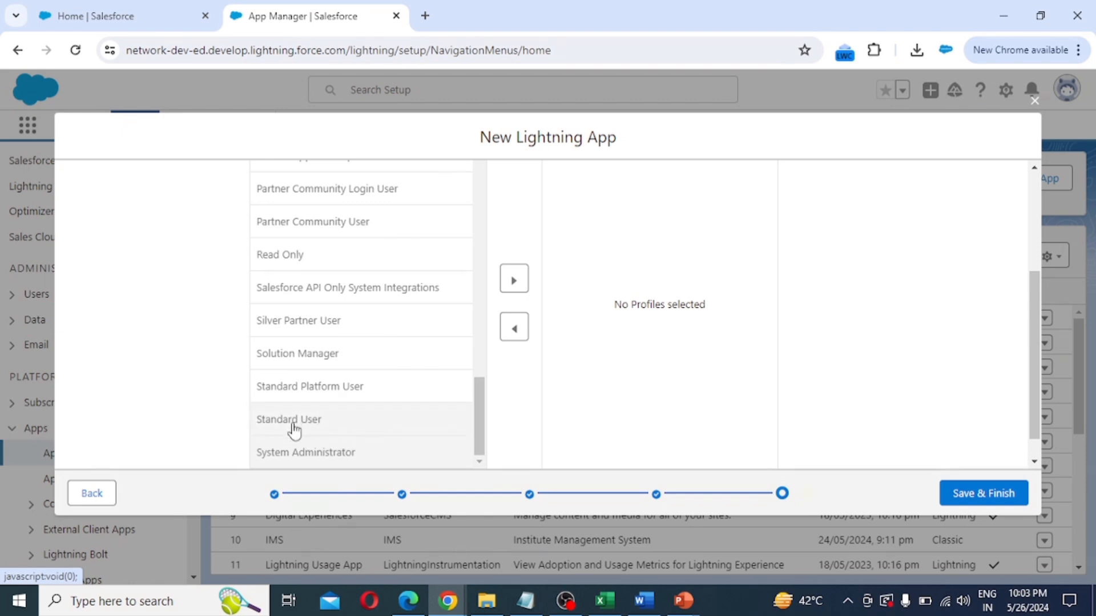
{"action": "left_click", "coordinate": [326, 393]}
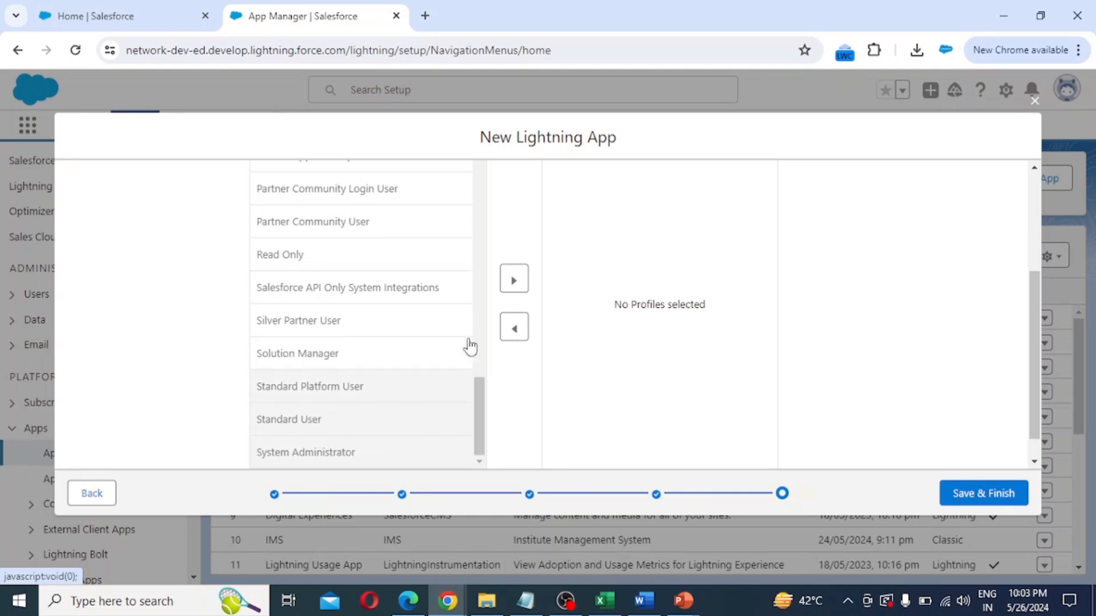
{"action": "left_click", "coordinate": [513, 286]}
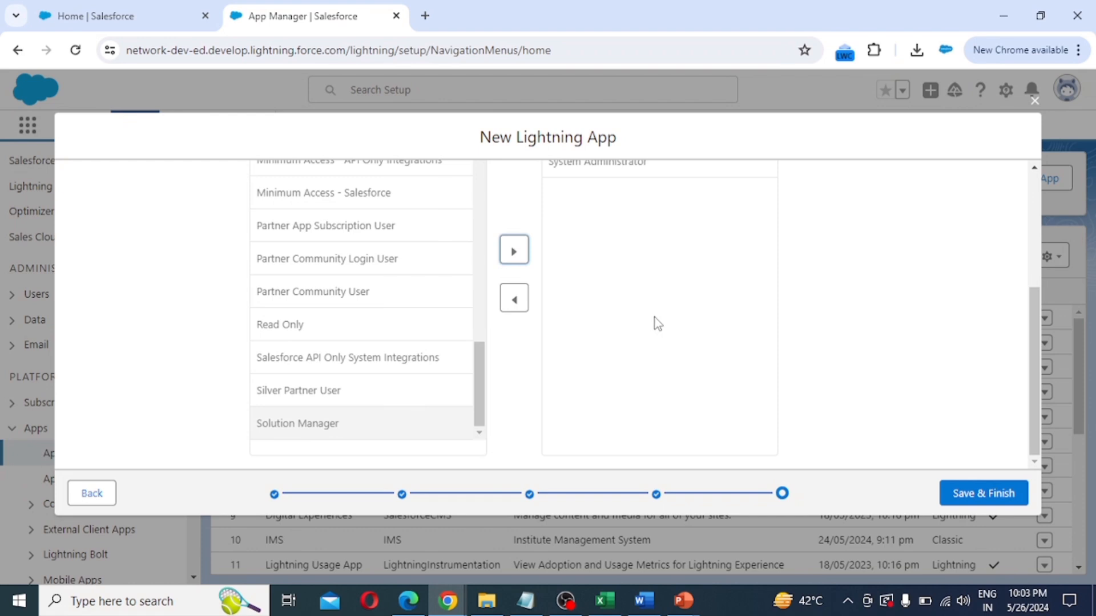
{"action": "scroll", "coordinate": [827, 331], "scroll_direction": "up", "scroll_amount": 4}
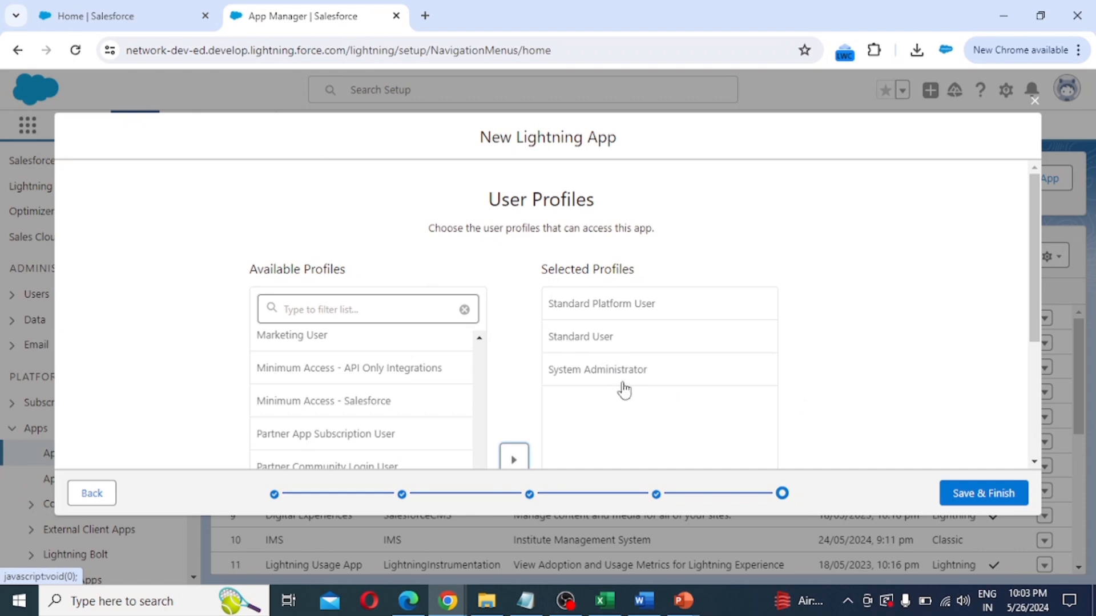
Check the System Administrator entry among the selected profiles and save and finish the new Lightning app.
{"action": "left_click", "coordinate": [608, 370]}
{"action": "scroll", "coordinate": [868, 364], "scroll_direction": "down", "scroll_amount": 2}
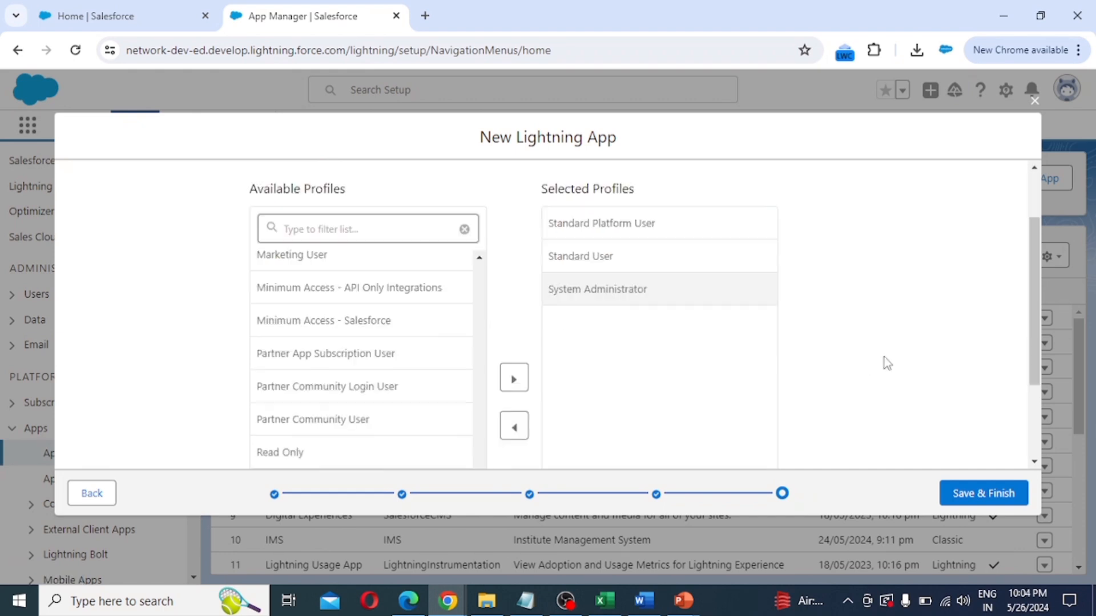
{"action": "left_click", "coordinate": [990, 503]}
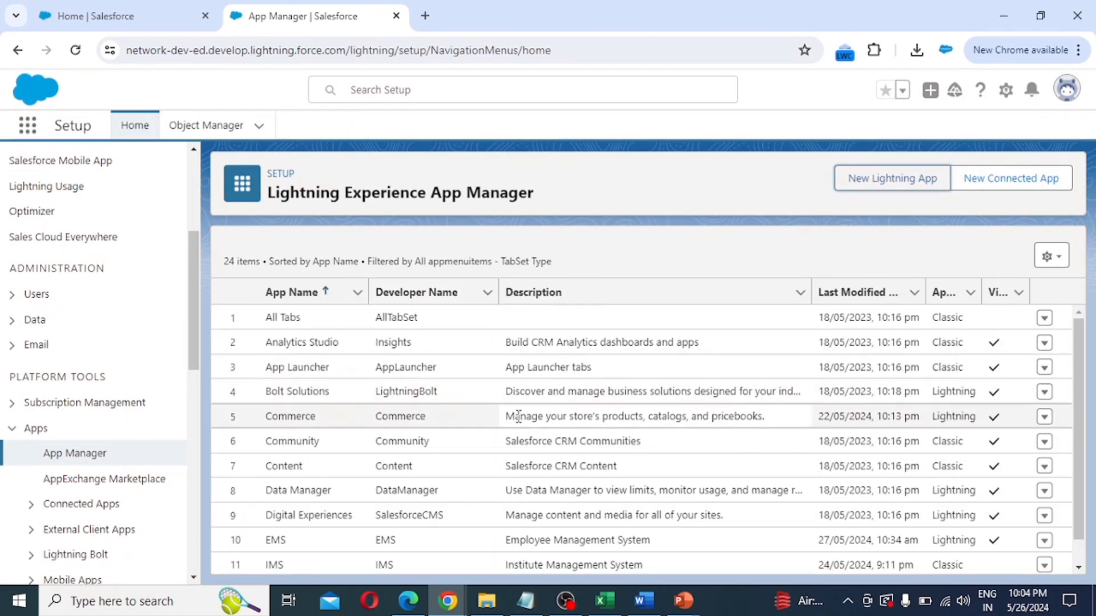
Examine the EMS entry and its description in the App Manager list.
{"action": "scroll", "coordinate": [519, 416], "scroll_direction": "down", "scroll_amount": 1}
{"action": "scroll", "coordinate": [482, 416], "scroll_direction": "down", "scroll_amount": 2}
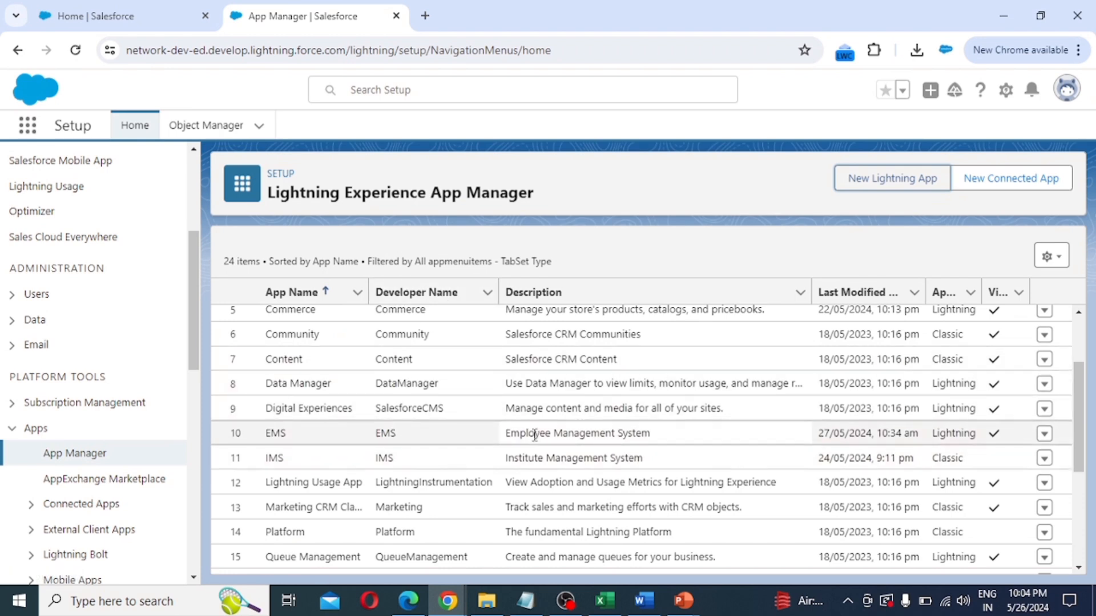
{"action": "left_click_drag", "start_coordinate": [535, 435], "coordinate": [642, 436]}
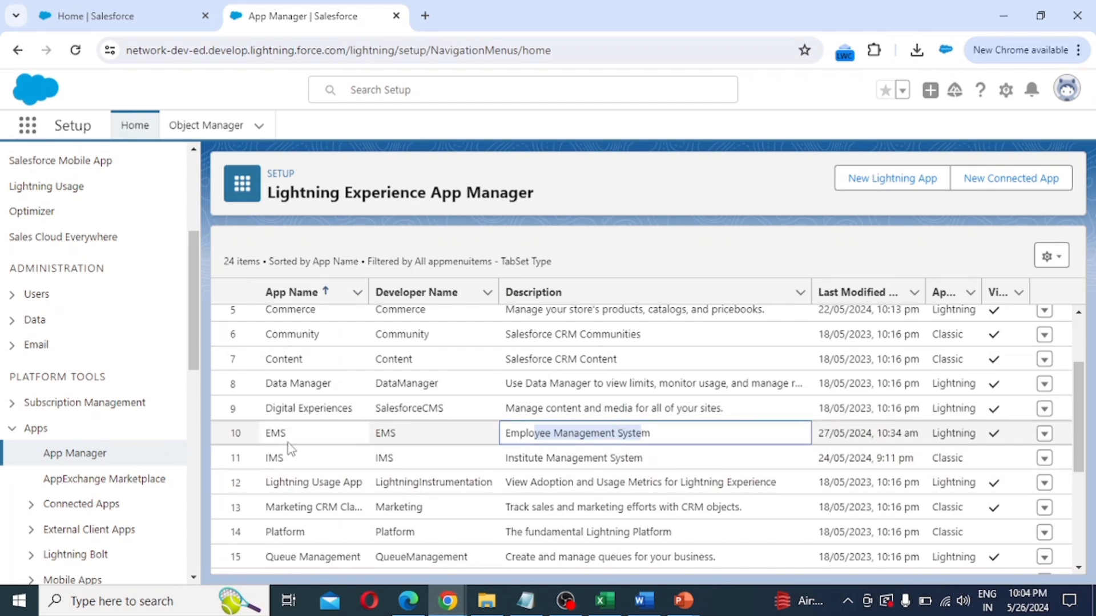
{"action": "scroll", "coordinate": [413, 439], "scroll_direction": "up", "scroll_amount": 2}
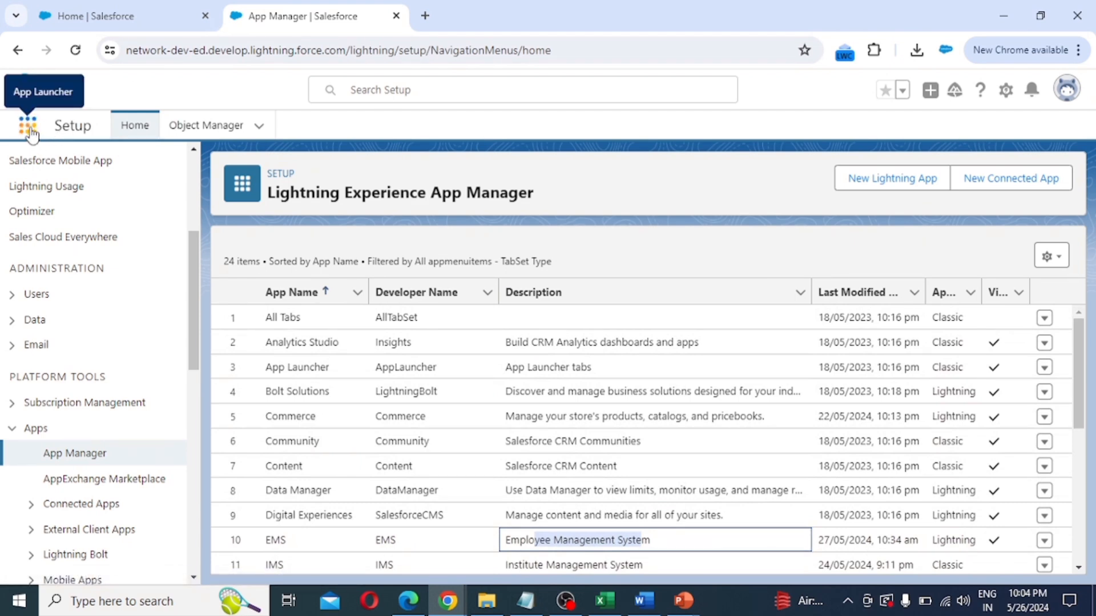
Search the App Launcher for ems.
{"action": "left_click", "coordinate": [31, 134]}
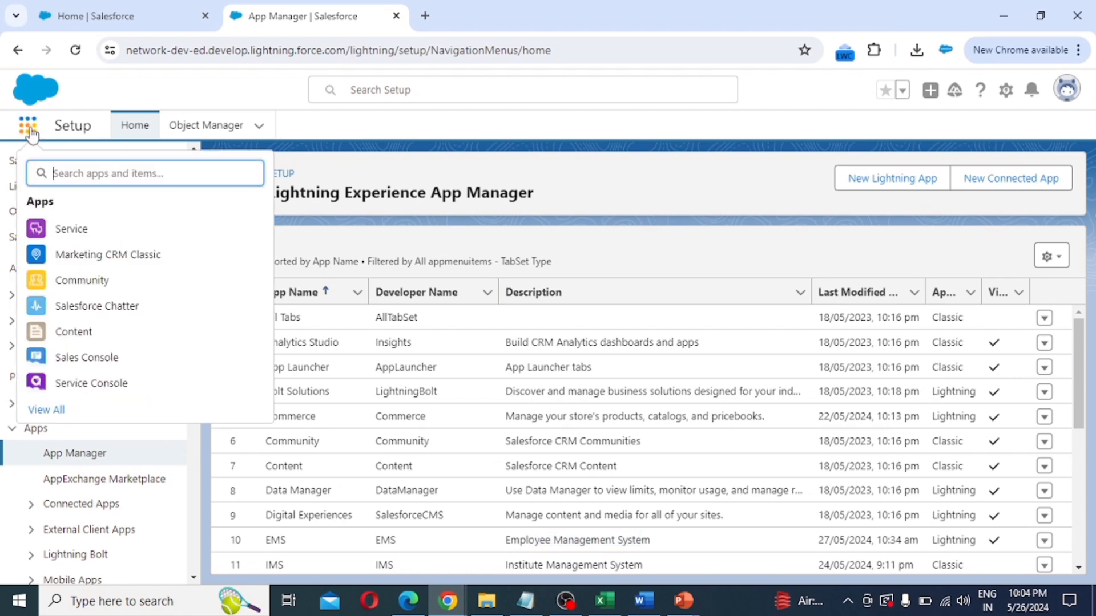
{"action": "type", "text": "e"}
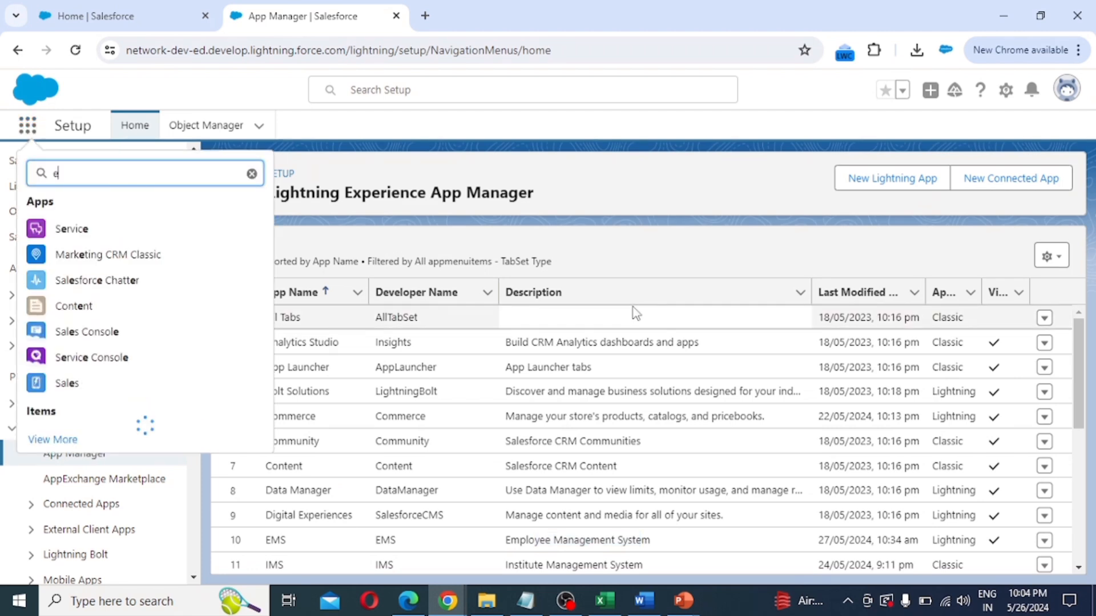
{"action": "type", "text": "ms"}
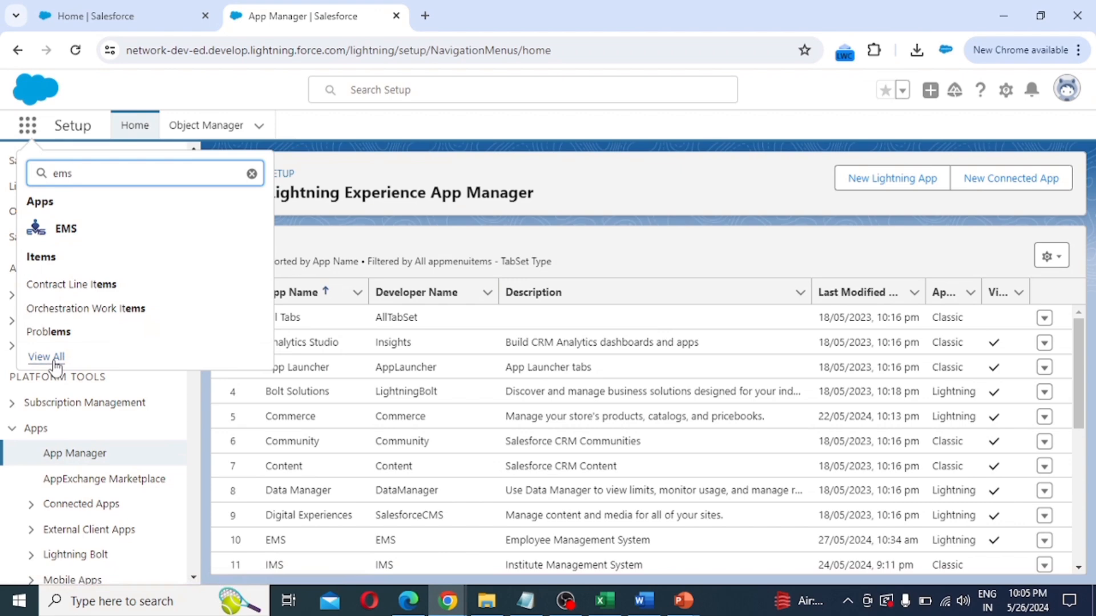
Show all apps in the full App Launcher, find the EMS app and launch it.
{"action": "key", "text": "Escape"}
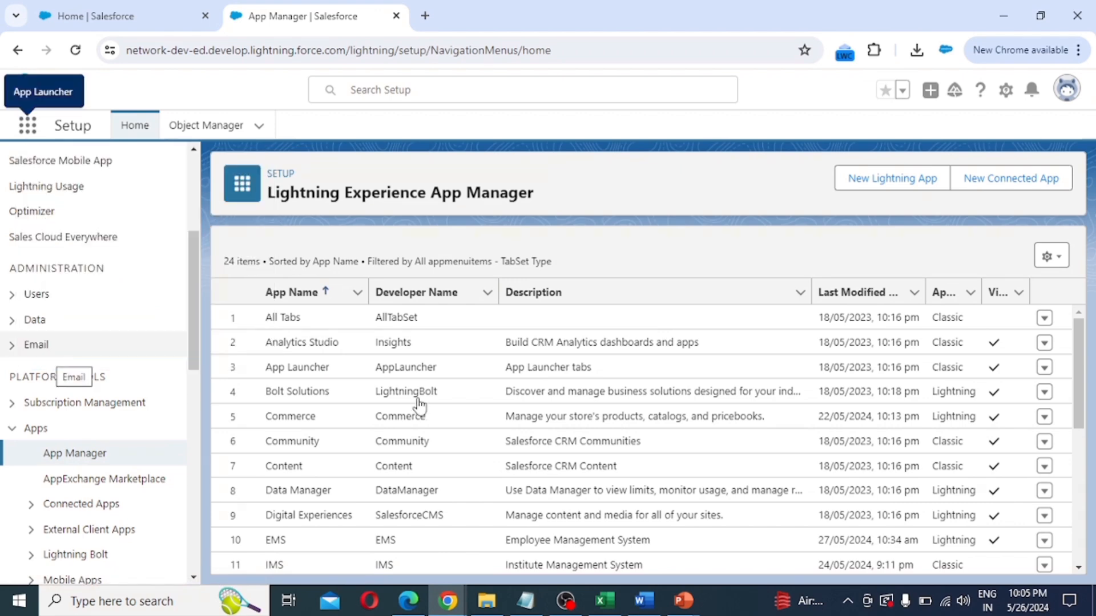
{"action": "key", "text": "Return"}
{"action": "scroll", "coordinate": [519, 323], "scroll_direction": "down", "scroll_amount": 3}
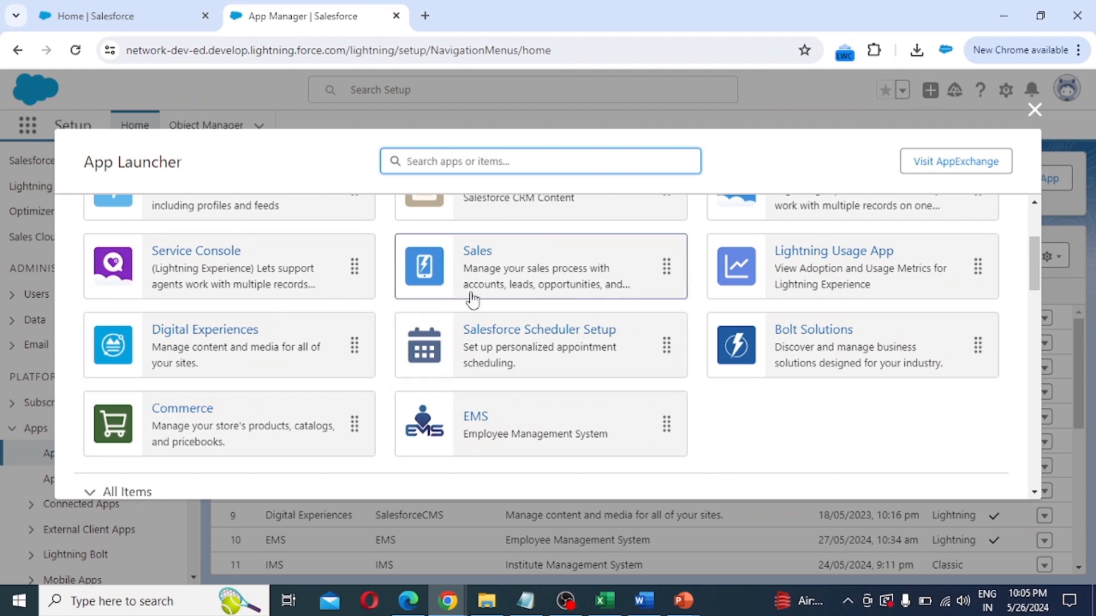
{"action": "scroll", "coordinate": [394, 302], "scroll_direction": "up", "scroll_amount": 1}
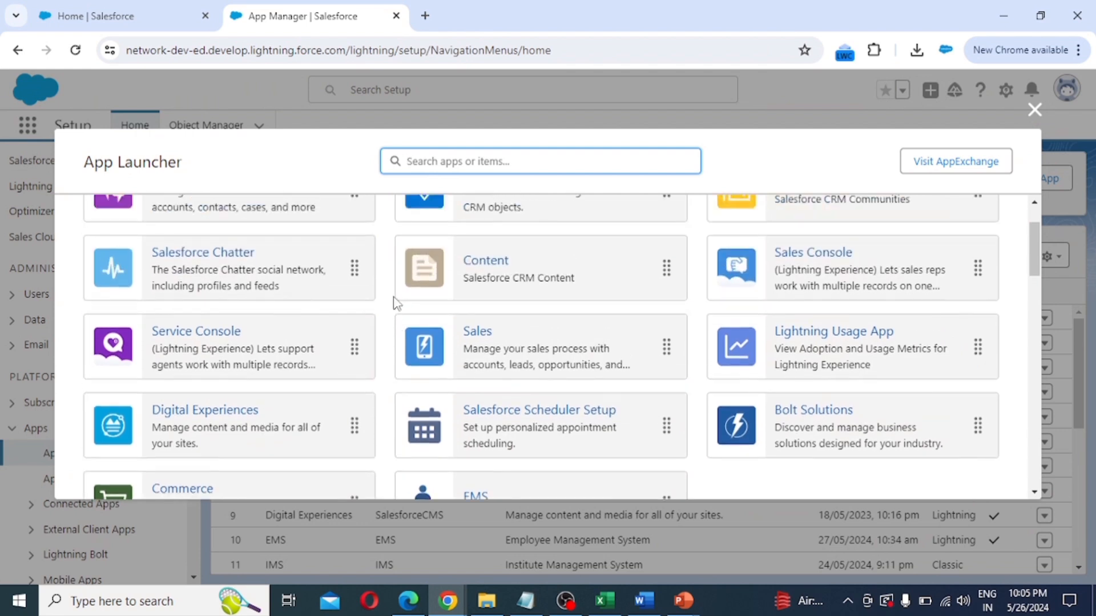
{"action": "scroll", "coordinate": [490, 303], "scroll_direction": "down", "scroll_amount": 1}
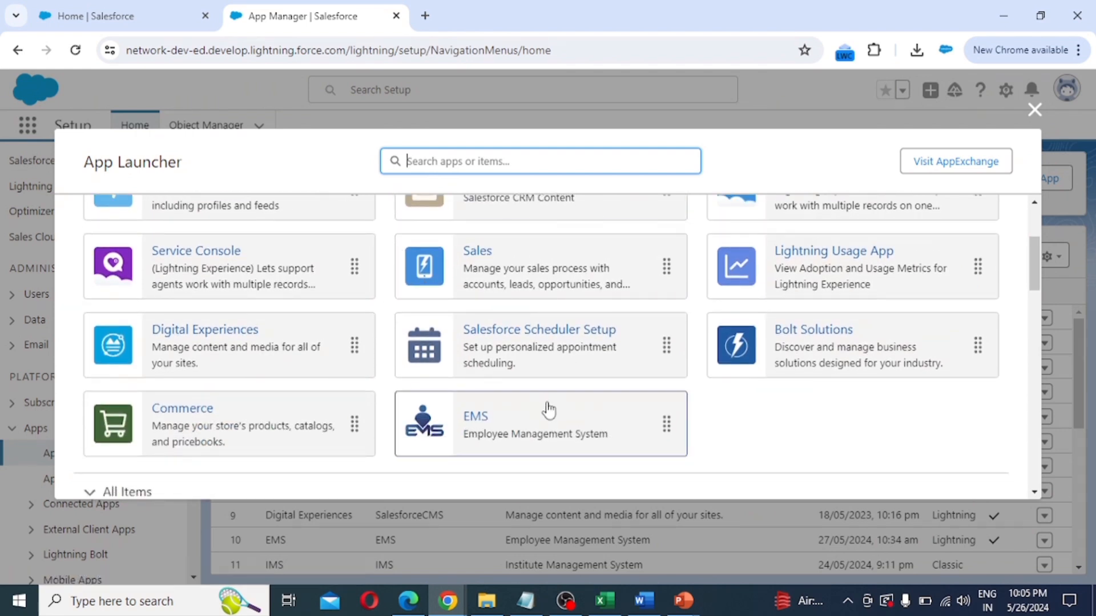
{"action": "left_click", "coordinate": [477, 426]}
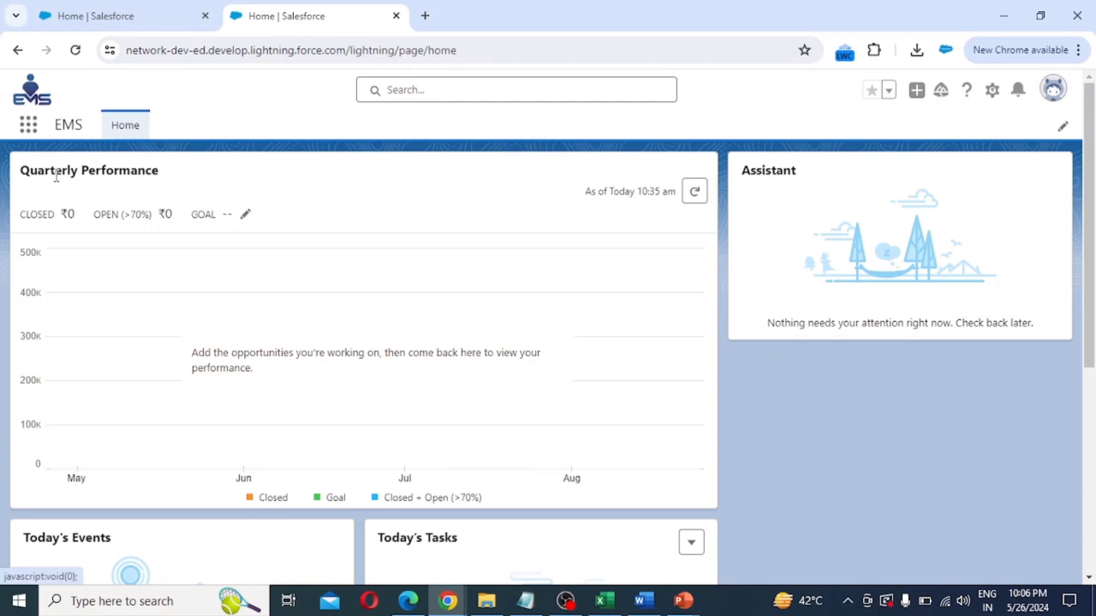
Open Setup in a new browser tab and go to the Users page under Administration.
{"action": "left_click", "coordinate": [993, 94]}
{"action": "left_click", "coordinate": [937, 147]}
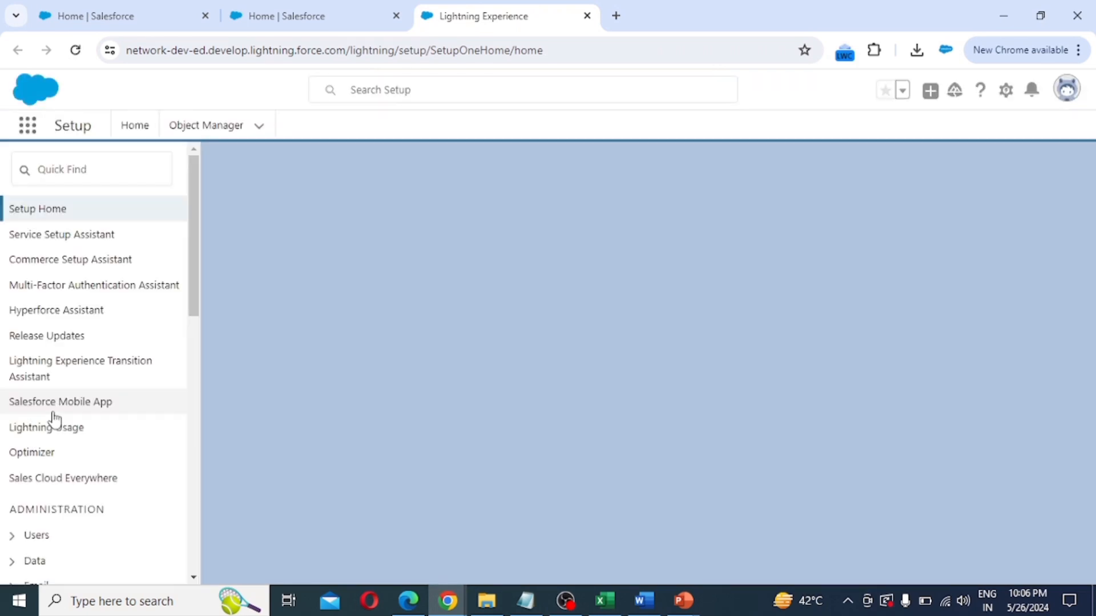
{"action": "scroll", "coordinate": [55, 419], "scroll_direction": "down", "scroll_amount": 3}
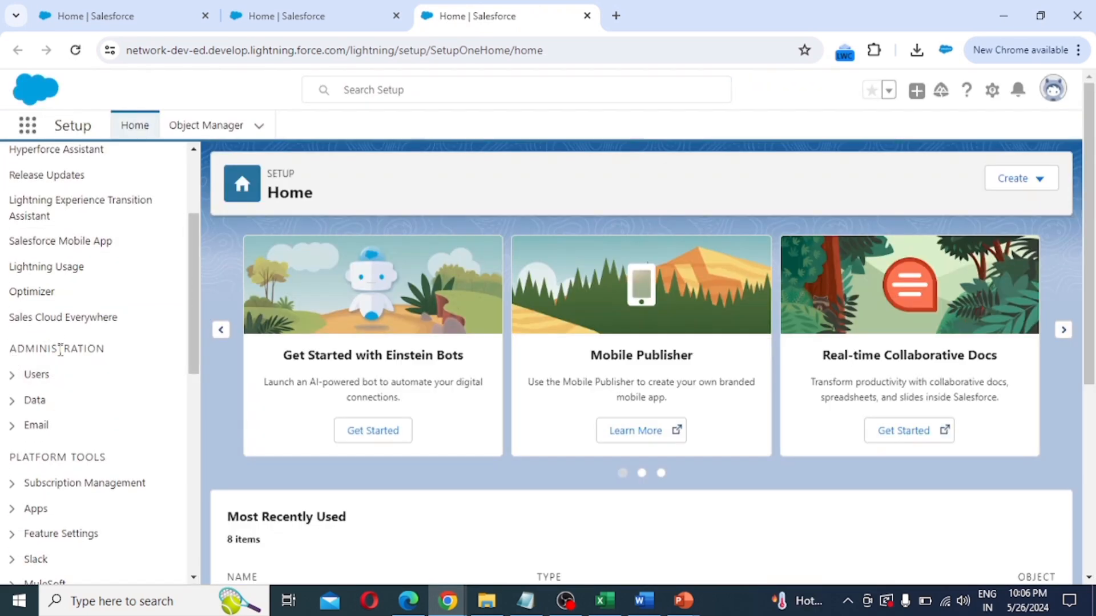
{"action": "left_click", "coordinate": [14, 381]}
{"action": "scroll", "coordinate": [71, 402], "scroll_direction": "down", "scroll_amount": 3}
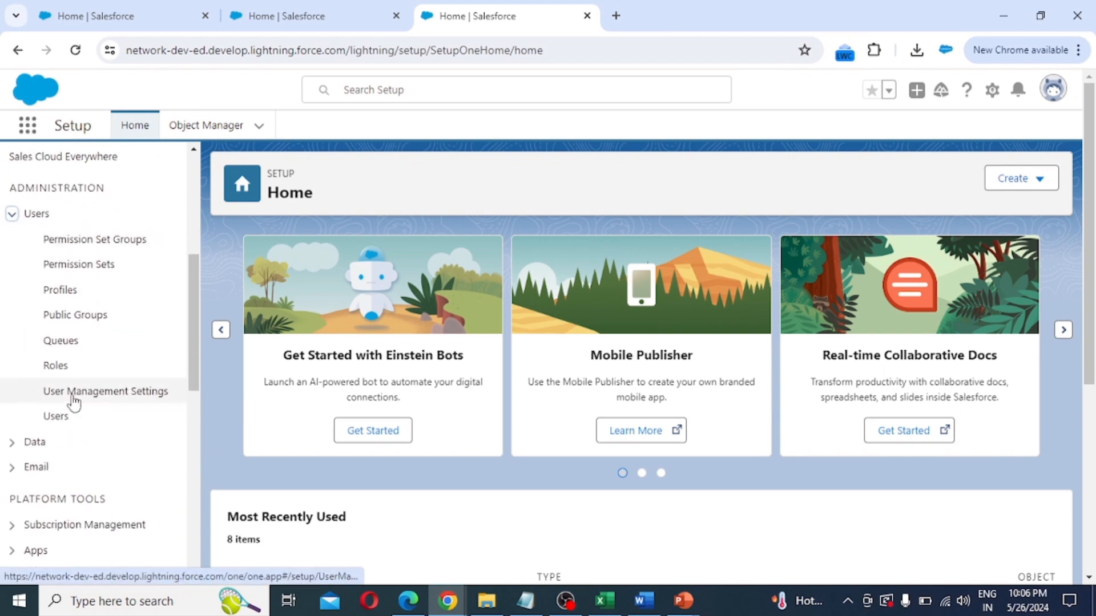
{"action": "left_click", "coordinate": [61, 423]}
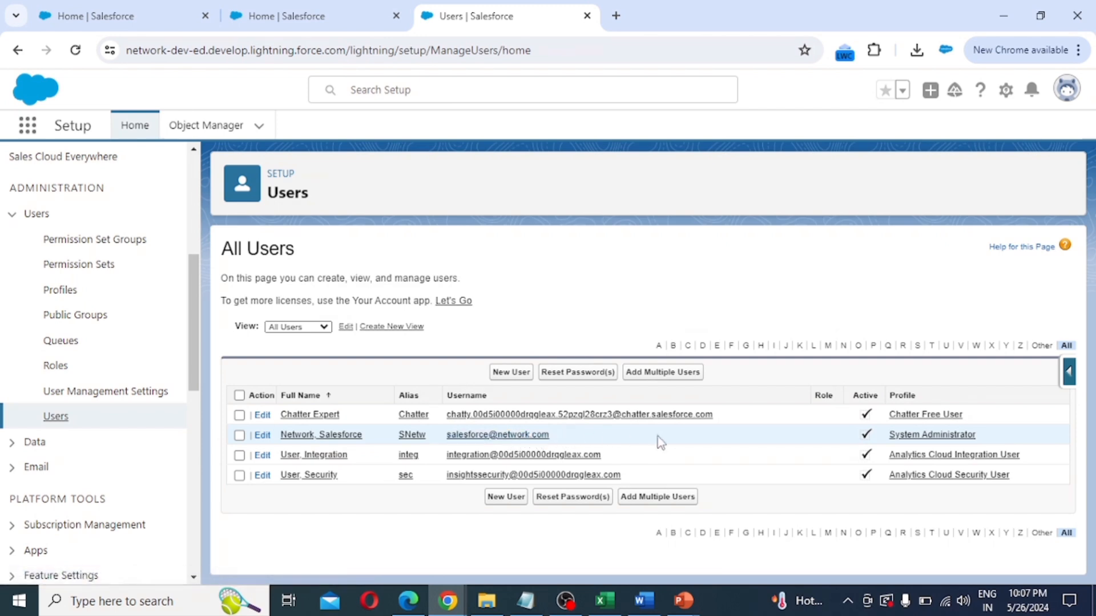
Open the System Administrator profile from the users list and search its page for "allow access".
{"action": "left_click", "coordinate": [930, 435]}
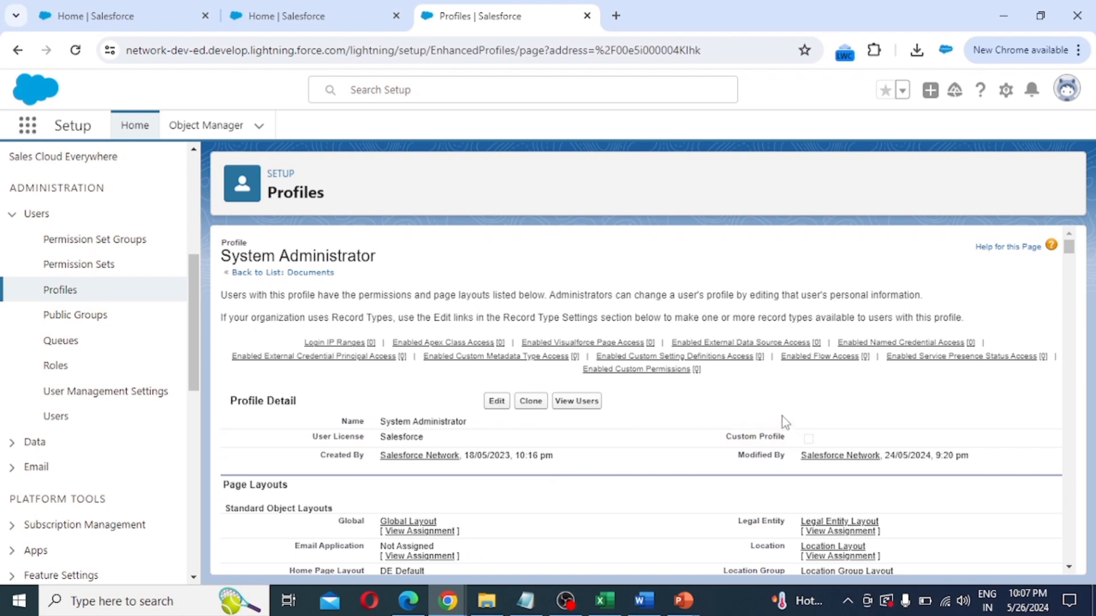
{"action": "key", "text": "ctrl+f"}
{"action": "type", "text": "a"}
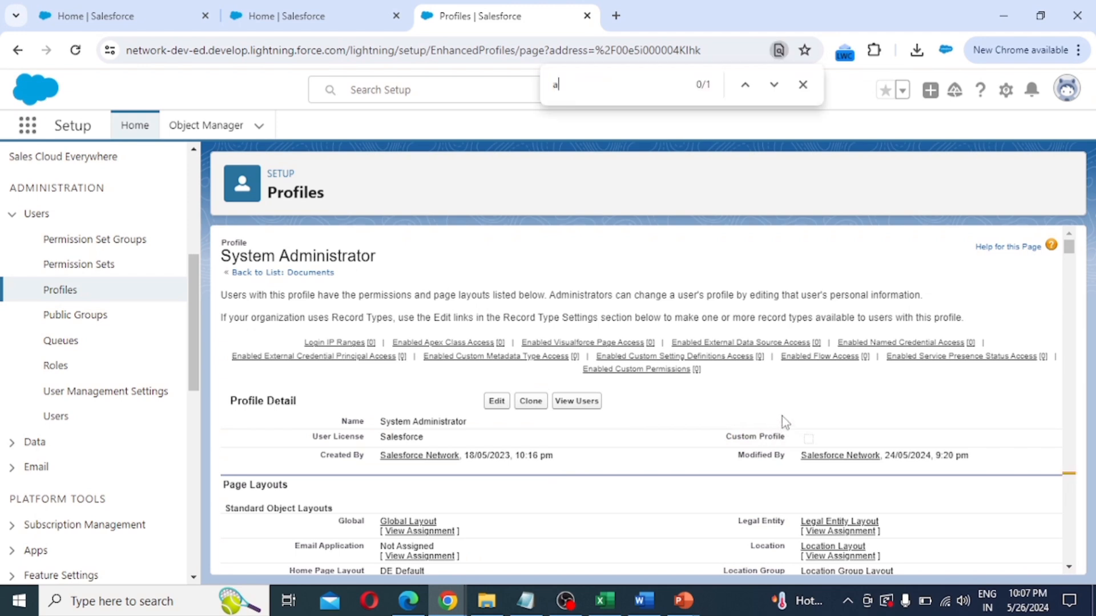
{"action": "type", "text": "llow access"}
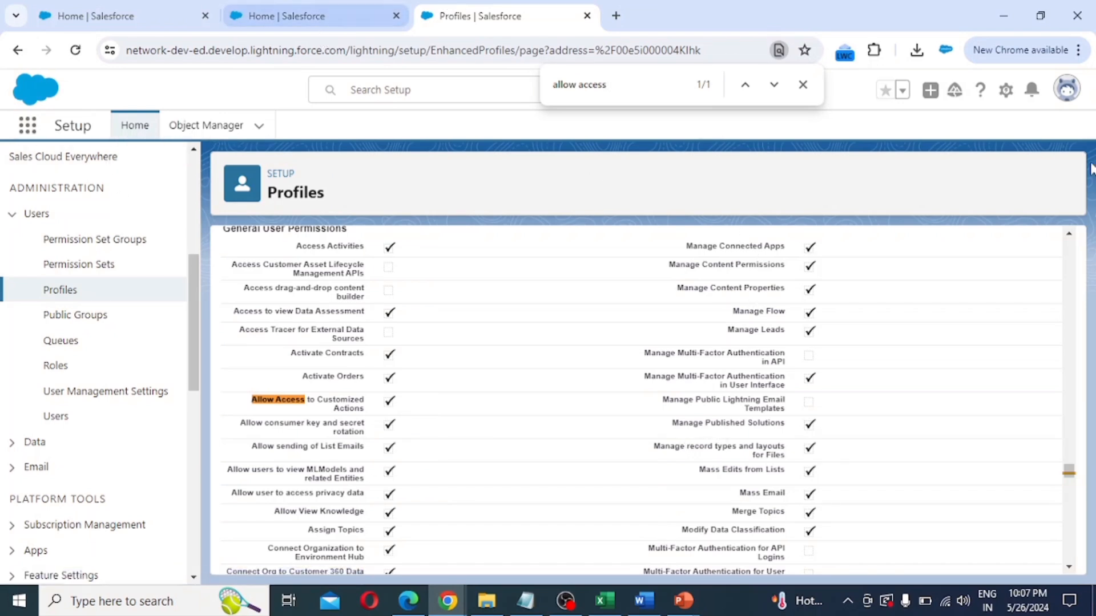
Return to the EMS home page, search the App Launcher for ems and launch the EMS app.
{"action": "left_click", "coordinate": [270, 23]}
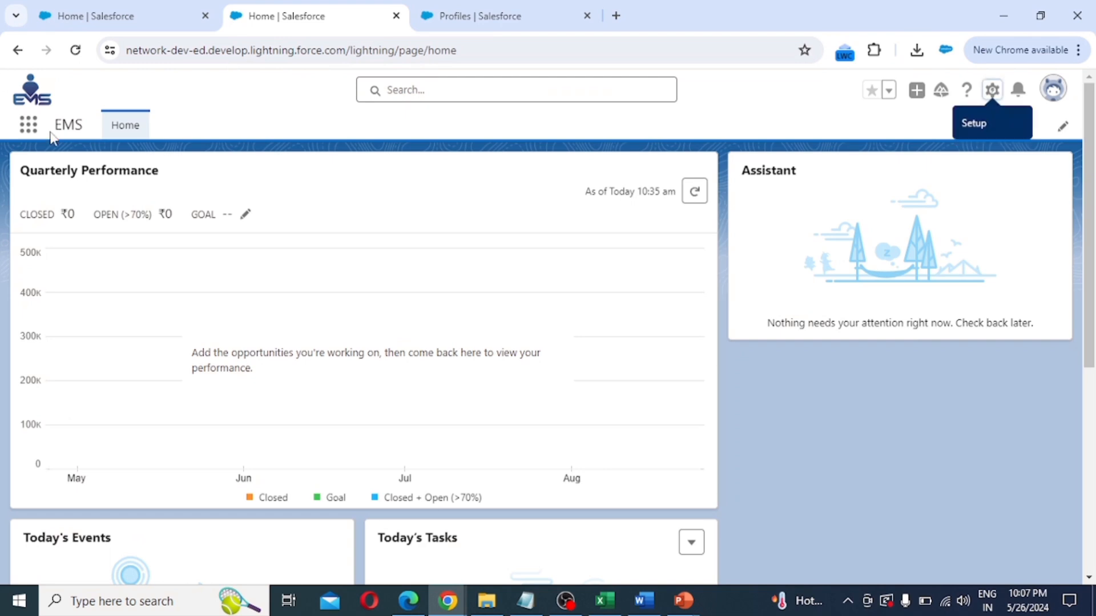
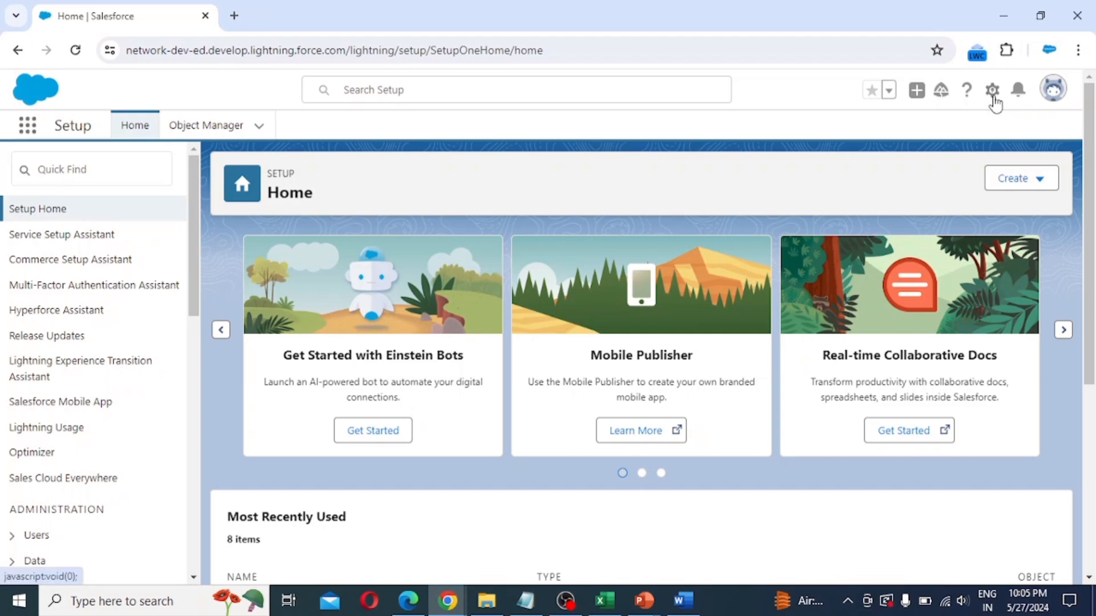
{"action": "left_click", "coordinate": [27, 126]}
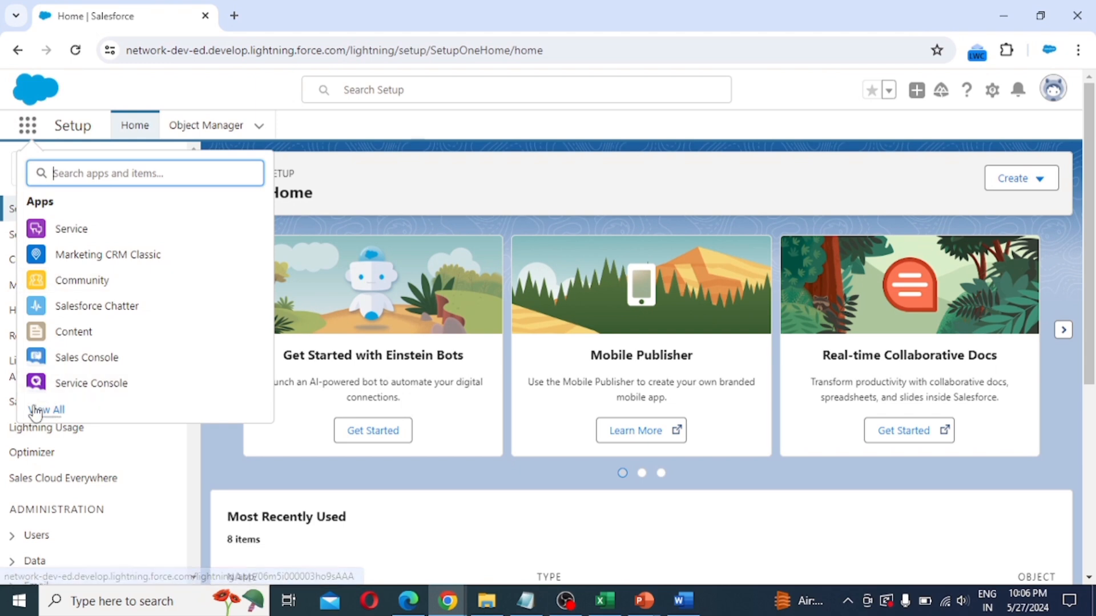
{"action": "type", "text": "ems"}
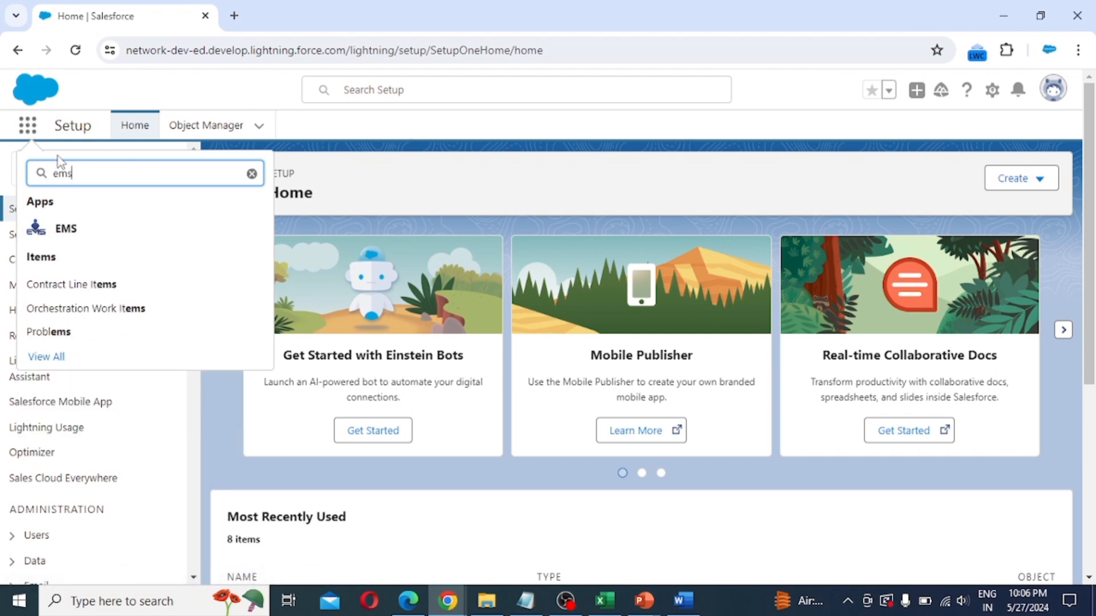
{"action": "left_click", "coordinate": [63, 232]}
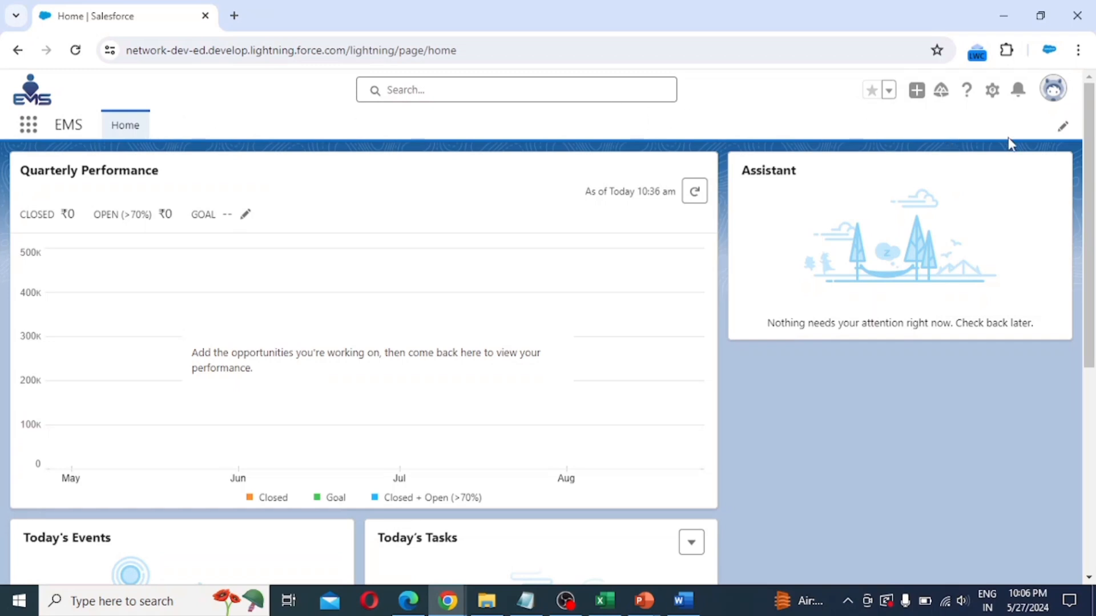
Open Setup for the current app and go to Object Manager under Objects and Fields.
{"action": "left_click", "coordinate": [993, 95]}
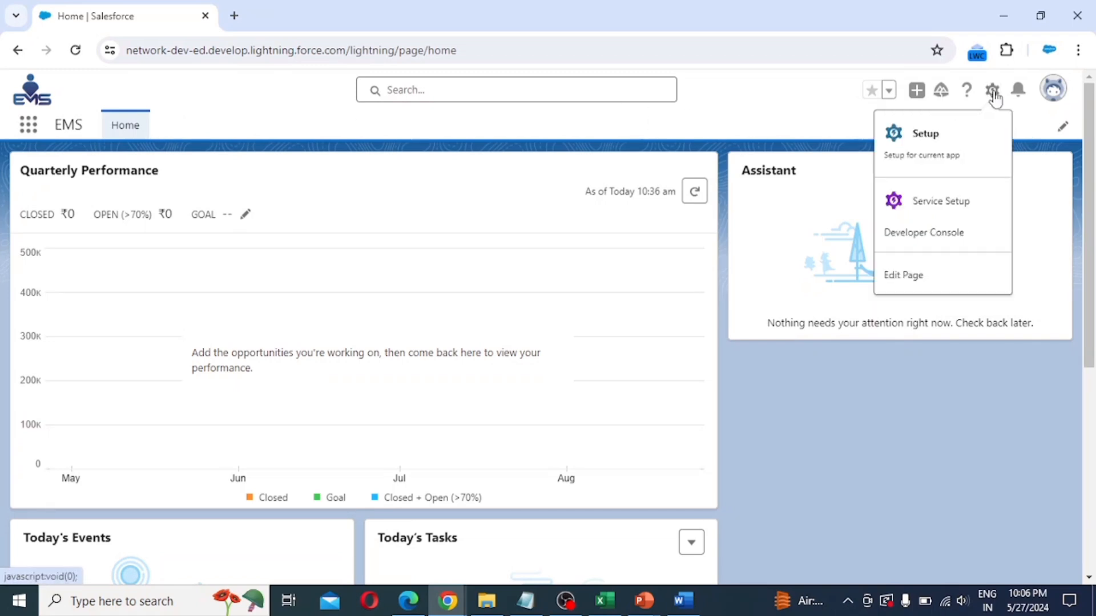
{"action": "left_click", "coordinate": [934, 155]}
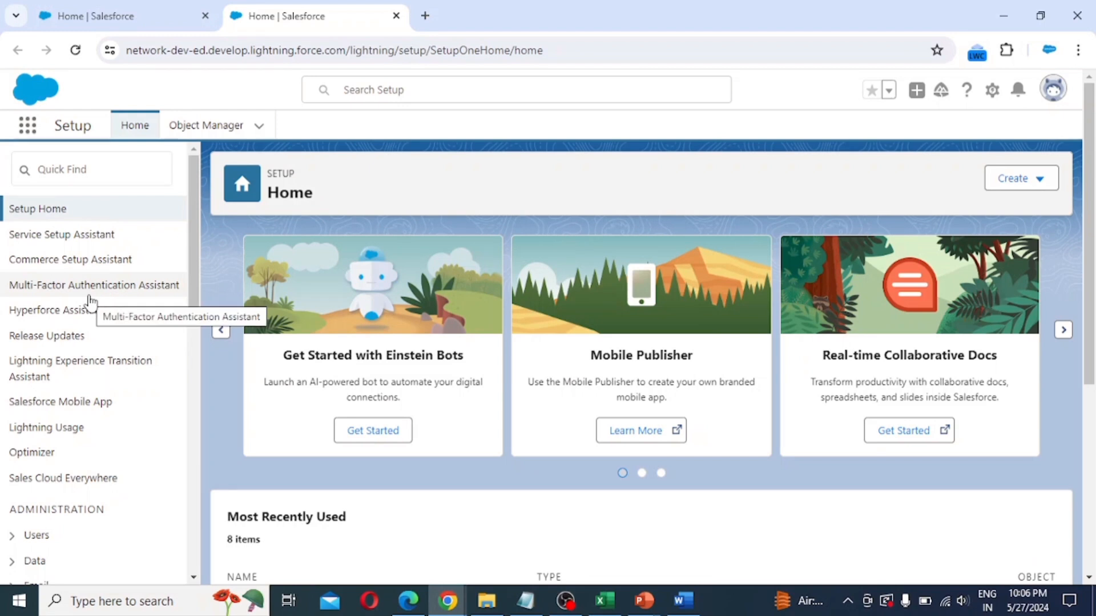
{"action": "scroll", "coordinate": [85, 385], "scroll_direction": "down", "scroll_amount": 3}
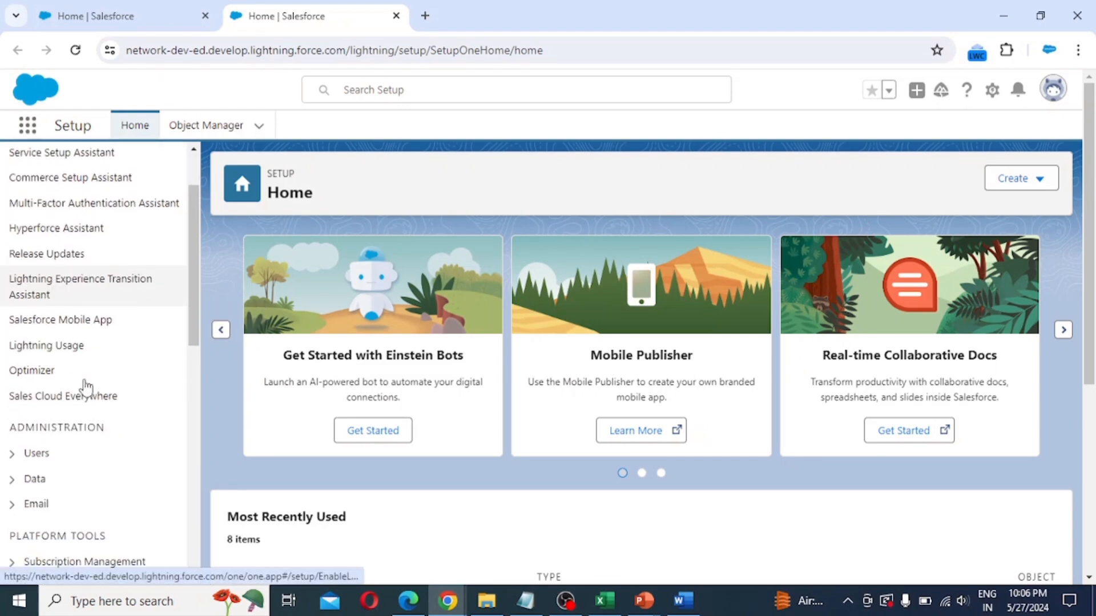
{"action": "scroll", "coordinate": [86, 388], "scroll_direction": "down", "scroll_amount": 3}
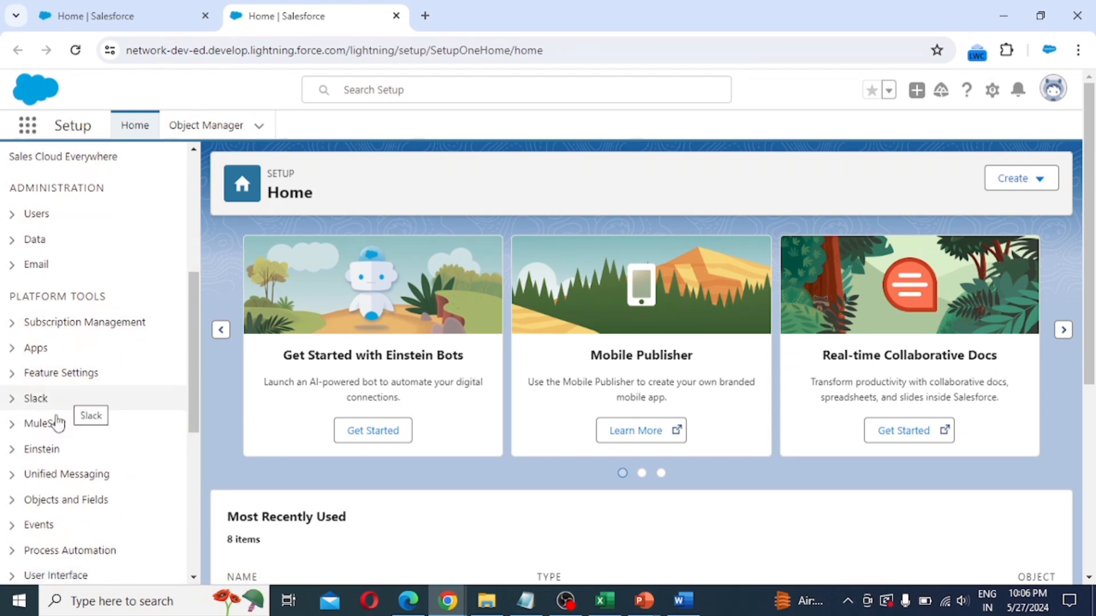
{"action": "left_click", "coordinate": [12, 501]}
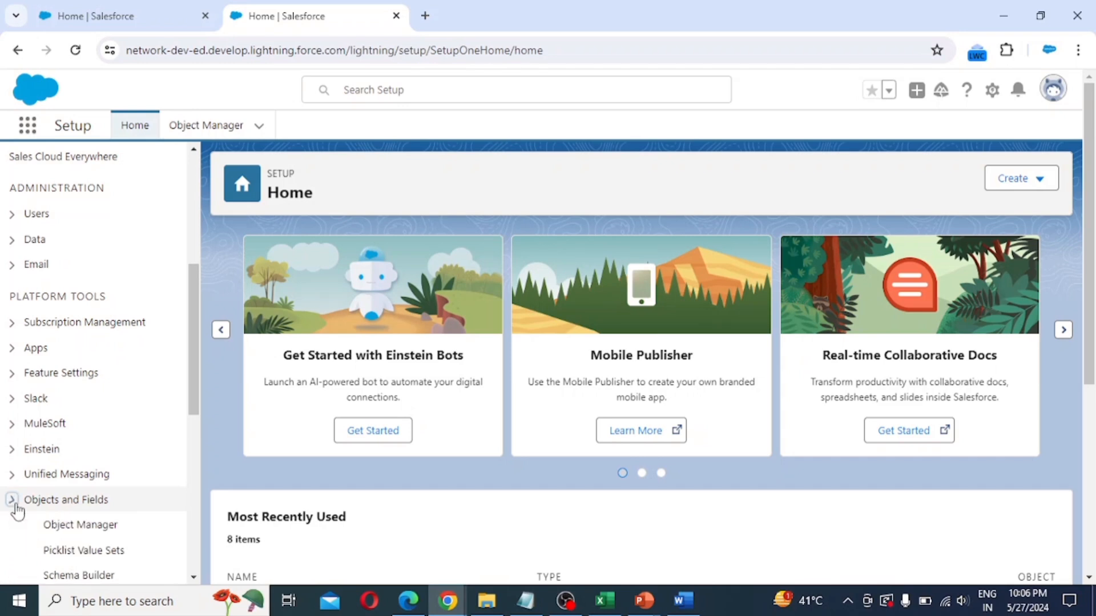
{"action": "left_click", "coordinate": [91, 525]}
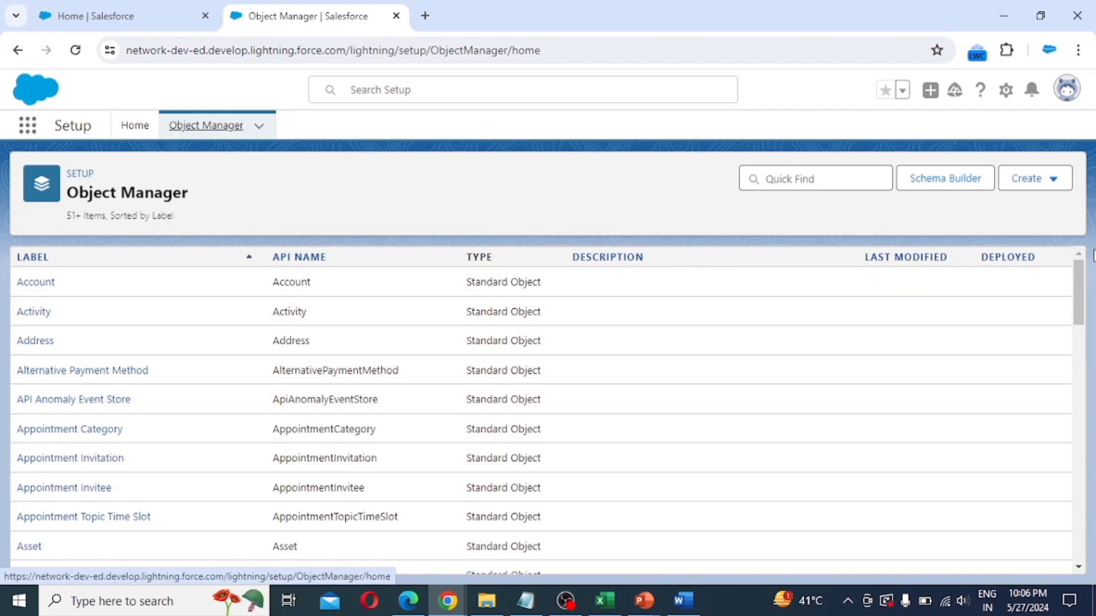
Start a new custom object with label Employee and plural label Employees, and mark it as starting with a vowel sound.
{"action": "left_click", "coordinate": [1055, 182]}
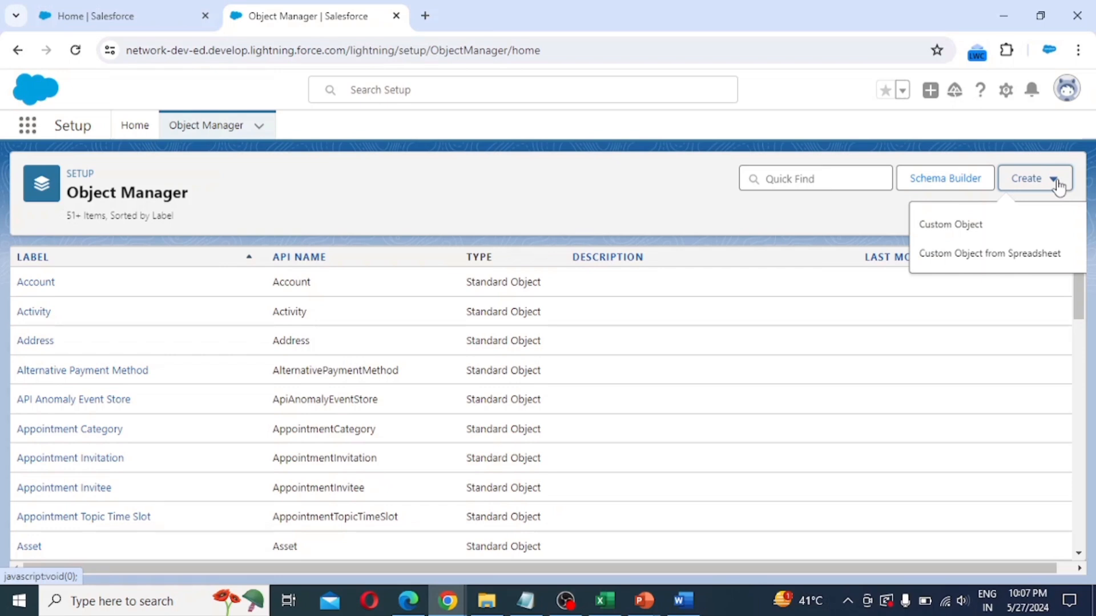
{"action": "left_click", "coordinate": [963, 229]}
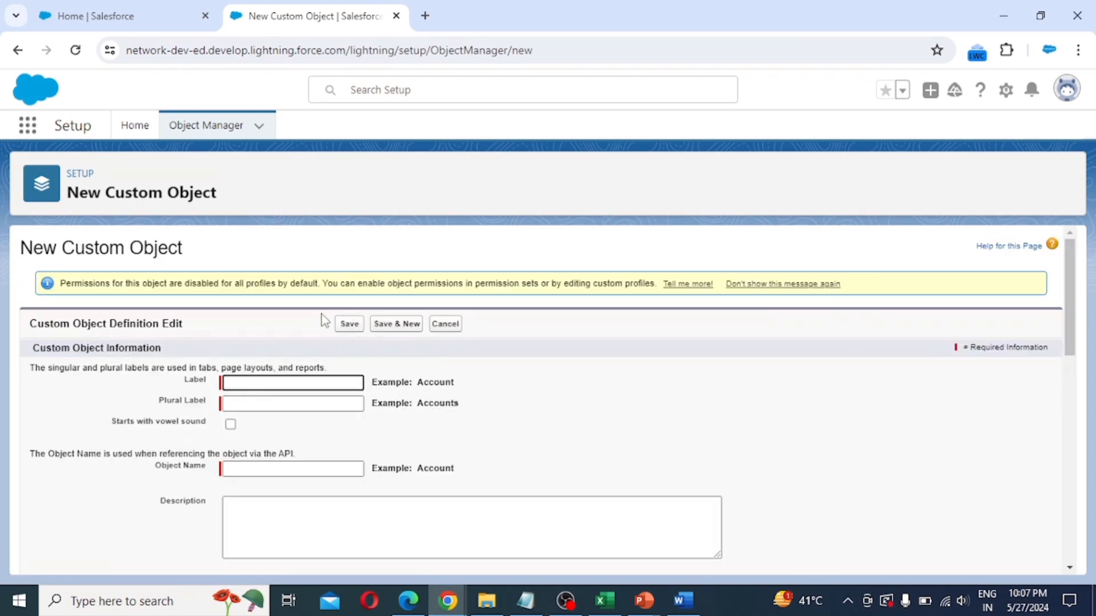
{"action": "scroll", "coordinate": [194, 349], "scroll_direction": "down", "scroll_amount": 1}
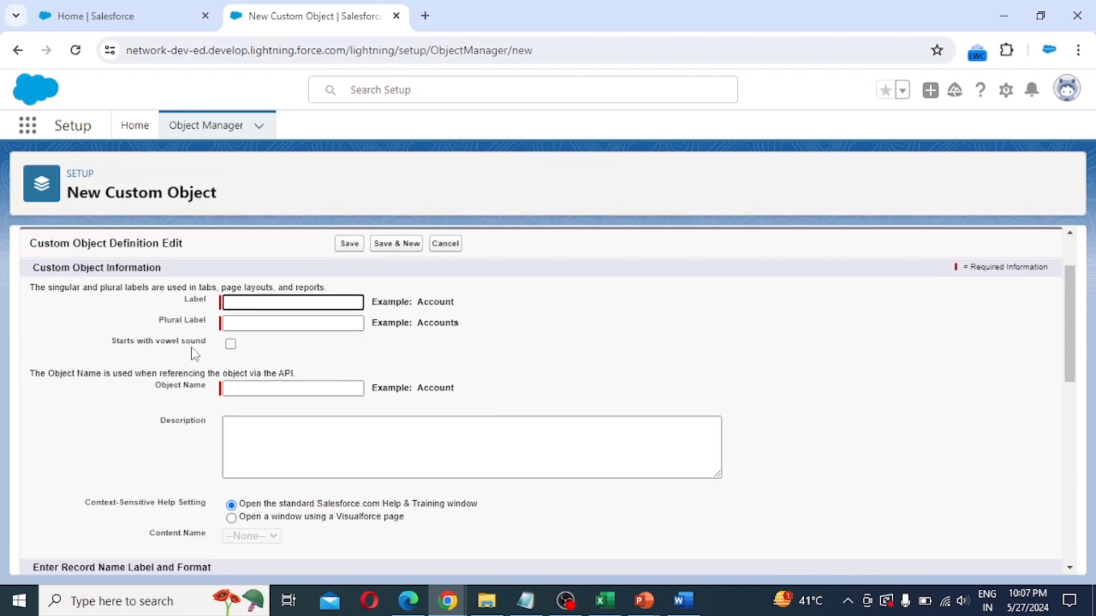
{"action": "left_click", "coordinate": [239, 303]}
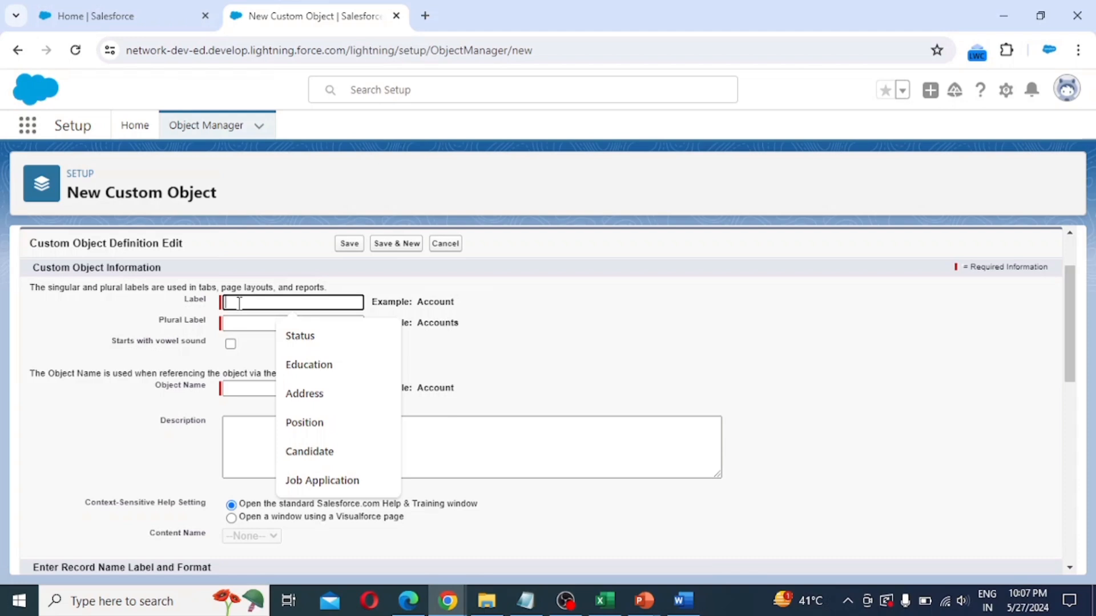
{"action": "type", "text": "E"}
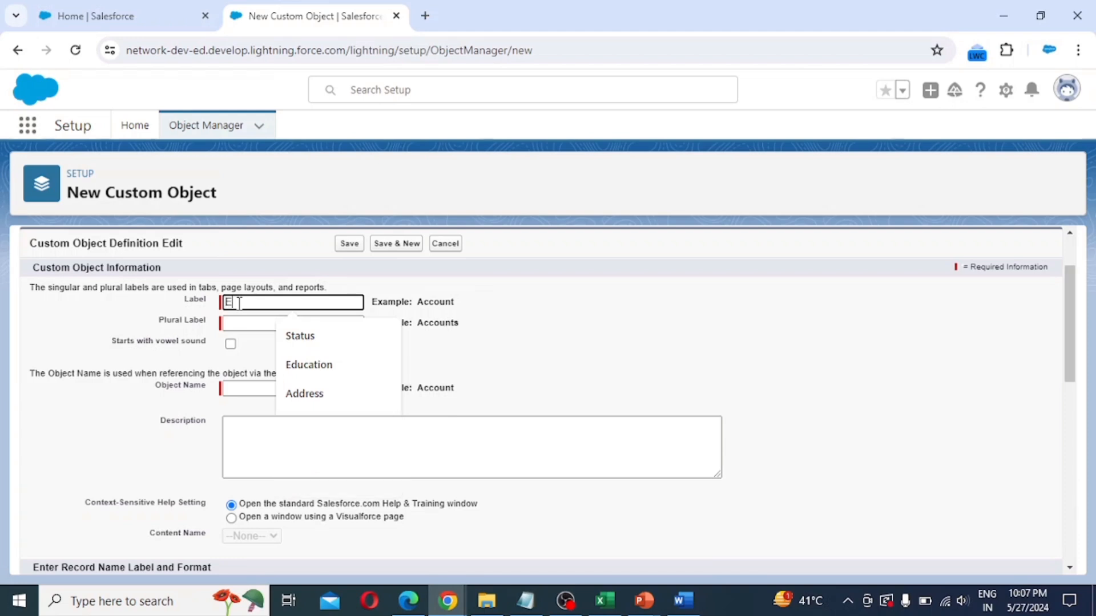
{"action": "type", "text": "mploy"}
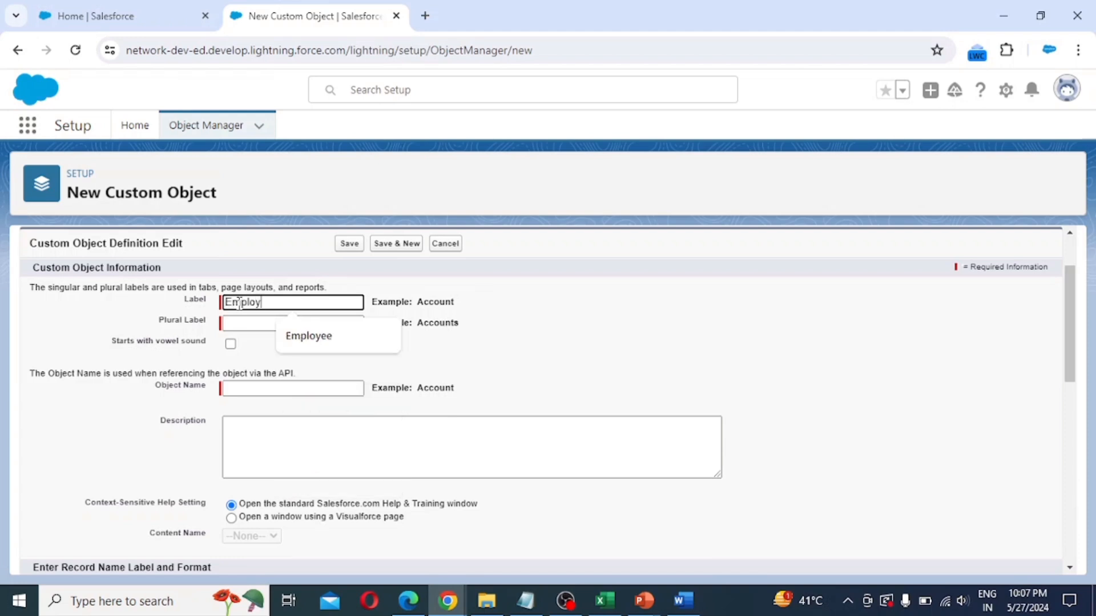
{"action": "type", "text": "ee"}
{"action": "key", "text": "Tab"}
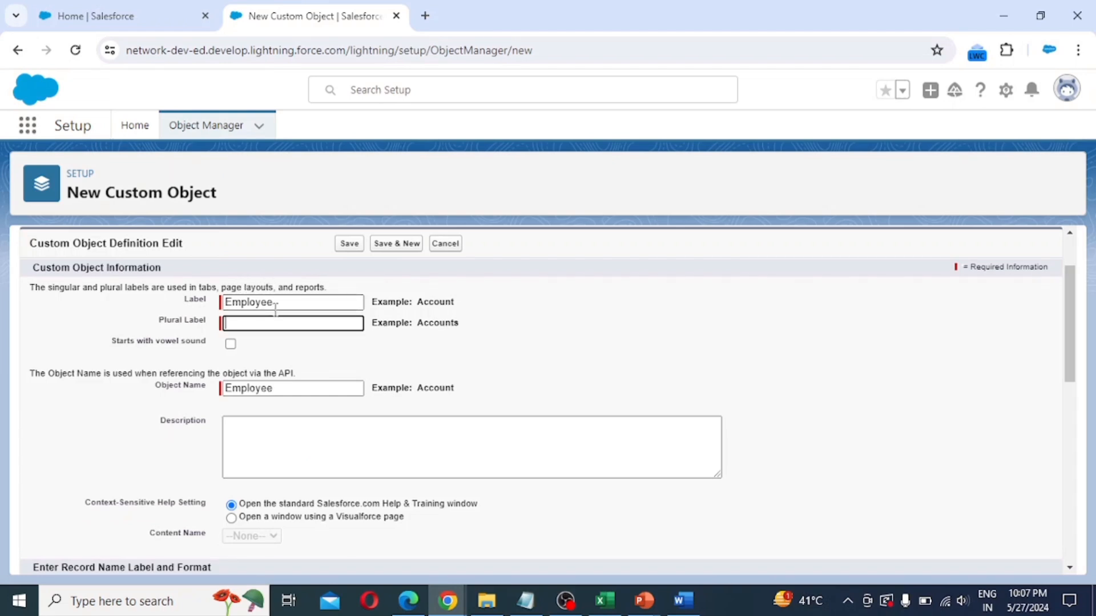
{"action": "type", "text": "Employees"}
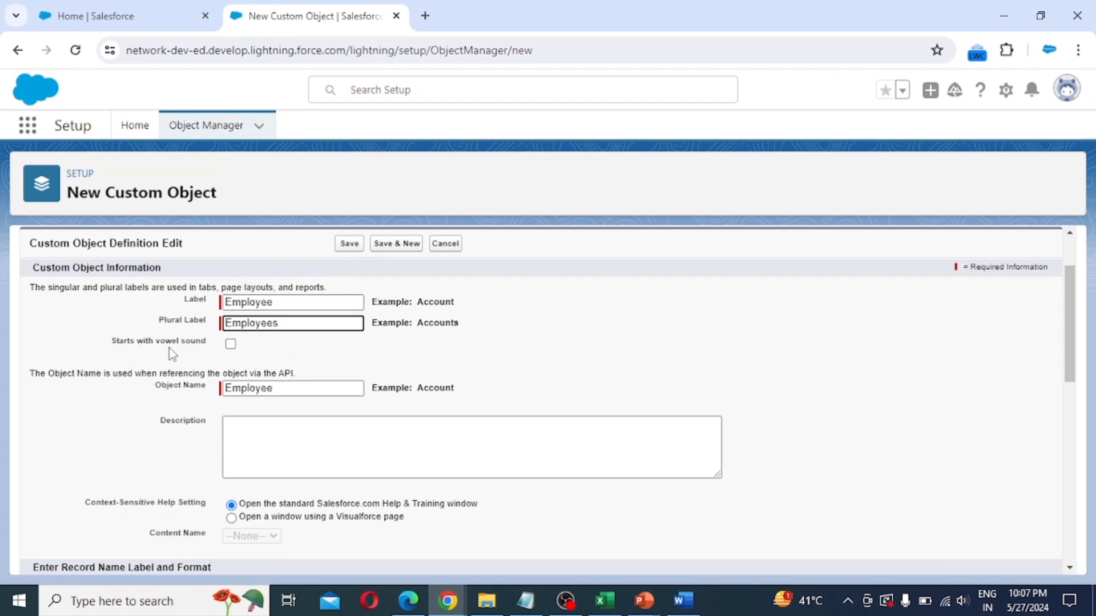
{"action": "left_click", "coordinate": [231, 344]}
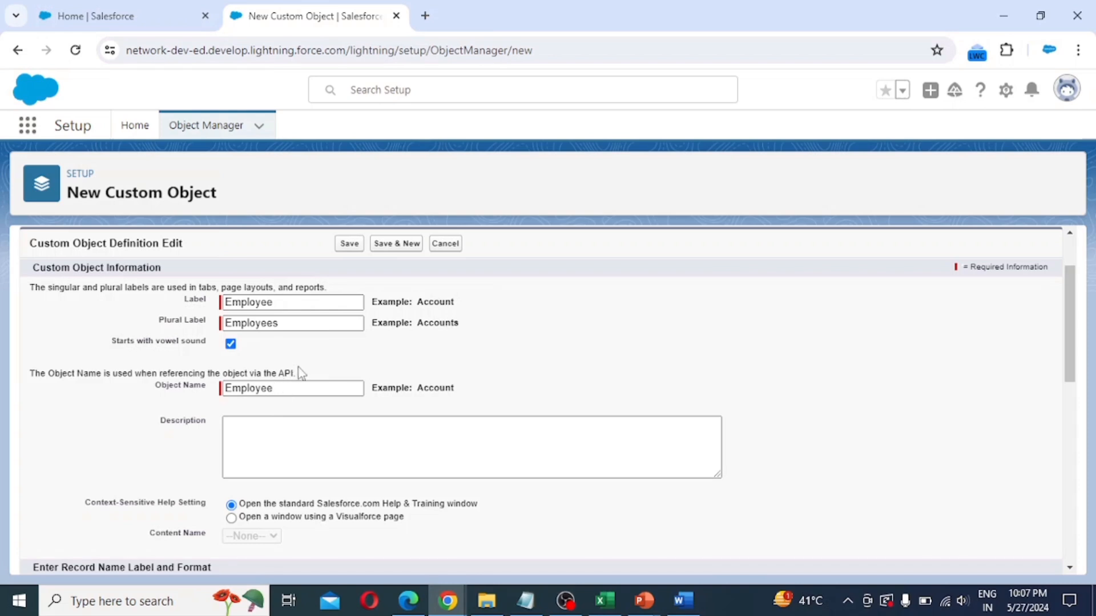
{"action": "left_click_drag", "start_coordinate": [302, 377], "coordinate": [250, 375]}
{"action": "scroll", "coordinate": [246, 420], "scroll_direction": "down", "scroll_amount": 1}
{"action": "left_click", "coordinate": [295, 363]}
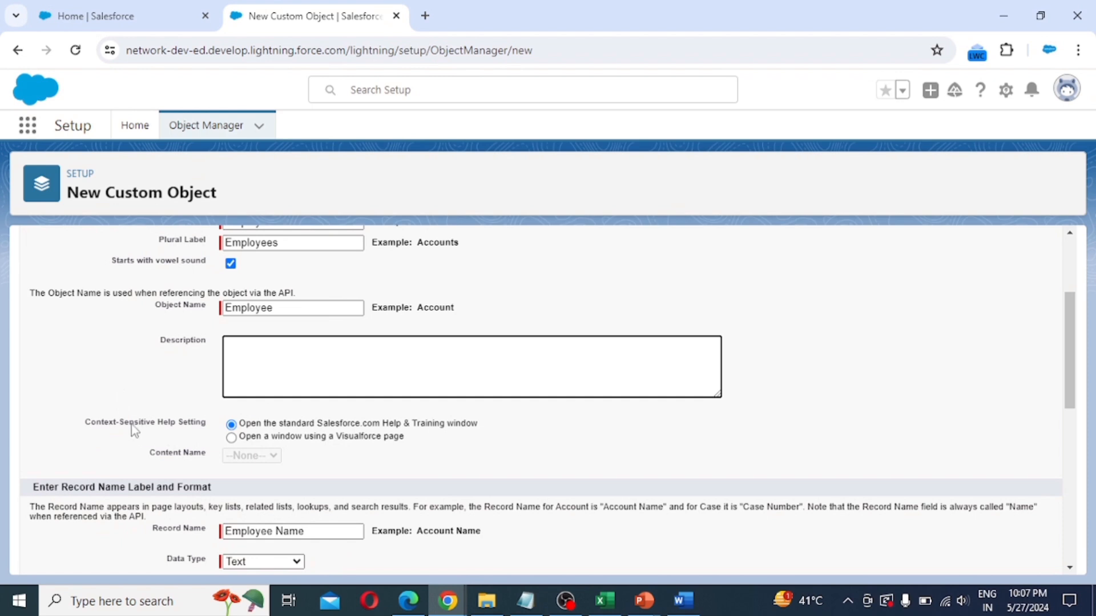
Set the object's record name to Employee ID and its data type to Auto Number.
{"action": "scroll", "coordinate": [185, 431], "scroll_direction": "down", "scroll_amount": 1}
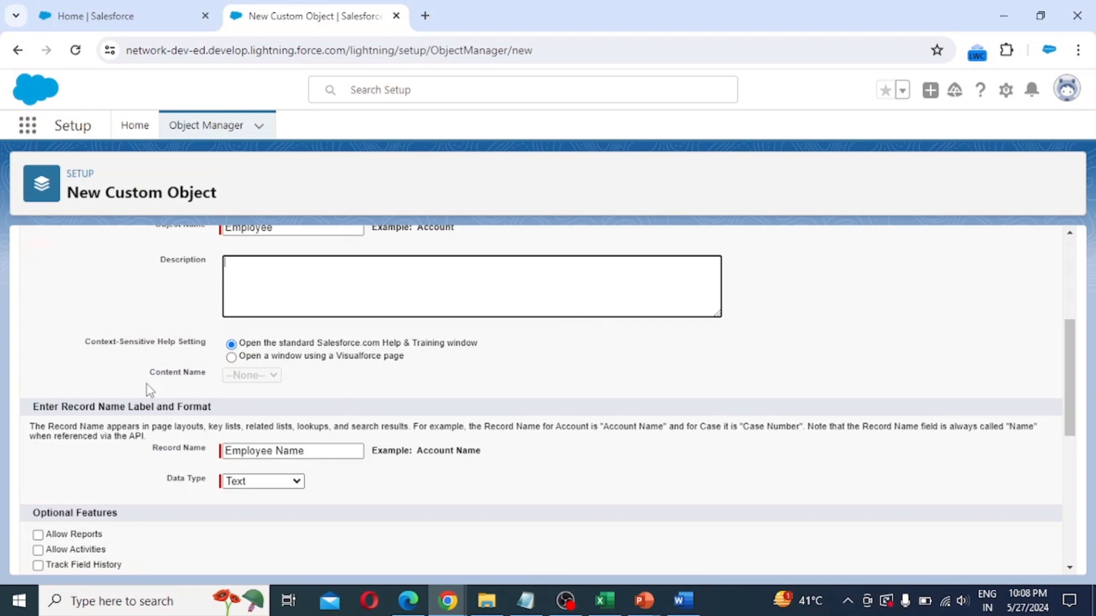
{"action": "scroll", "coordinate": [93, 423], "scroll_direction": "down", "scroll_amount": 2}
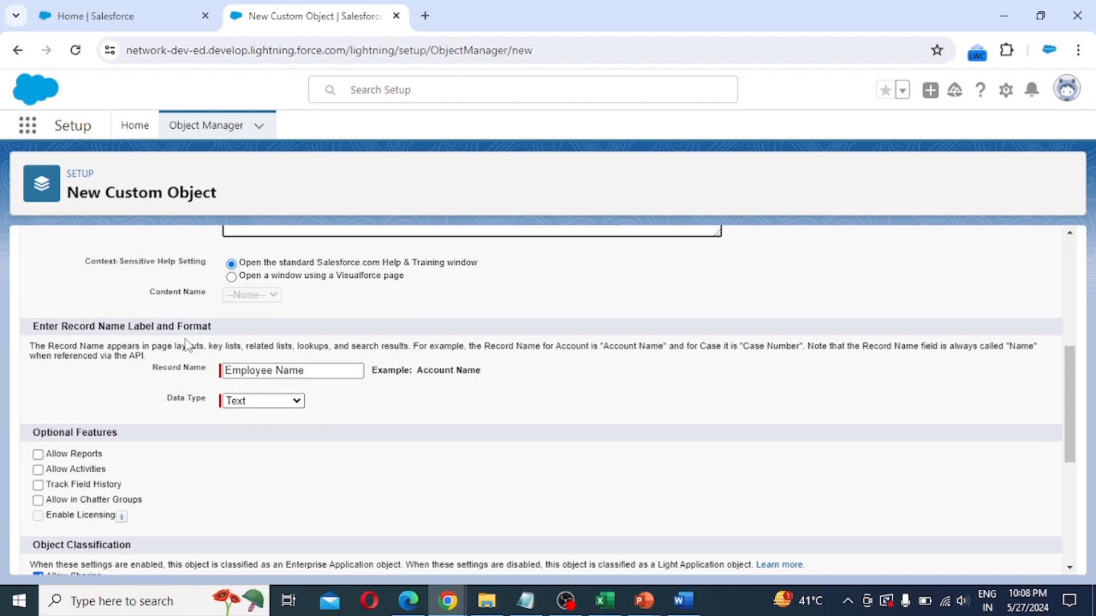
{"action": "left_click", "coordinate": [331, 371]}
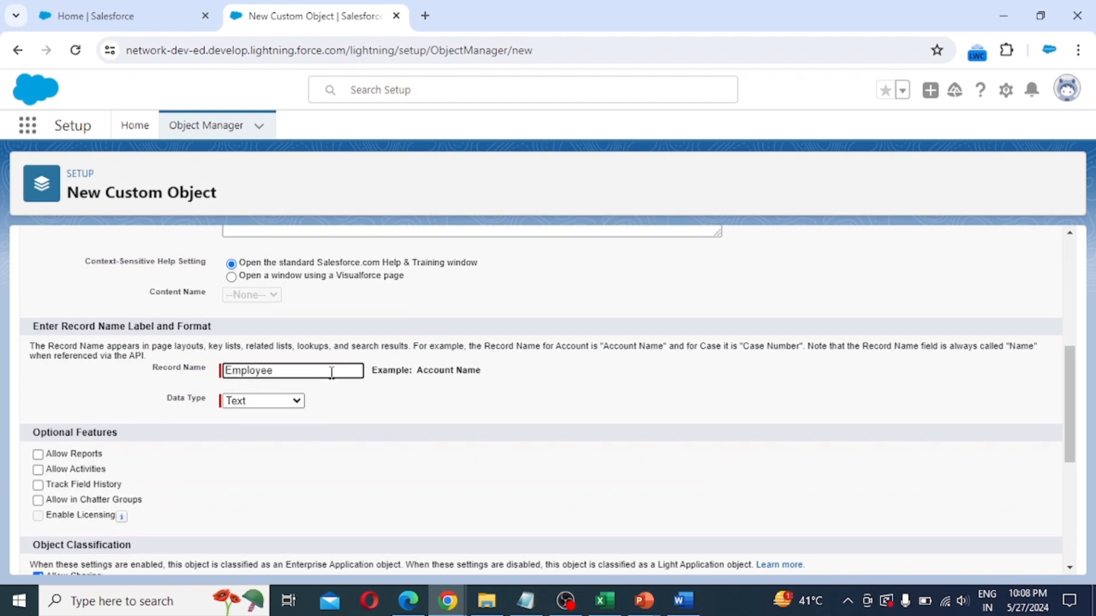
{"action": "type", "text": "ID"}
{"action": "left_click", "coordinate": [297, 403]}
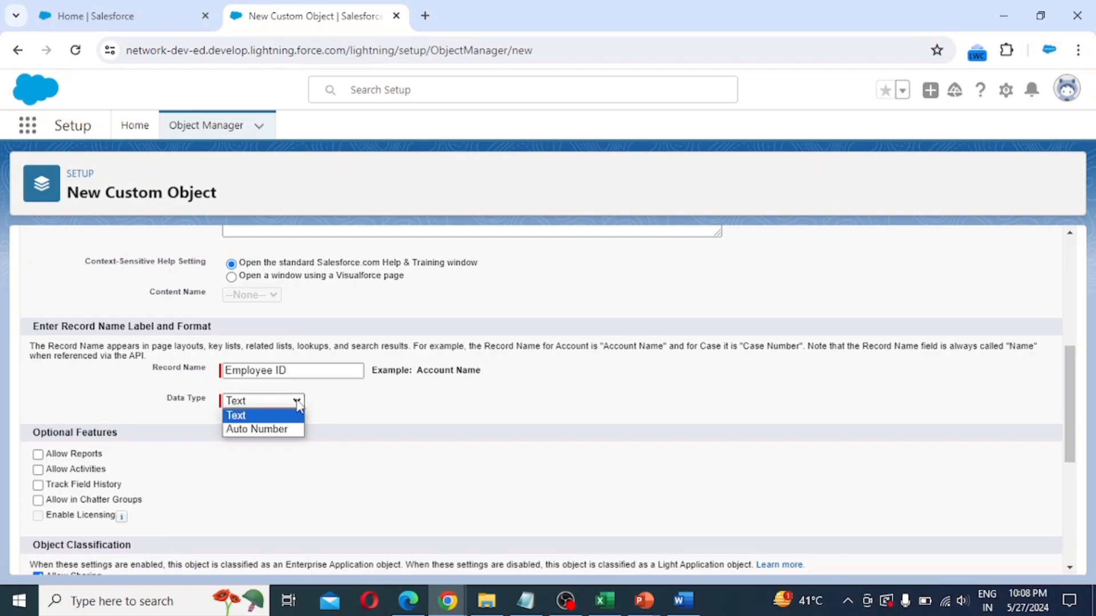
{"action": "left_click", "coordinate": [276, 431]}
Set the Employee ID display format to EID-{0000} and the starting number to 1.
{"action": "left_click", "coordinate": [244, 421]}
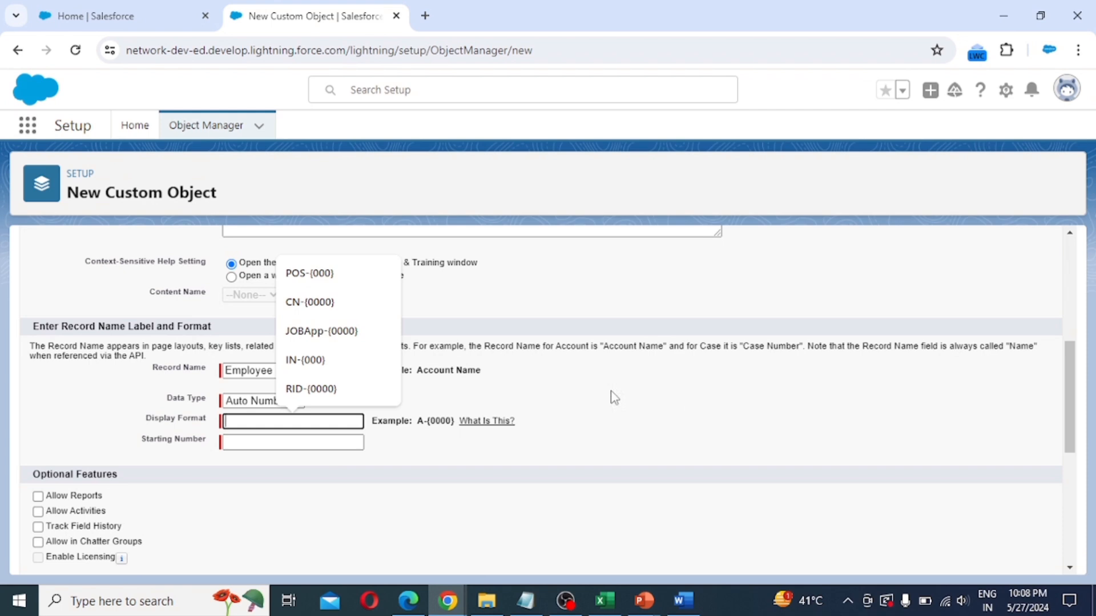
{"action": "type", "text": "E"}
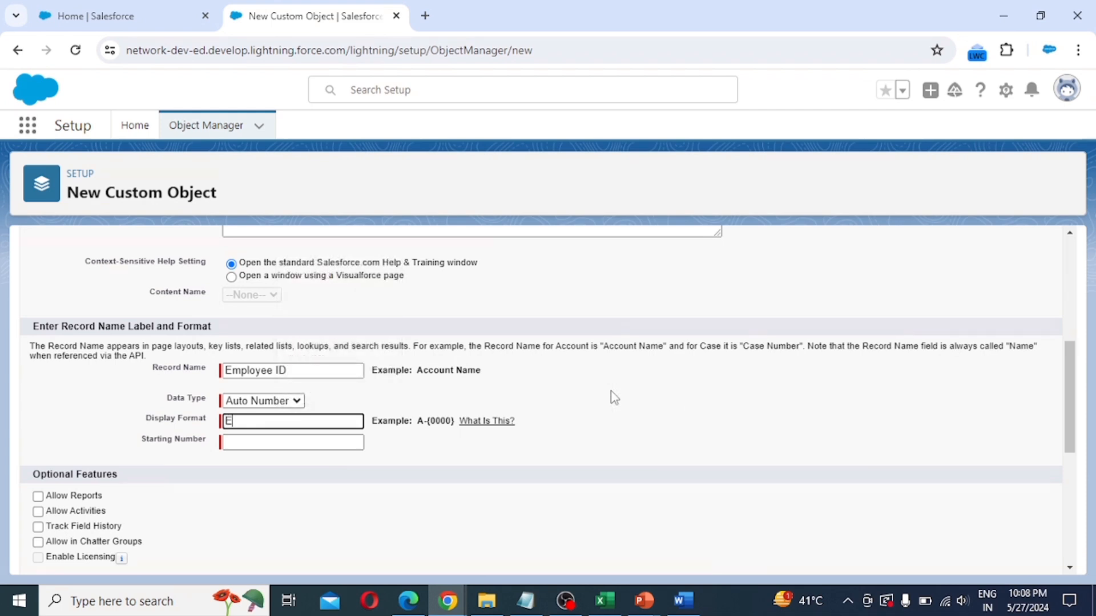
{"action": "type", "text": "ID"}
{"action": "type", "text": "-{0000}"}
{"action": "left_click", "coordinate": [260, 439]}
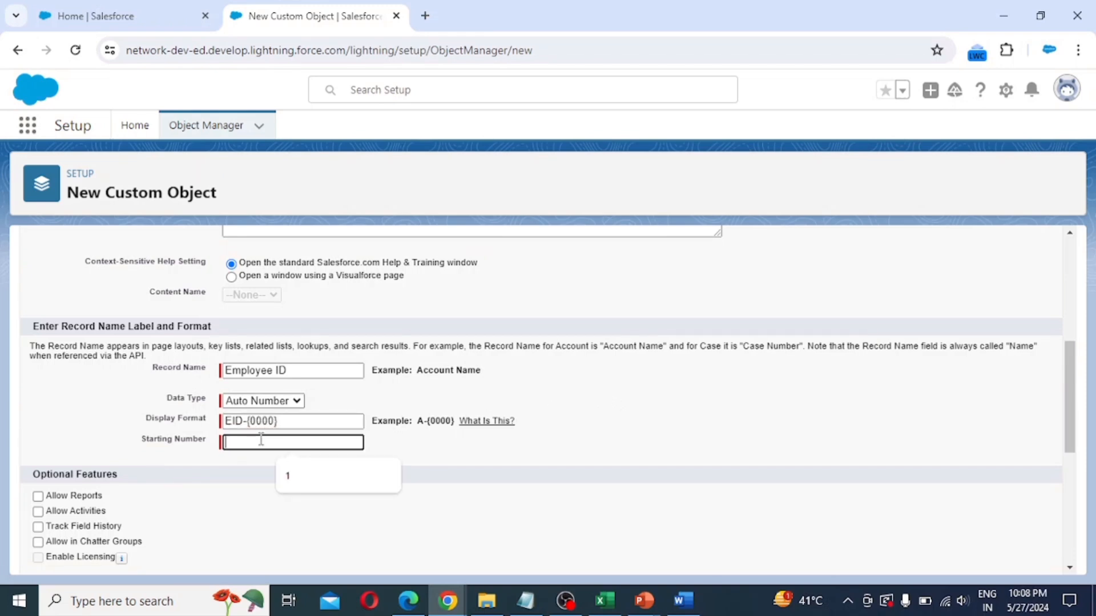
{"action": "type", "text": "1"}
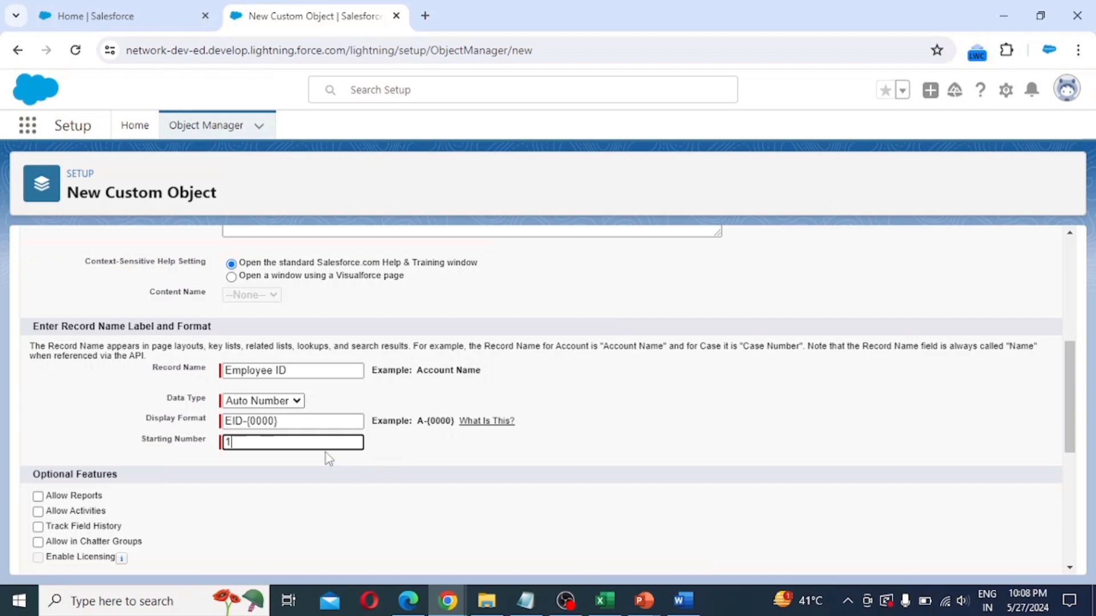
Enable the optional features Allow Reports, Allow Activities, Track Field History and Allow in Chatter Groups.
{"action": "scroll", "coordinate": [329, 459], "scroll_direction": "down", "scroll_amount": 2}
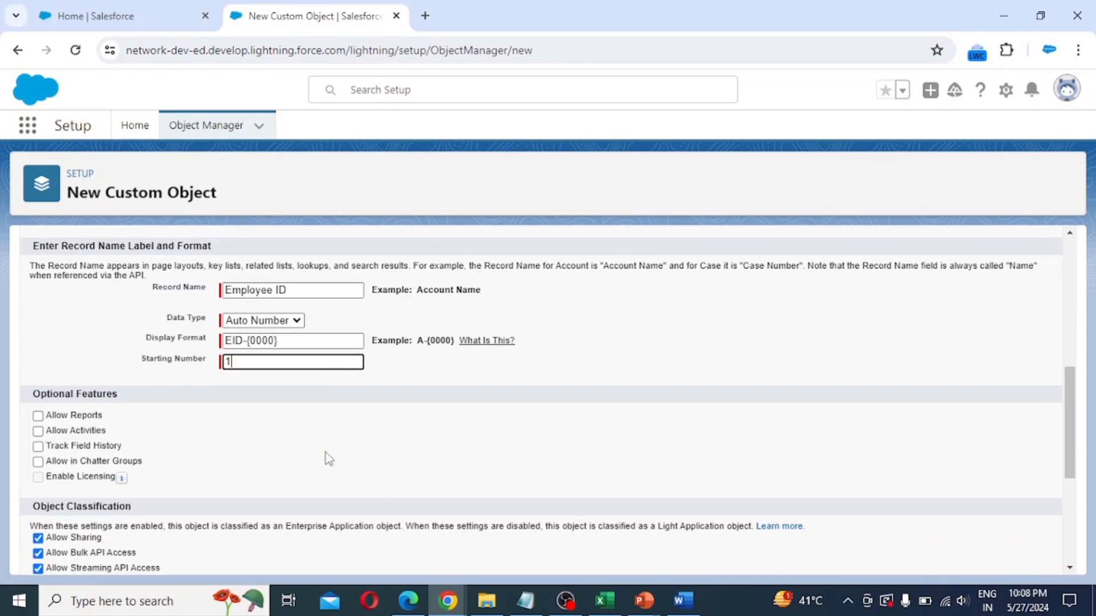
{"action": "left_click", "coordinate": [38, 416]}
{"action": "left_click", "coordinate": [38, 432]}
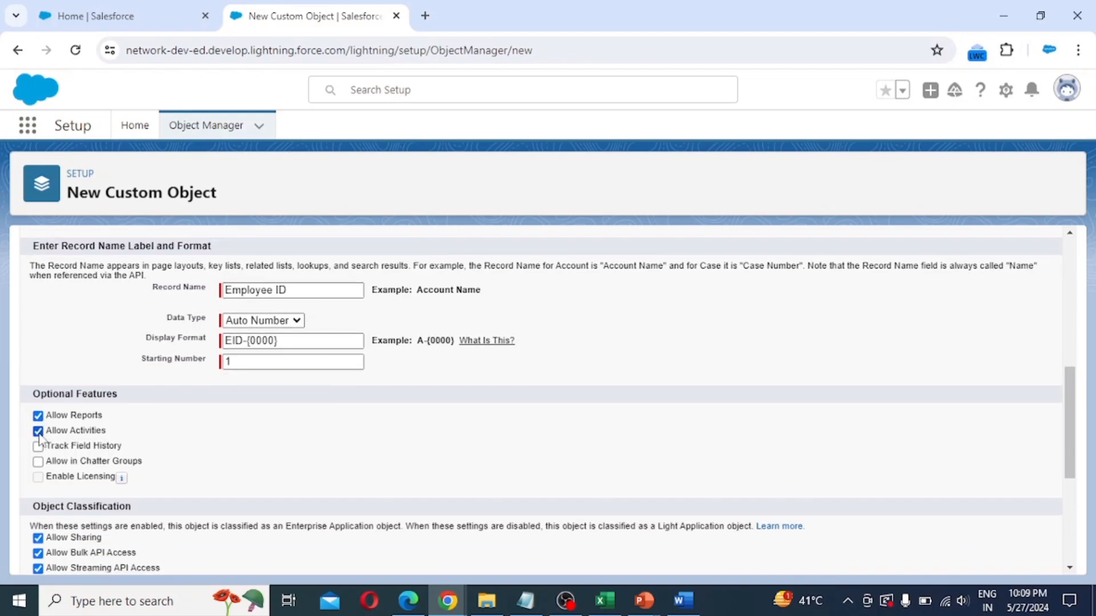
{"action": "left_click", "coordinate": [38, 446]}
{"action": "left_click", "coordinate": [38, 462]}
Enable Allow Search for the Employee object and save the new custom object.
{"action": "scroll", "coordinate": [260, 480], "scroll_direction": "down", "scroll_amount": 3}
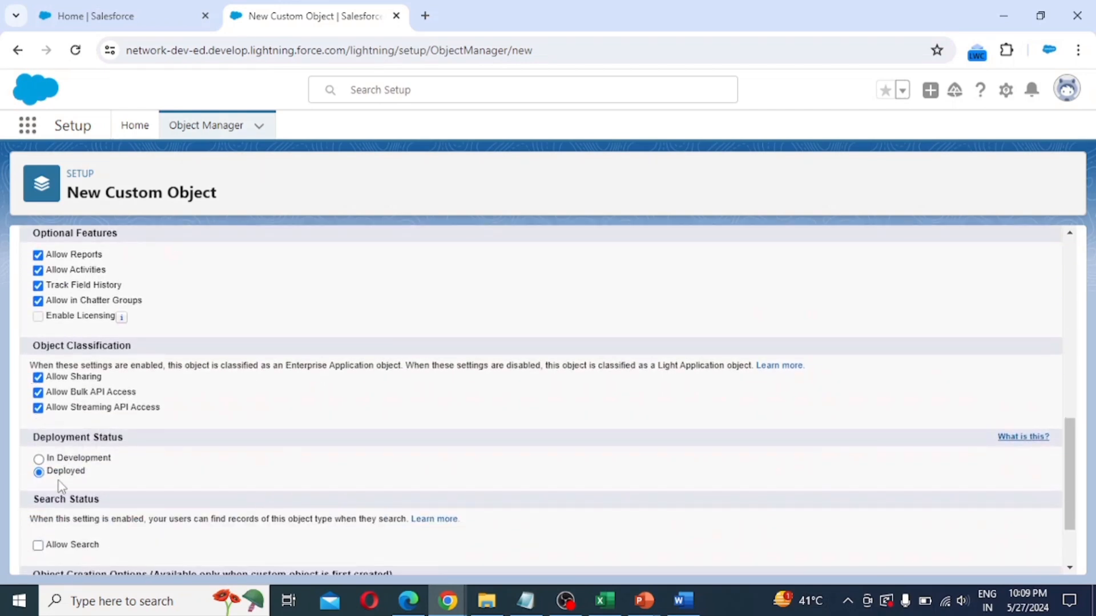
{"action": "scroll", "coordinate": [79, 482], "scroll_direction": "down", "scroll_amount": 2}
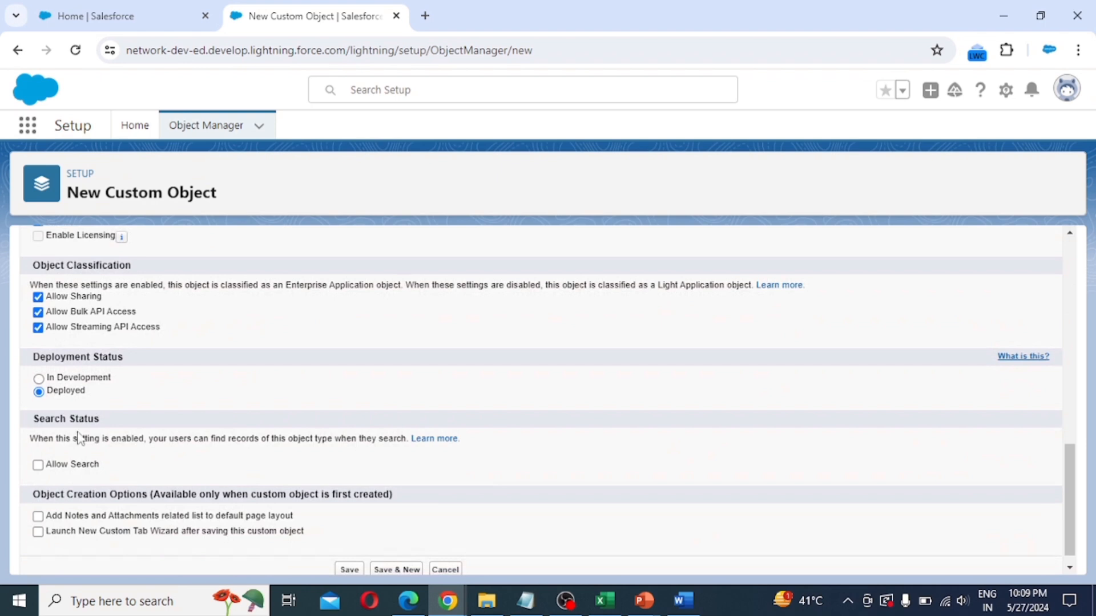
{"action": "left_click", "coordinate": [38, 464]}
{"action": "scroll", "coordinate": [160, 495], "scroll_direction": "down", "scroll_amount": 1}
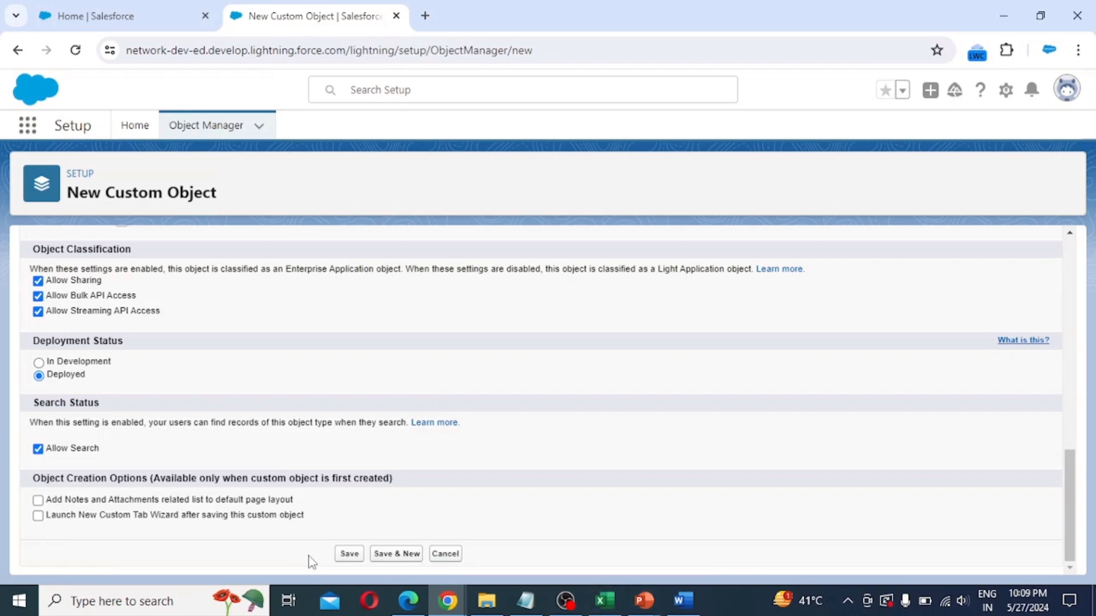
{"action": "left_click", "coordinate": [347, 554]}
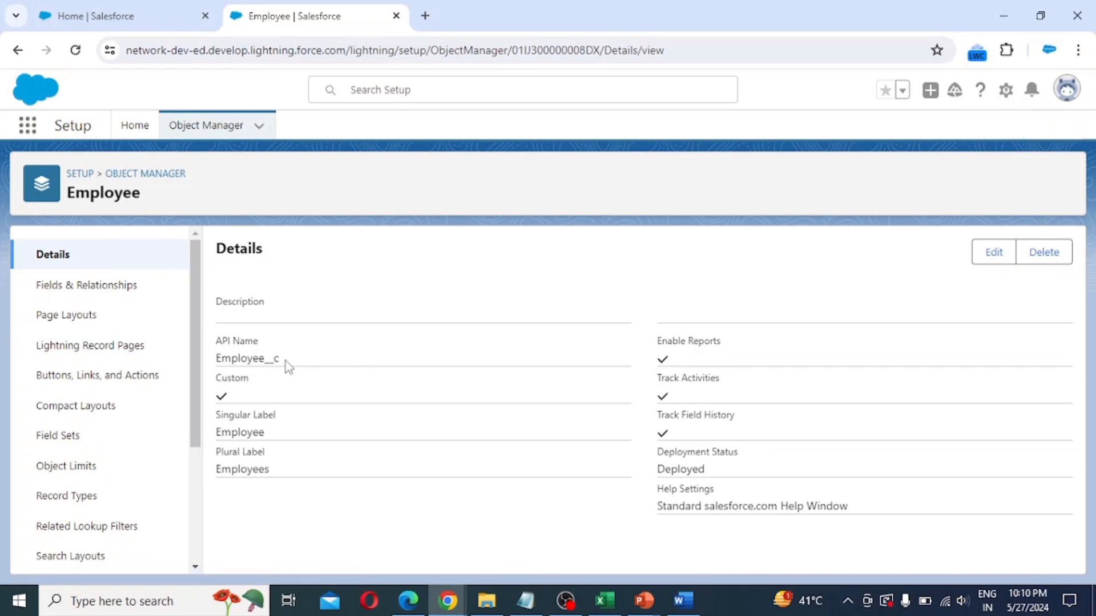
Return to the EMS app's home page and reload it.
{"action": "left_click", "coordinate": [112, 17]}
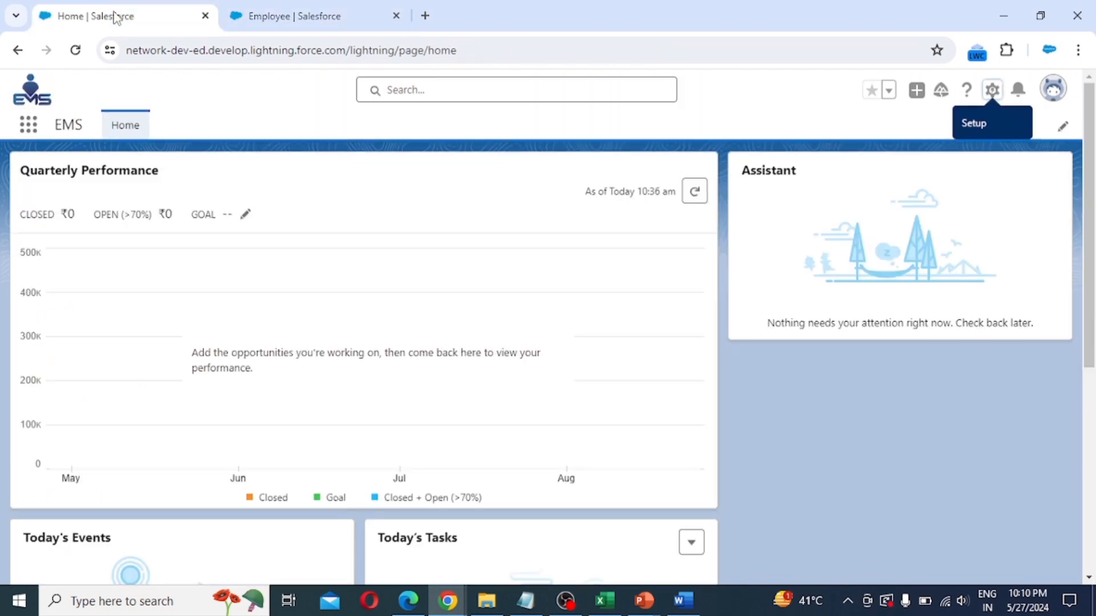
{"action": "left_click", "coordinate": [76, 52]}
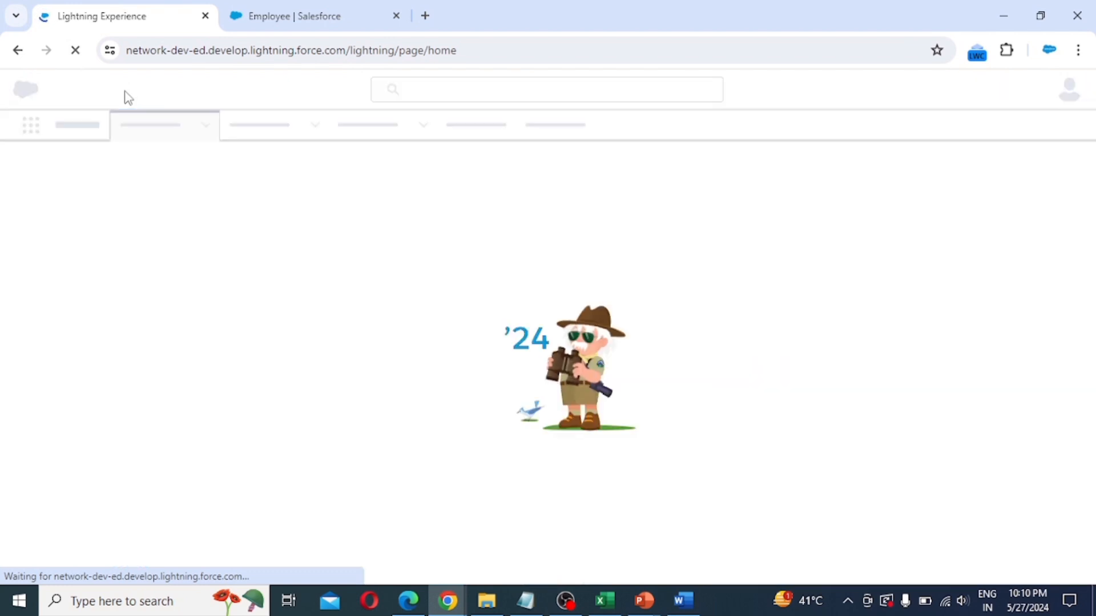
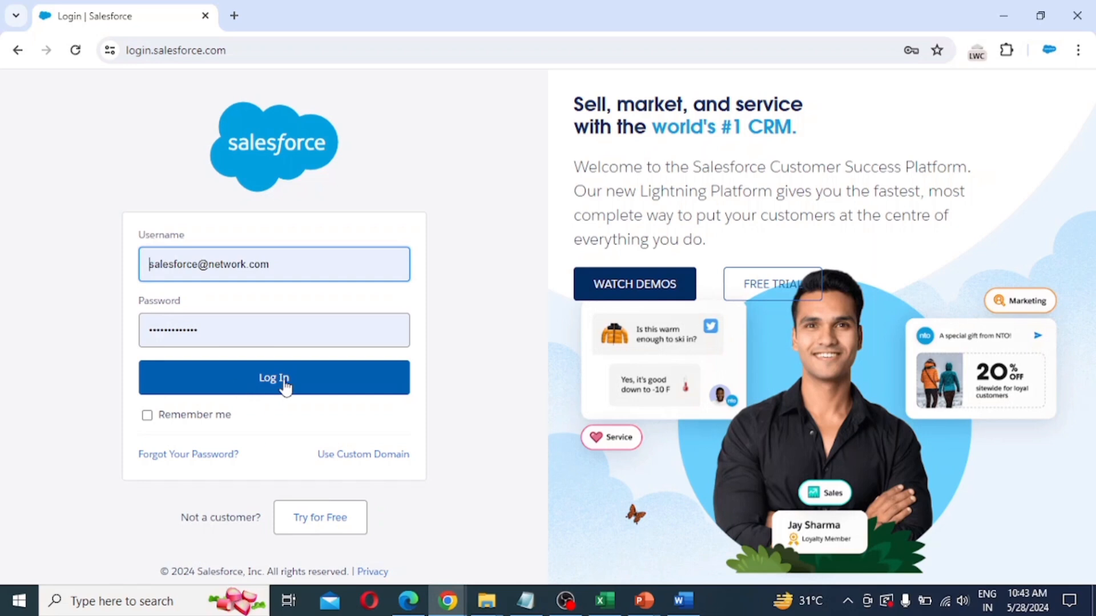
Log in to Salesforce with the filled-in credentials and find and open the EMS app.
{"action": "left_click", "coordinate": [259, 389]}
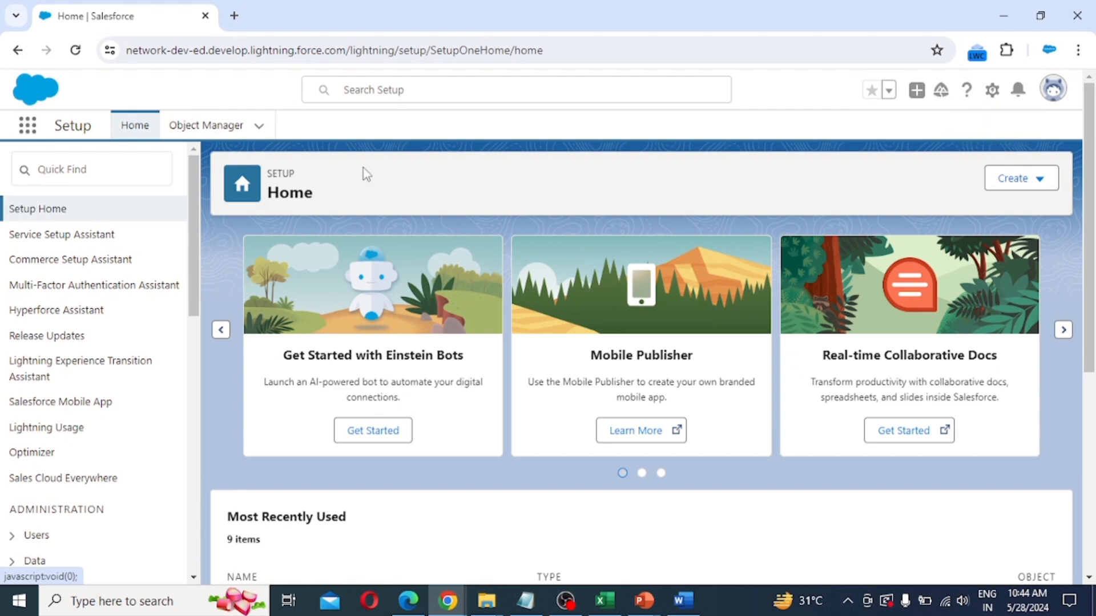
{"action": "left_click", "coordinate": [29, 126]}
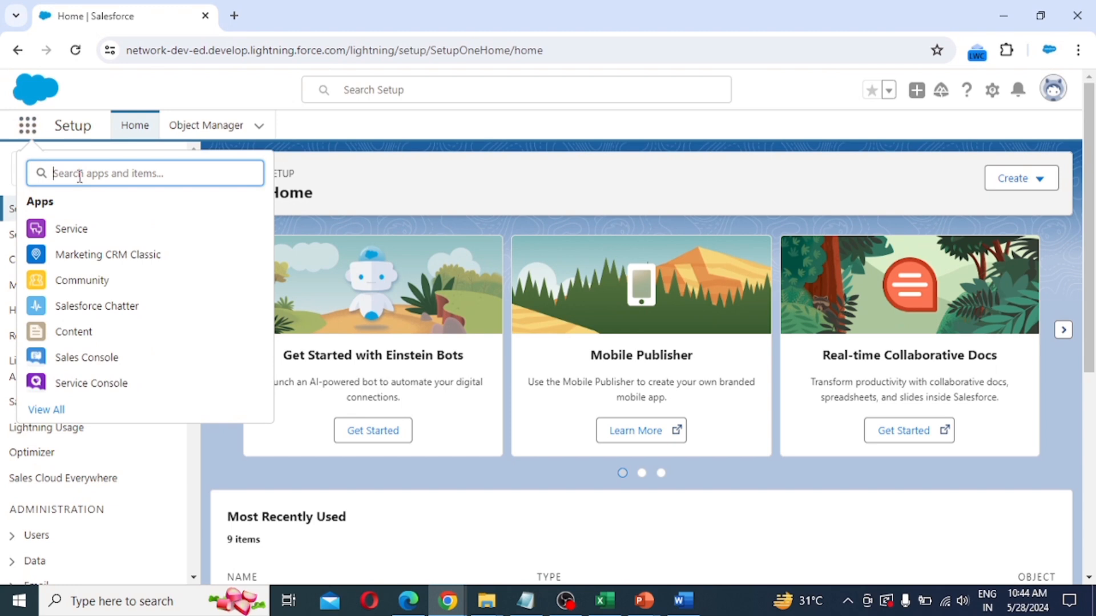
{"action": "type", "text": "ems"}
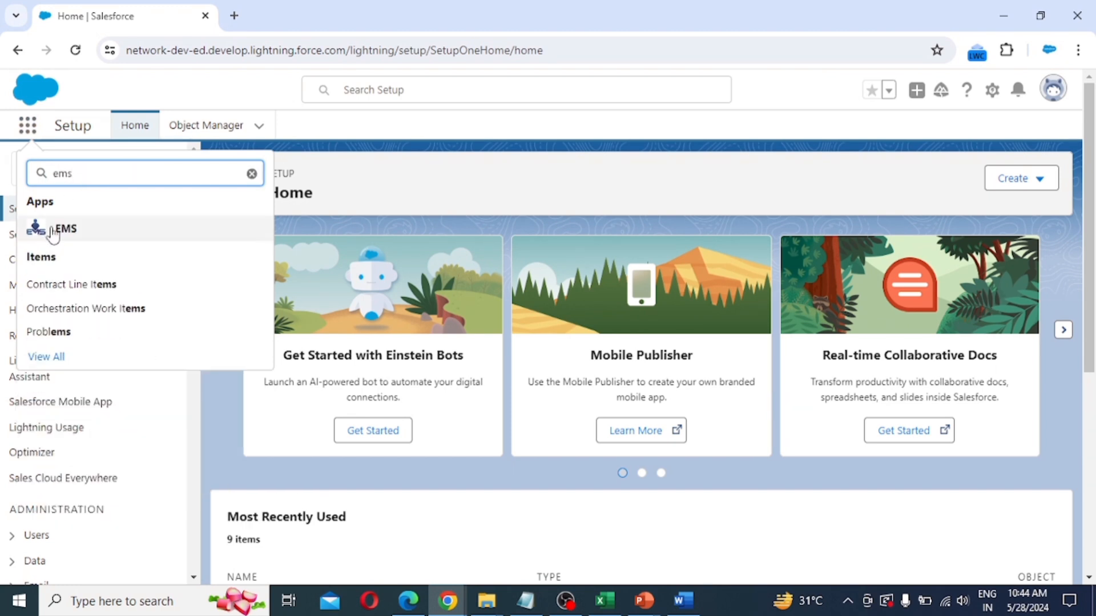
{"action": "left_click", "coordinate": [74, 237]}
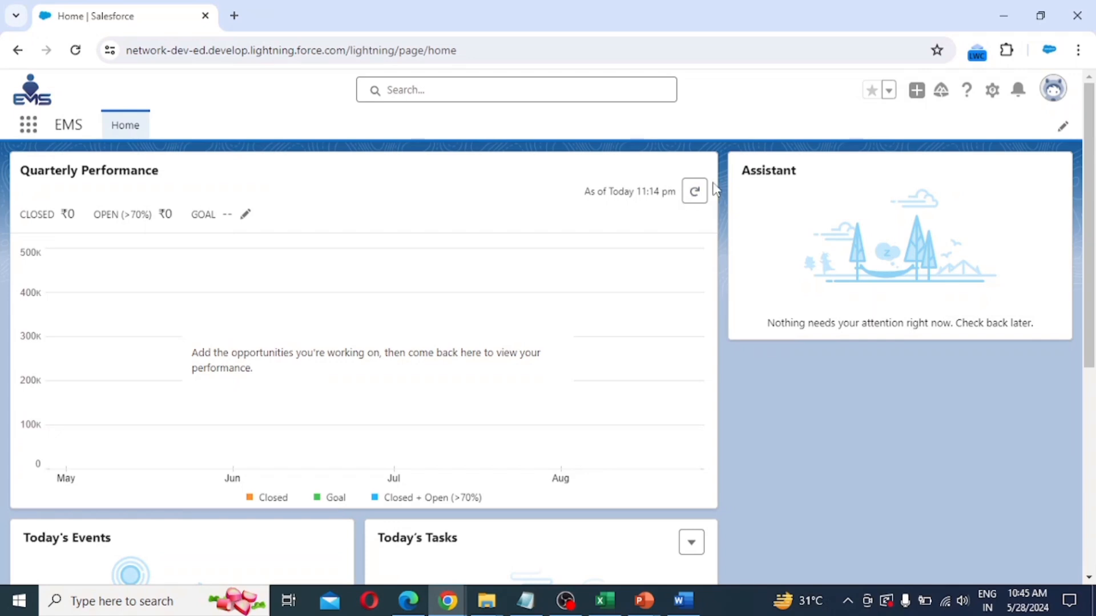
Open Setup for the current app and go to the Tabs page among the User Interface settings.
{"action": "left_click", "coordinate": [993, 92]}
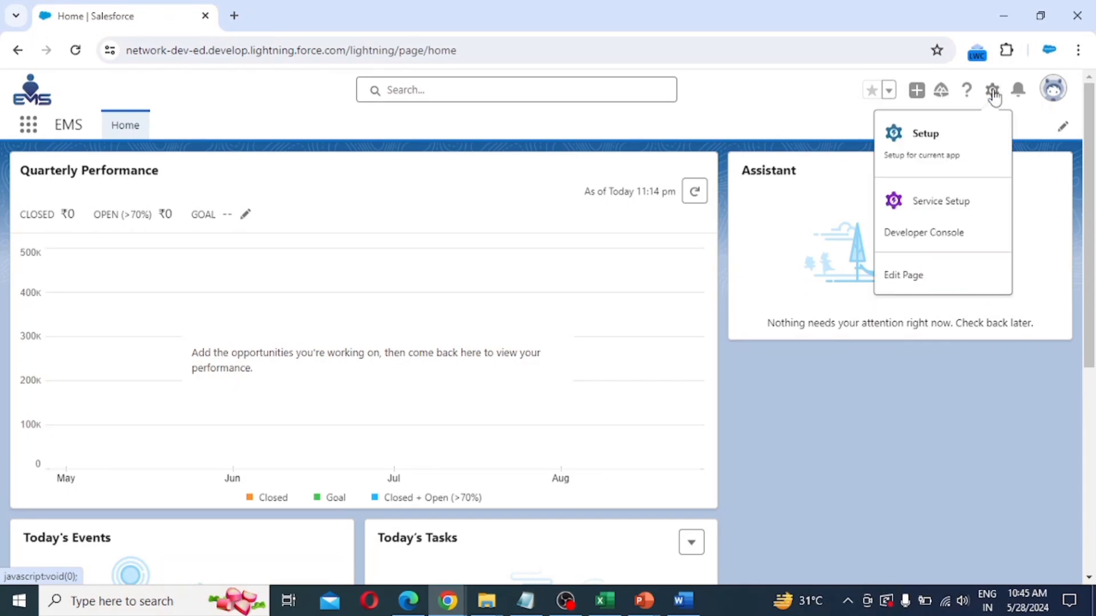
{"action": "left_click", "coordinate": [932, 148]}
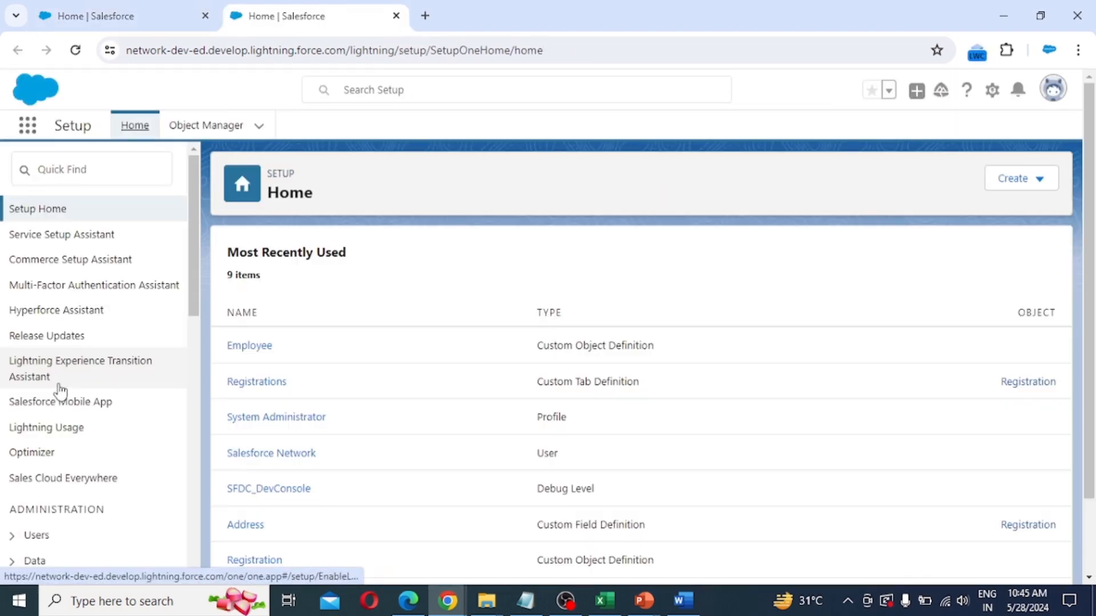
{"action": "scroll", "coordinate": [61, 367], "scroll_direction": "down", "scroll_amount": 6}
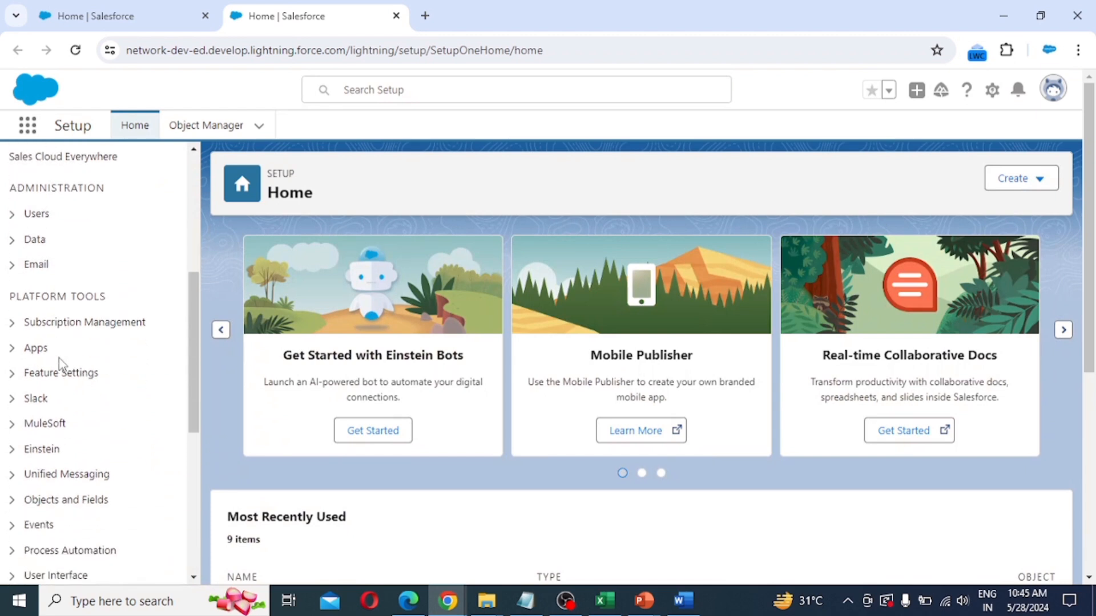
{"action": "scroll", "coordinate": [54, 403], "scroll_direction": "down", "scroll_amount": 3}
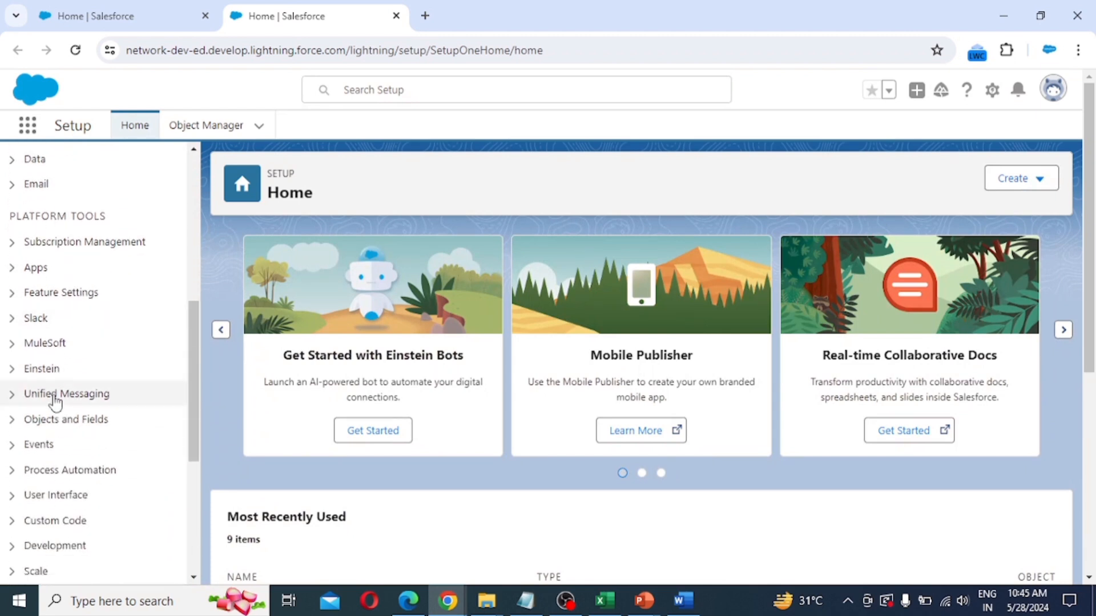
{"action": "left_click", "coordinate": [12, 415]}
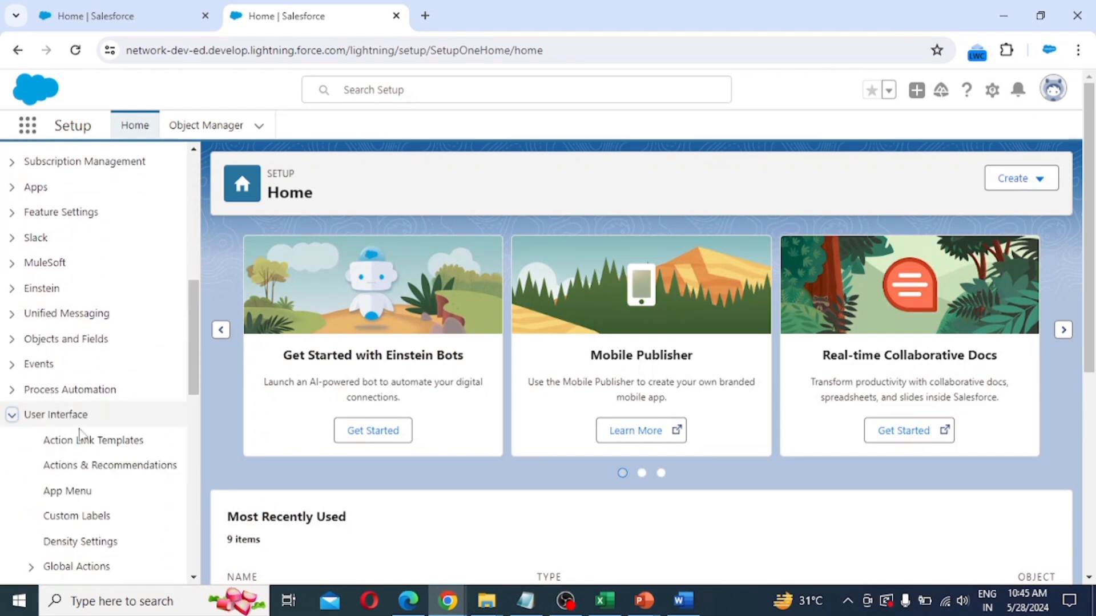
{"action": "scroll", "coordinate": [83, 437], "scroll_direction": "down", "scroll_amount": 1}
{"action": "scroll", "coordinate": [83, 437], "scroll_direction": "down", "scroll_amount": 5}
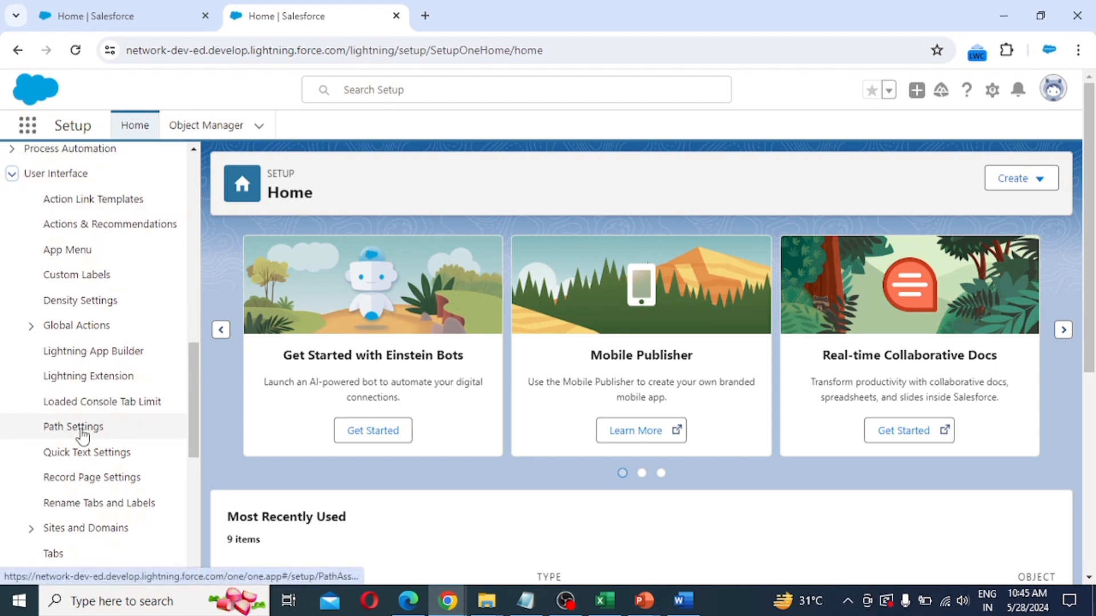
{"action": "left_click", "coordinate": [54, 475]}
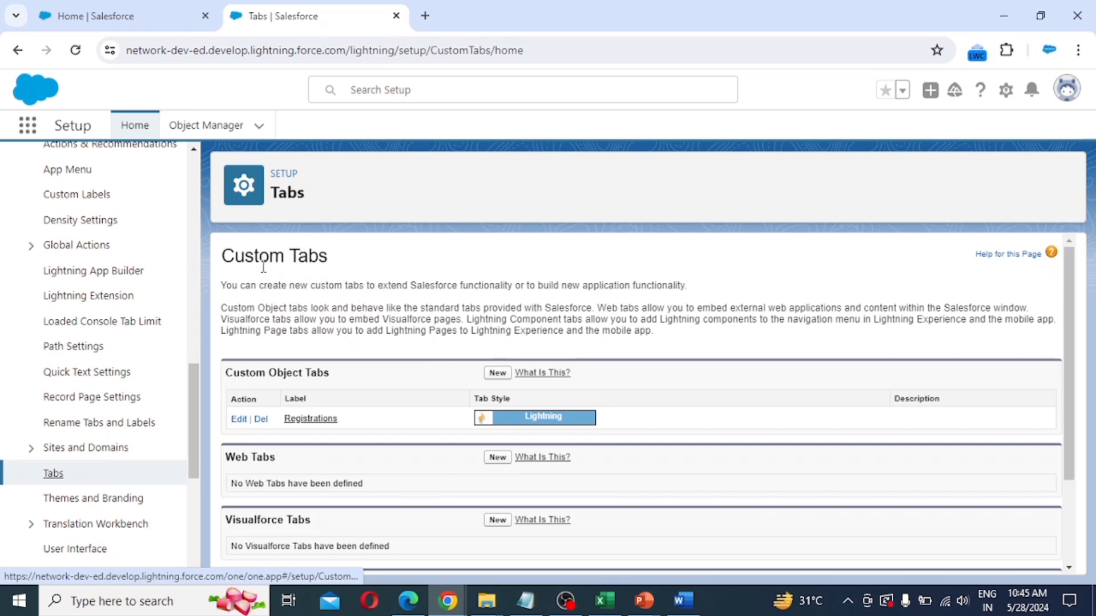
Start a new custom object tab and choose Employee as its object.
{"action": "scroll", "coordinate": [351, 300], "scroll_direction": "down", "scroll_amount": 2}
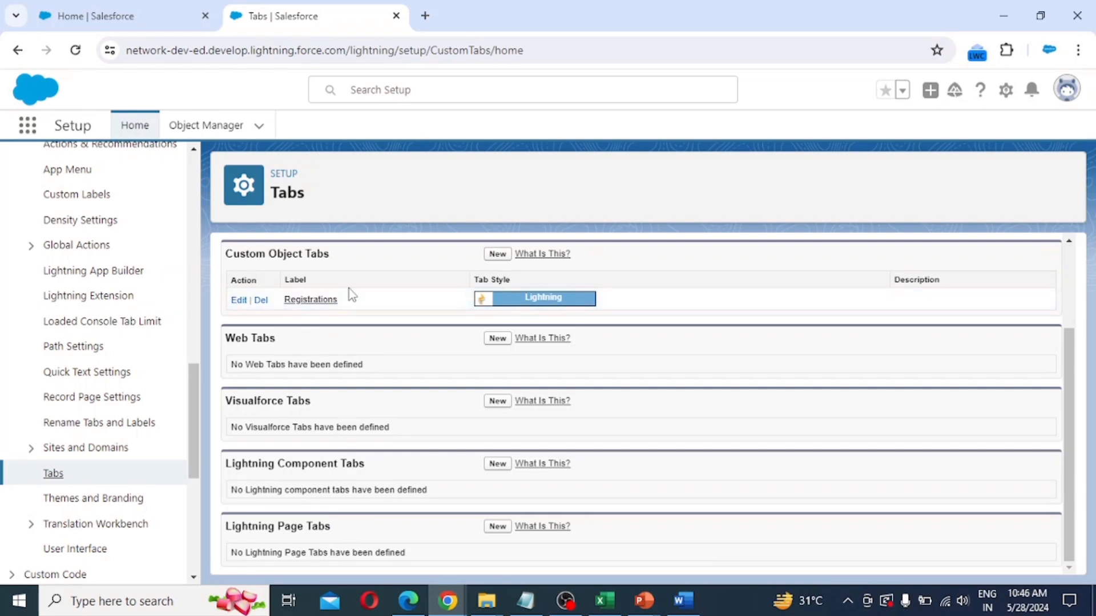
{"action": "scroll", "coordinate": [328, 297], "scroll_direction": "up", "scroll_amount": 1}
{"action": "scroll", "coordinate": [324, 298], "scroll_direction": "up", "scroll_amount": 1}
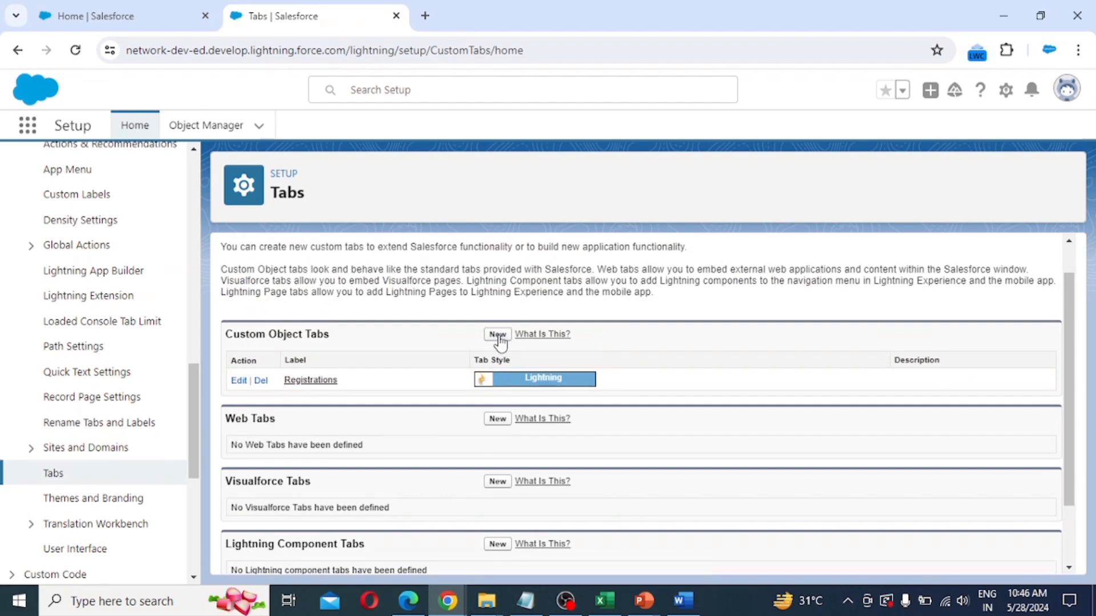
{"action": "left_click", "coordinate": [501, 340]}
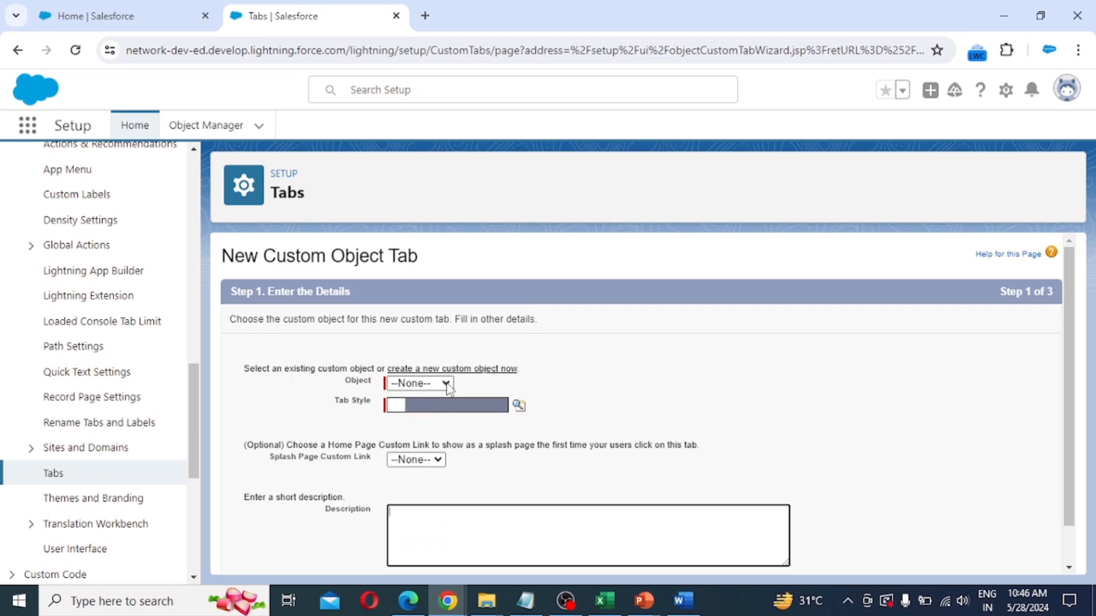
{"action": "left_click", "coordinate": [445, 383]}
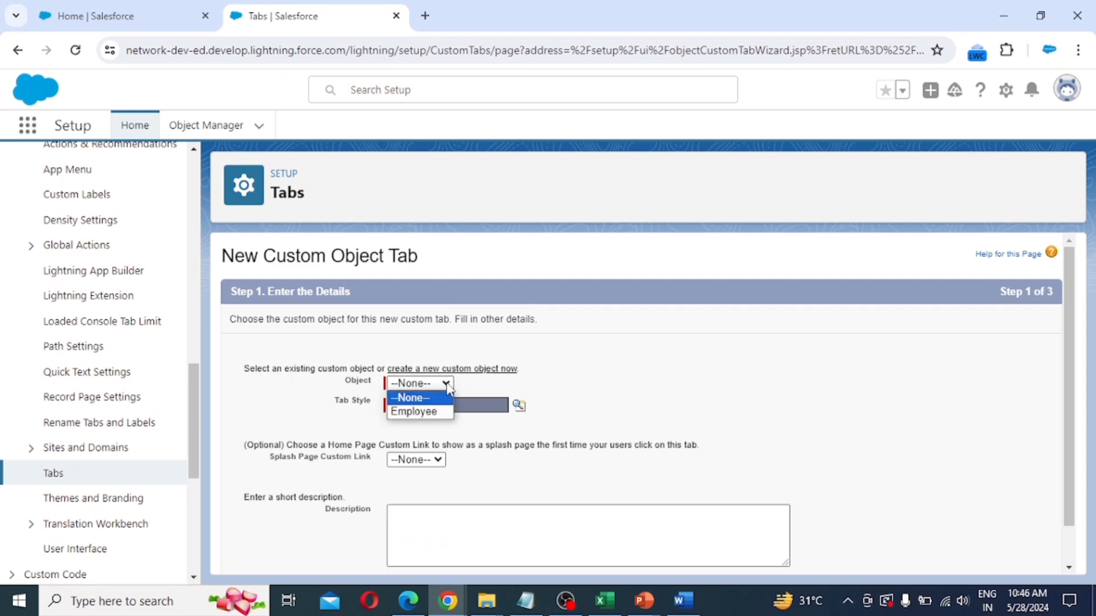
{"action": "left_click", "coordinate": [425, 412]}
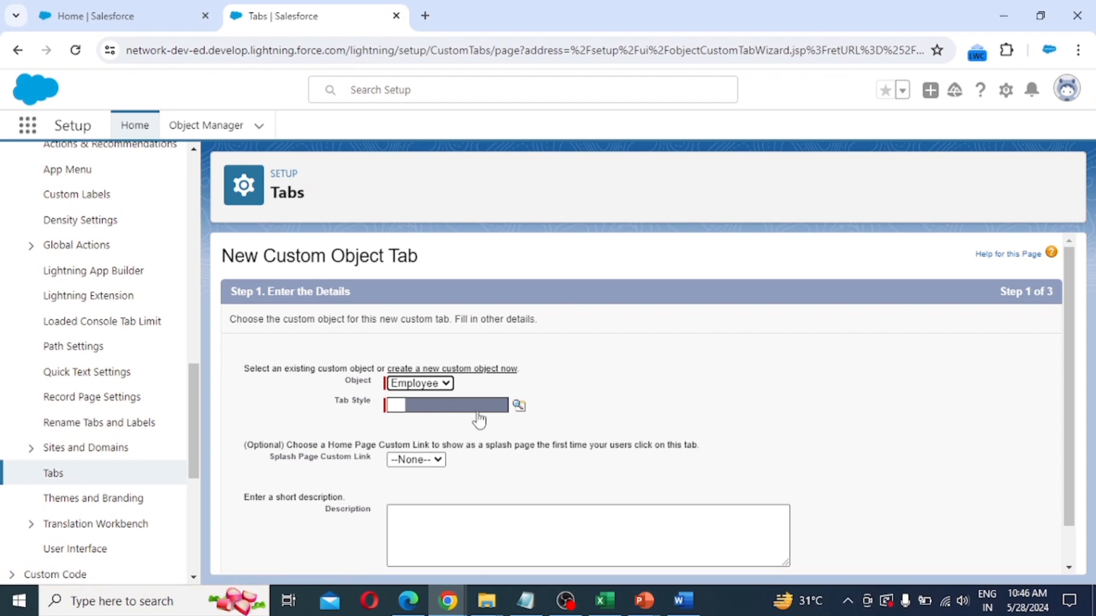
Give the tab the Diamond style and the description "This tab is created for Employee Custom Object", and continue to the profile settings.
{"action": "left_click", "coordinate": [519, 407]}
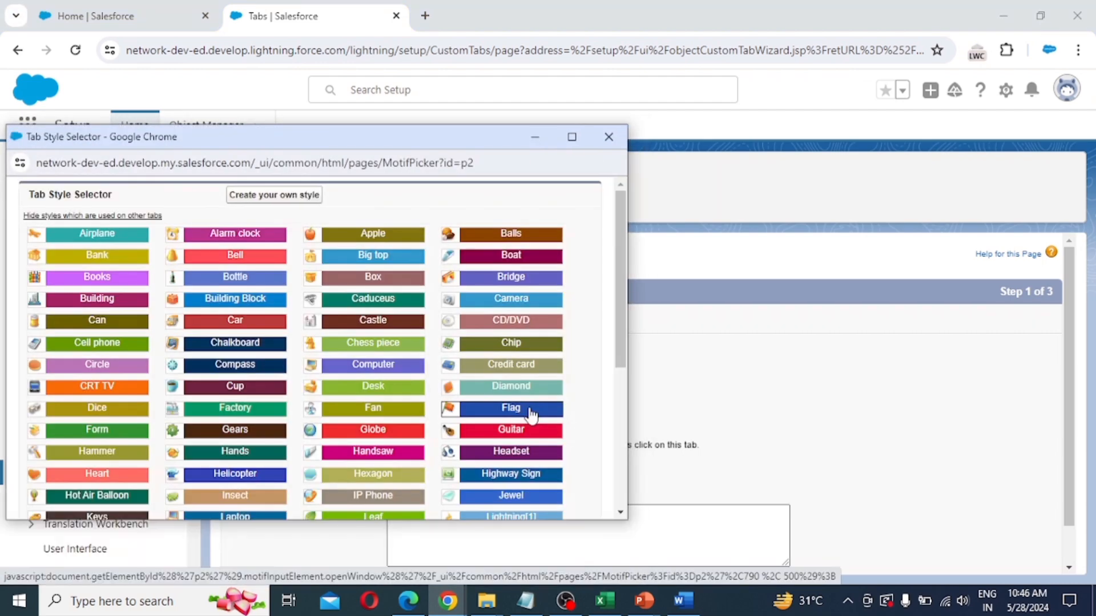
{"action": "left_click", "coordinate": [486, 393]}
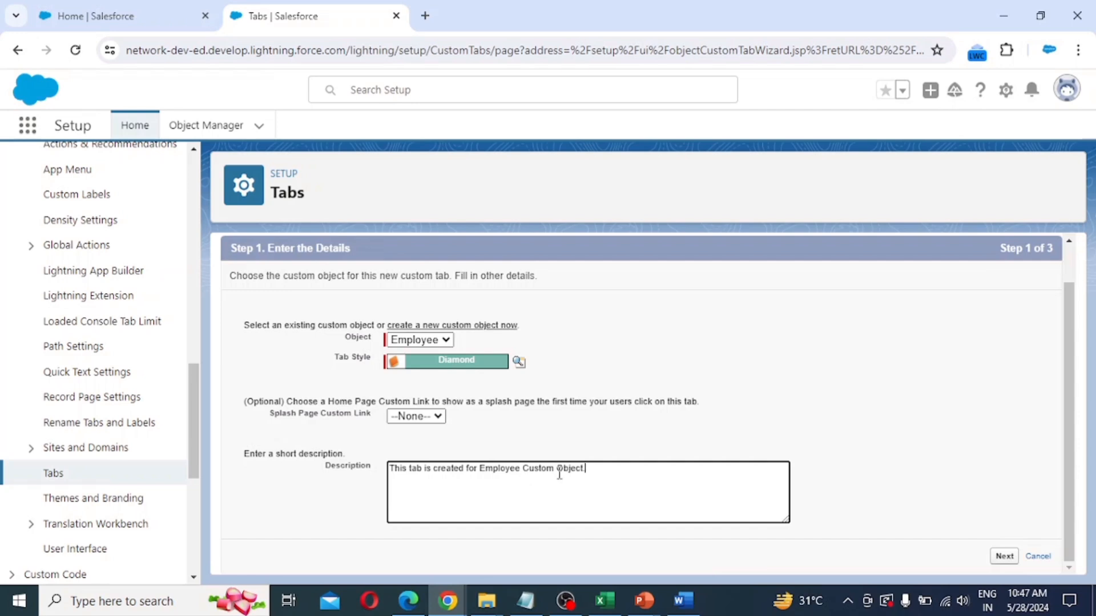
{"action": "left_click", "coordinate": [1005, 558]}
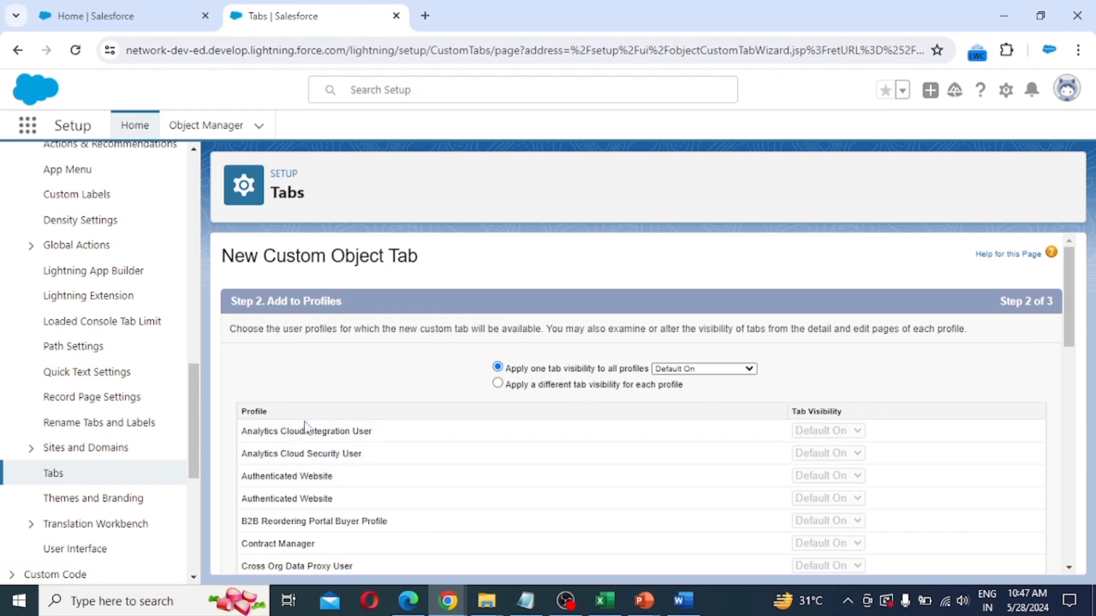
Review the profile list and the visibility choices that can be applied to all profiles.
{"action": "scroll", "coordinate": [308, 431], "scroll_direction": "down", "scroll_amount": 2}
{"action": "scroll", "coordinate": [311, 414], "scroll_direction": "down", "scroll_amount": 2}
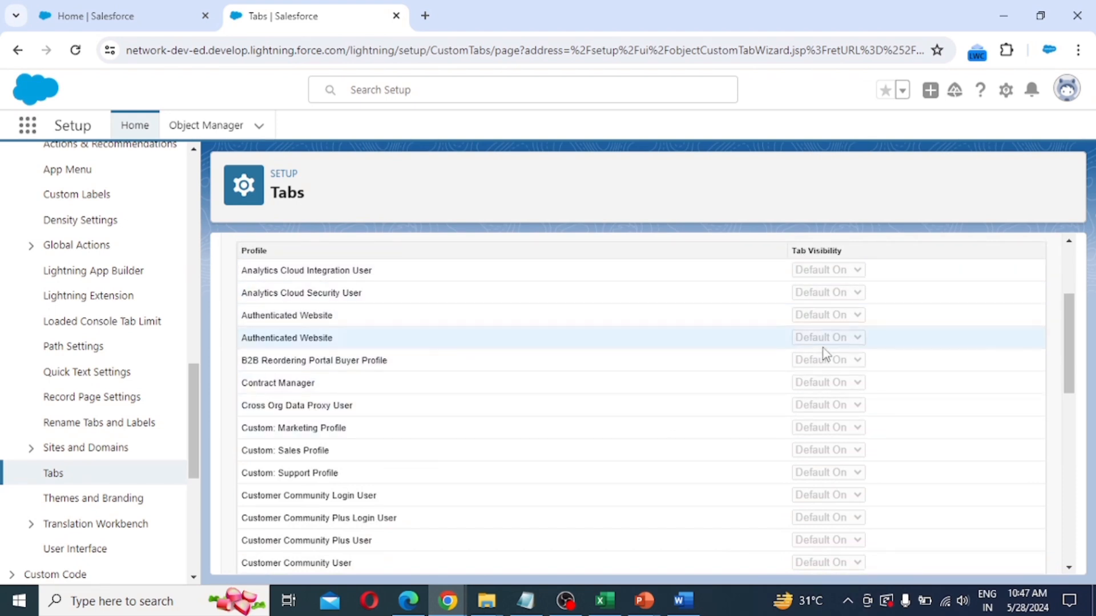
{"action": "scroll", "coordinate": [630, 337], "scroll_direction": "up", "scroll_amount": 3}
{"action": "left_click", "coordinate": [734, 371]}
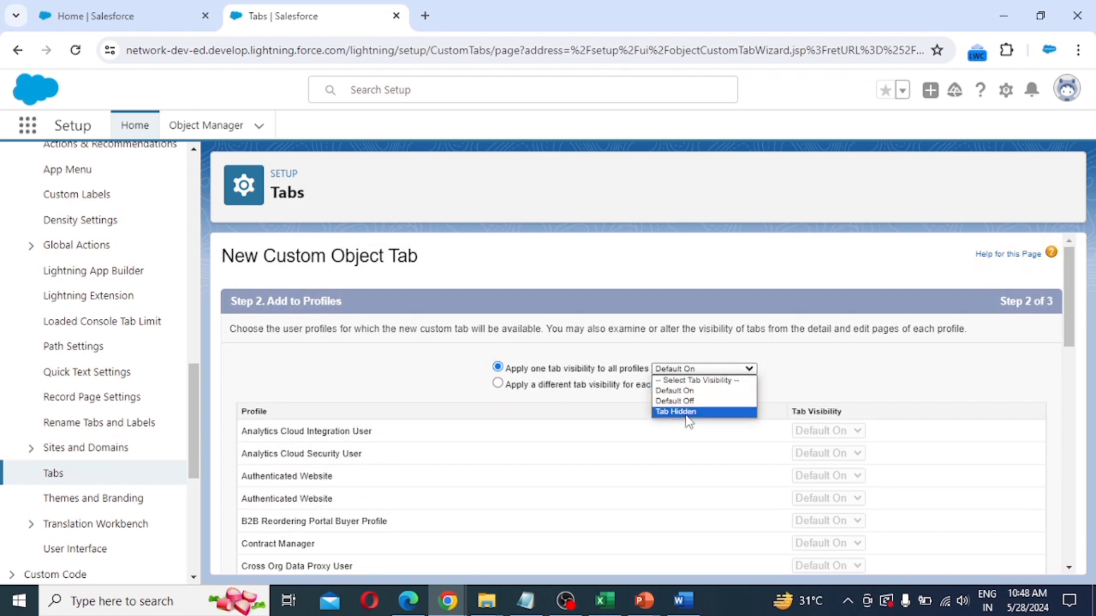
{"action": "left_click", "coordinate": [815, 370]}
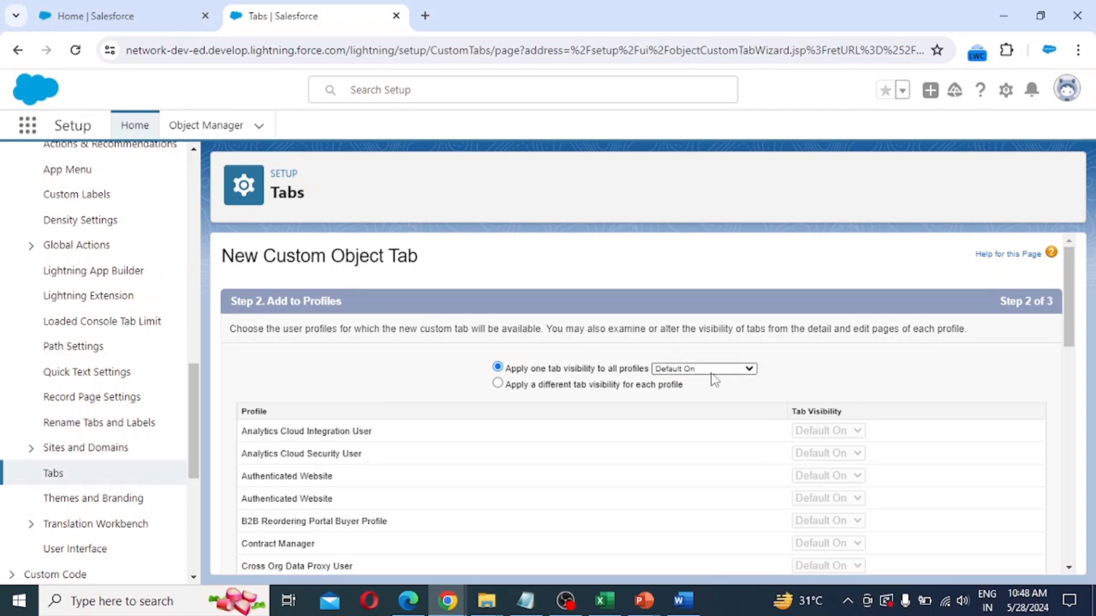
Try a different tab visibility for each profile, setting Standard User to Tab Hidden and to Default Off.
{"action": "scroll", "coordinate": [503, 371], "scroll_direction": "down", "scroll_amount": 1}
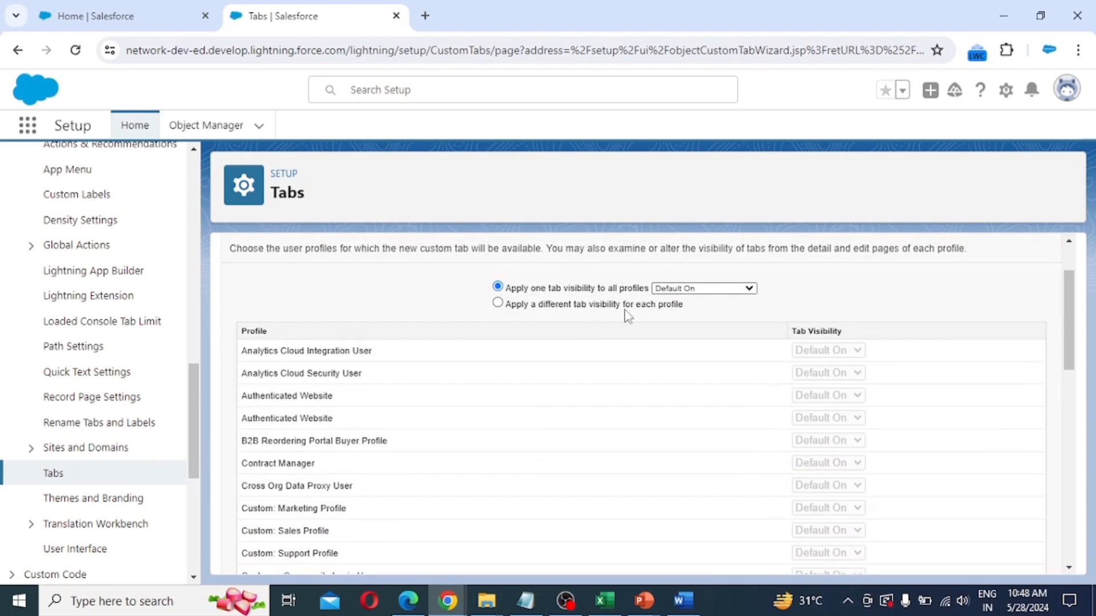
{"action": "left_click", "coordinate": [498, 304]}
{"action": "scroll", "coordinate": [613, 327], "scroll_direction": "down", "scroll_amount": 2}
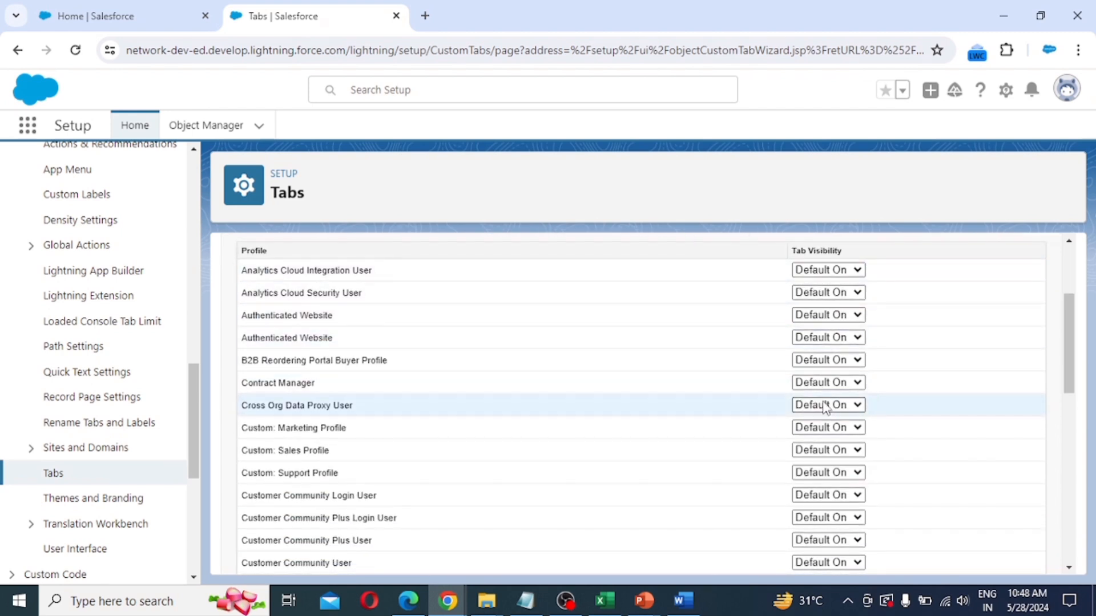
{"action": "scroll", "coordinate": [822, 411], "scroll_direction": "down", "scroll_amount": 10}
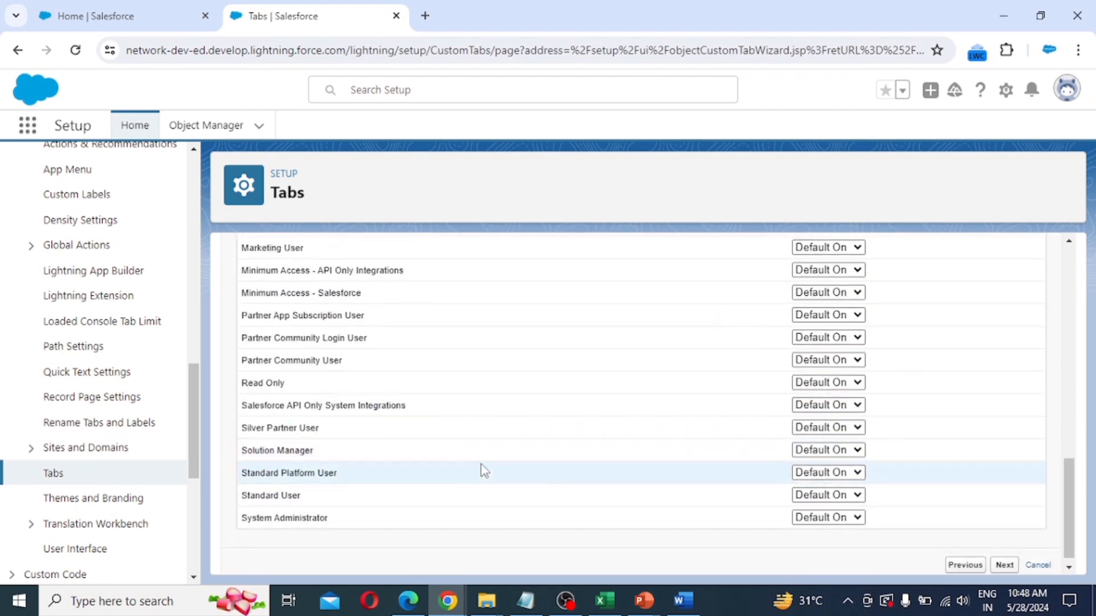
{"action": "left_click", "coordinate": [796, 495]}
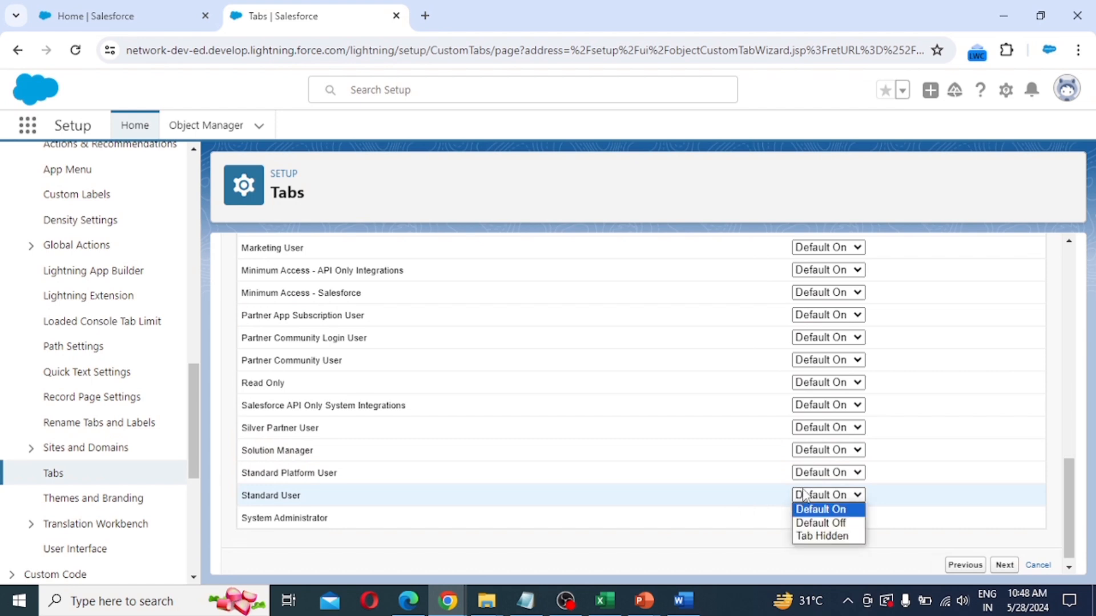
{"action": "left_click", "coordinate": [827, 537]}
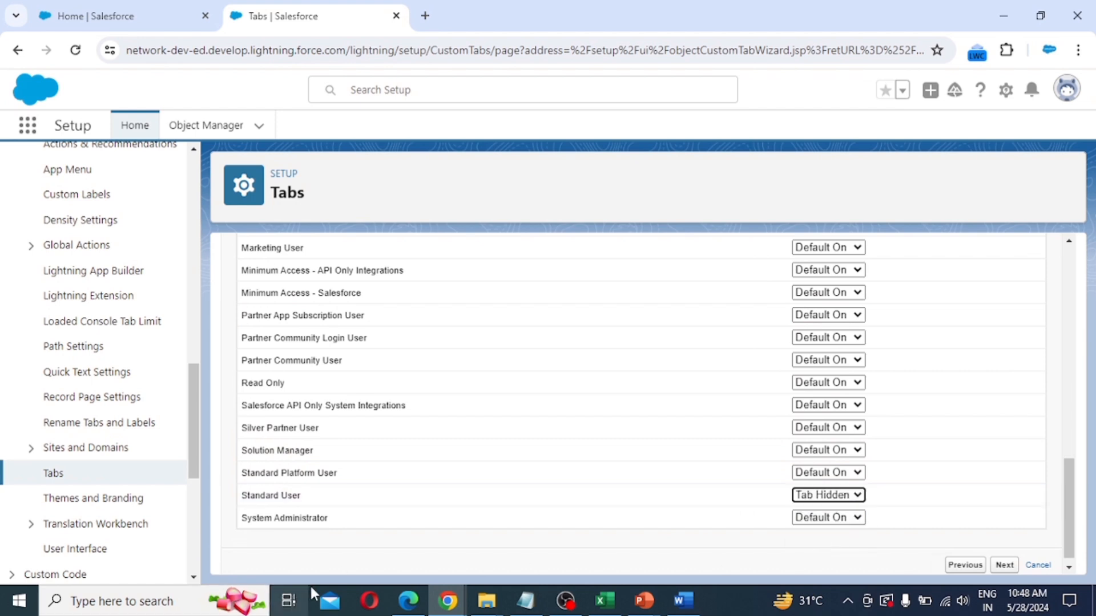
{"action": "left_click", "coordinate": [835, 495]}
{"action": "left_click", "coordinate": [834, 521]}
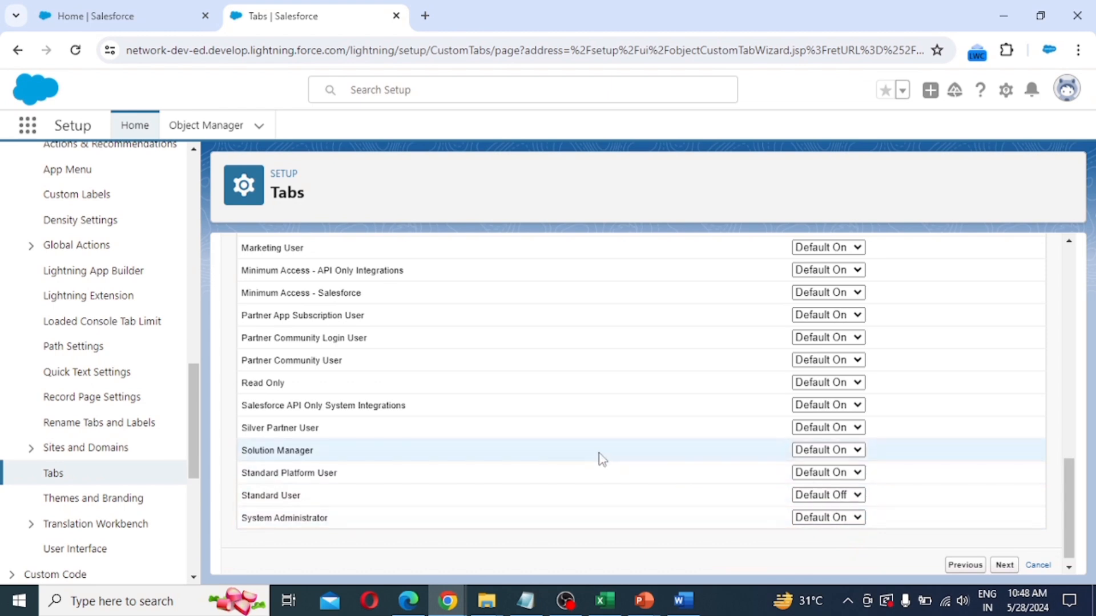
{"action": "left_click", "coordinate": [828, 495]}
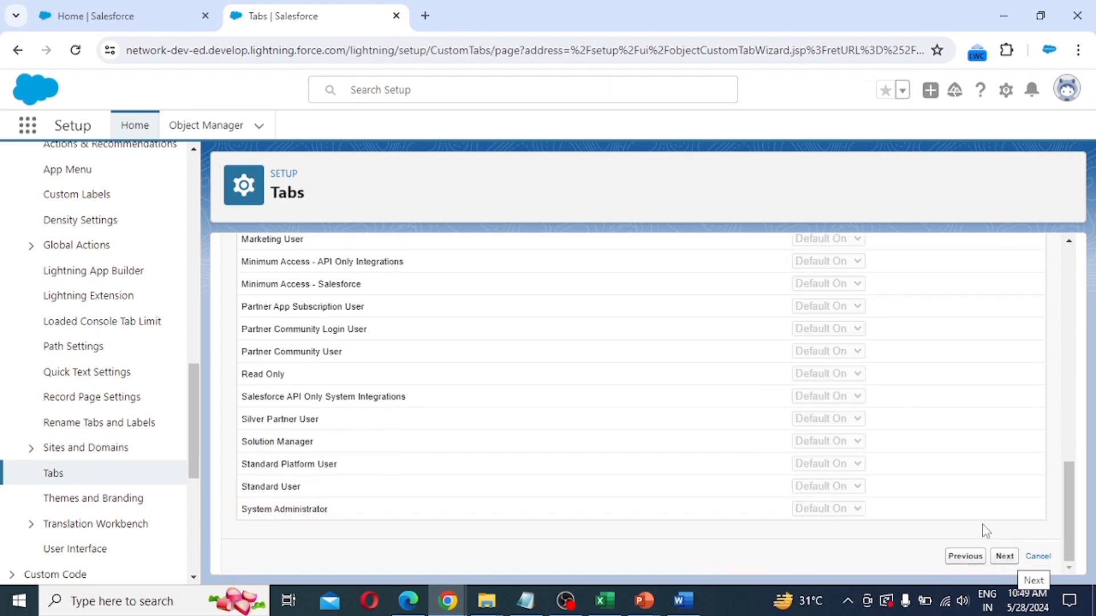
Apply Default On tab visibility to all profiles and continue to the custom app assignment.
{"action": "scroll", "coordinate": [877, 458], "scroll_direction": "up", "scroll_amount": 15}
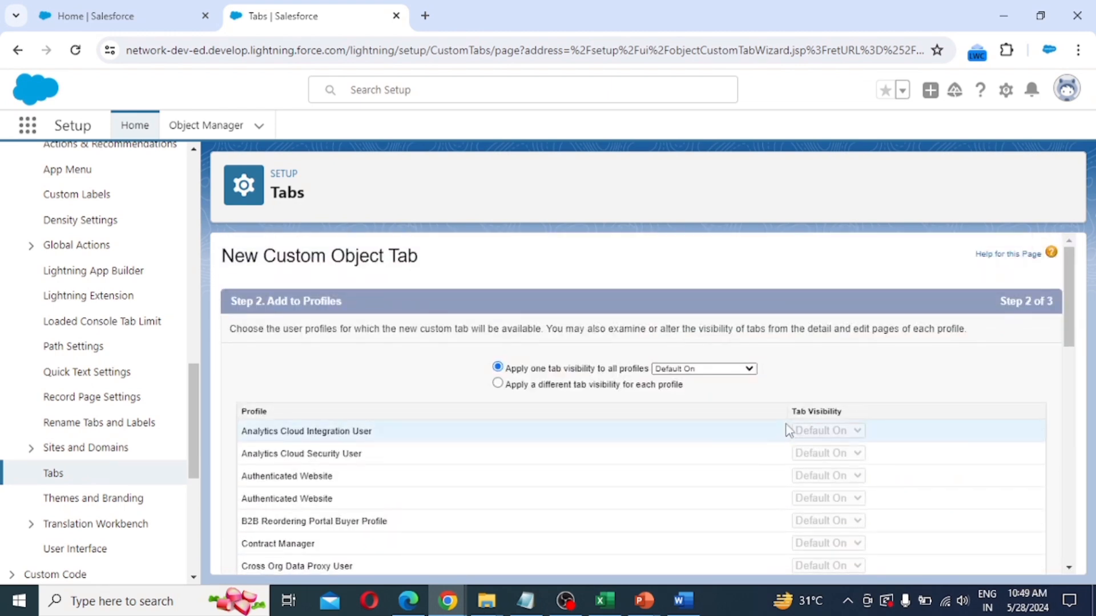
{"action": "scroll", "coordinate": [724, 460], "scroll_direction": "down", "scroll_amount": 10}
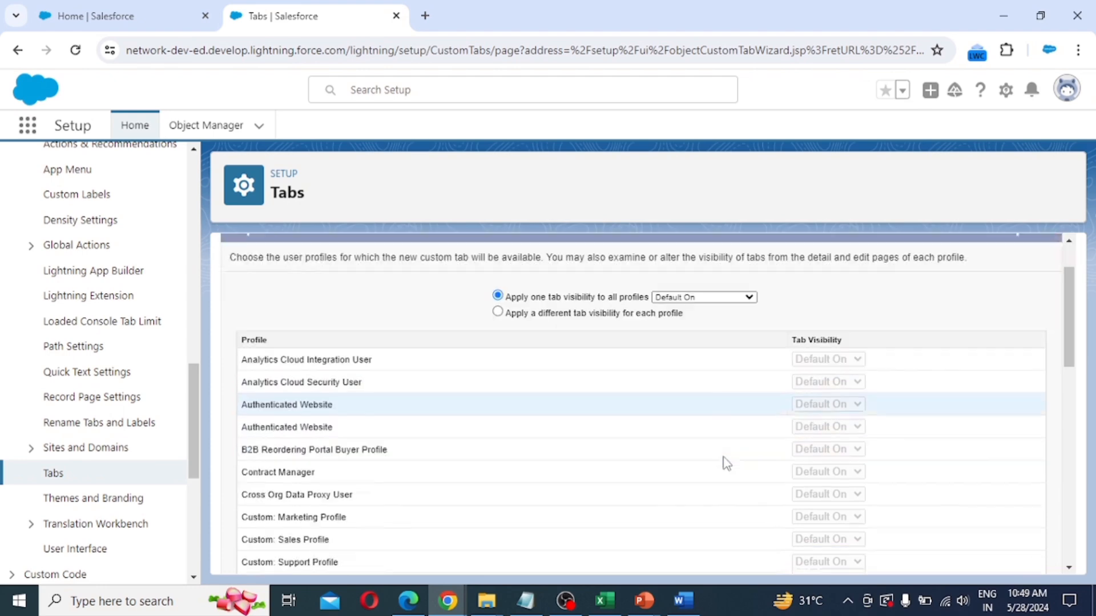
{"action": "left_click", "coordinate": [1006, 557]}
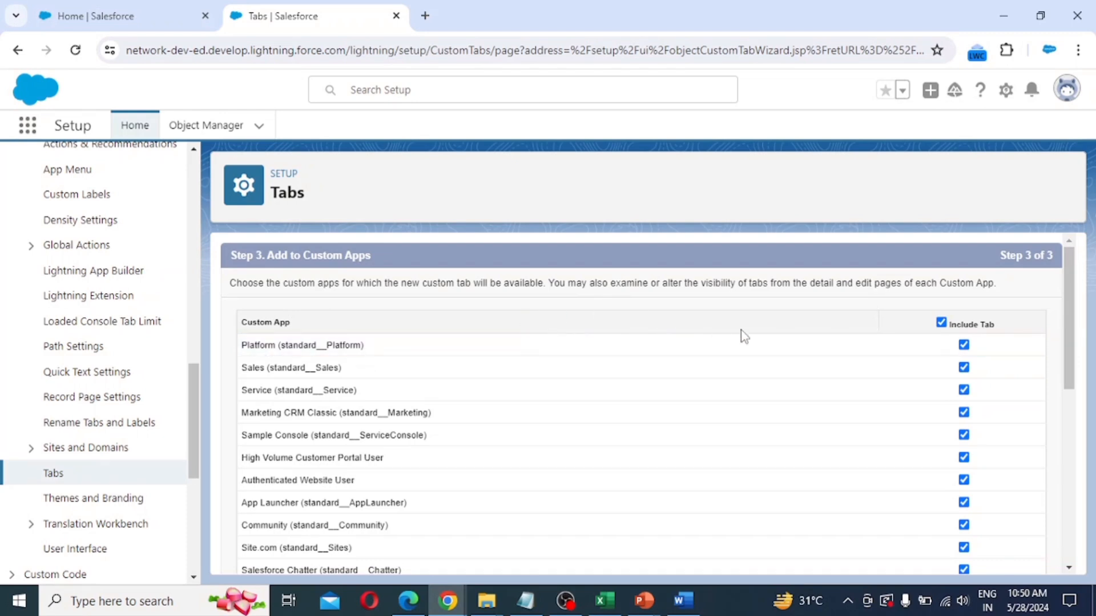
Exclude the Employee tab from all custom apps except EMS and save the new tab.
{"action": "left_click", "coordinate": [942, 324]}
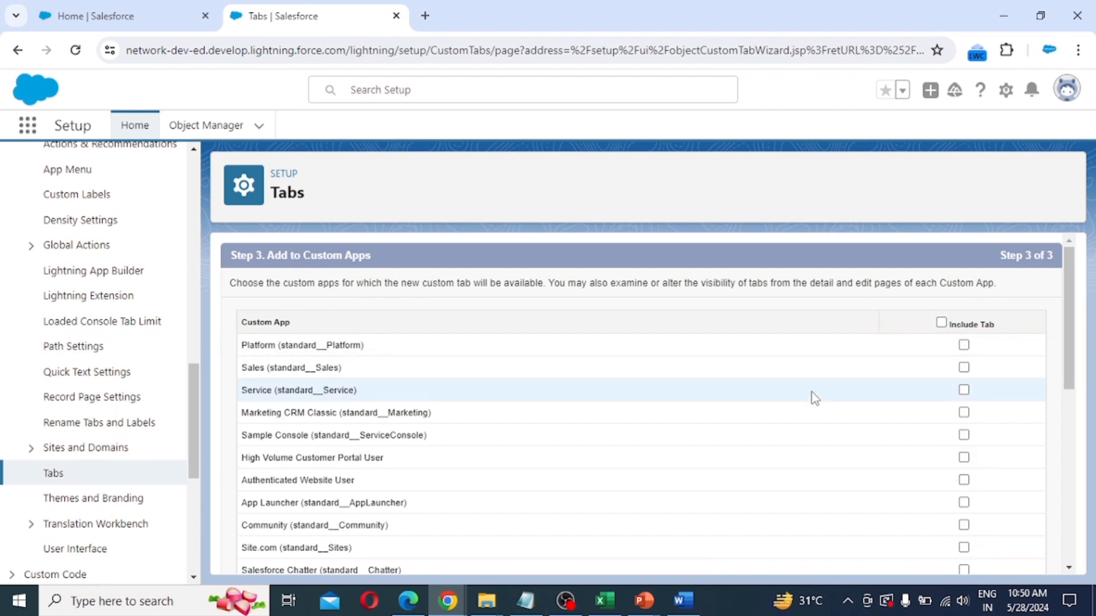
{"action": "scroll", "coordinate": [804, 402], "scroll_direction": "down", "scroll_amount": 7}
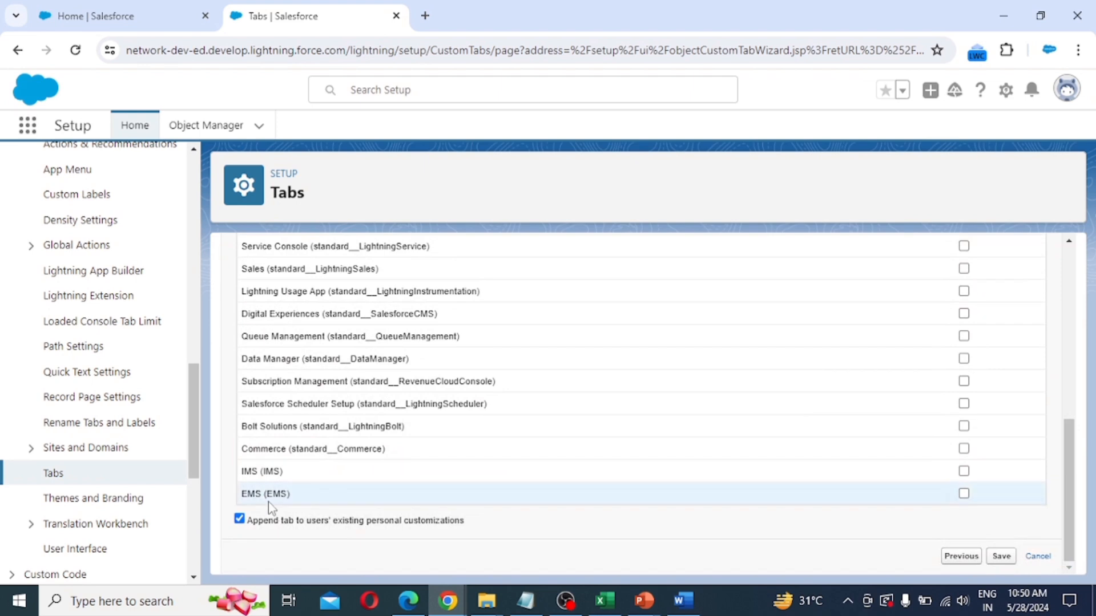
{"action": "left_click", "coordinate": [965, 494]}
{"action": "left_click", "coordinate": [1002, 556]}
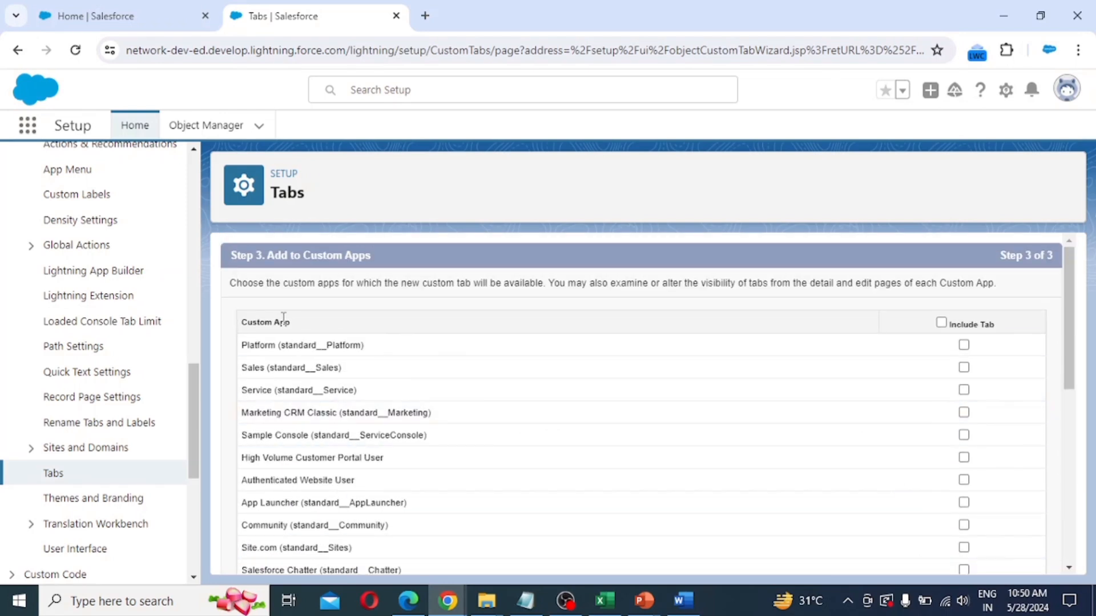
{"action": "scroll", "coordinate": [588, 404], "scroll_direction": "down", "scroll_amount": 5}
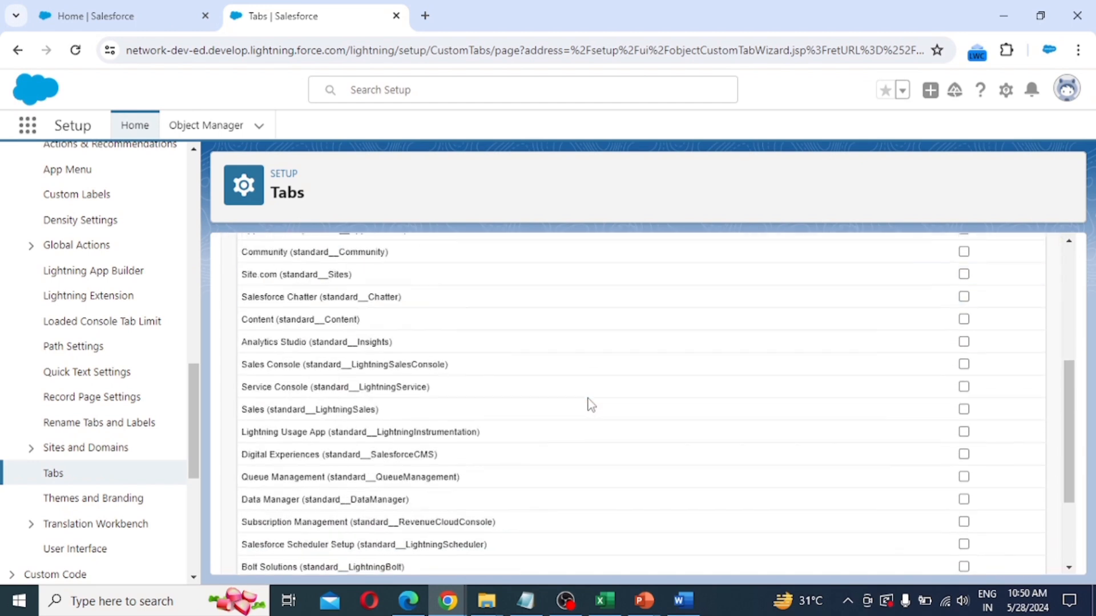
{"action": "scroll", "coordinate": [588, 404], "scroll_direction": "down", "scroll_amount": 3}
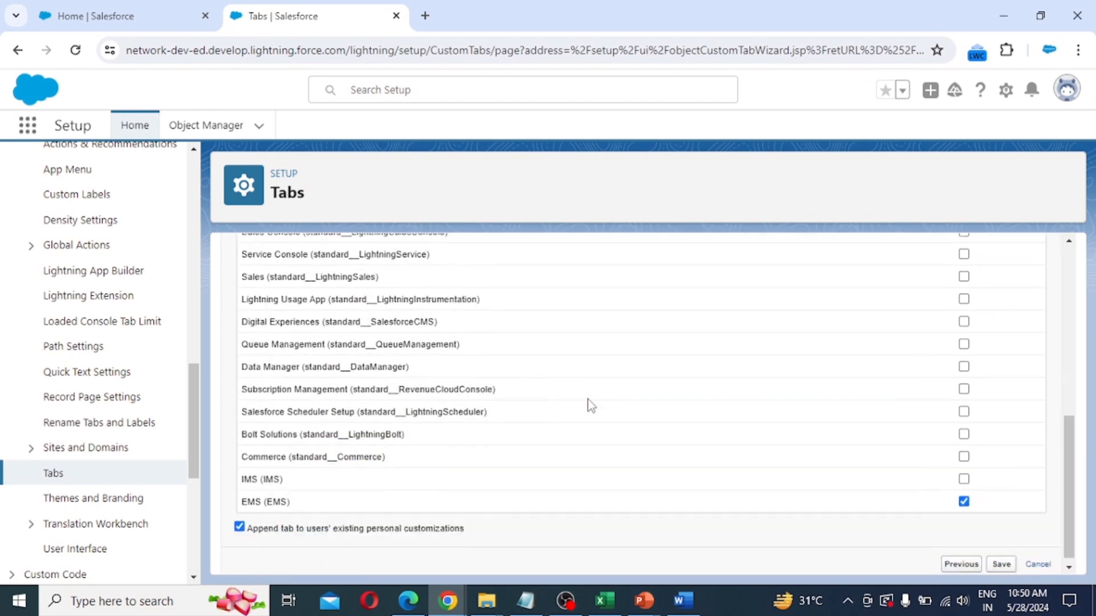
{"action": "left_click", "coordinate": [1004, 558]}
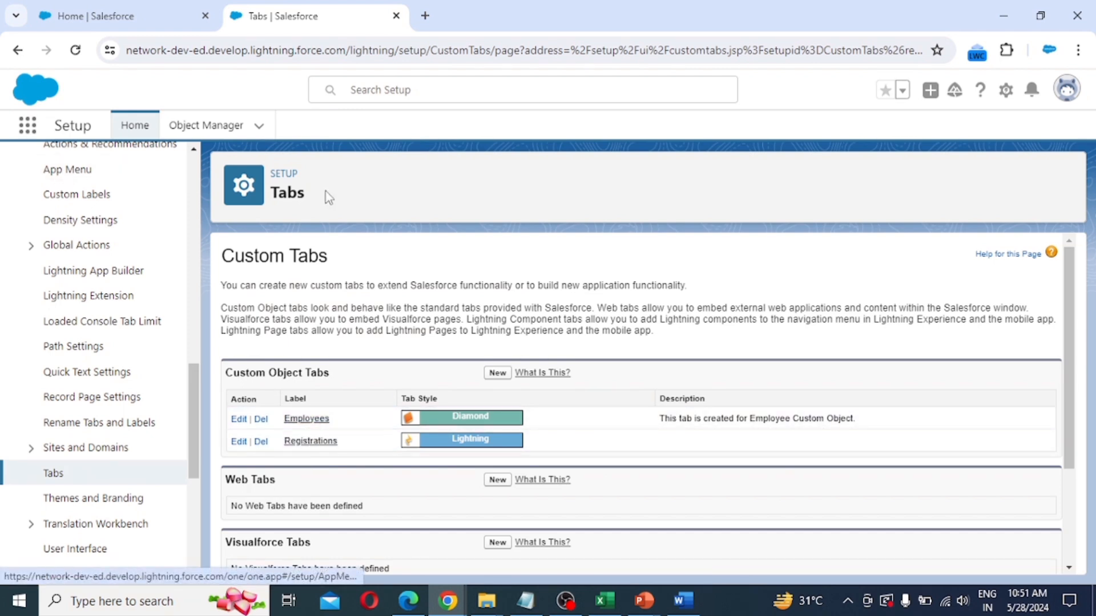
Reload the EMS app's home page and open its Employees tab.
{"action": "left_click", "coordinate": [148, 19]}
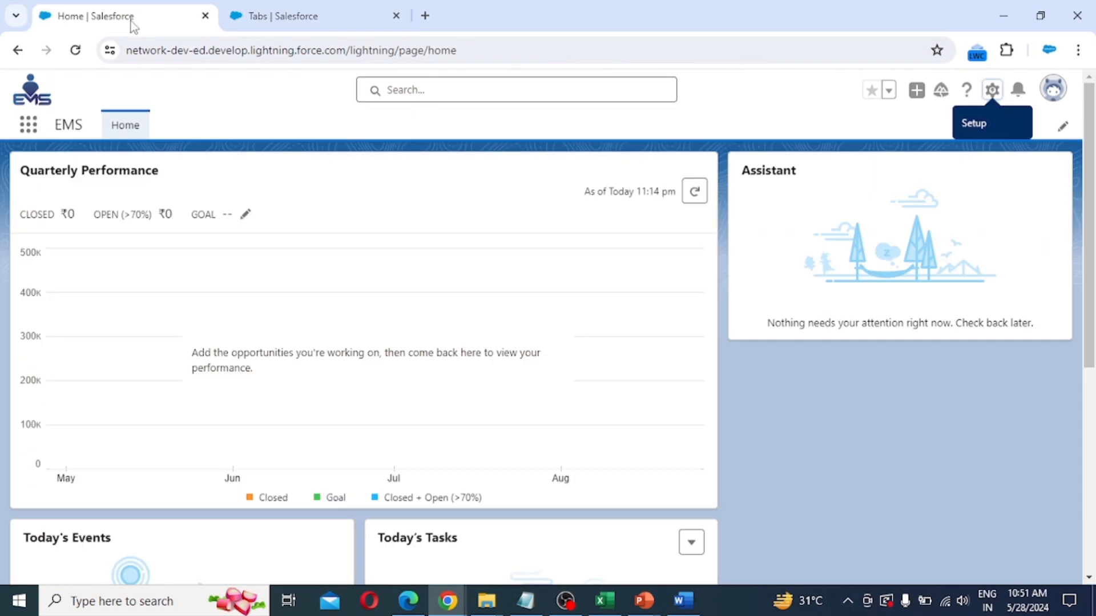
{"action": "left_click", "coordinate": [75, 51]}
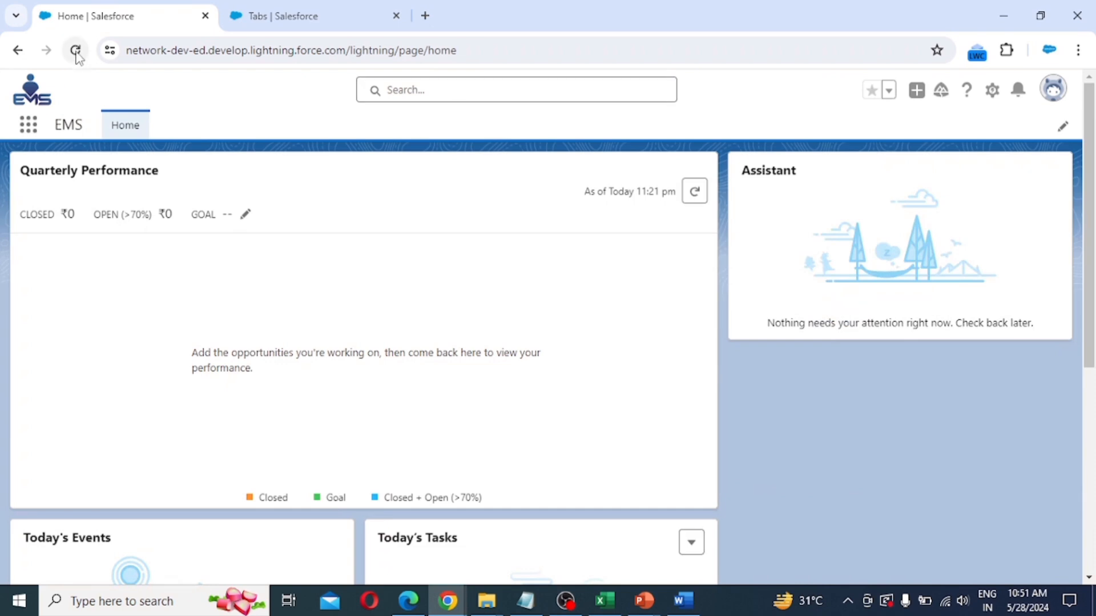
{"action": "left_click", "coordinate": [76, 50]}
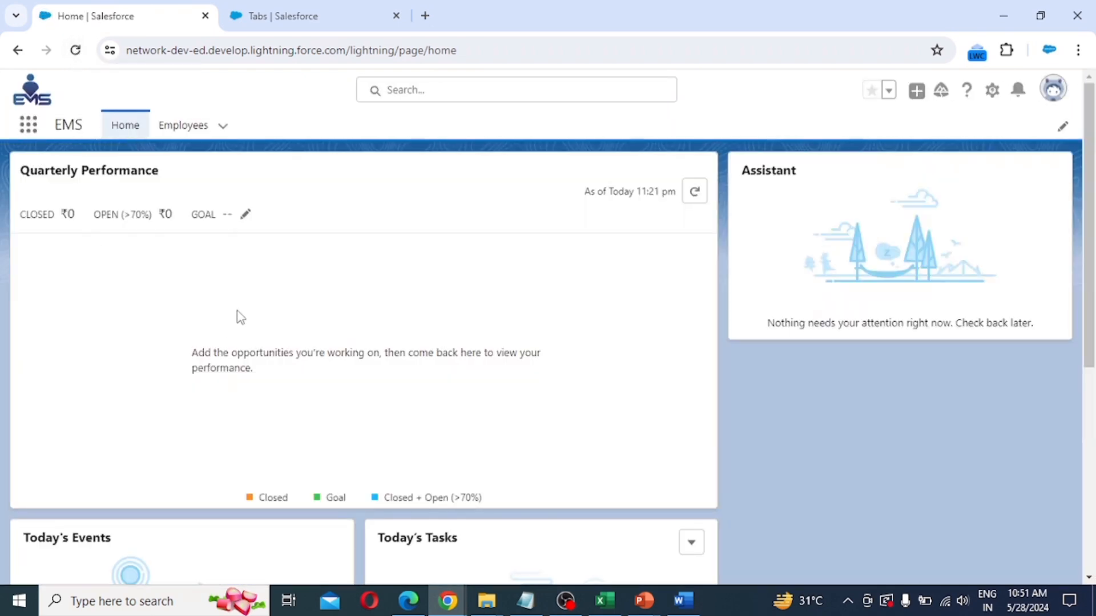
{"action": "left_click", "coordinate": [184, 129]}
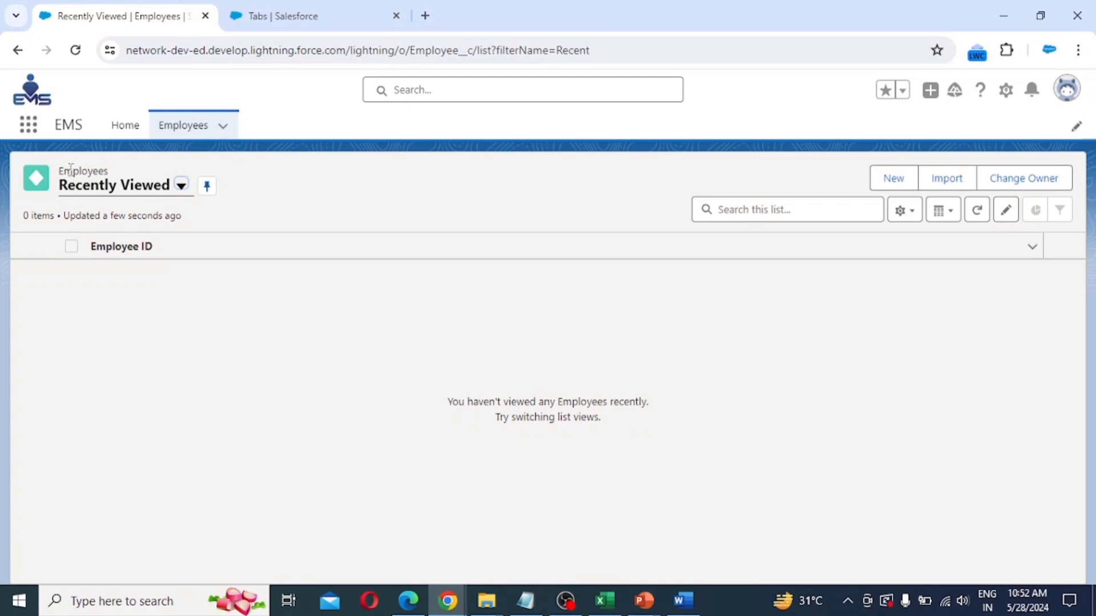
Check the list views offered for Employees and switch to the presentation slide about fields in Salesforce.
{"action": "left_click", "coordinate": [182, 188]}
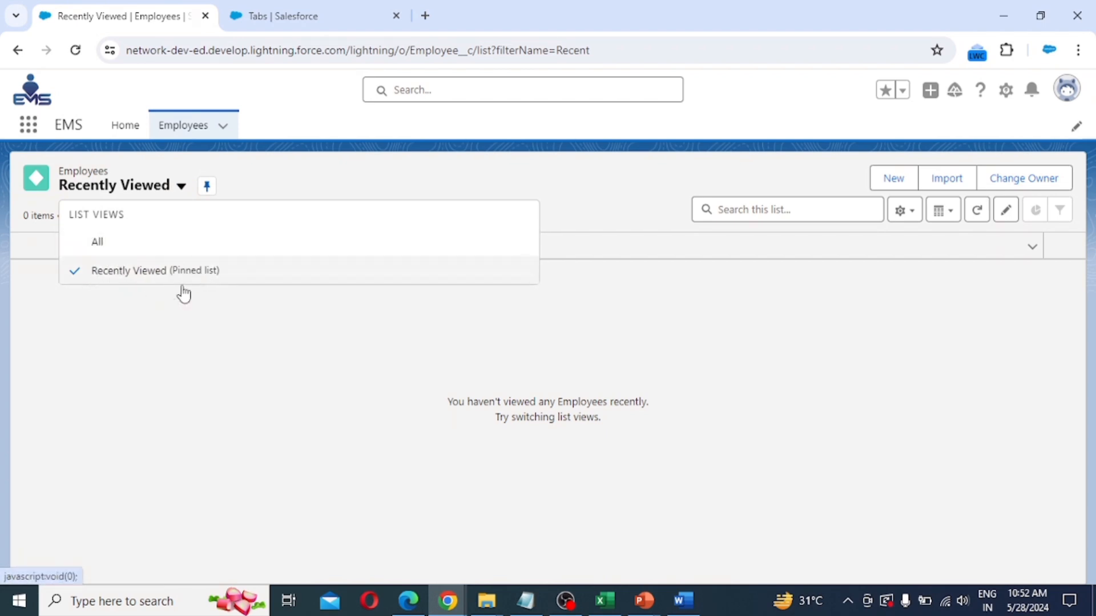
{"action": "left_click", "coordinate": [188, 337]}
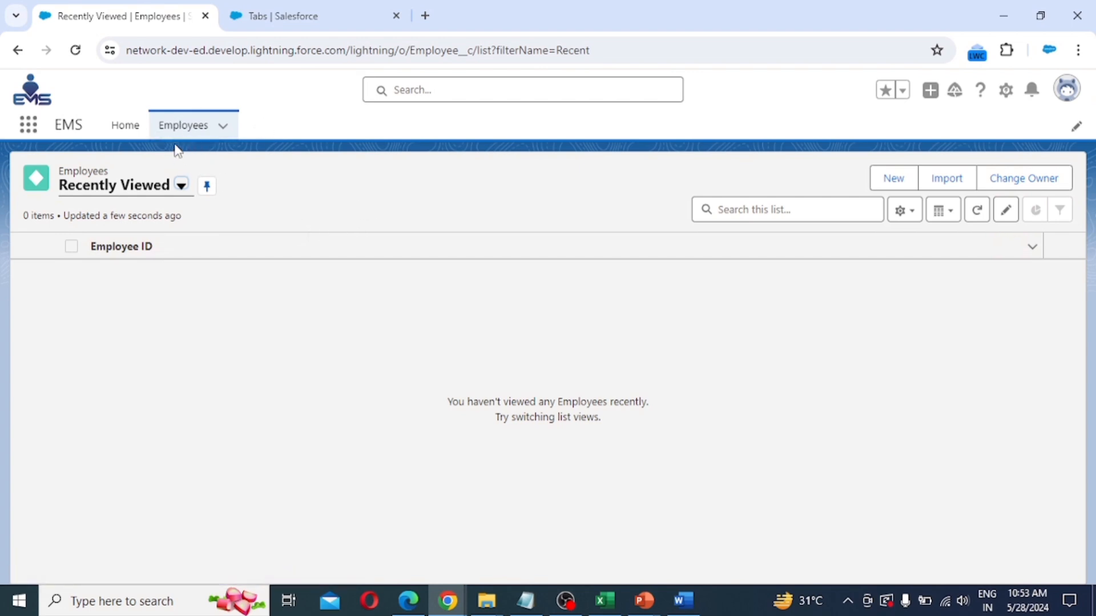
{"action": "key", "text": "alt+Tab"}
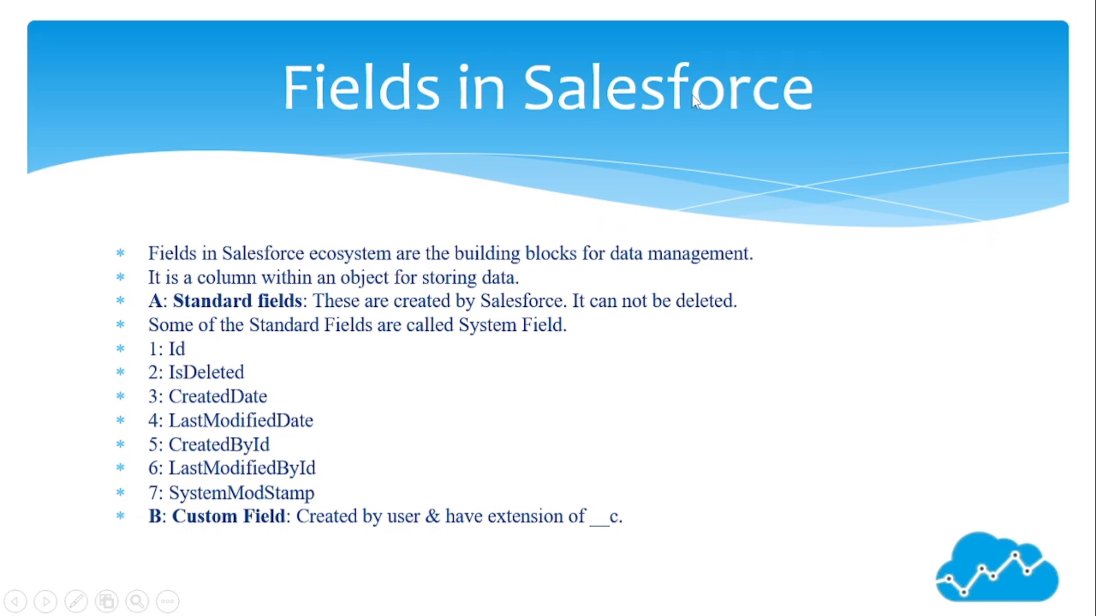
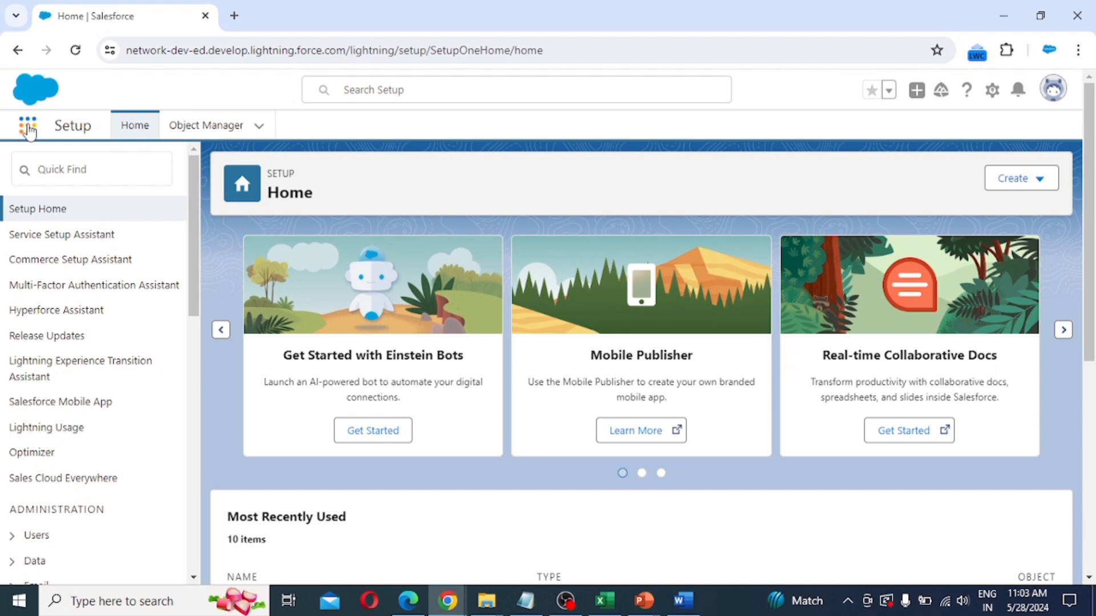
Find the EMS app by searching for "ems", launch it and open its Employees tab.
{"action": "left_click", "coordinate": [28, 127]}
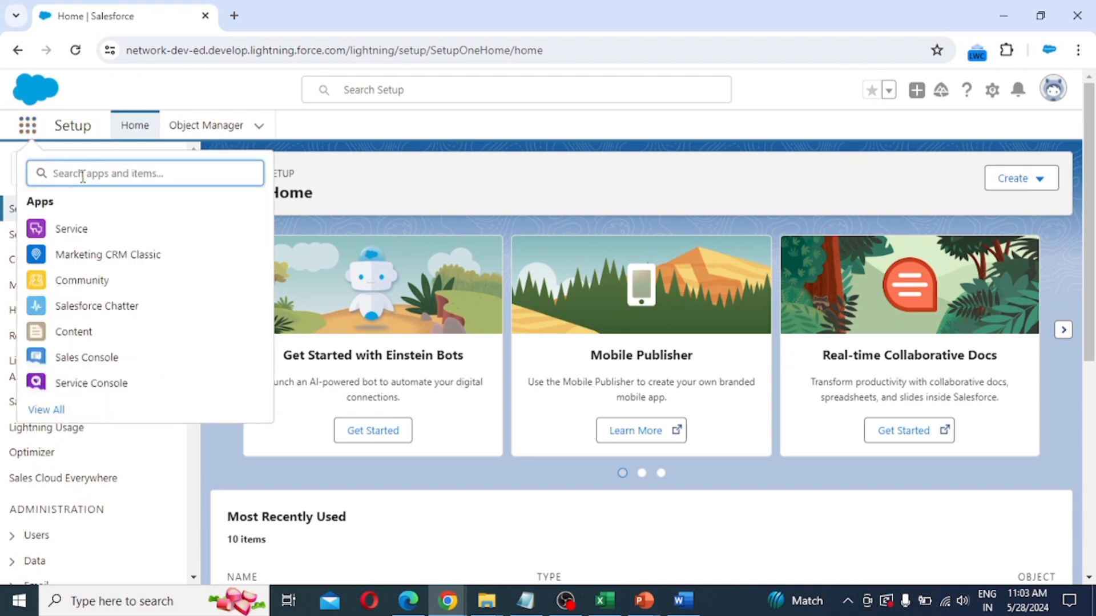
{"action": "type", "text": "em"}
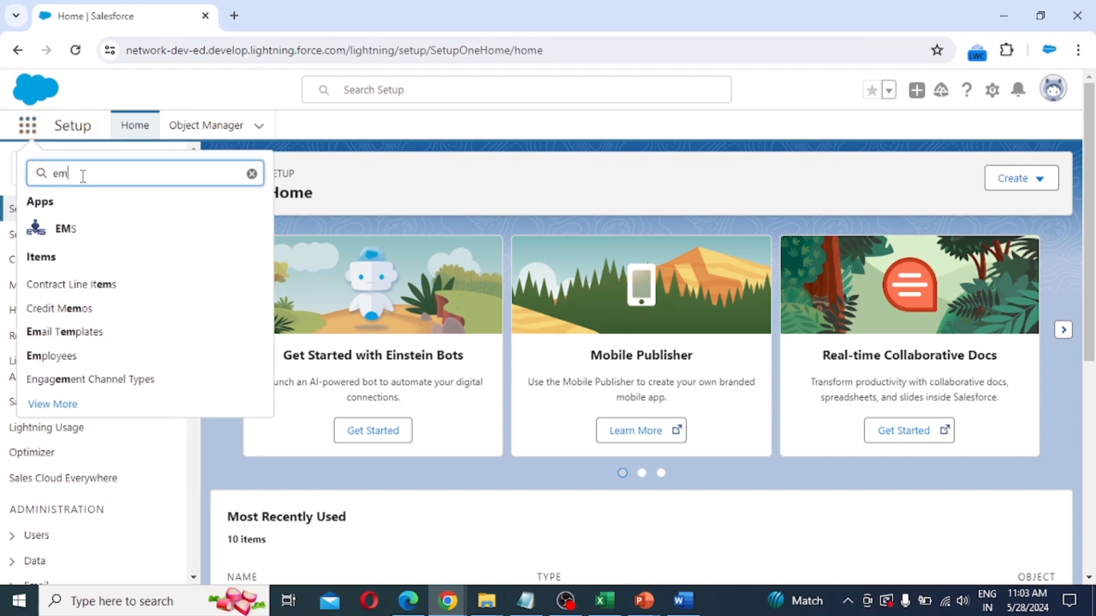
{"action": "type", "text": "s"}
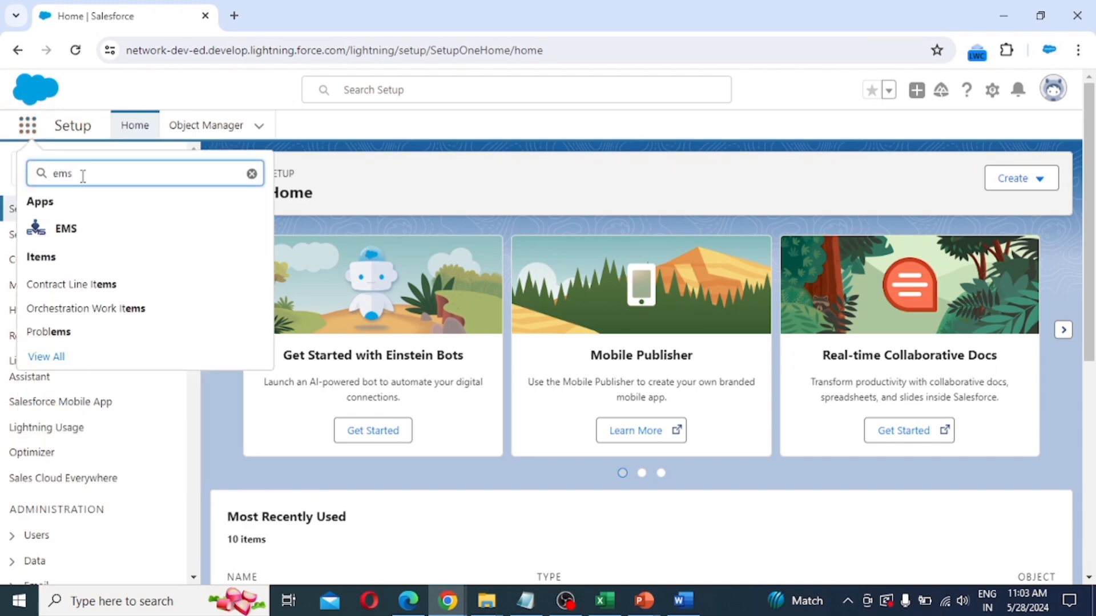
{"action": "left_click", "coordinate": [67, 231]}
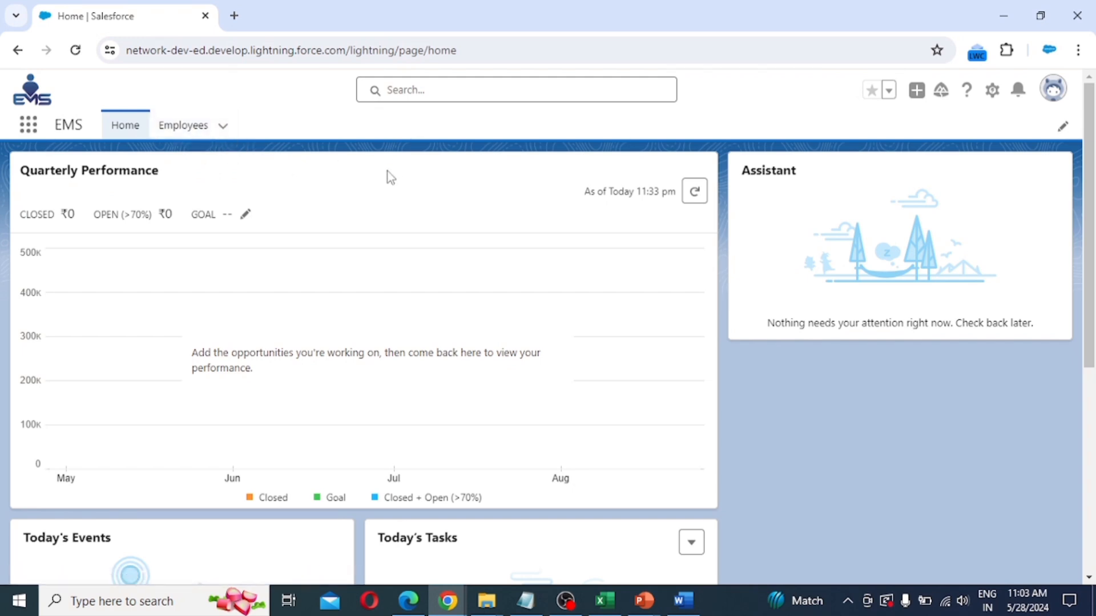
{"action": "left_click", "coordinate": [191, 130]}
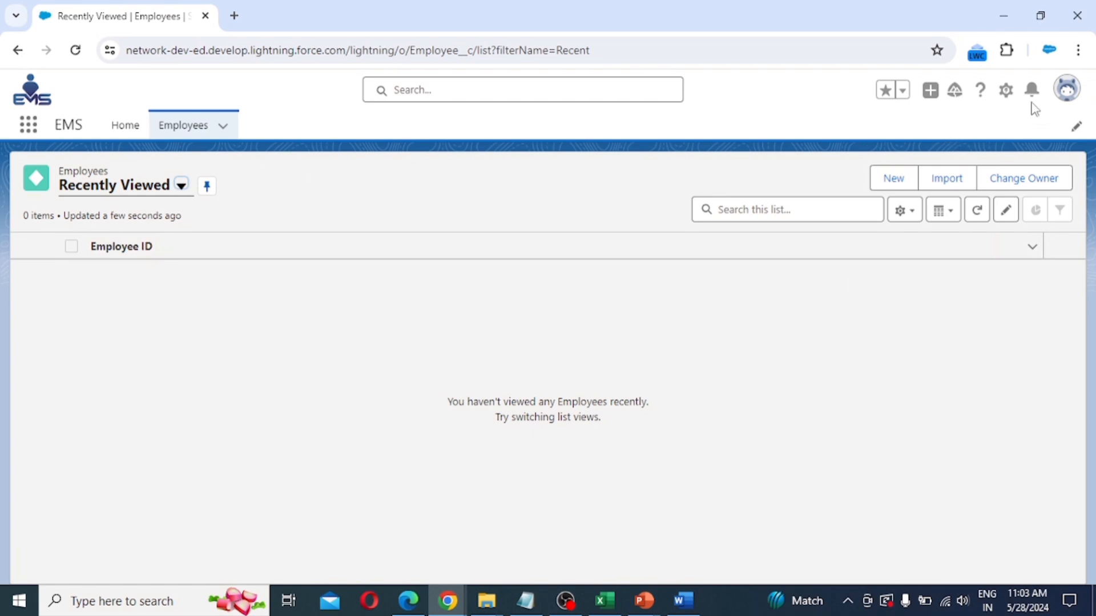
Open Setup for the current app and go to the Object Manager under Objects and Fields.
{"action": "left_click", "coordinate": [1007, 92]}
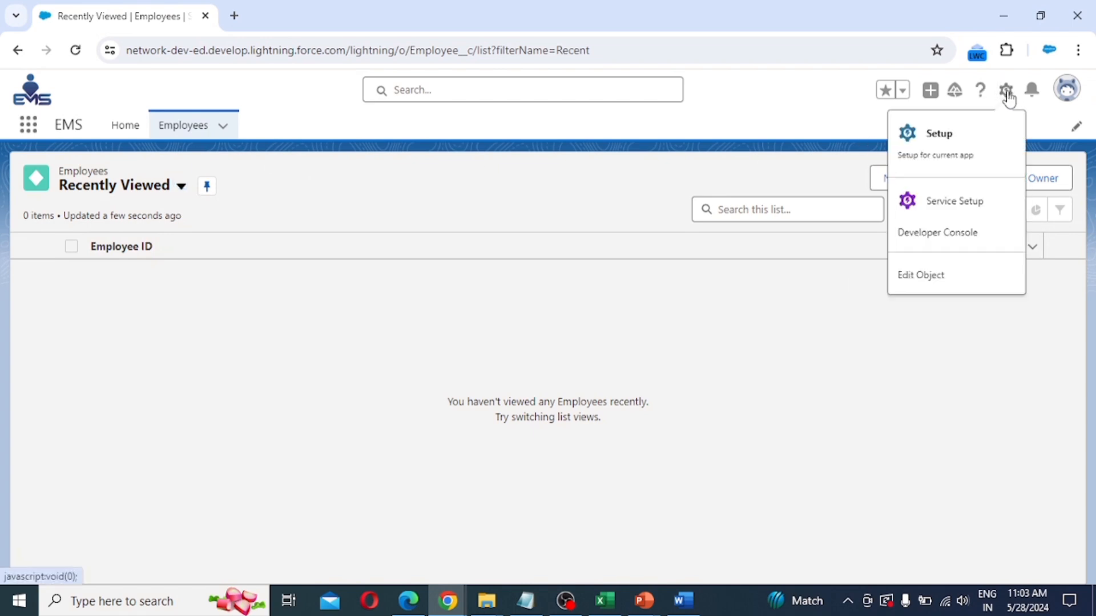
{"action": "left_click", "coordinate": [939, 150]}
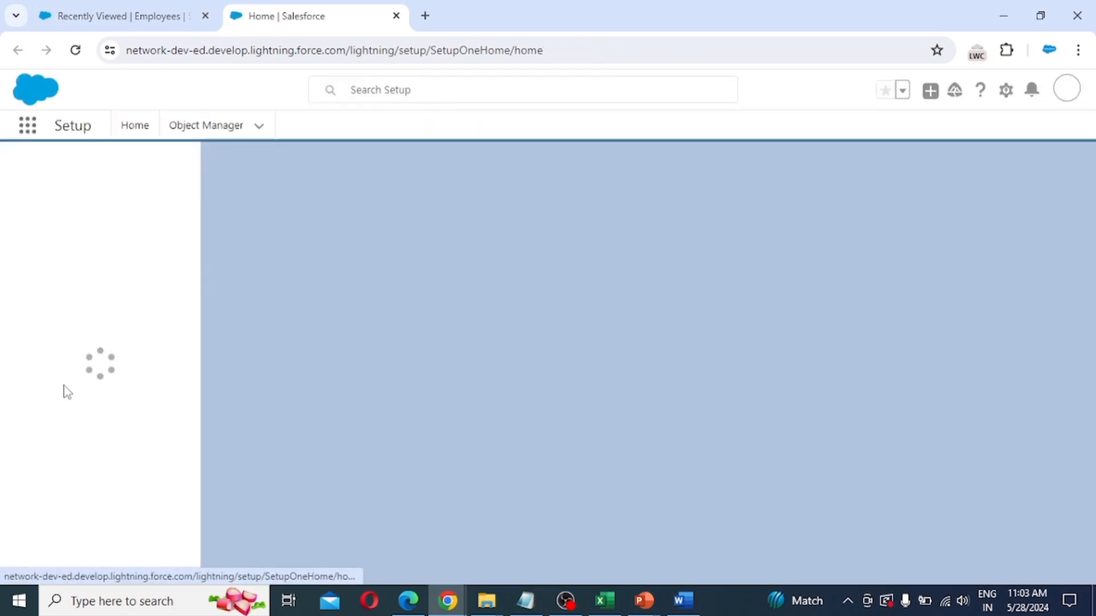
{"action": "scroll", "coordinate": [39, 469], "scroll_direction": "down", "scroll_amount": 4}
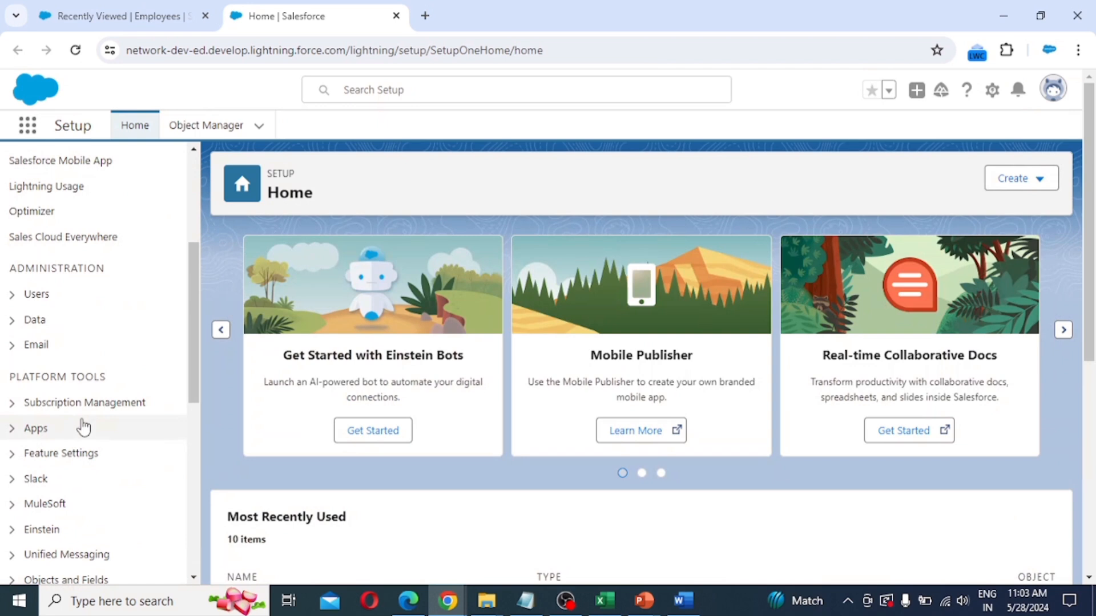
{"action": "scroll", "coordinate": [82, 427], "scroll_direction": "down", "scroll_amount": 1}
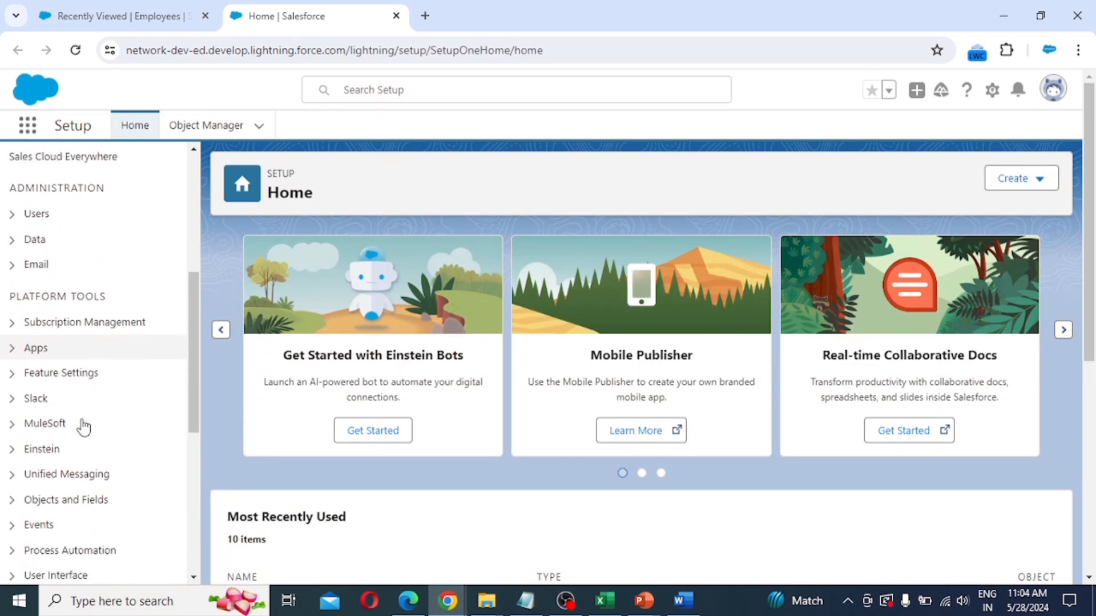
{"action": "left_click", "coordinate": [12, 500]}
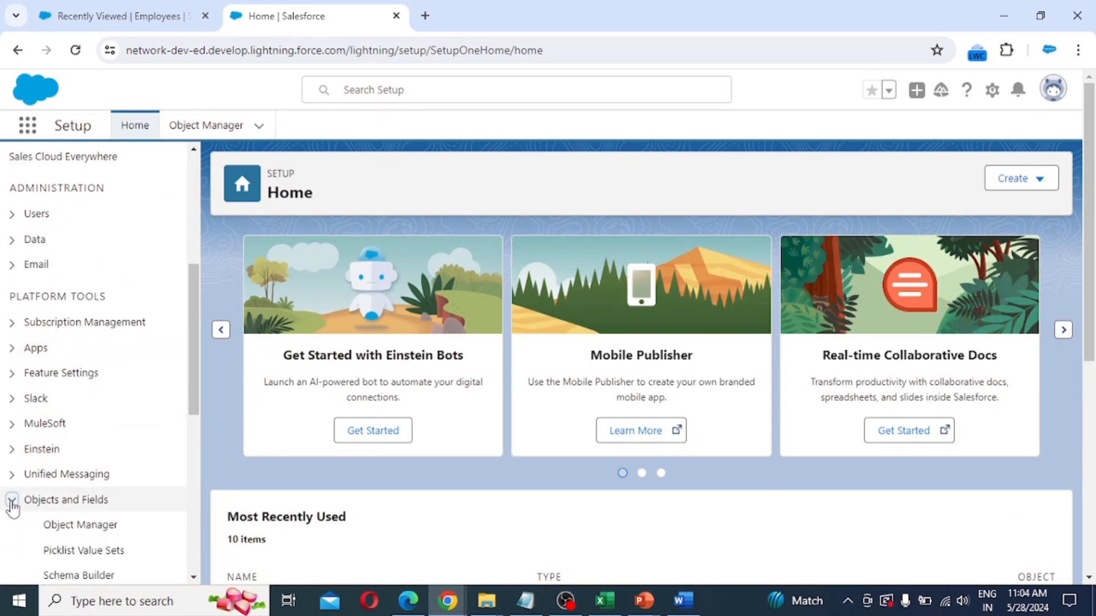
{"action": "left_click", "coordinate": [80, 530]}
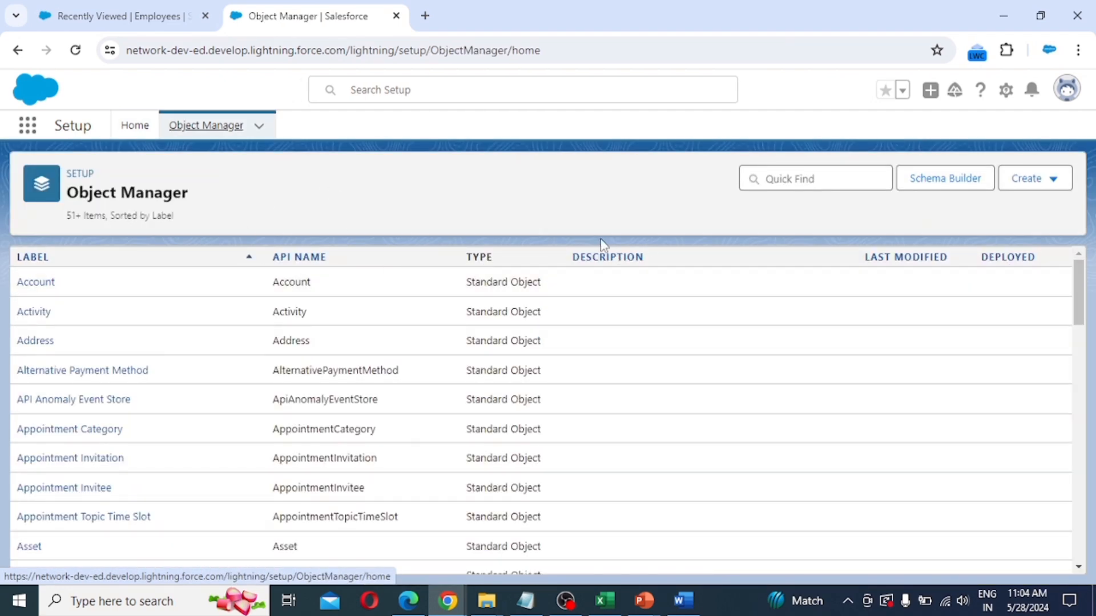
Search the objects for "employee", open the Employee custom object and show its fields and relationships.
{"action": "left_click", "coordinate": [811, 180]}
{"action": "type", "text": "e"}
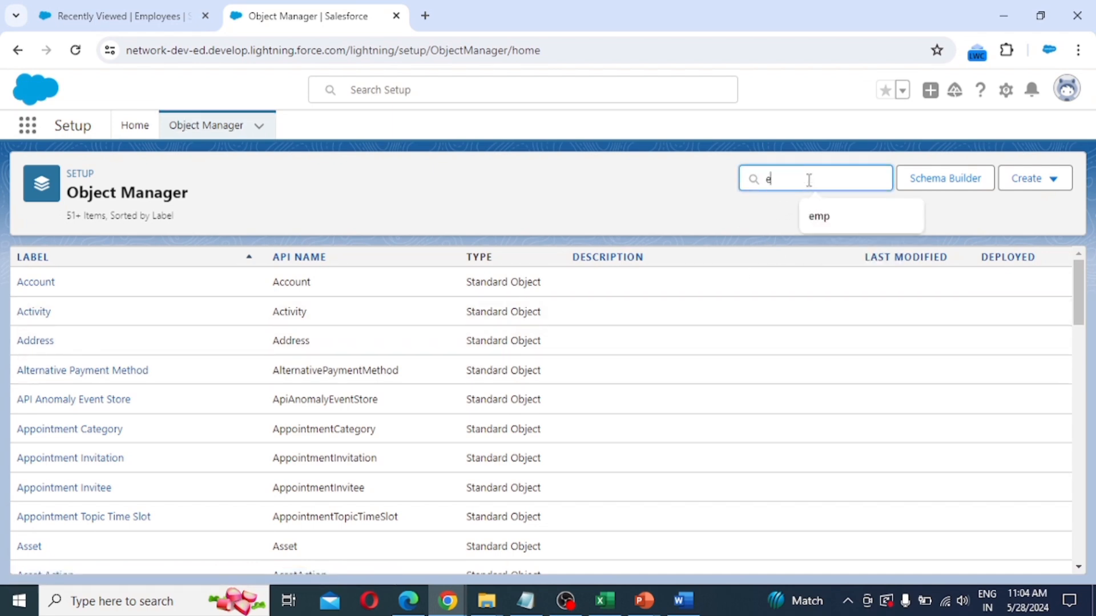
{"action": "type", "text": "mpl"}
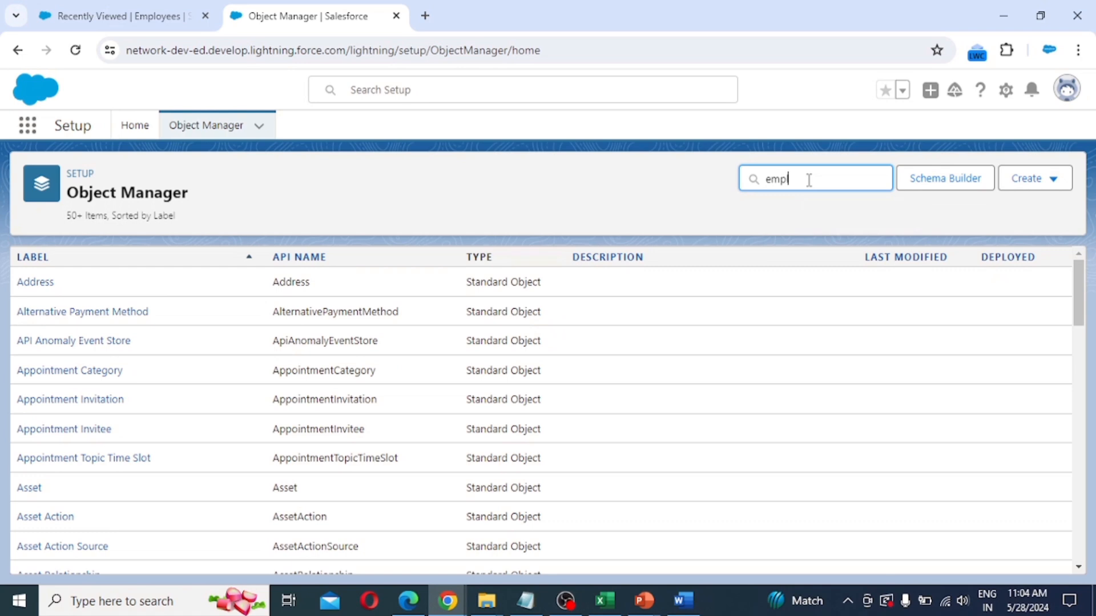
{"action": "type", "text": "o"}
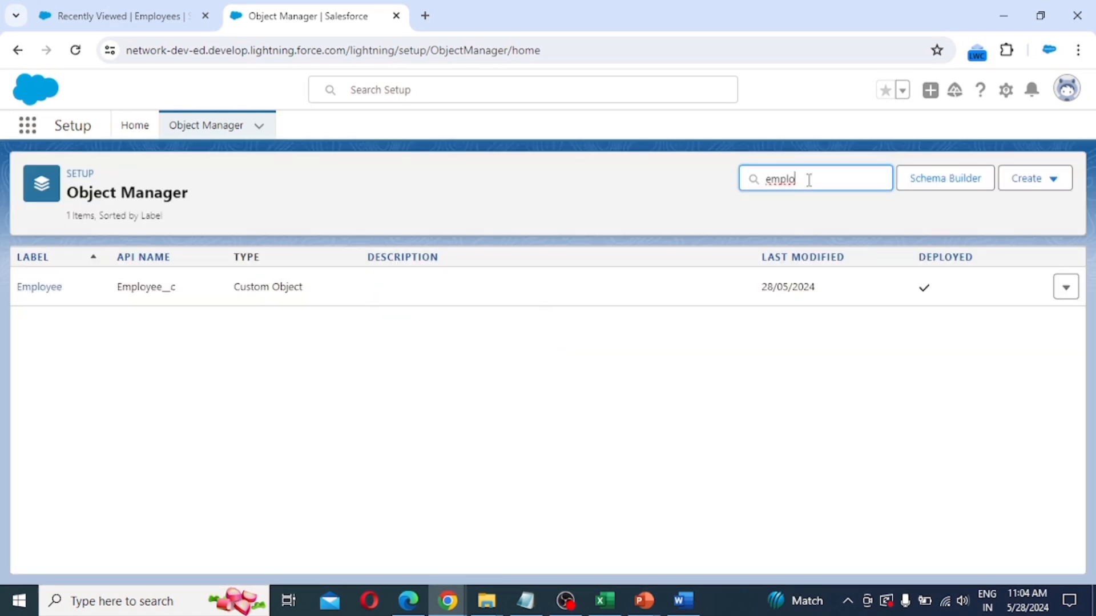
{"action": "type", "text": "yee"}
{"action": "left_click", "coordinate": [44, 290]}
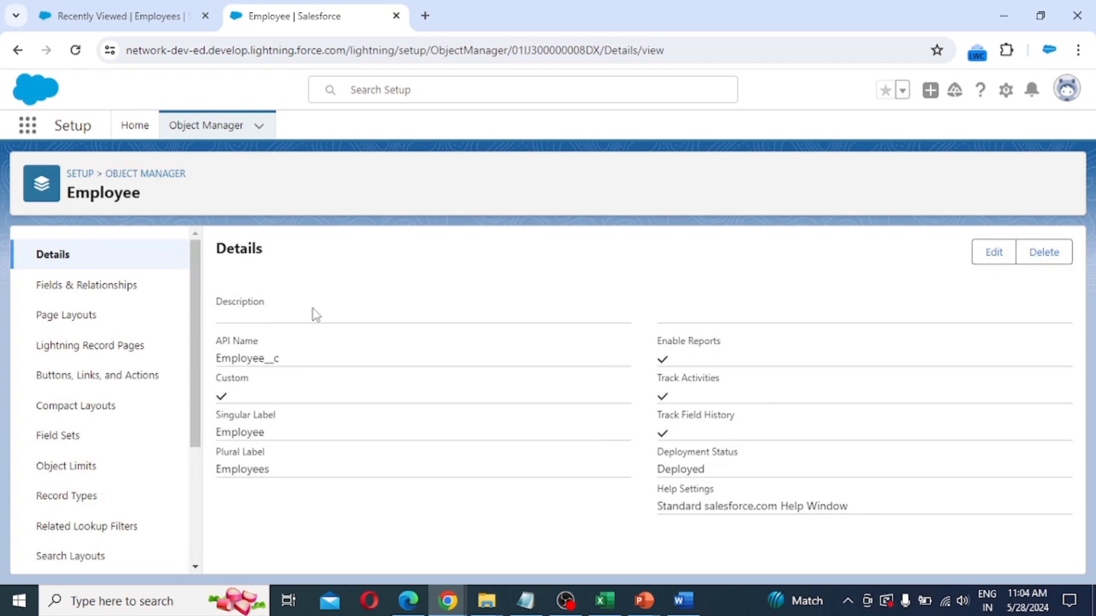
{"action": "left_click", "coordinate": [87, 289]}
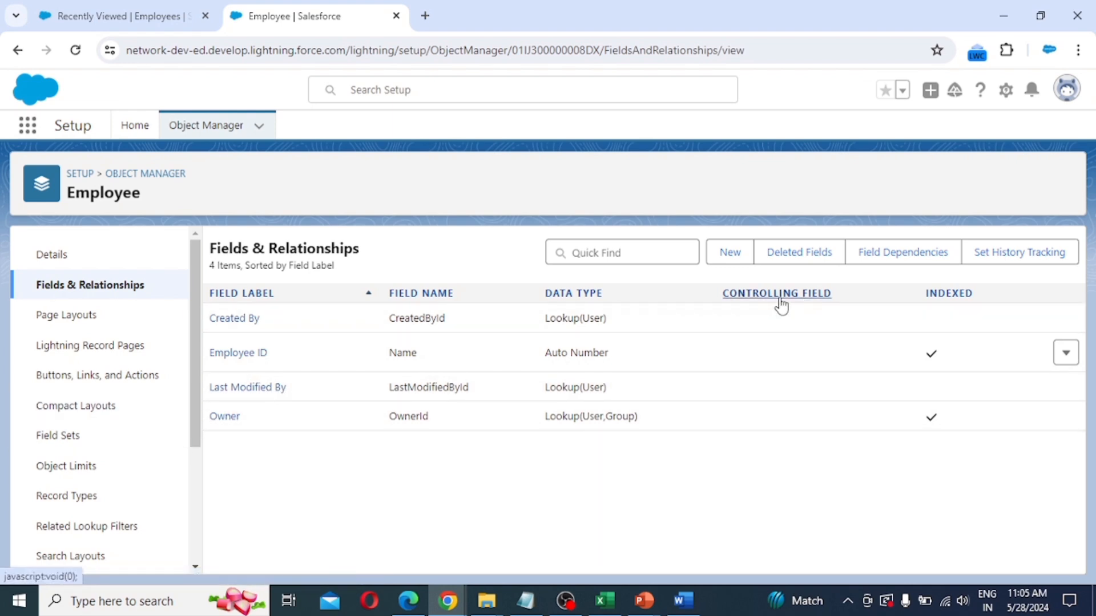
Start a new custom field on the Employee object and choose Text as its data type.
{"action": "left_click", "coordinate": [731, 262]}
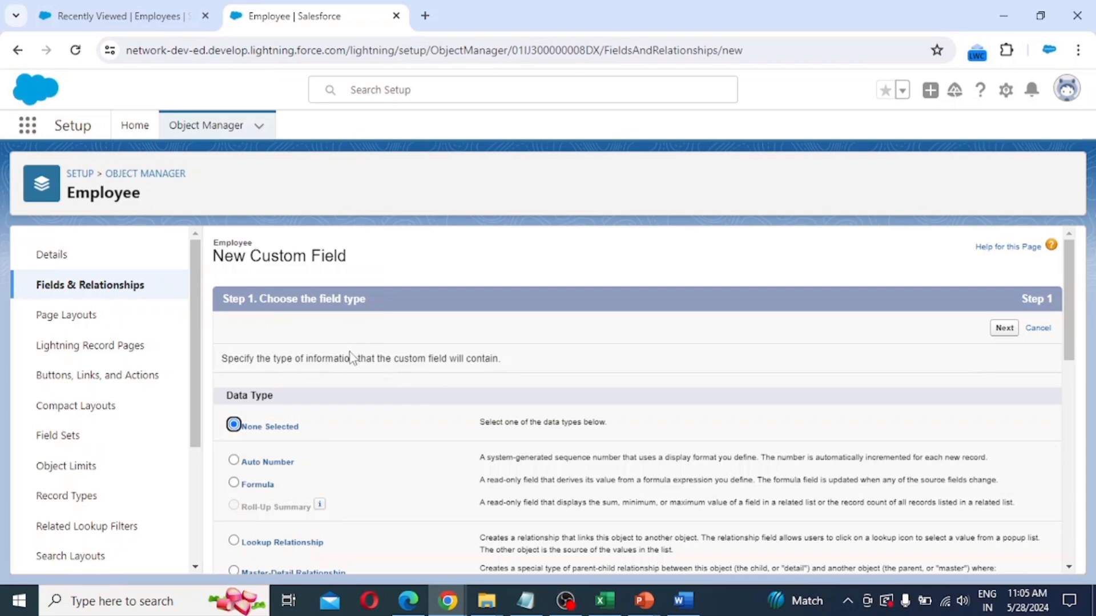
{"action": "scroll", "coordinate": [260, 399], "scroll_direction": "down", "scroll_amount": 1}
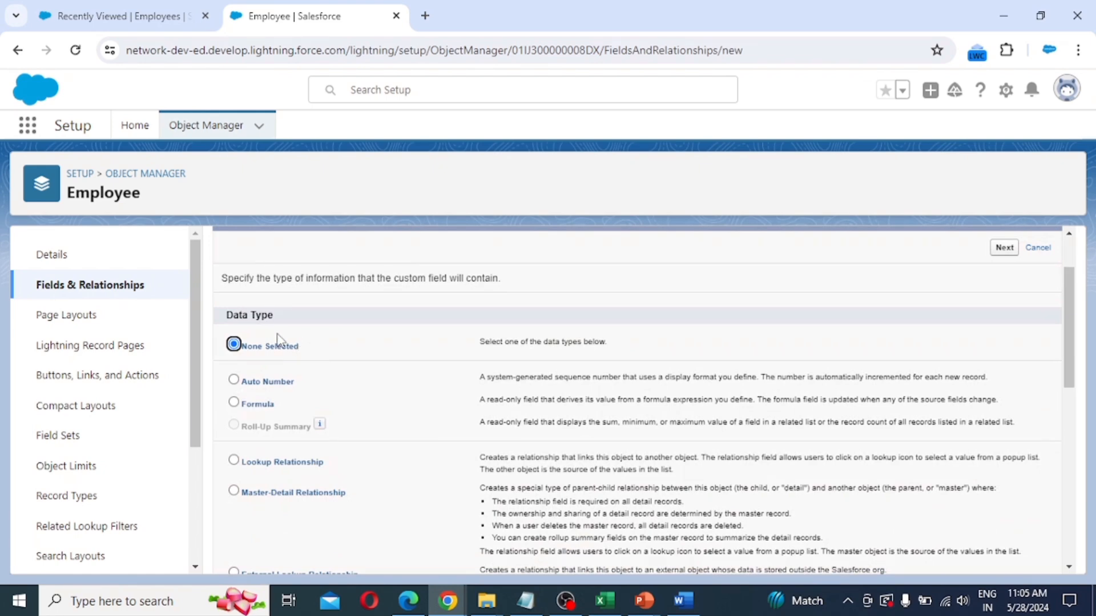
{"action": "scroll", "coordinate": [278, 340], "scroll_direction": "down", "scroll_amount": 6}
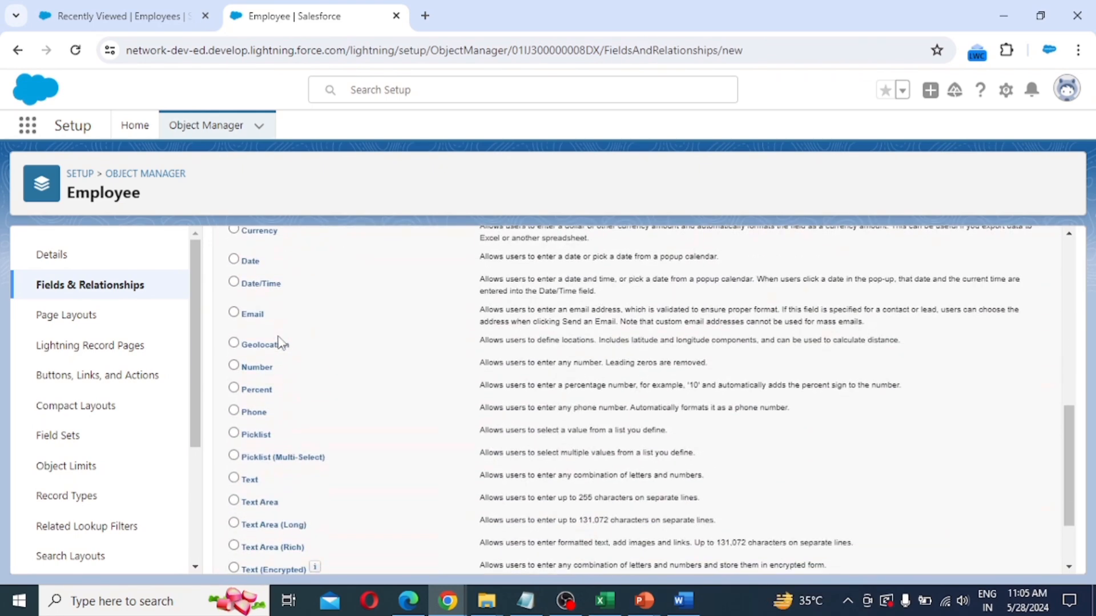
{"action": "scroll", "coordinate": [277, 339], "scroll_direction": "down", "scroll_amount": 1}
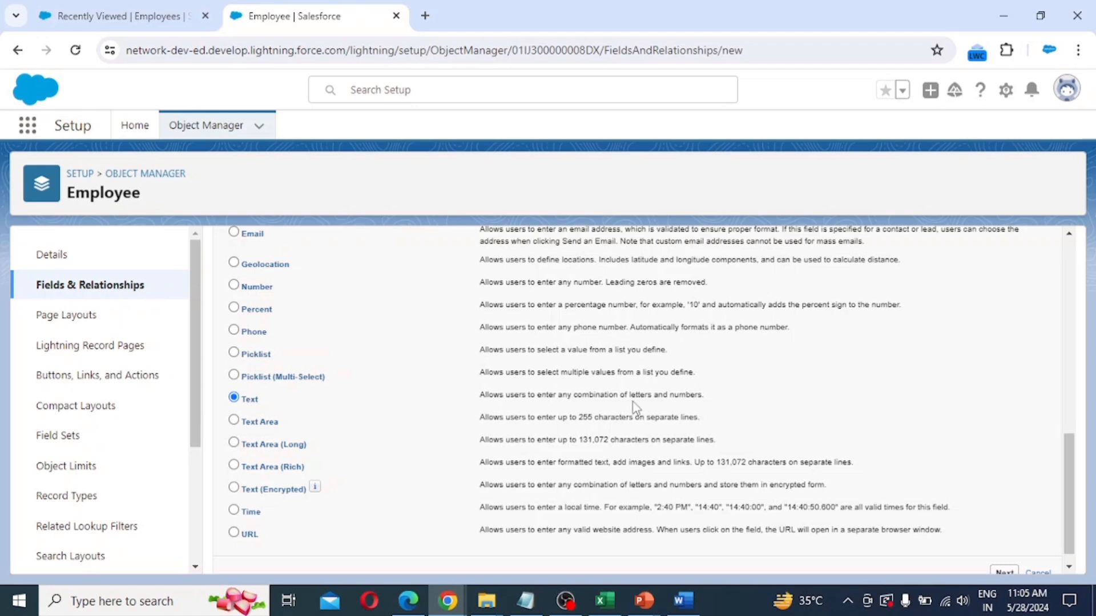
{"action": "scroll", "coordinate": [745, 414], "scroll_direction": "down", "scroll_amount": 1}
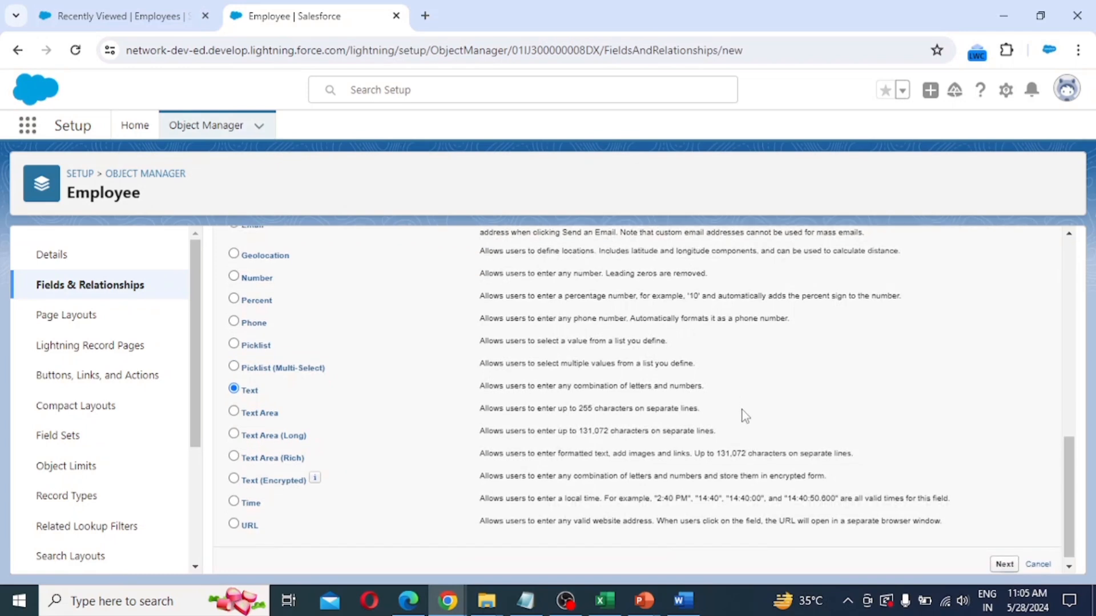
{"action": "left_click", "coordinate": [1005, 557]}
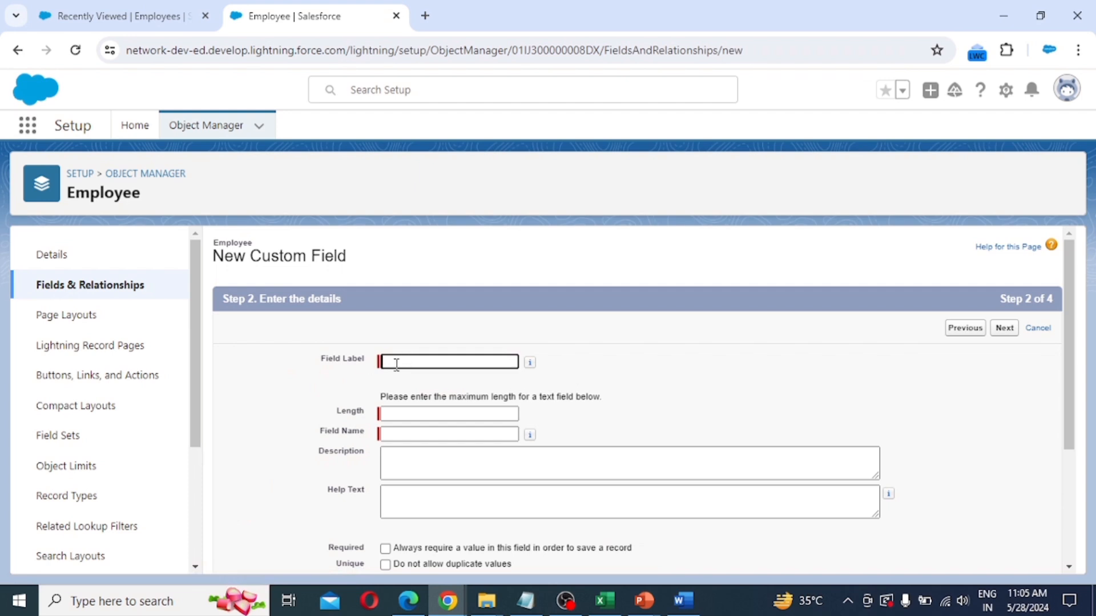
Label the text field Name with a maximum length of 50 and continue to field-level security.
{"action": "left_click", "coordinate": [407, 362]}
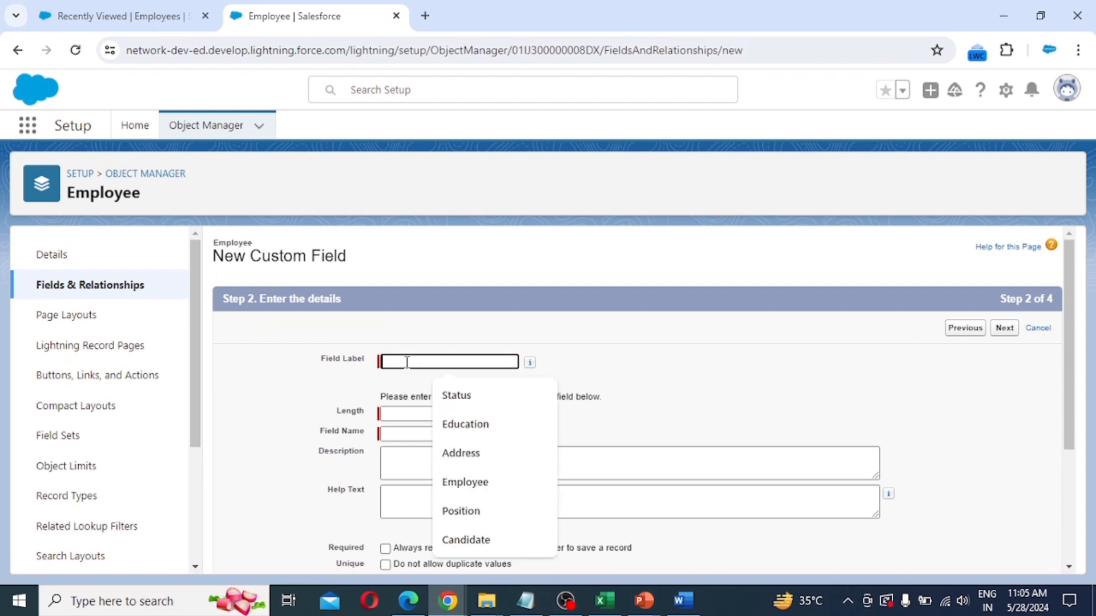
{"action": "type", "text": "Name"}
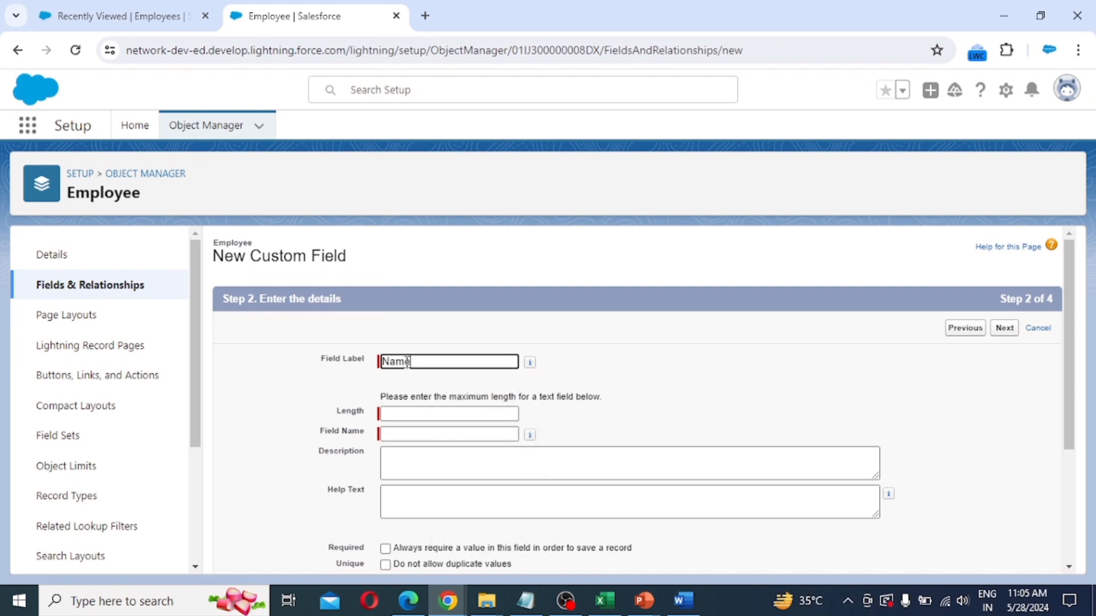
{"action": "key", "text": "Tab"}
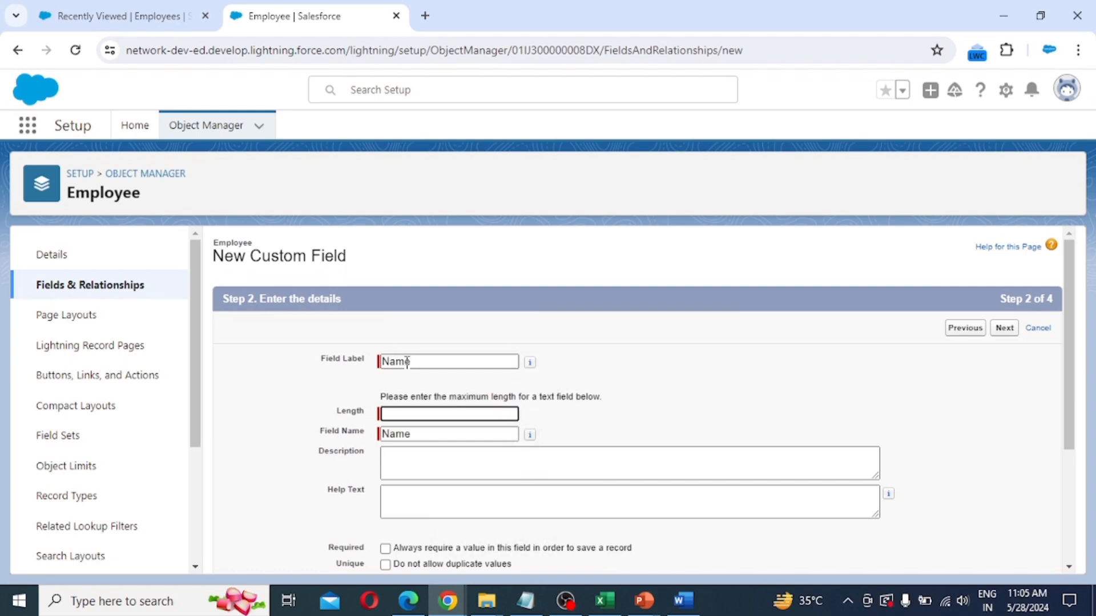
{"action": "type", "text": "50"}
{"action": "scroll", "coordinate": [457, 459], "scroll_direction": "down", "scroll_amount": 1}
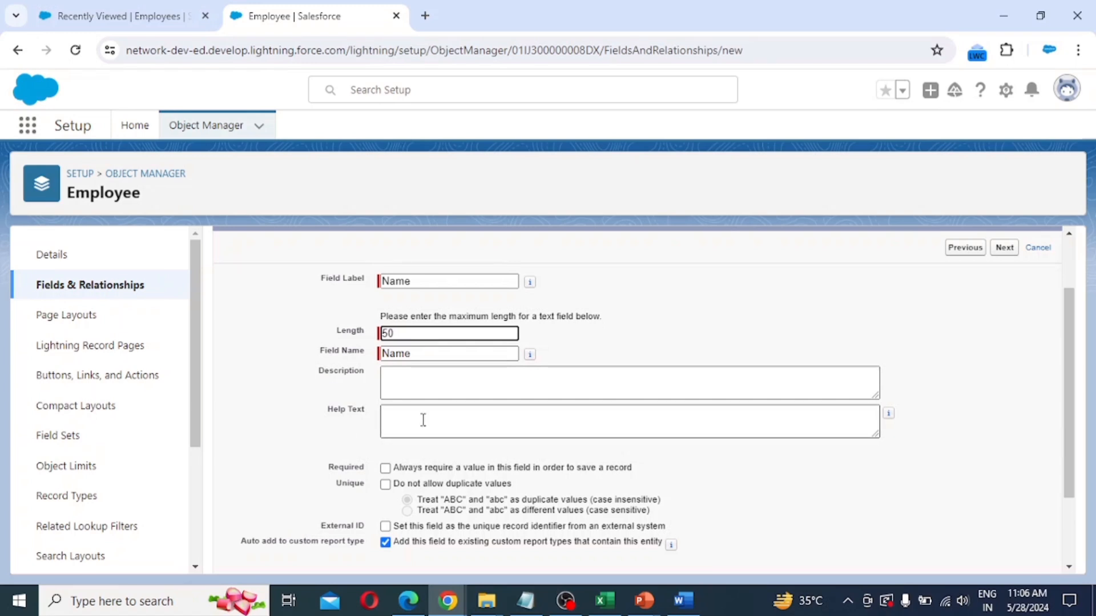
{"action": "scroll", "coordinate": [403, 488], "scroll_direction": "down", "scroll_amount": 1}
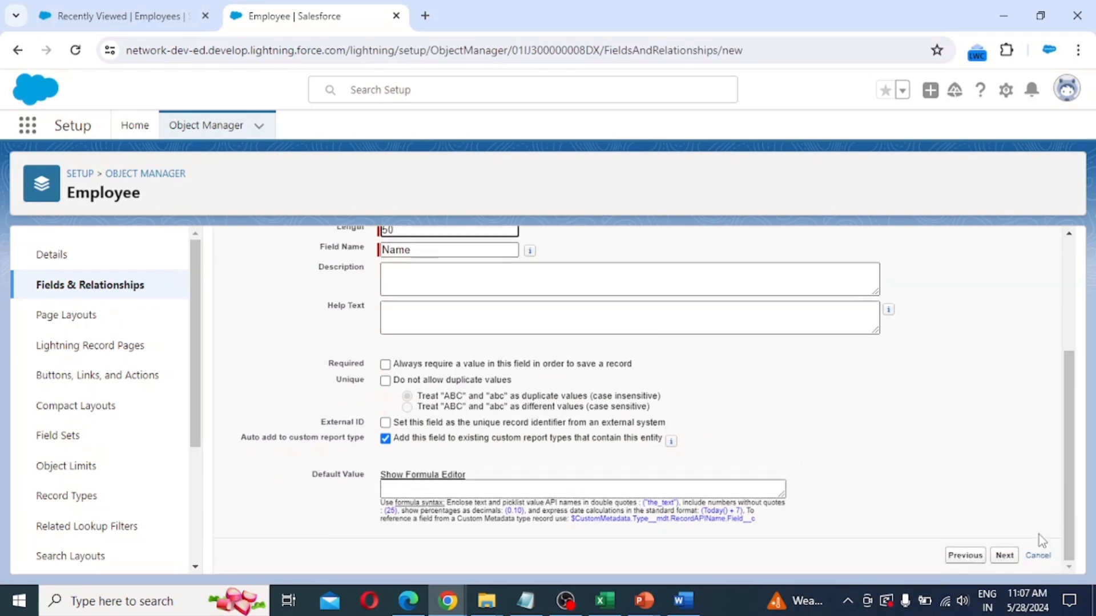
{"action": "left_click", "coordinate": [1006, 557]}
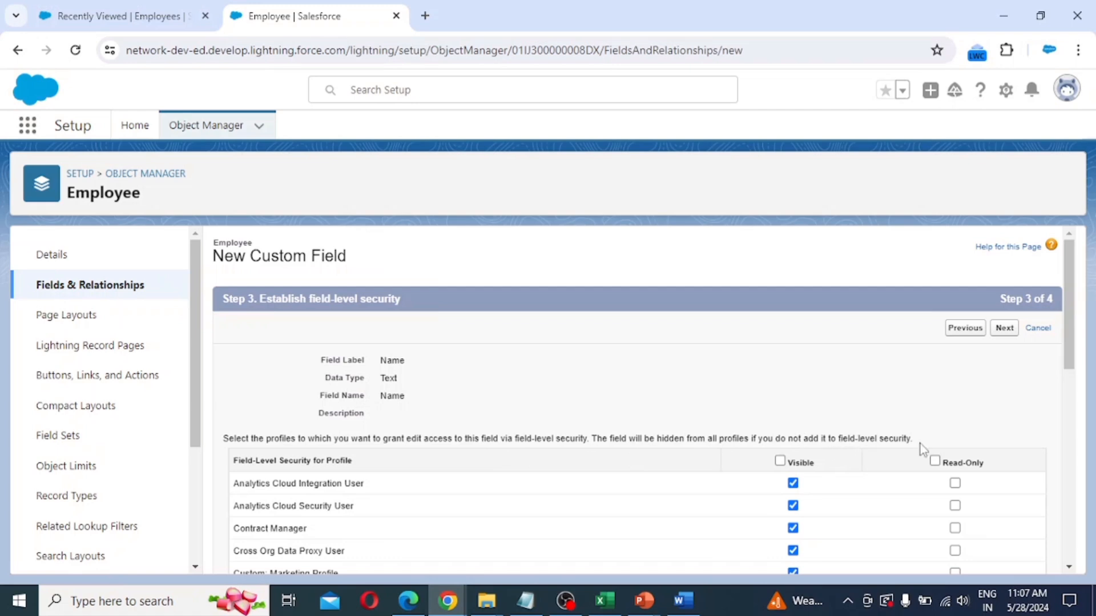
Review the profiles, accept the default field-level security and Employee Layout for the Name field, and save it to start another field.
{"action": "scroll", "coordinate": [849, 494], "scroll_direction": "down", "scroll_amount": 3}
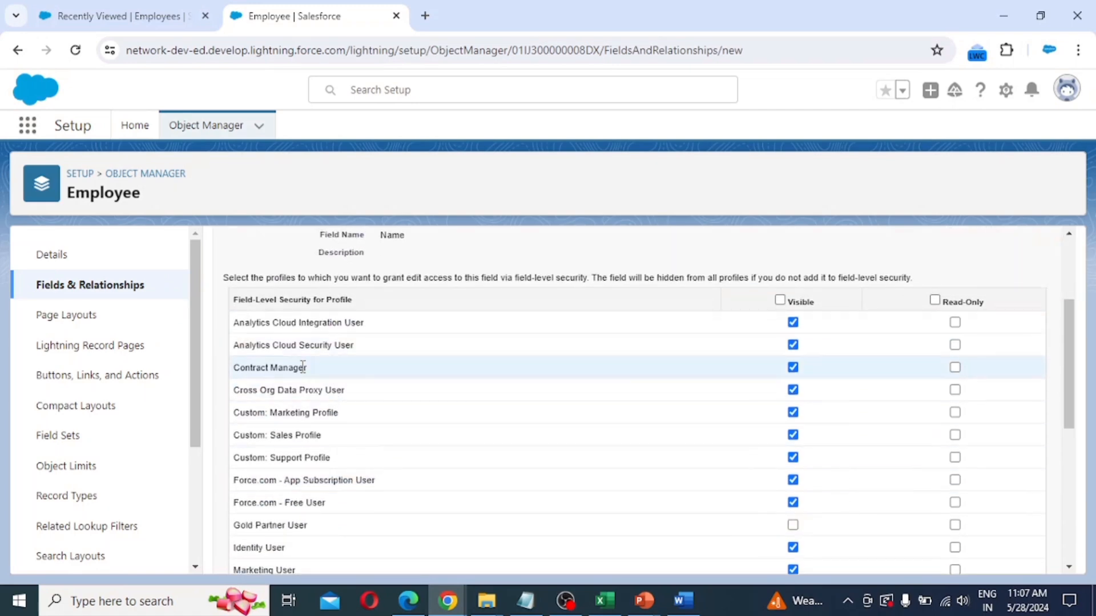
{"action": "scroll", "coordinate": [299, 469], "scroll_direction": "down", "scroll_amount": 6}
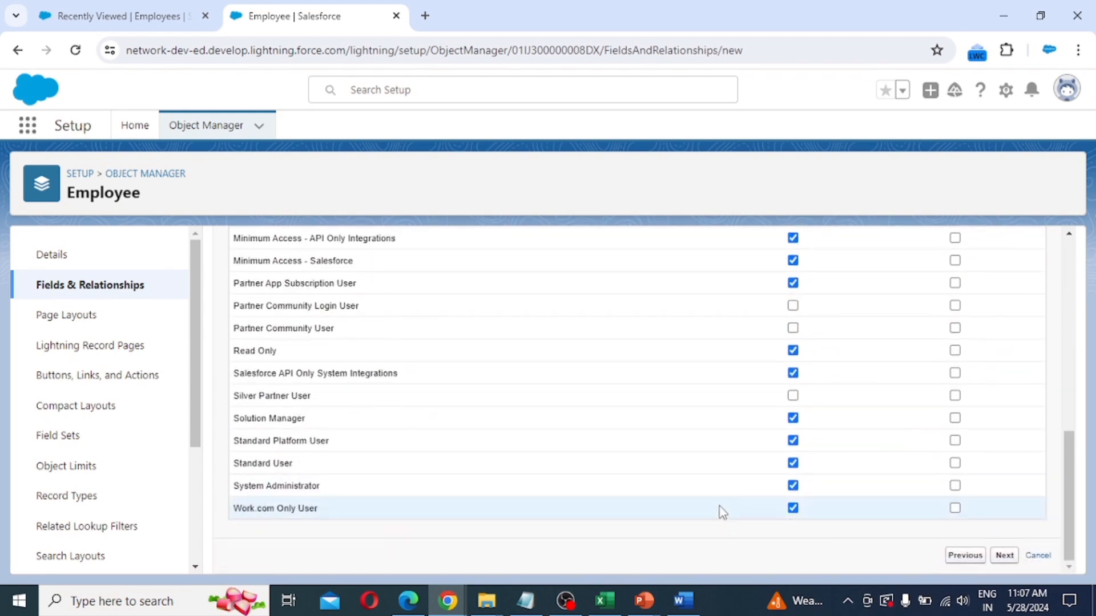
{"action": "scroll", "coordinate": [720, 507], "scroll_direction": "up", "scroll_amount": 8}
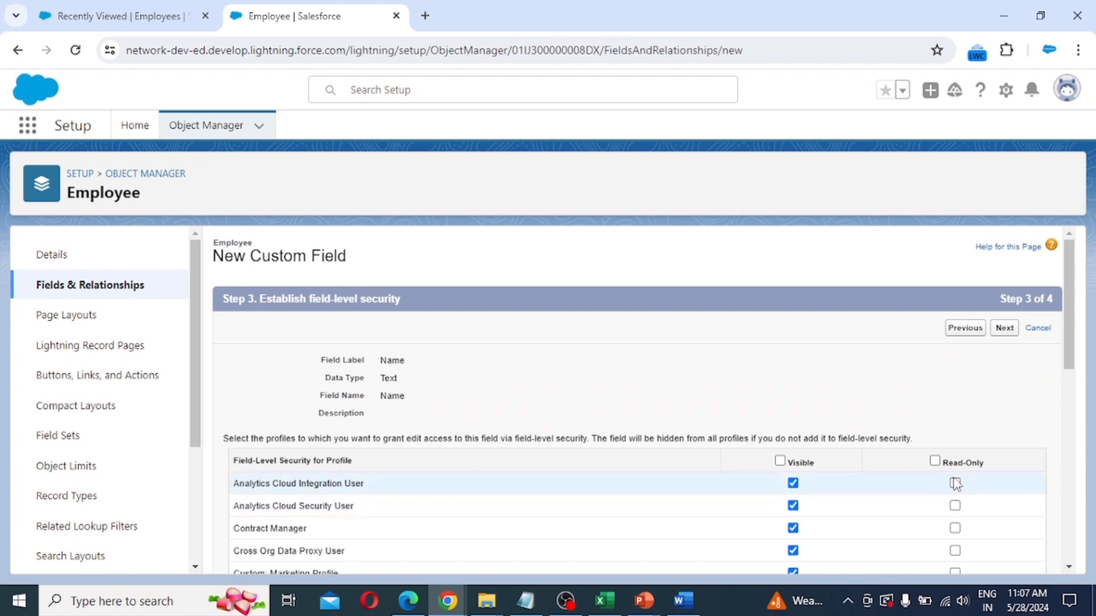
{"action": "scroll", "coordinate": [799, 497], "scroll_direction": "down", "scroll_amount": 3}
{"action": "scroll", "coordinate": [799, 497], "scroll_direction": "down", "scroll_amount": 6}
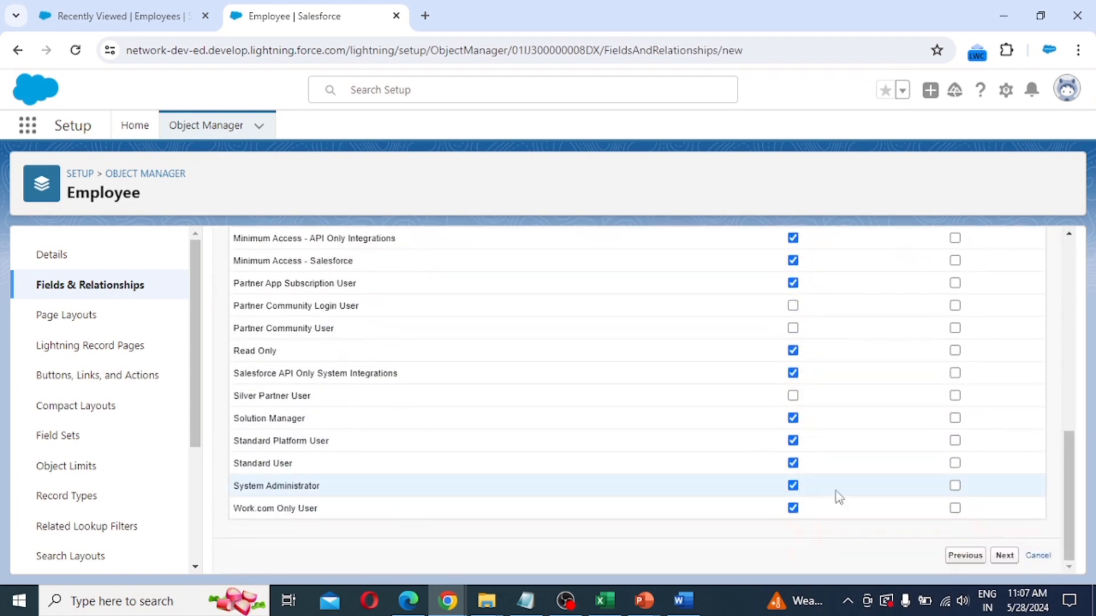
{"action": "left_click", "coordinate": [1004, 556]}
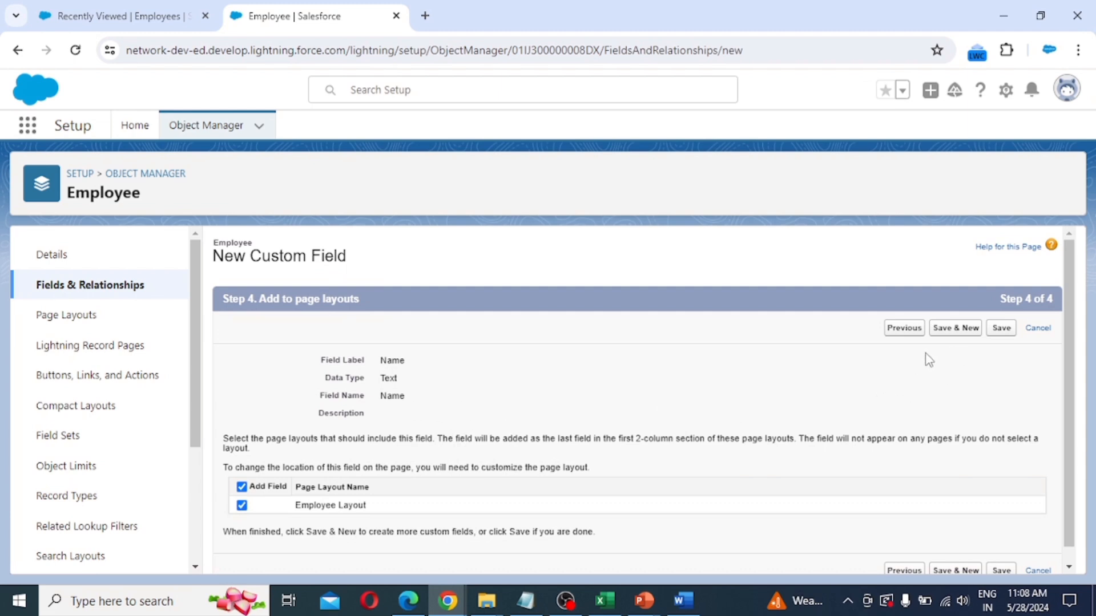
{"action": "left_click", "coordinate": [957, 331]}
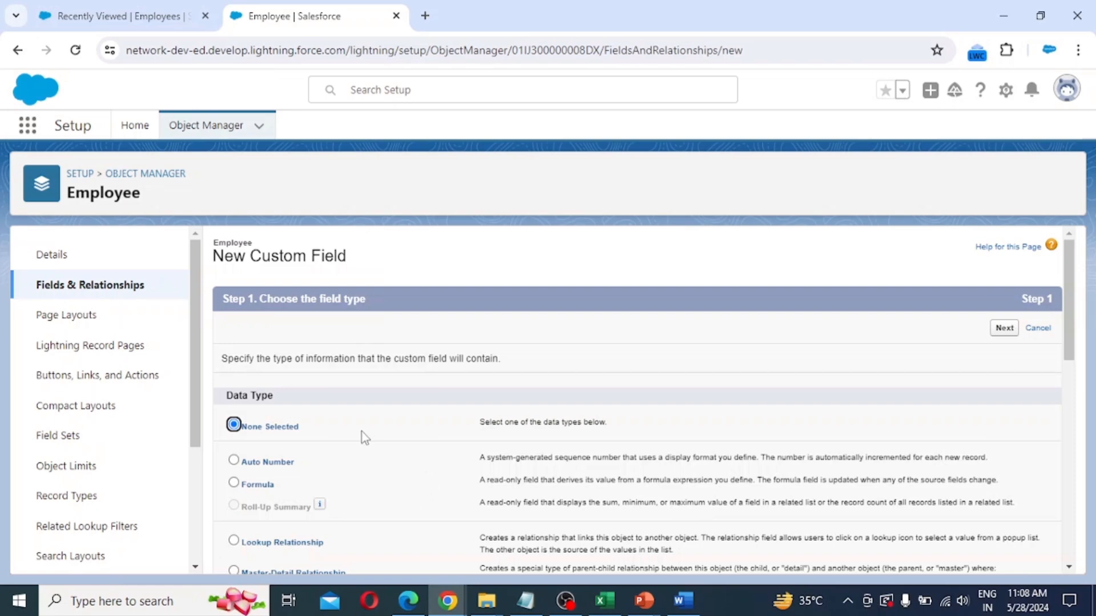
Choose Text Area as the data type of the new custom field and continue to its details.
{"action": "scroll", "coordinate": [505, 452], "scroll_direction": "down", "scroll_amount": 8}
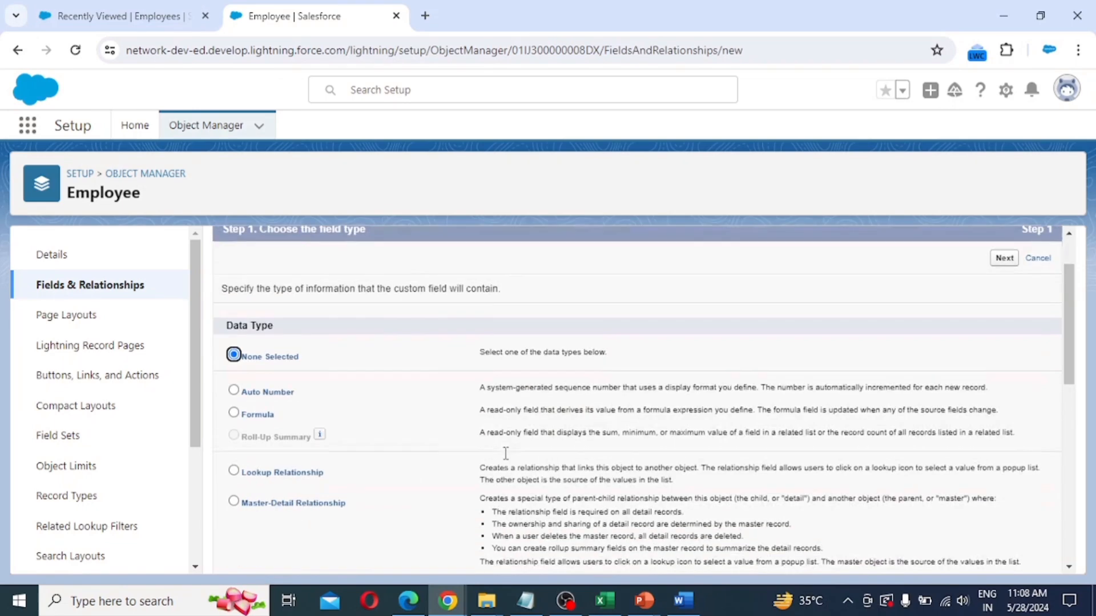
{"action": "scroll", "coordinate": [507, 455], "scroll_direction": "down", "scroll_amount": 2}
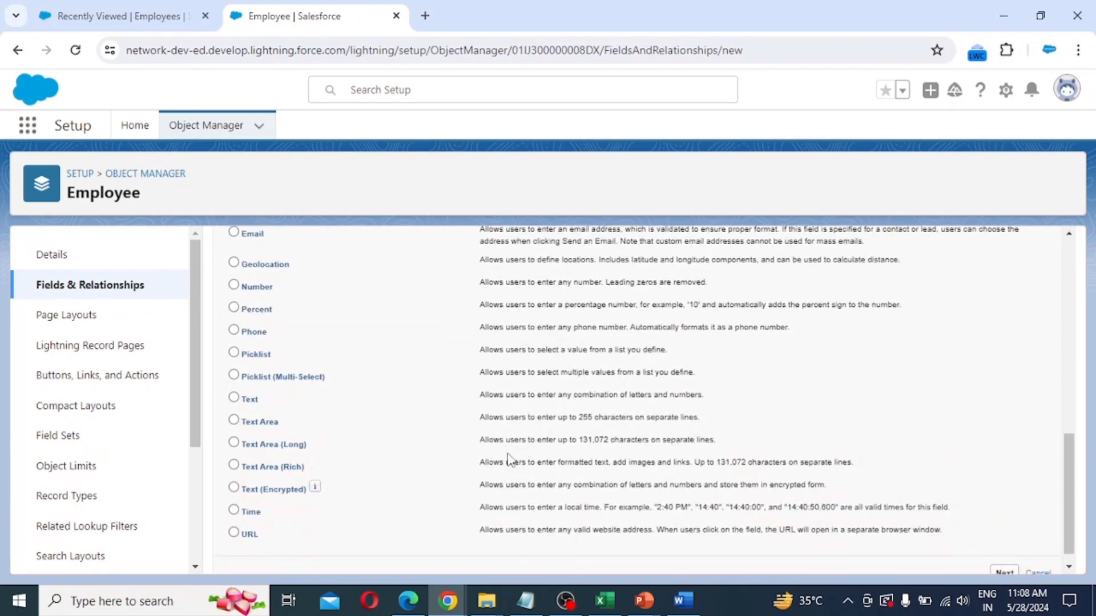
{"action": "left_click", "coordinate": [233, 421]}
{"action": "scroll", "coordinate": [683, 442], "scroll_direction": "down", "scroll_amount": 1}
{"action": "left_click", "coordinate": [1003, 559]}
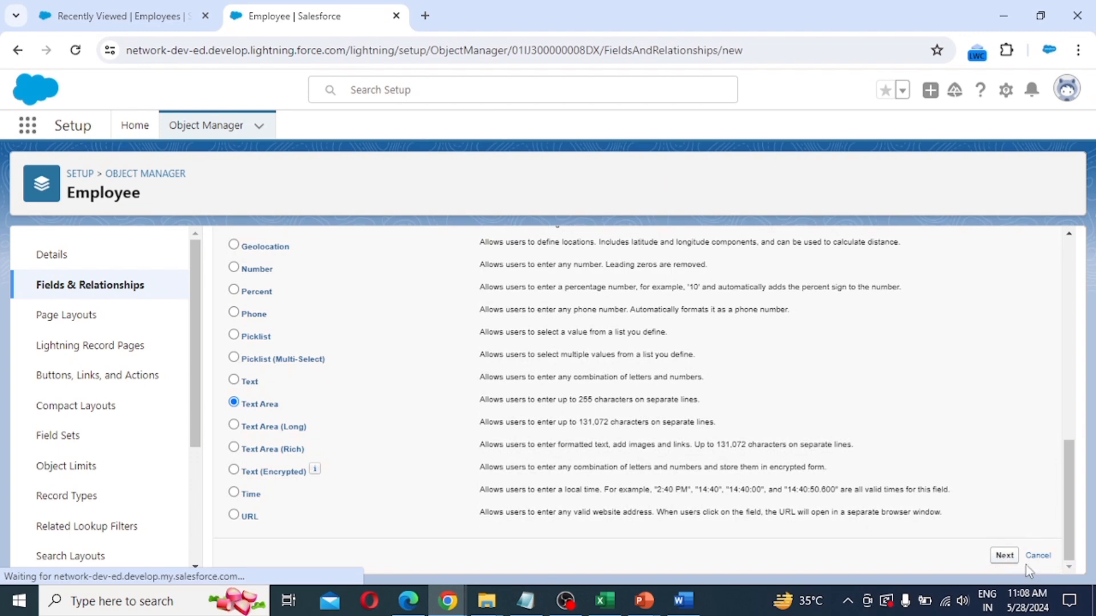
Label the text area field Designation, make it always required to save a record, and continue to field-level security.
{"action": "left_click", "coordinate": [426, 362]}
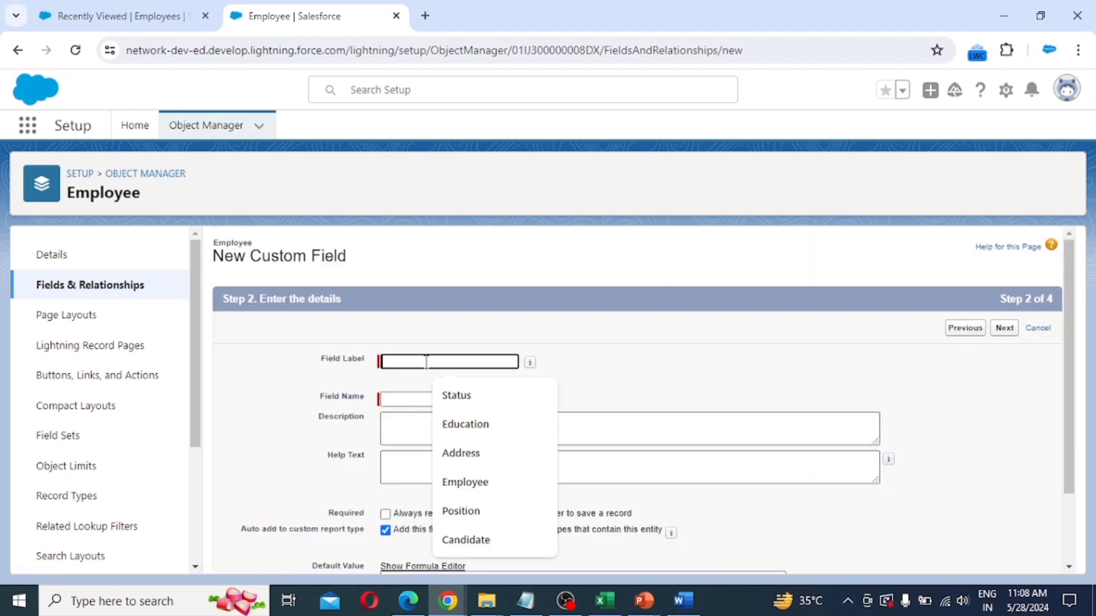
{"action": "type", "text": "D"}
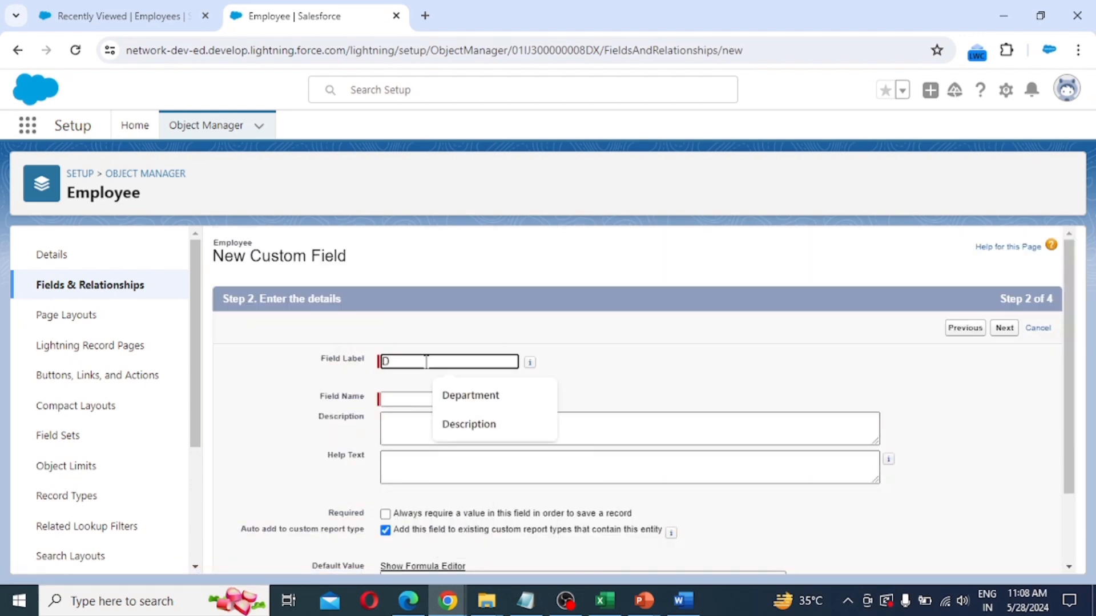
{"action": "type", "text": "esignation"}
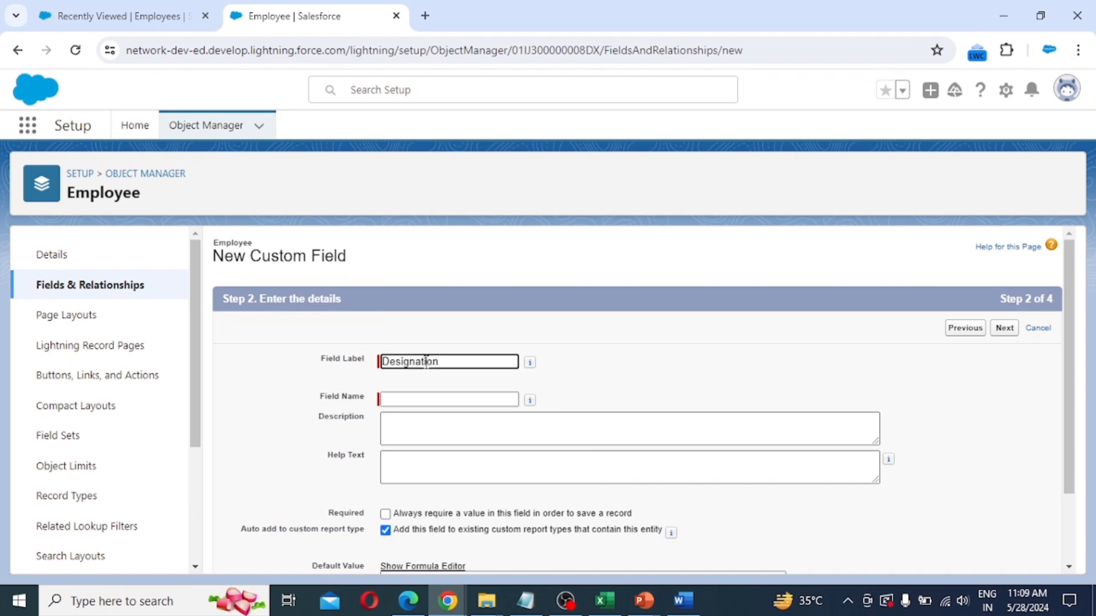
{"action": "key", "text": "Tab"}
{"action": "scroll", "coordinate": [414, 446], "scroll_direction": "down", "scroll_amount": 1}
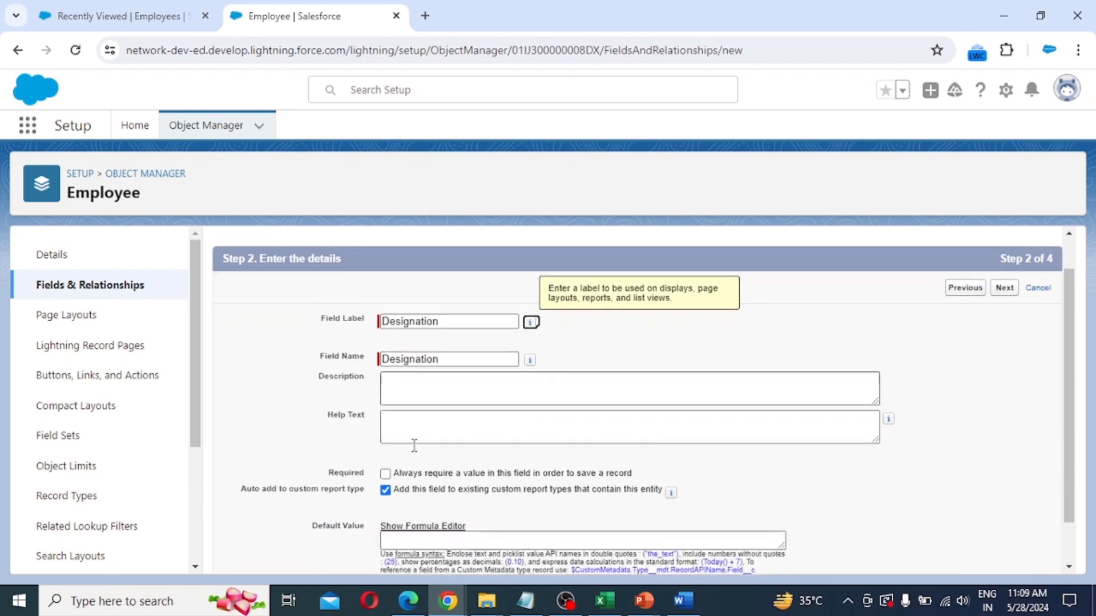
{"action": "scroll", "coordinate": [414, 446], "scroll_direction": "down", "scroll_amount": 1}
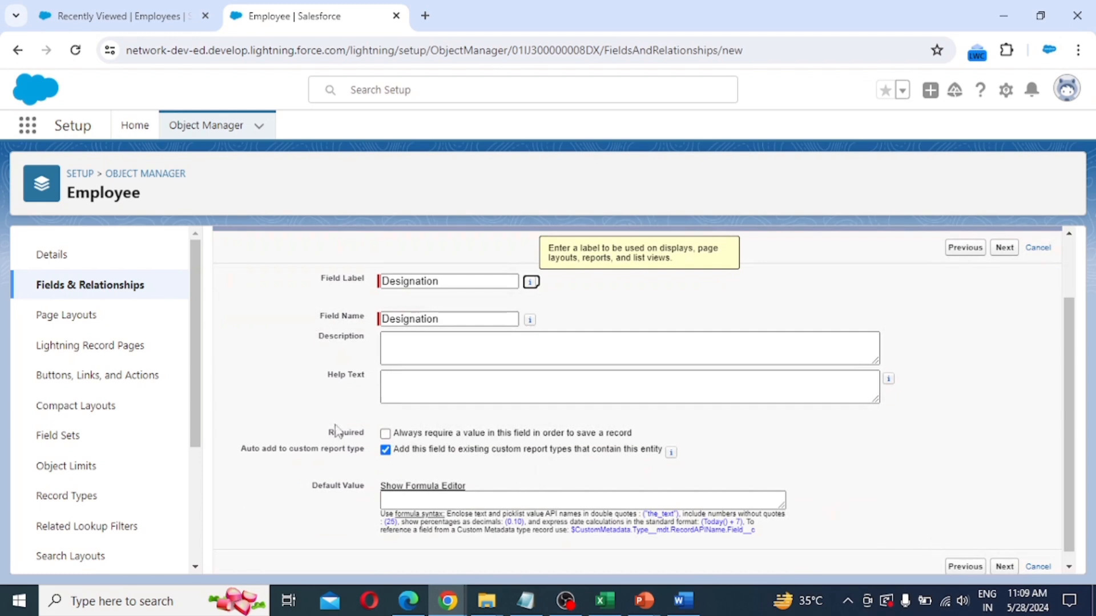
{"action": "left_click", "coordinate": [385, 433]}
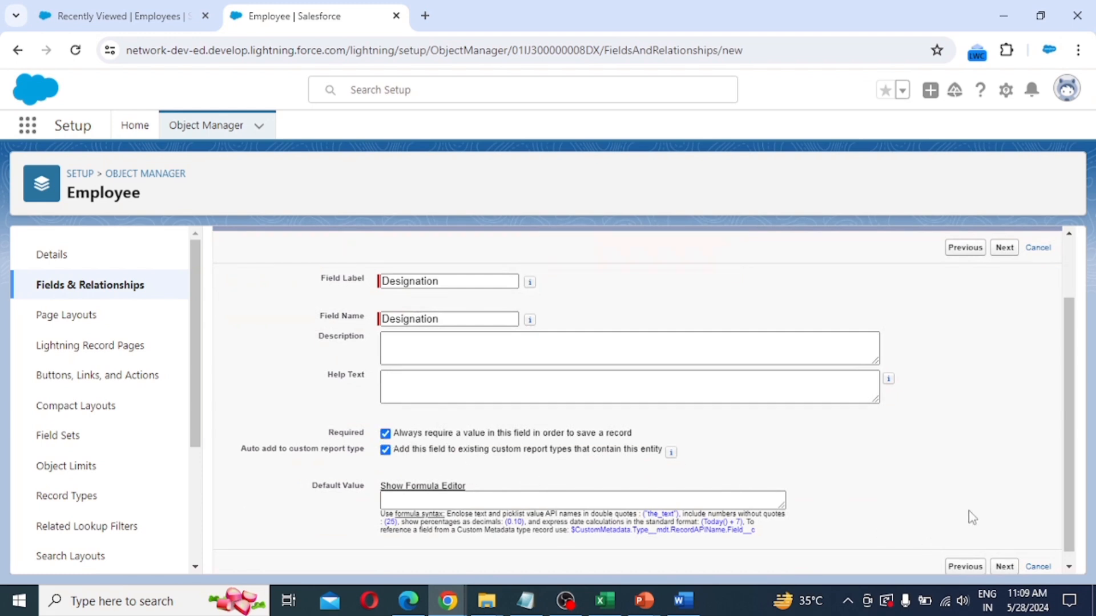
{"action": "scroll", "coordinate": [993, 516], "scroll_direction": "down", "scroll_amount": 1}
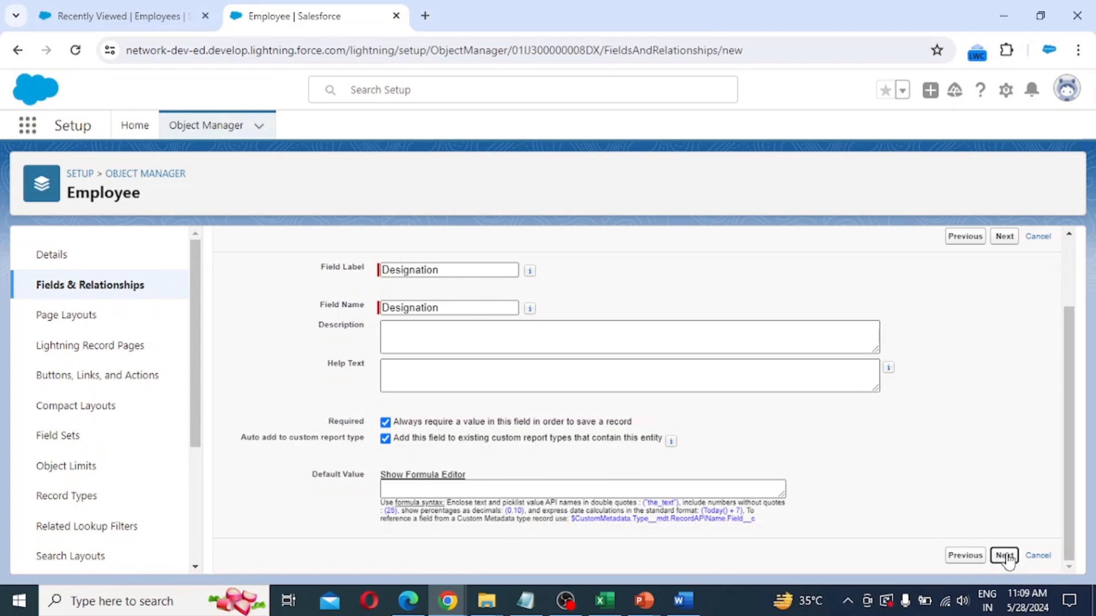
{"action": "left_click", "coordinate": [1004, 556]}
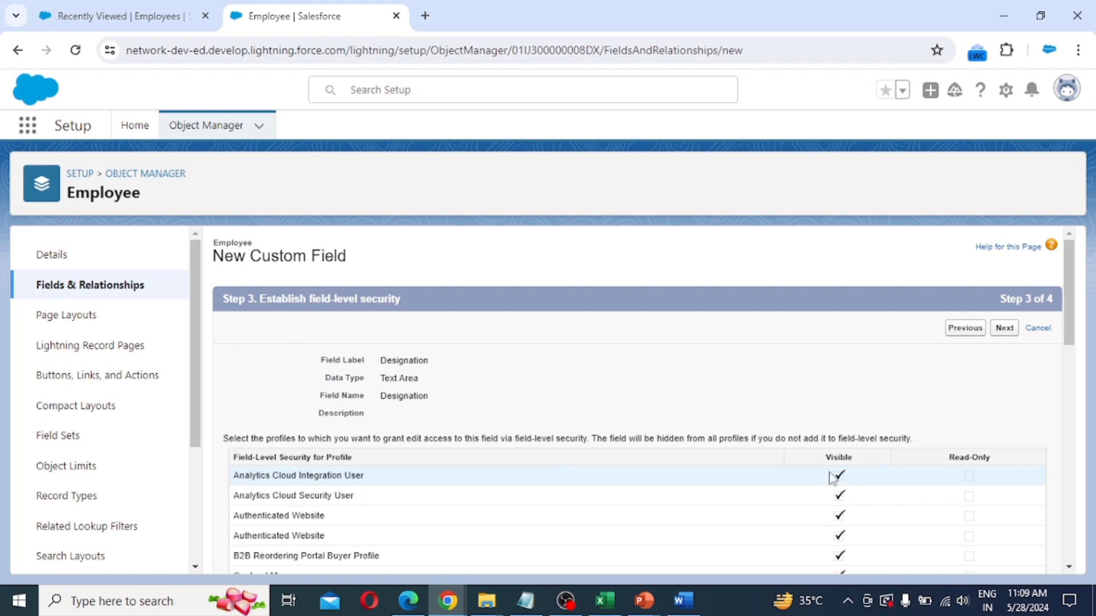
Accept the field-level security and page layout for the Designation field and save it to start another field.
{"action": "scroll", "coordinate": [832, 477], "scroll_direction": "down", "scroll_amount": 1}
{"action": "scroll", "coordinate": [834, 480], "scroll_direction": "down", "scroll_amount": 10}
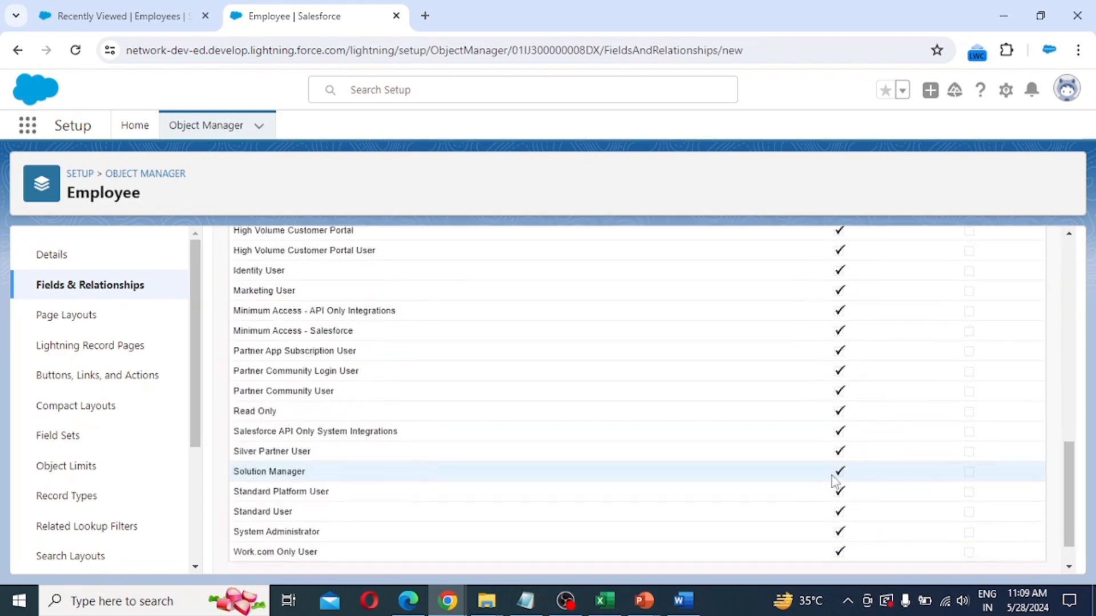
{"action": "left_click", "coordinate": [1004, 556]}
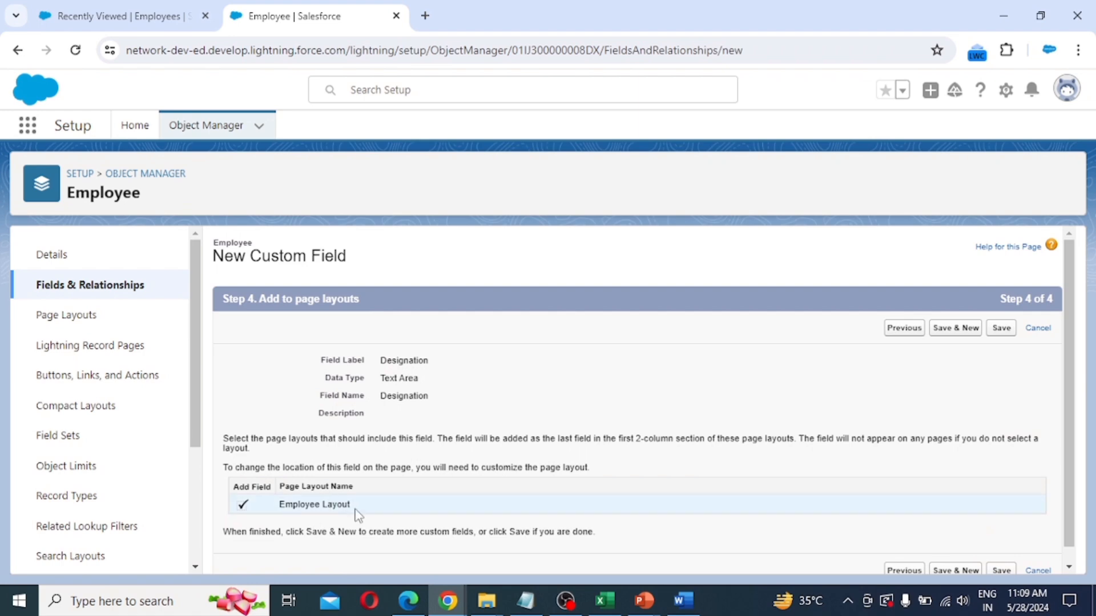
{"action": "left_click", "coordinate": [956, 333]}
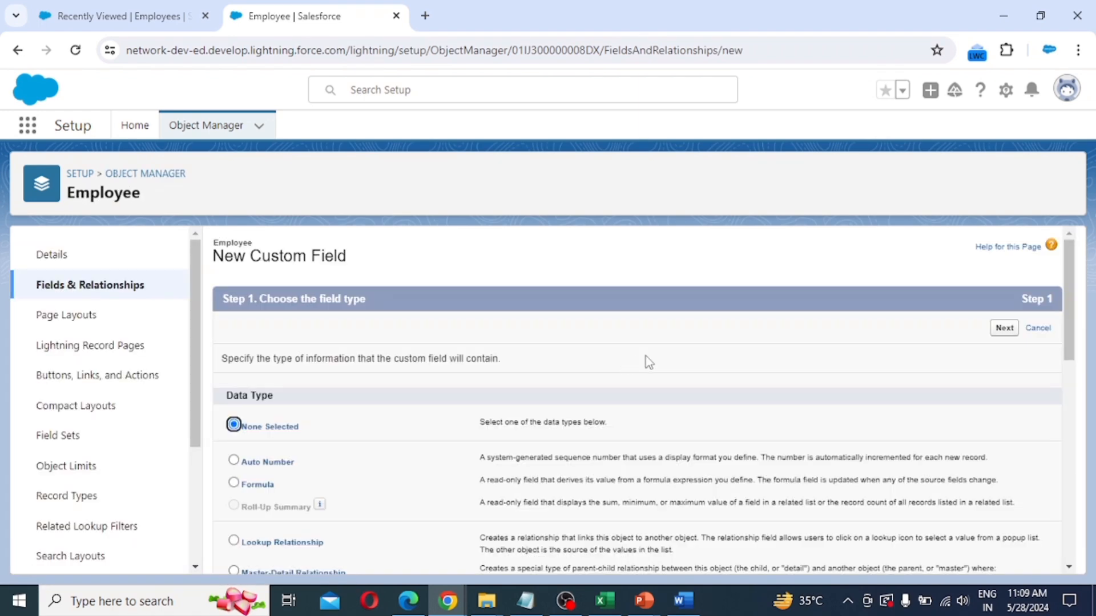
Choose Text Area (Long) as the data type of the new custom field and continue to its details.
{"action": "scroll", "coordinate": [502, 376], "scroll_direction": "down", "scroll_amount": 10}
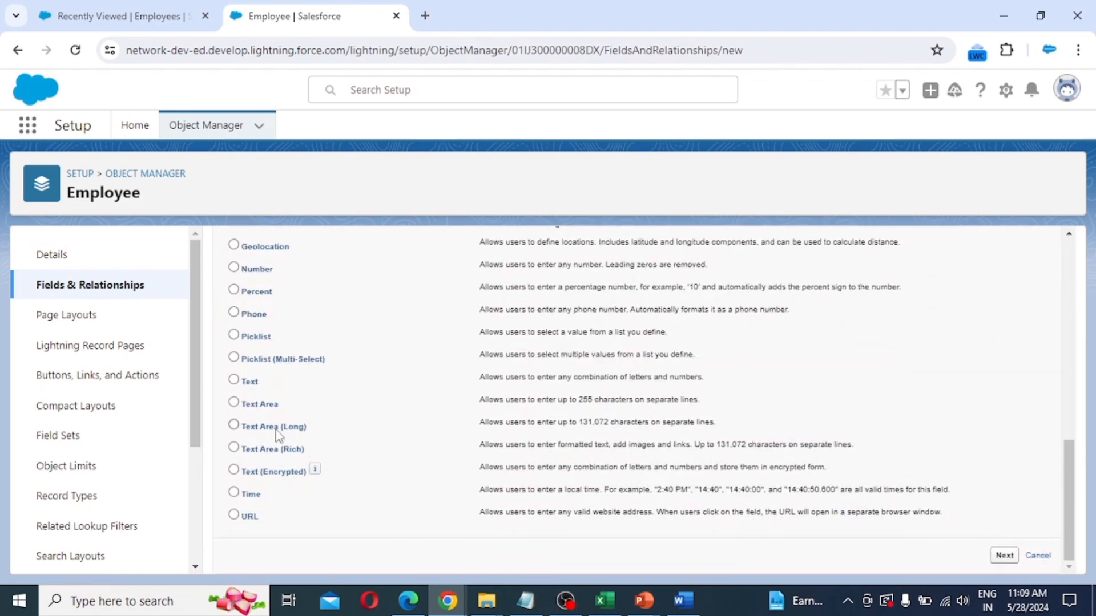
{"action": "left_click", "coordinate": [234, 426]}
{"action": "left_click", "coordinate": [1005, 557]}
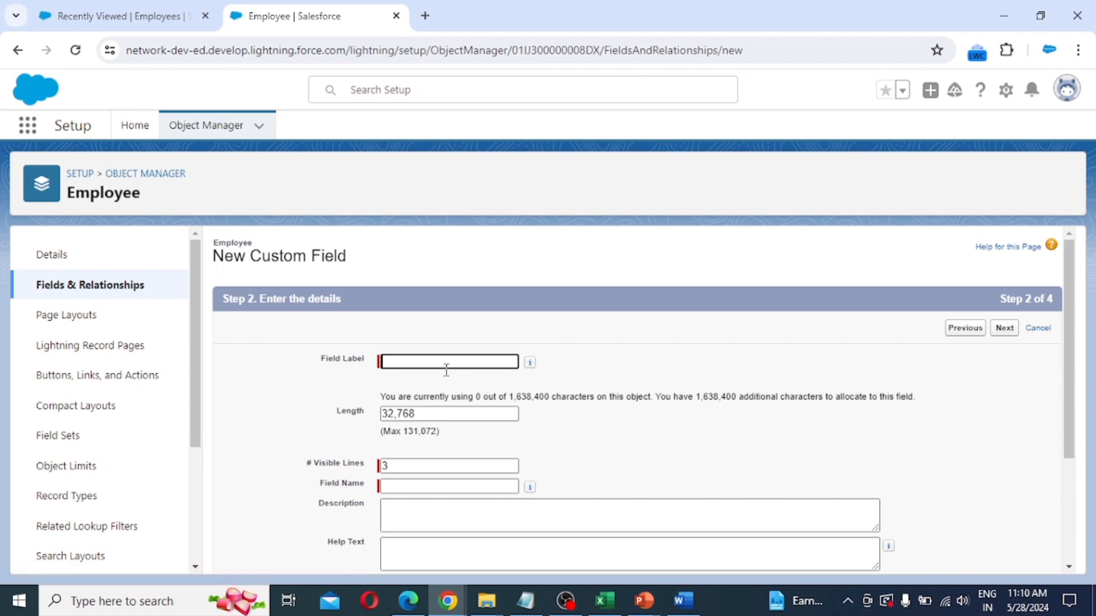
Label the long text area field Experience, keep its other default details, and continue to field-level security.
{"action": "type", "text": "Experience"}
{"action": "key", "text": "Tab"}
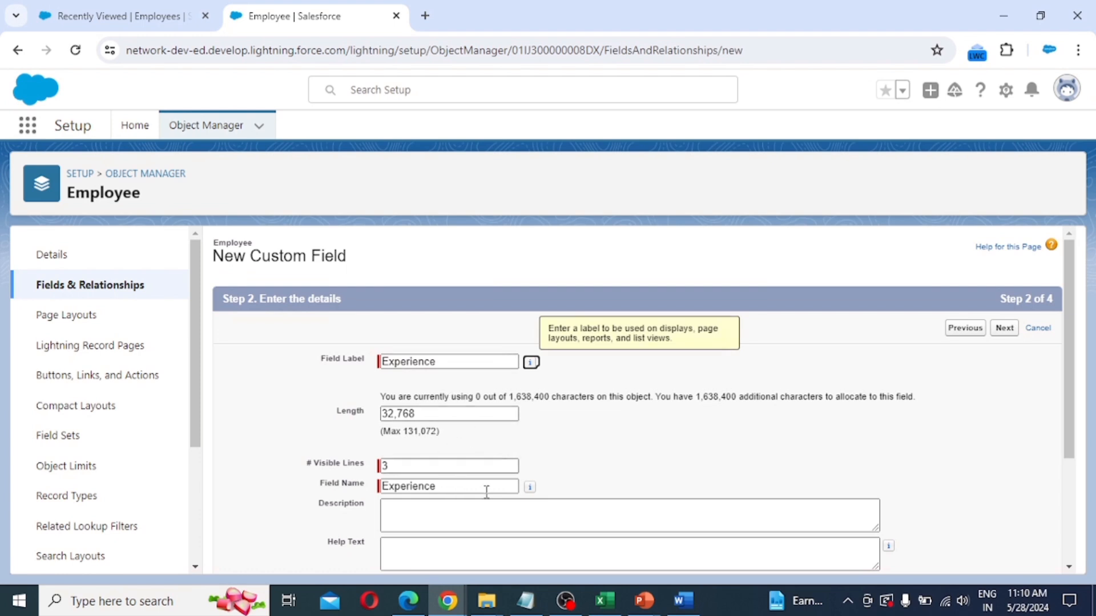
{"action": "scroll", "coordinate": [487, 487], "scroll_direction": "down", "scroll_amount": 1}
{"action": "scroll", "coordinate": [409, 477], "scroll_direction": "down", "scroll_amount": 1}
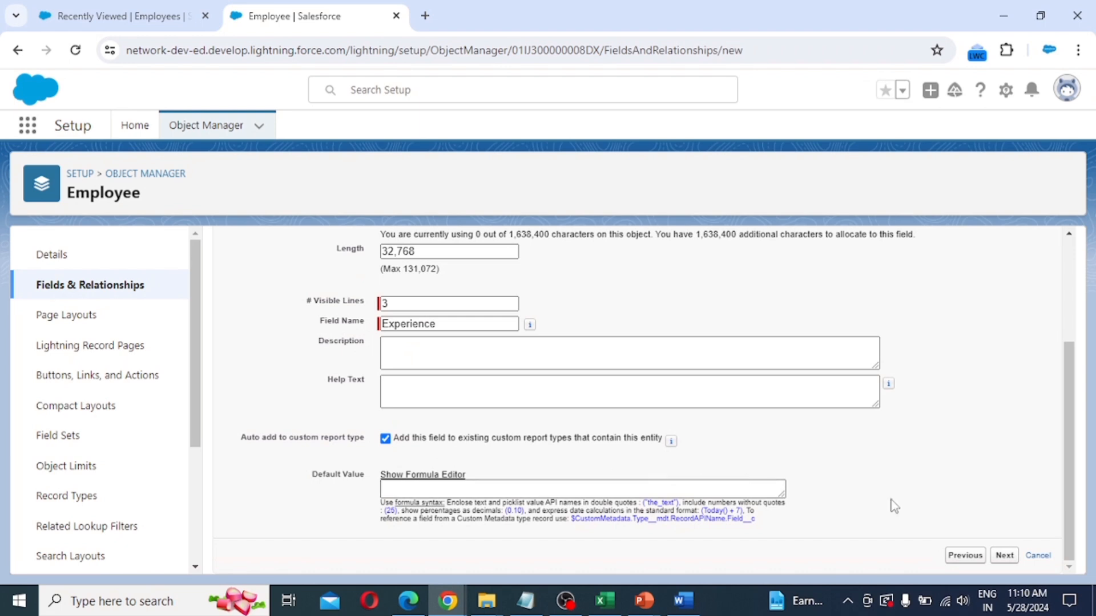
{"action": "left_click", "coordinate": [1011, 560]}
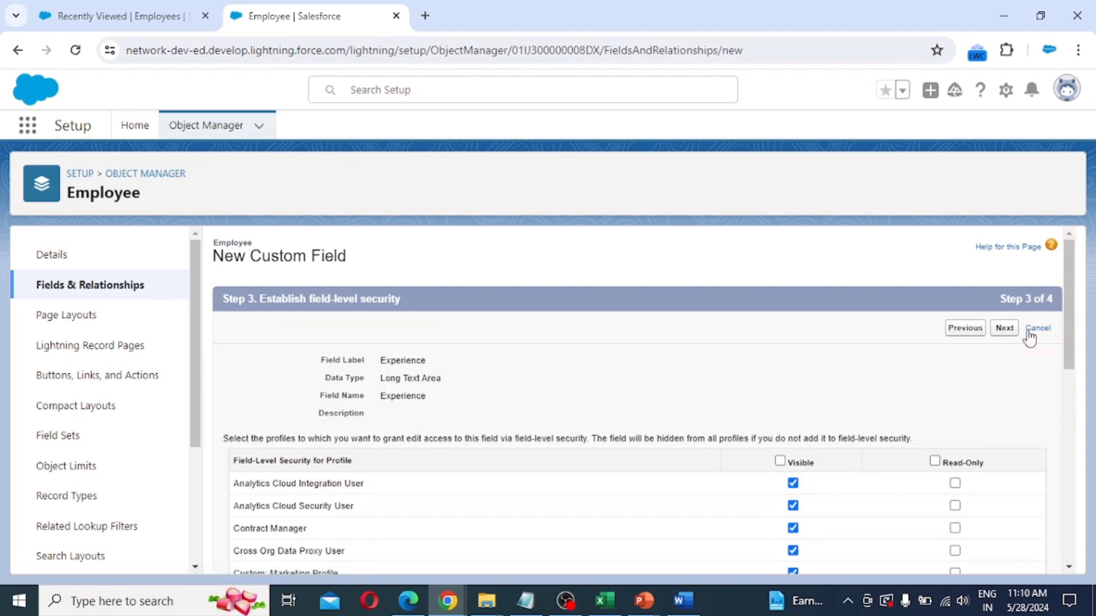
Accept the default field-level security and Employee Layout for the Experience field and save it to start another field.
{"action": "scroll", "coordinate": [964, 401], "scroll_direction": "down", "scroll_amount": 9}
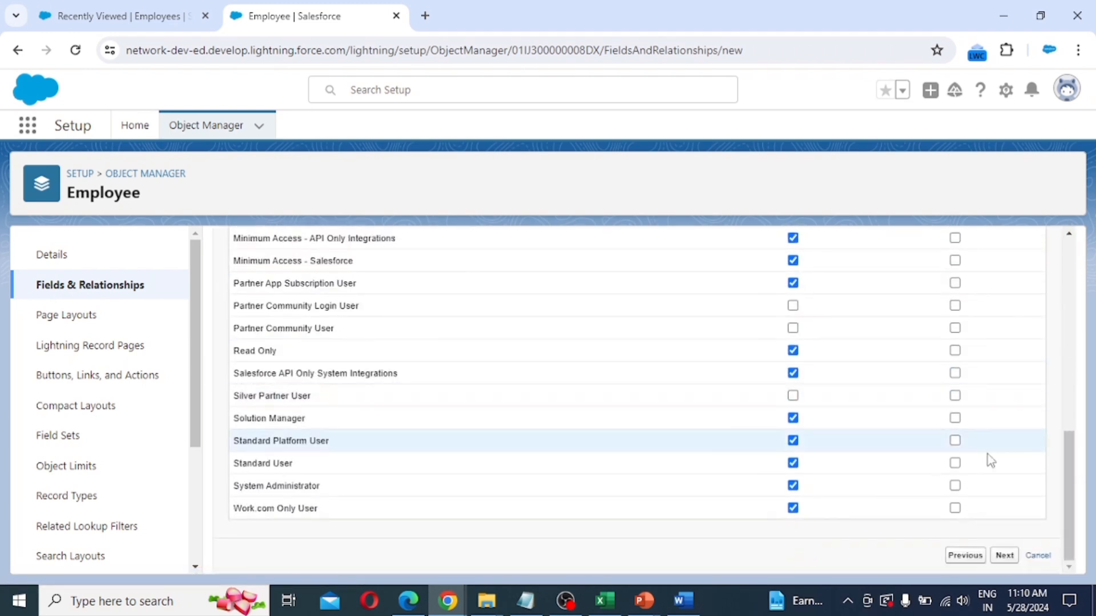
{"action": "left_click", "coordinate": [1005, 555]}
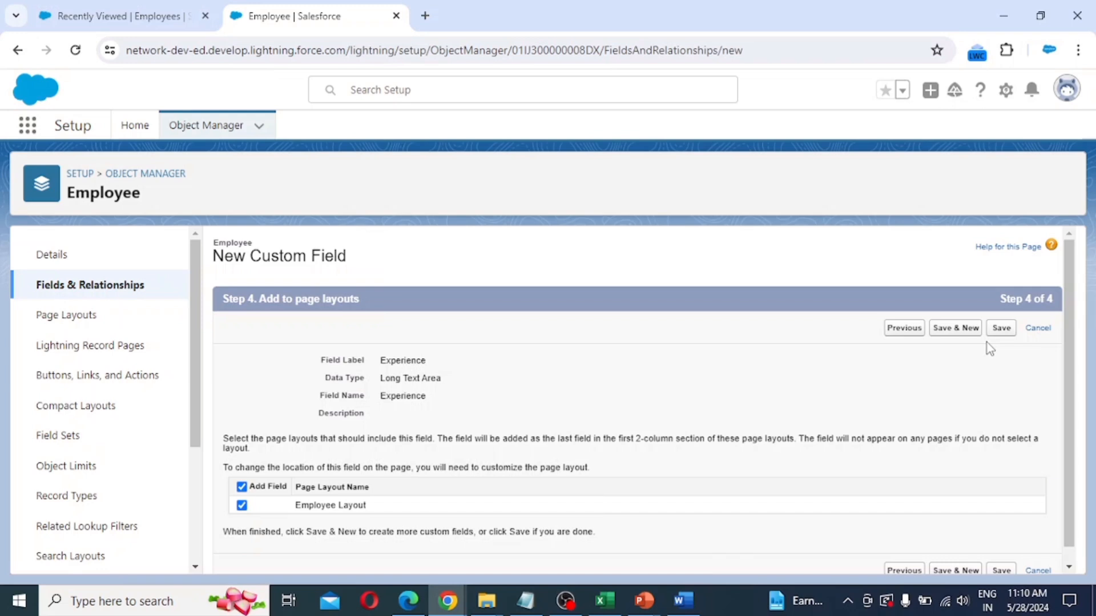
{"action": "left_click", "coordinate": [960, 330]}
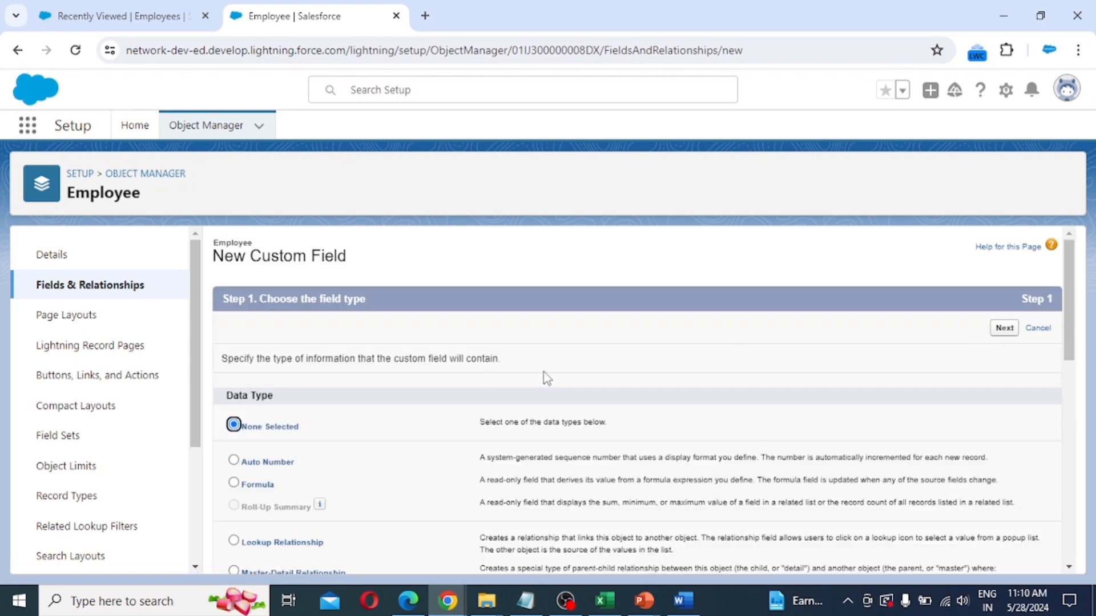
Choose Date as the data type of the new custom field and continue to its details.
{"action": "scroll", "coordinate": [547, 378], "scroll_direction": "down", "scroll_amount": 6}
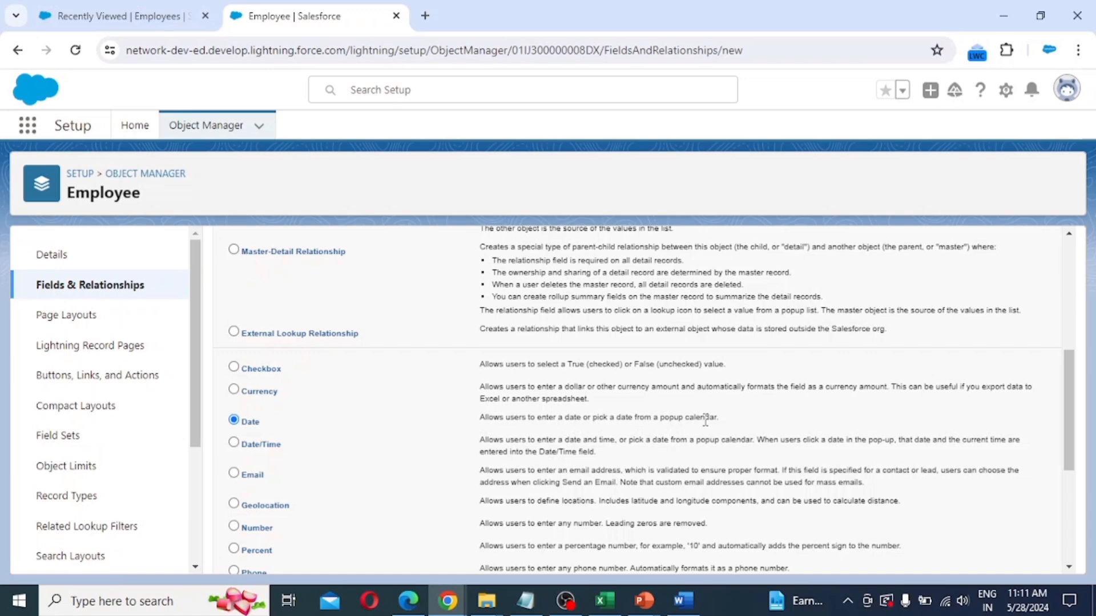
{"action": "scroll", "coordinate": [1022, 531], "scroll_direction": "down", "scroll_amount": 5}
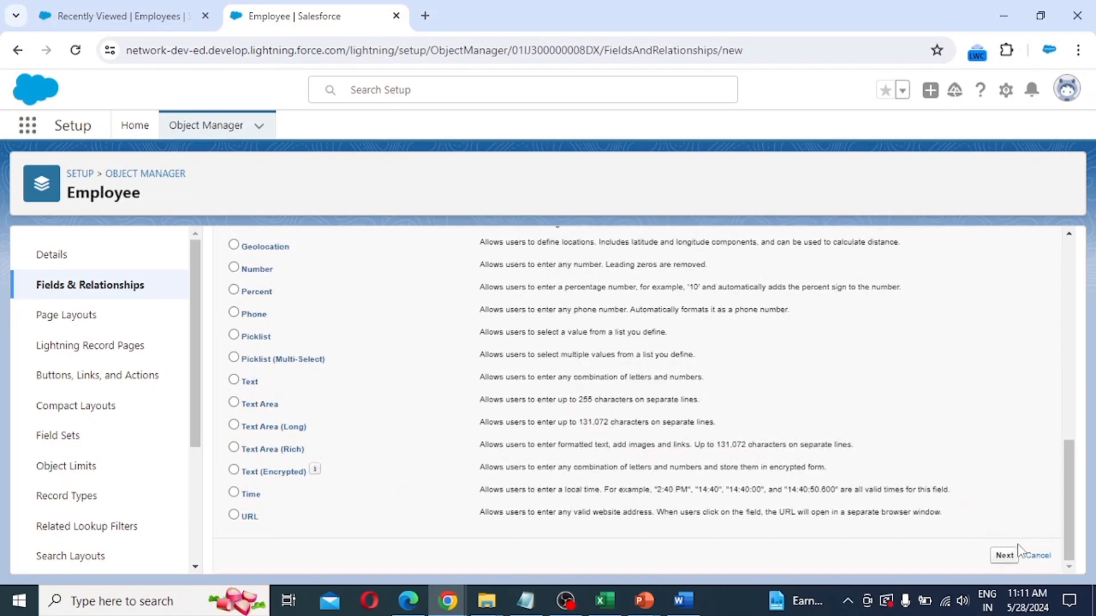
{"action": "left_click", "coordinate": [1004, 556]}
Label the date field Date, leave it optional, and continue to field-level security.
{"action": "left_click", "coordinate": [406, 361]}
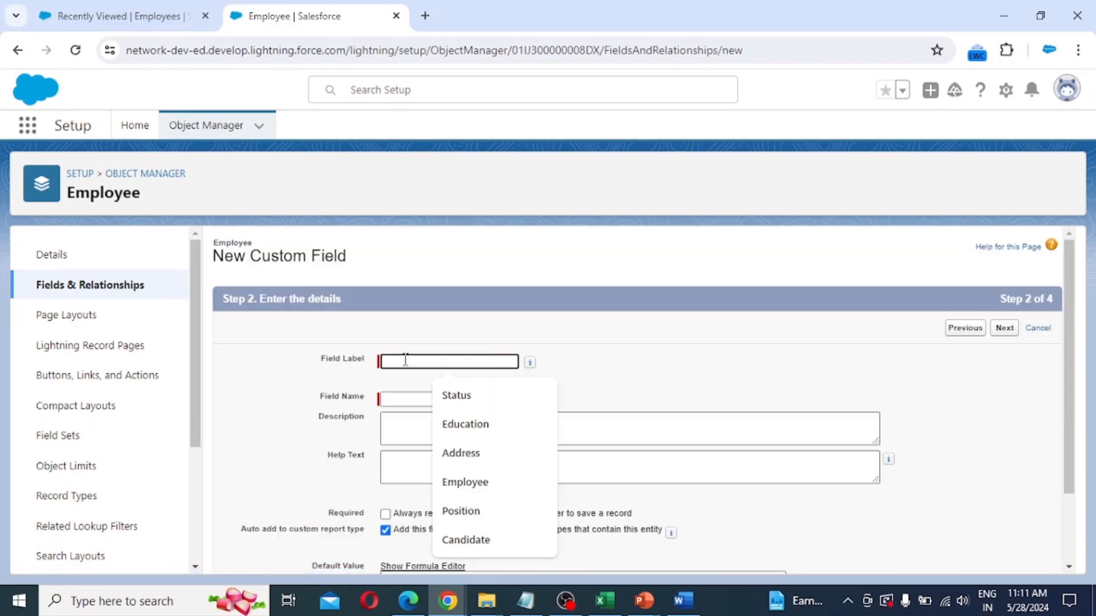
{"action": "type", "text": "Date"}
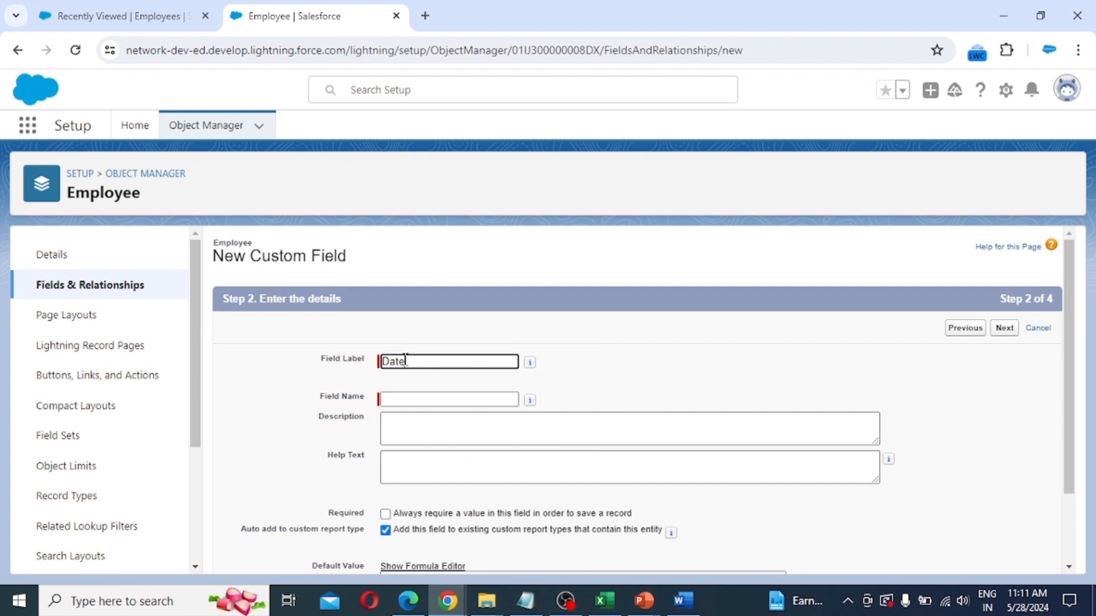
{"action": "left_click", "coordinate": [530, 362]}
{"action": "scroll", "coordinate": [601, 455], "scroll_direction": "down", "scroll_amount": 2}
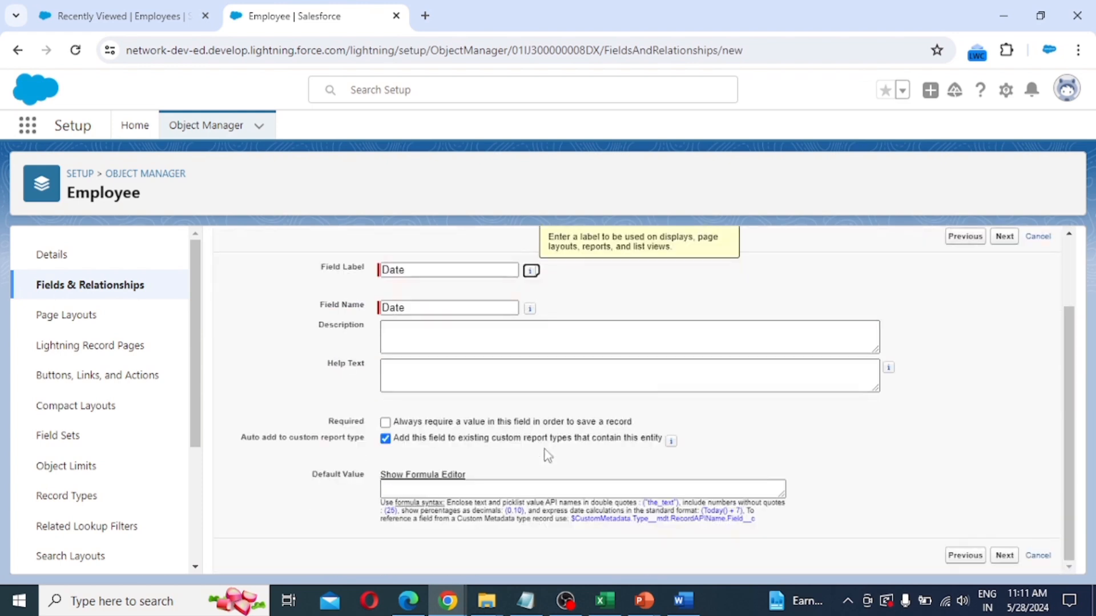
{"action": "left_click", "coordinate": [1004, 555]}
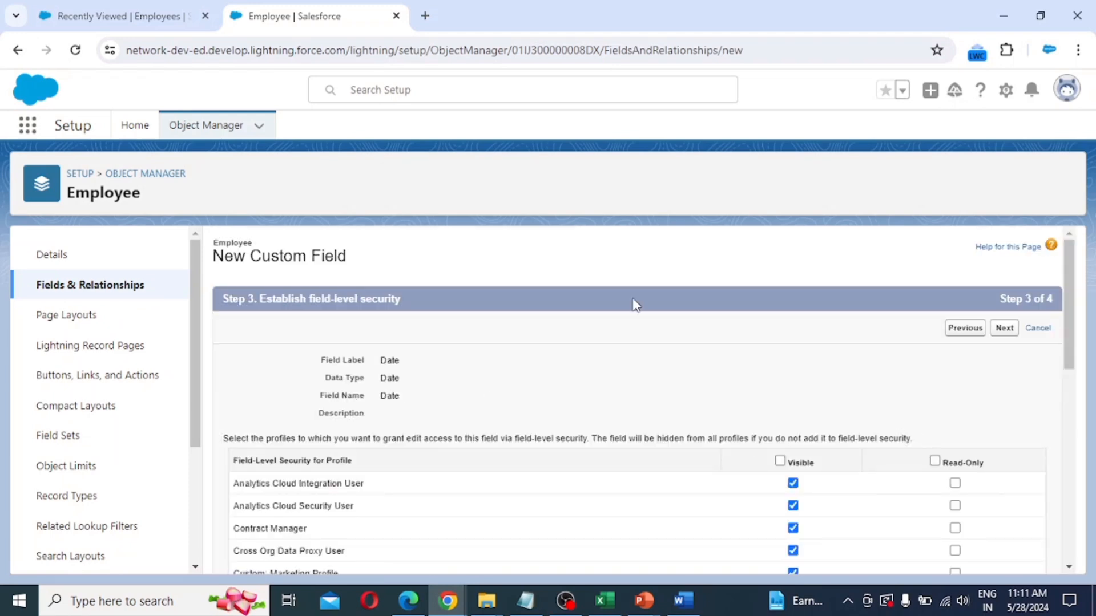
Accept the default field-level security and Employee Layout for the Date field and save it to finish adding fields.
{"action": "scroll", "coordinate": [845, 428], "scroll_direction": "down", "scroll_amount": 10}
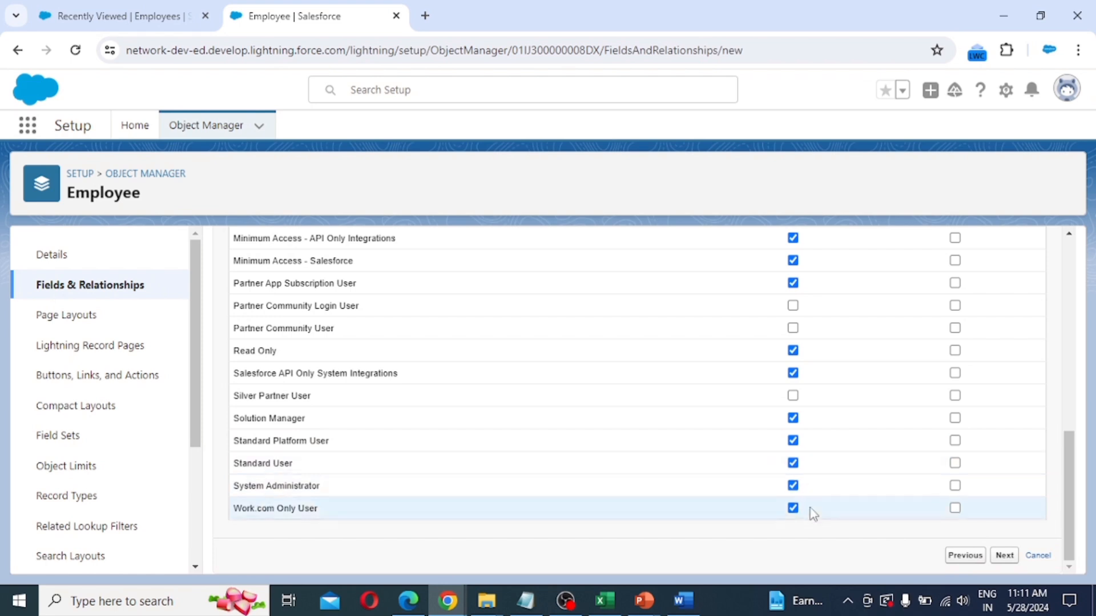
{"action": "left_click", "coordinate": [1005, 555]}
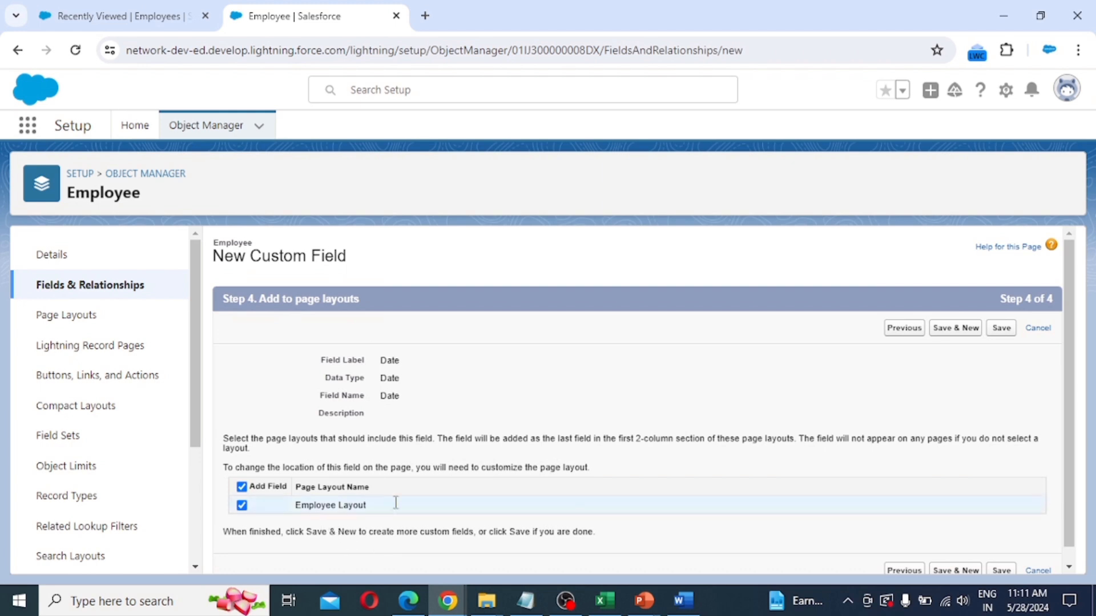
{"action": "left_click", "coordinate": [1001, 332]}
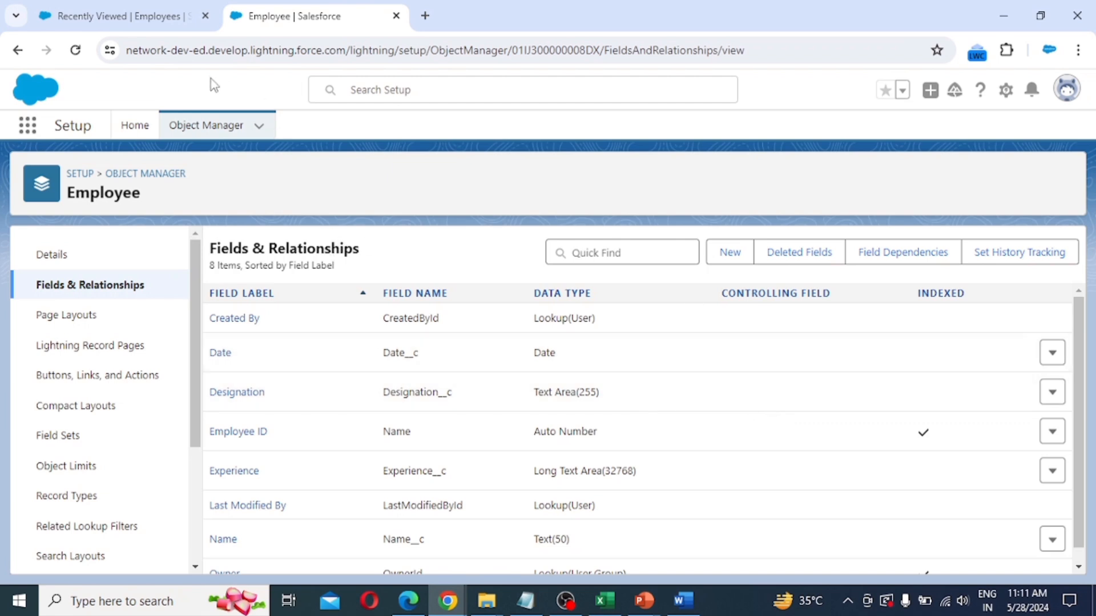
Switch to the Employees list in the EMS app, check the fields on the New Employee form, and close it.
{"action": "left_click", "coordinate": [131, 20]}
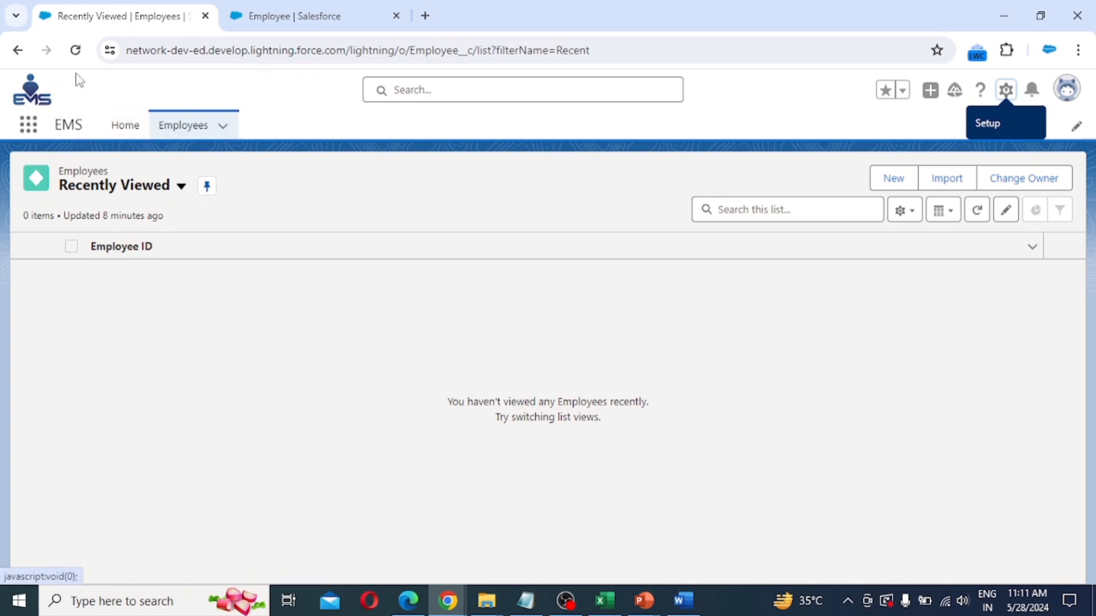
{"action": "left_click", "coordinate": [190, 130]}
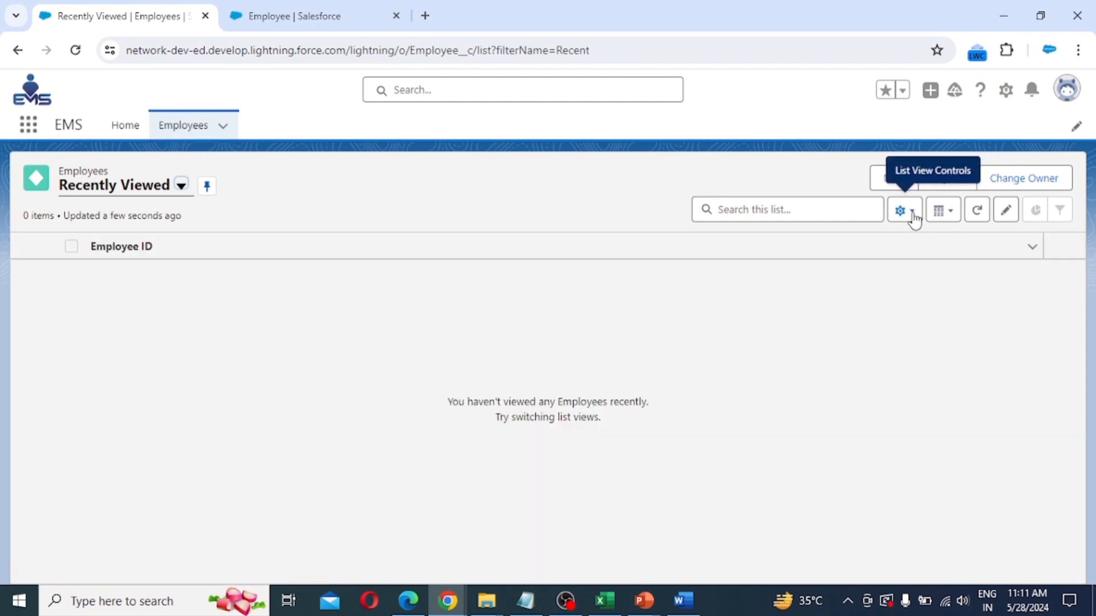
{"action": "left_click", "coordinate": [895, 179]}
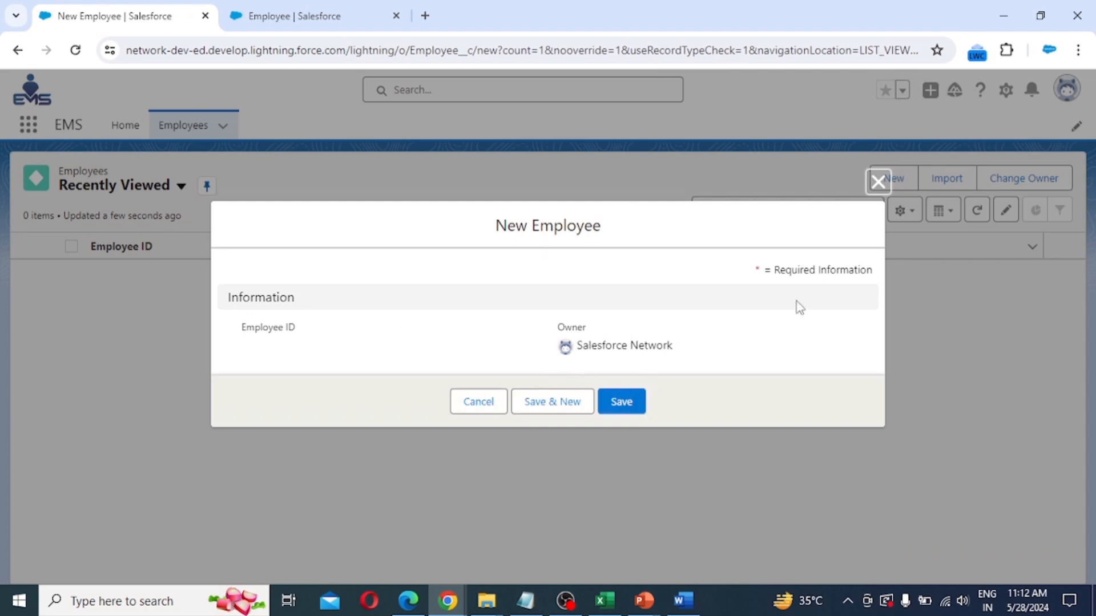
{"action": "left_click", "coordinate": [877, 181]}
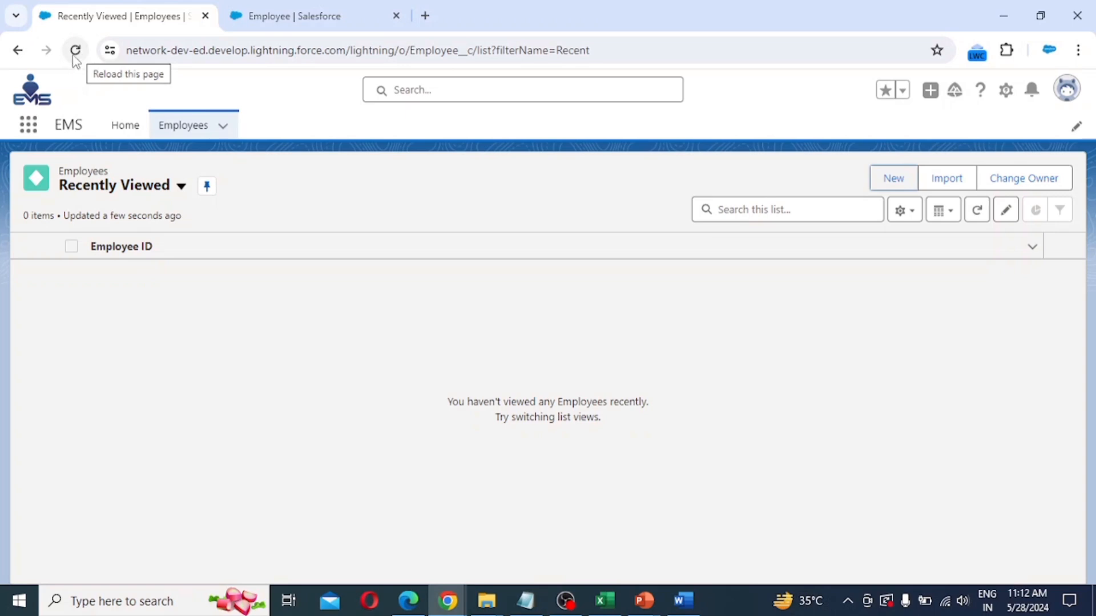
Reload the EMS Employees list and open the form for a new employee record.
{"action": "left_click", "coordinate": [74, 56]}
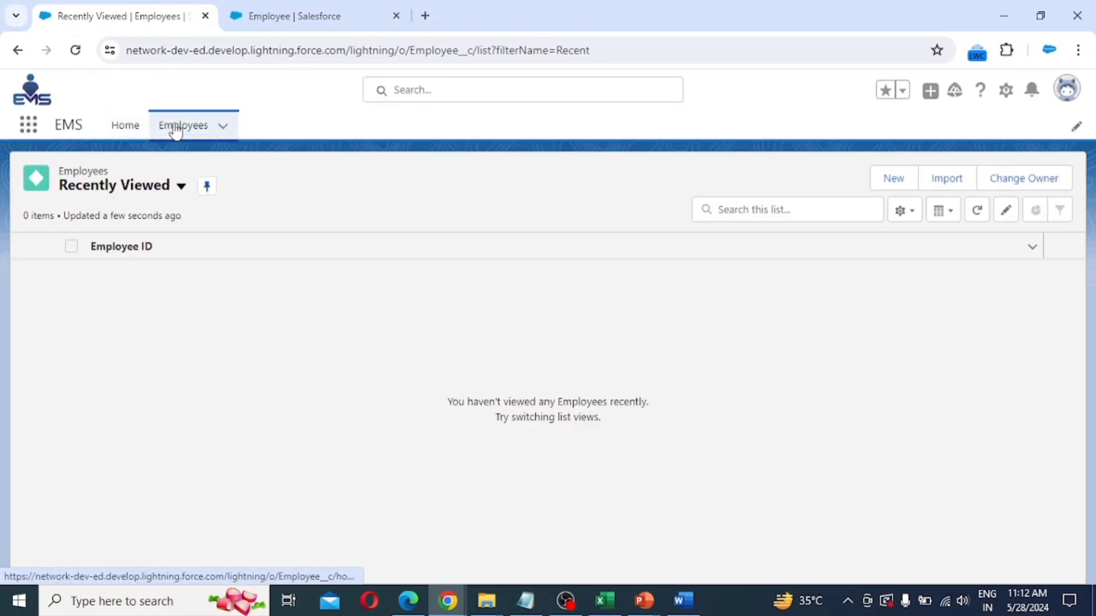
{"action": "left_click", "coordinate": [176, 126]}
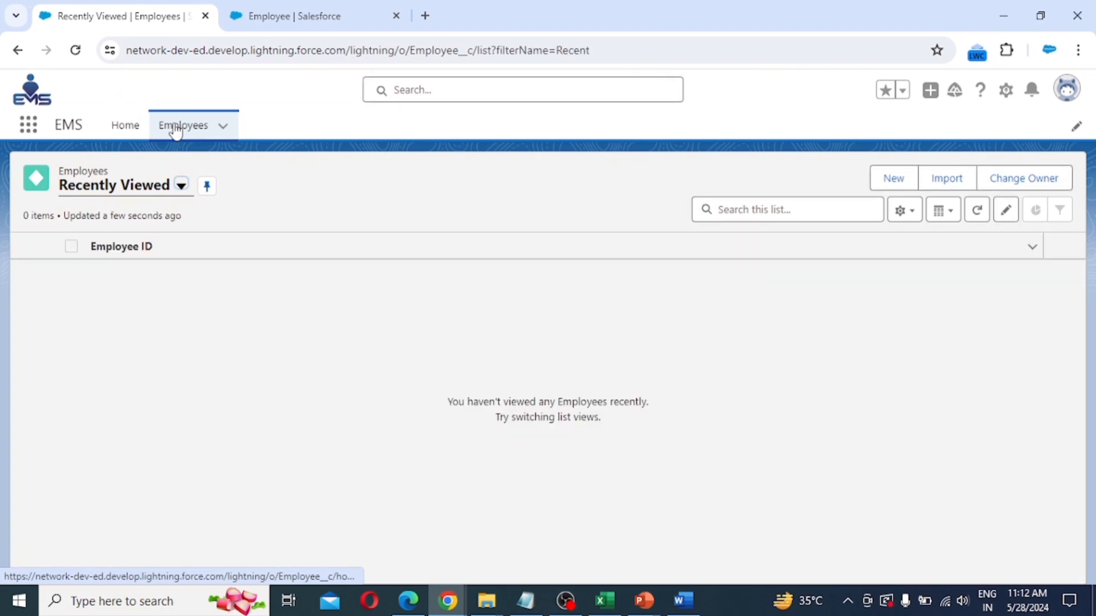
{"action": "left_click", "coordinate": [886, 177]}
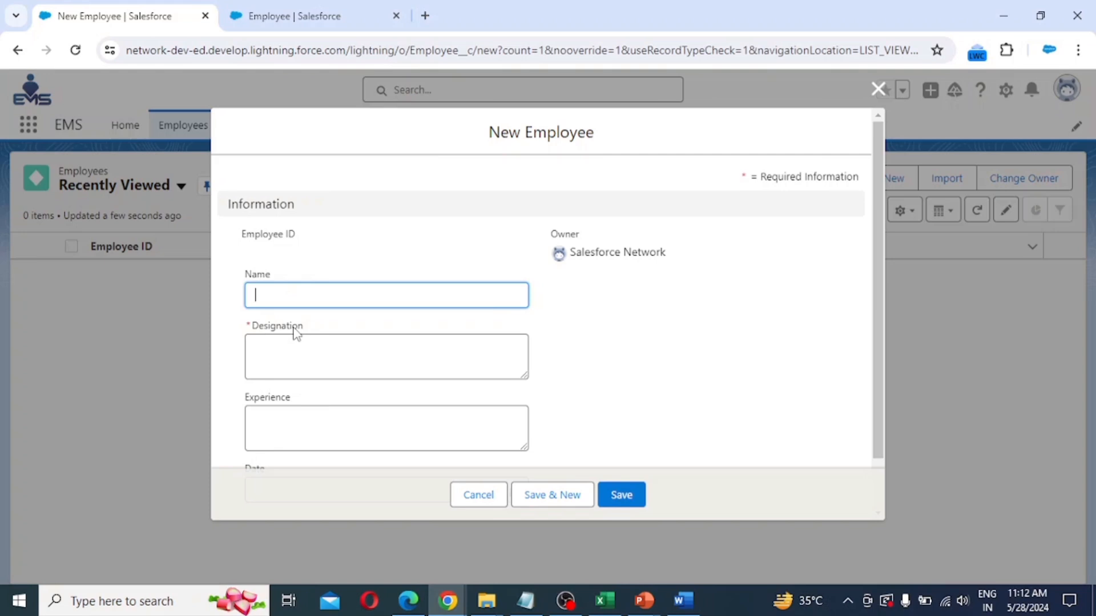
Enter the employee's name, the designation Software Developer and the experience "Having Experience of 10 years Including Salesforce.".
{"action": "scroll", "coordinate": [285, 334], "scroll_direction": "down", "scroll_amount": 2}
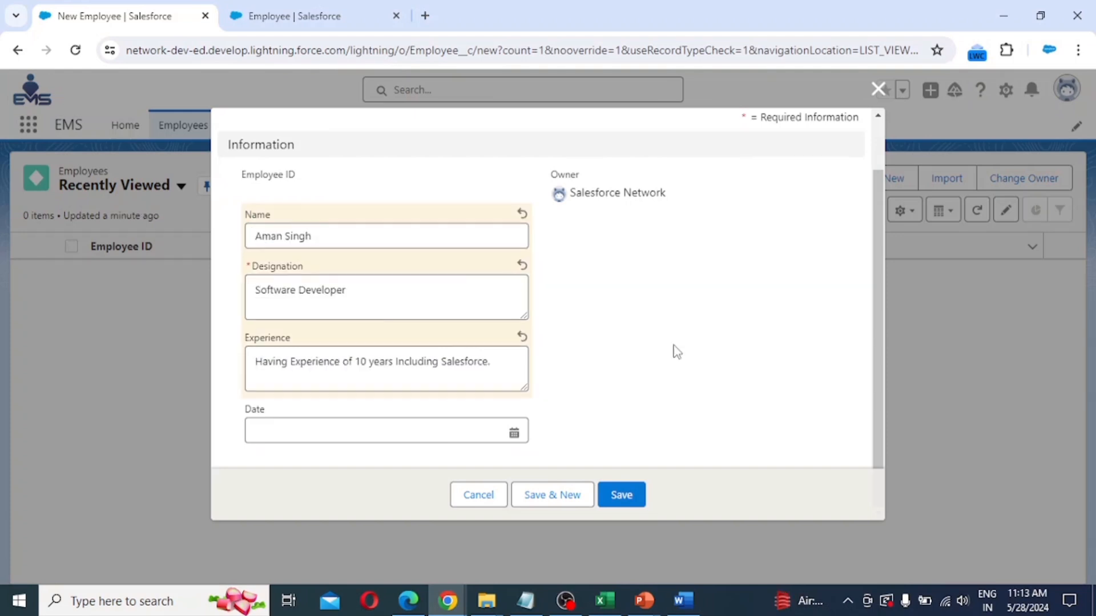
{"action": "scroll", "coordinate": [668, 336], "scroll_direction": "up", "scroll_amount": 2}
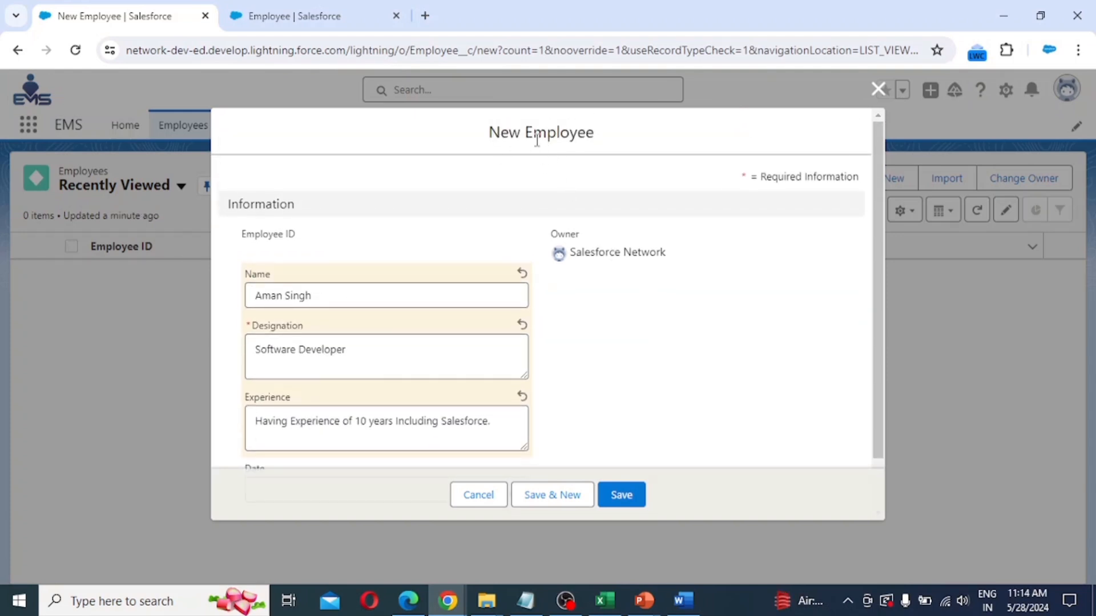
{"action": "scroll", "coordinate": [343, 259], "scroll_direction": "down", "scroll_amount": 2}
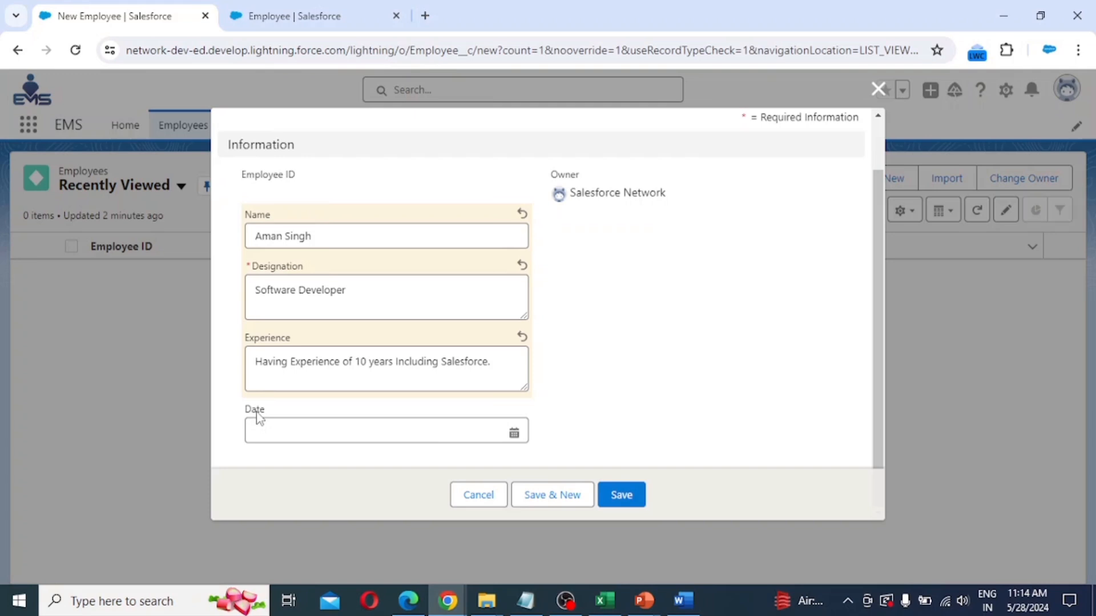
Set the new employee's Date to 01/05/2000 with the calendar and save the record.
{"action": "left_click", "coordinate": [514, 433]}
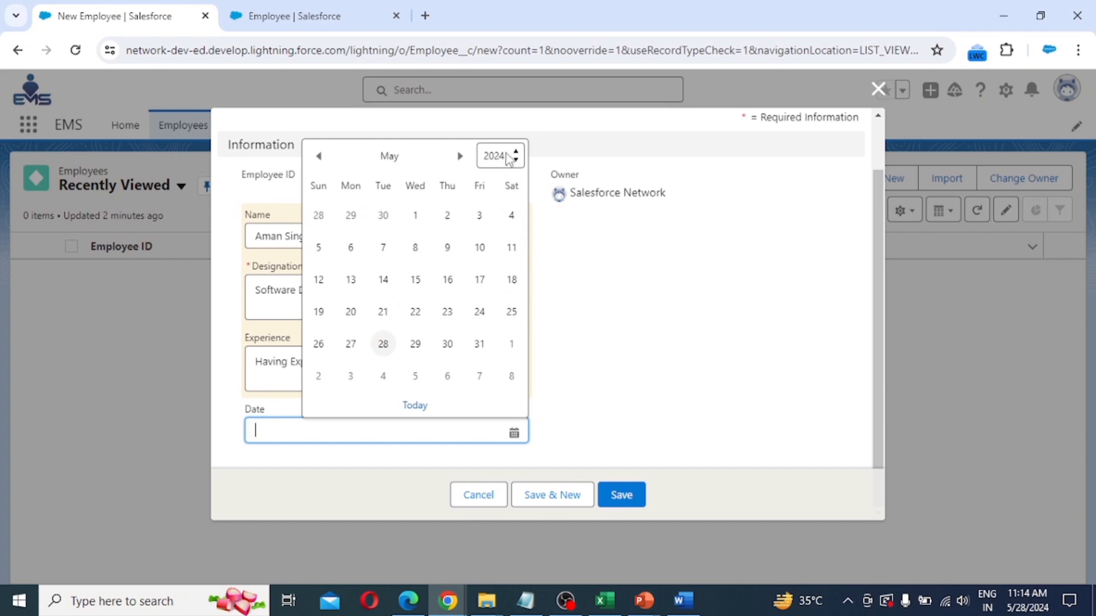
{"action": "left_click", "coordinate": [509, 156]}
{"action": "scroll", "coordinate": [497, 251], "scroll_direction": "up", "scroll_amount": 3}
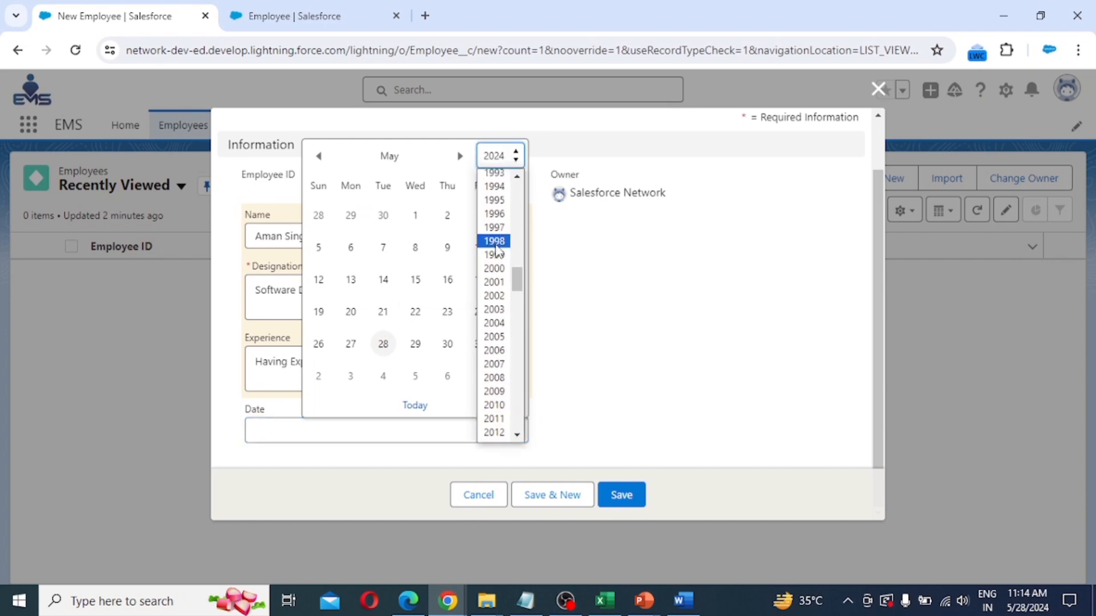
{"action": "left_click", "coordinate": [501, 269]}
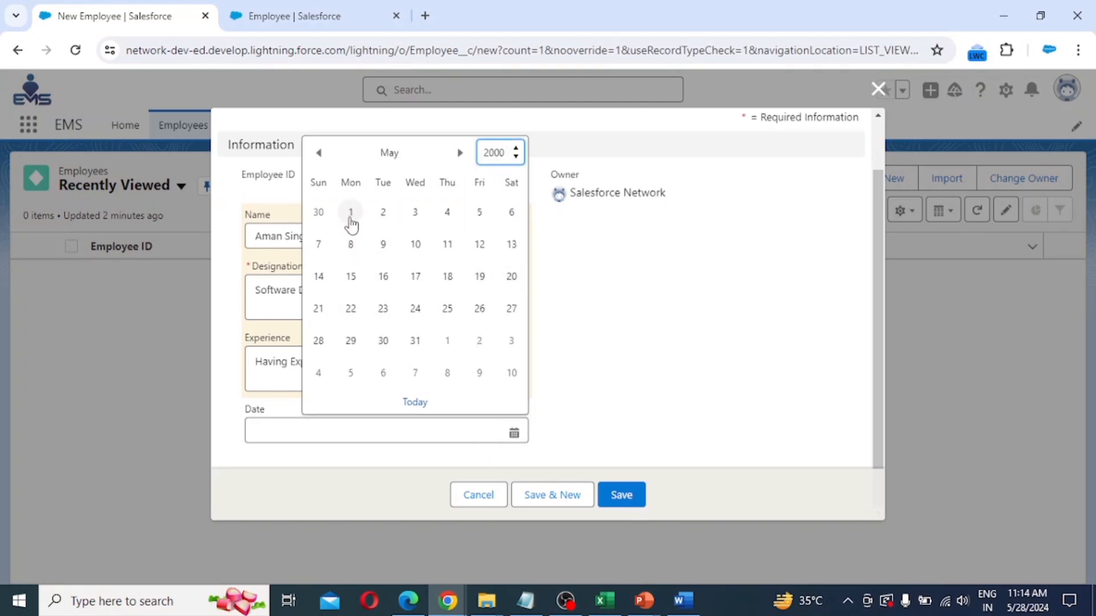
{"action": "left_click", "coordinate": [350, 216]}
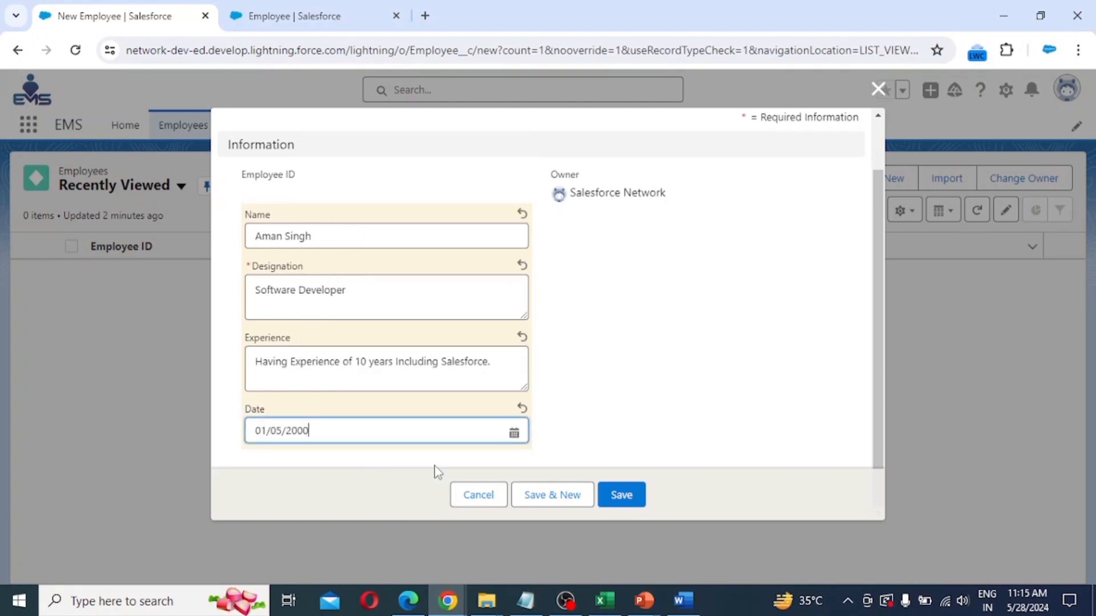
{"action": "left_click", "coordinate": [625, 500]}
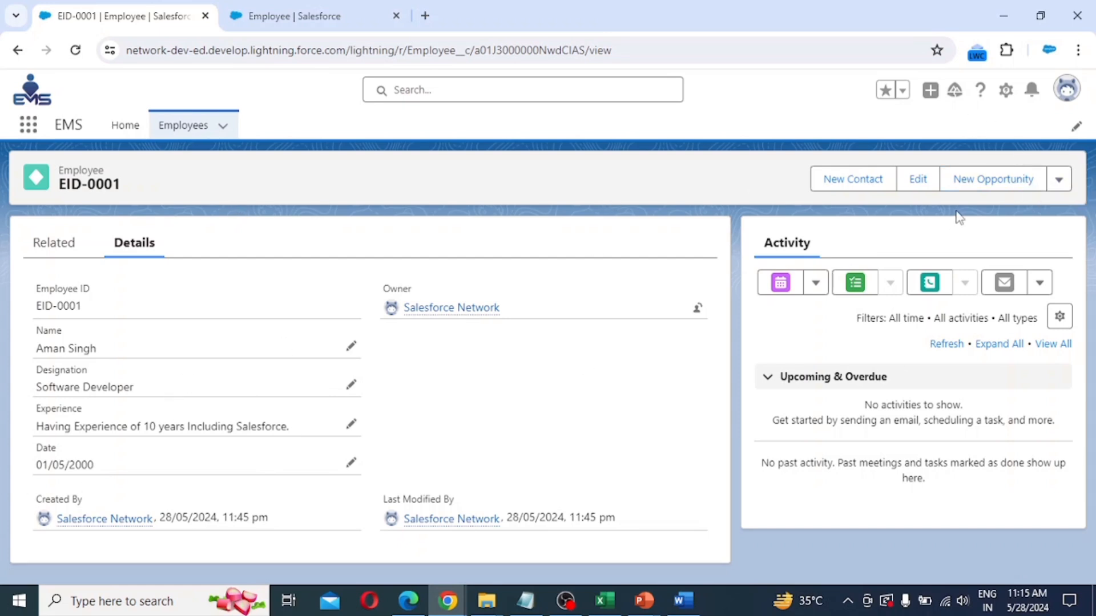
Open Setup from the employee record and go to the Object Manager under Objects and Fields.
{"action": "left_click", "coordinate": [1005, 93]}
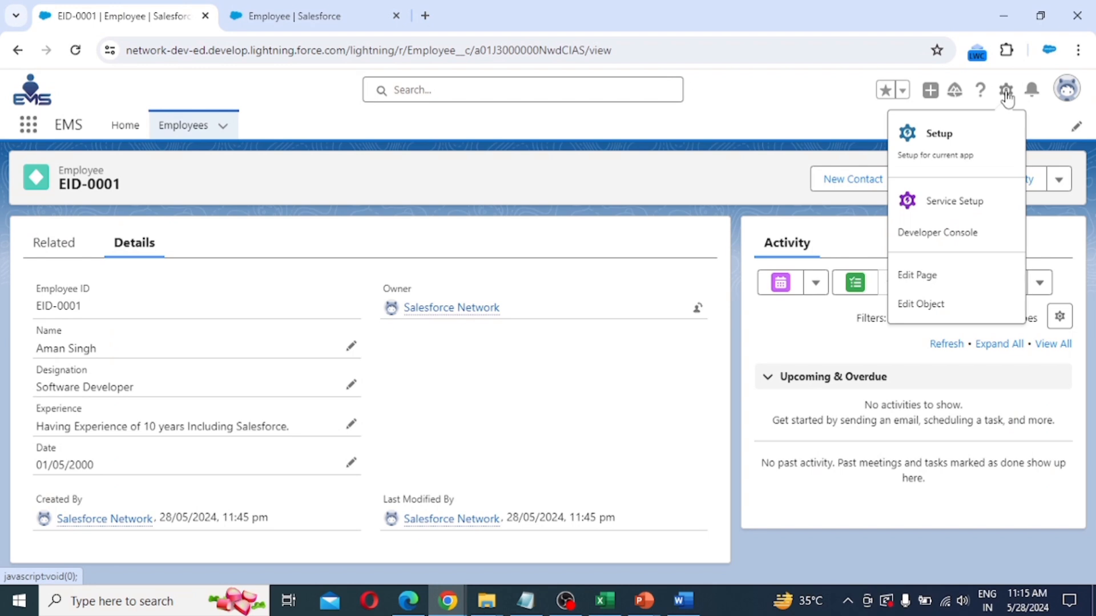
{"action": "left_click", "coordinate": [950, 153]}
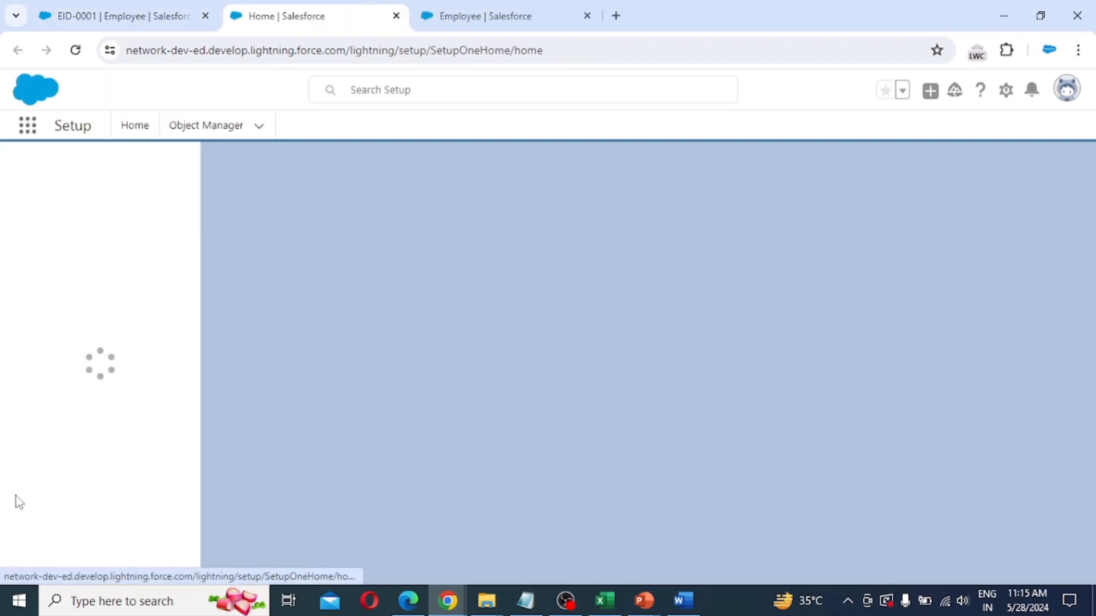
{"action": "scroll", "coordinate": [29, 487], "scroll_direction": "down", "scroll_amount": 4}
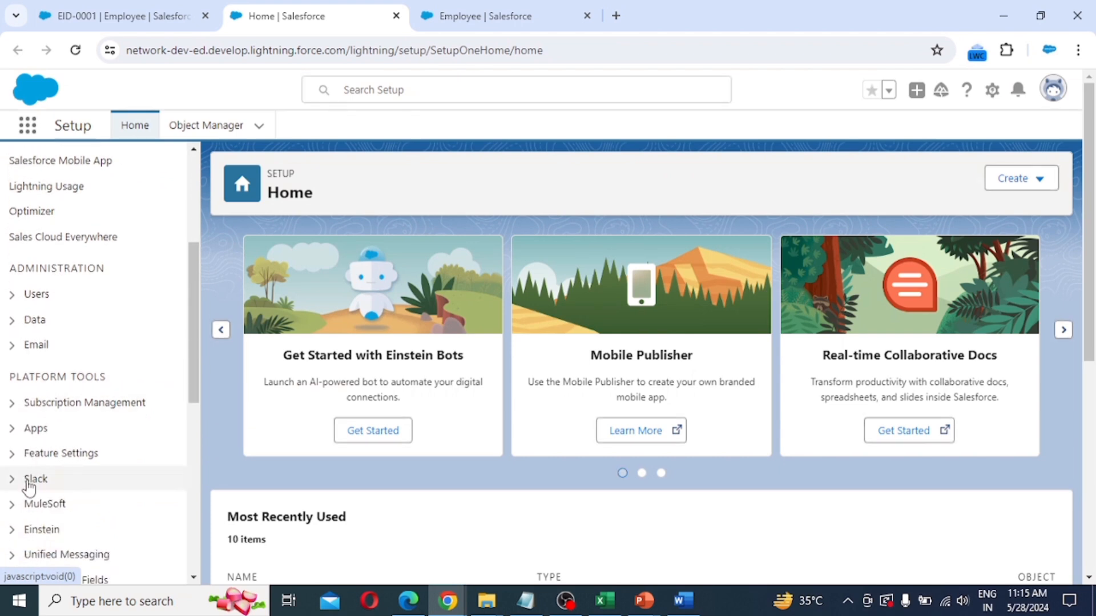
{"action": "scroll", "coordinate": [30, 487], "scroll_direction": "down", "scroll_amount": 1}
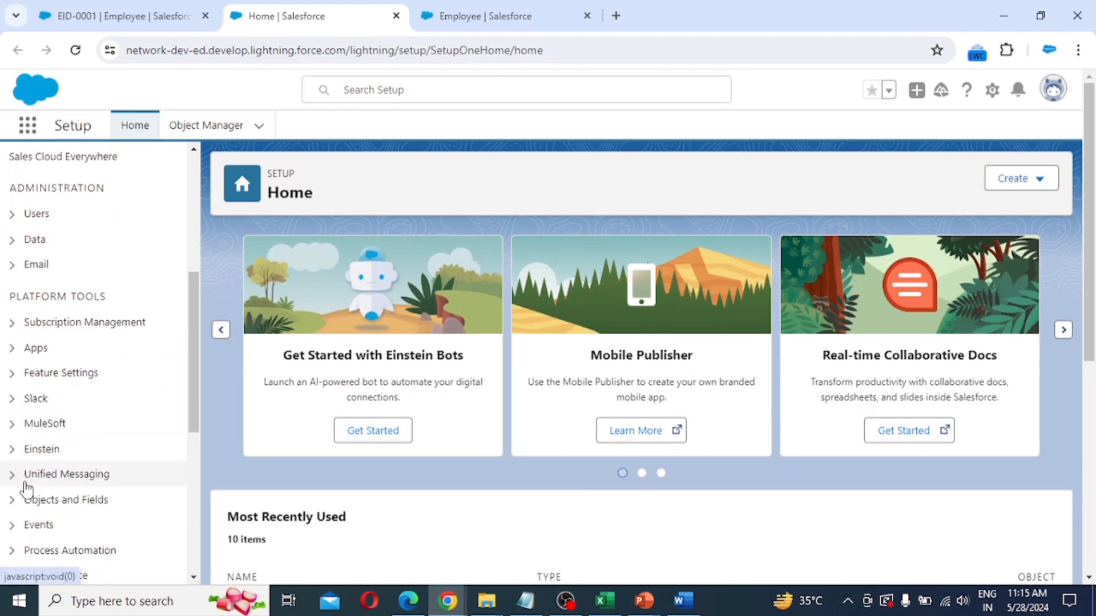
{"action": "scroll", "coordinate": [26, 488], "scroll_direction": "down", "scroll_amount": 1}
{"action": "left_click", "coordinate": [16, 420]}
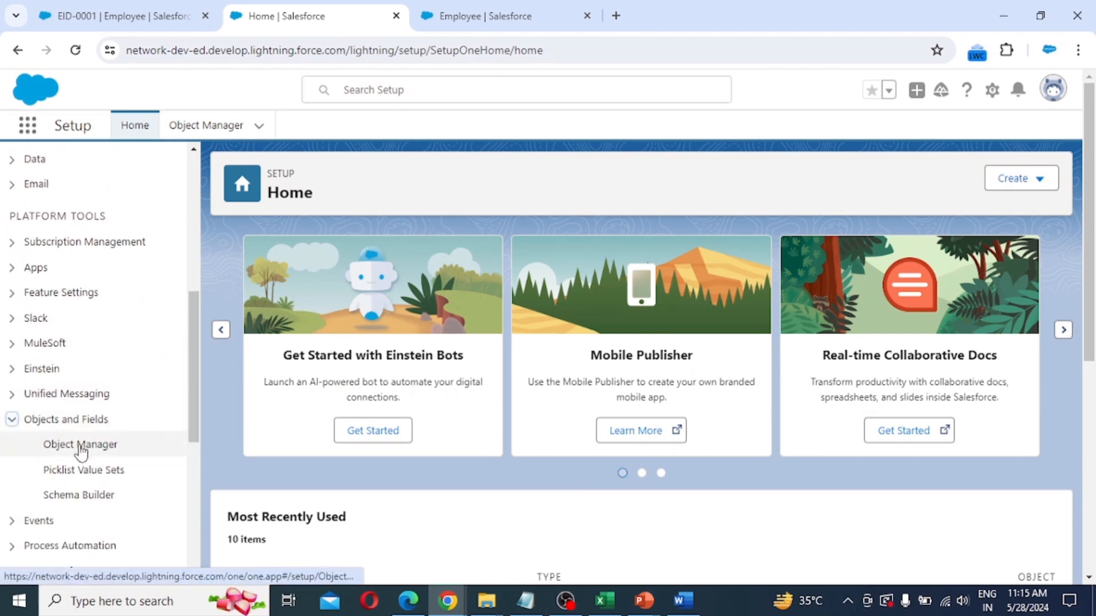
{"action": "left_click", "coordinate": [80, 448]}
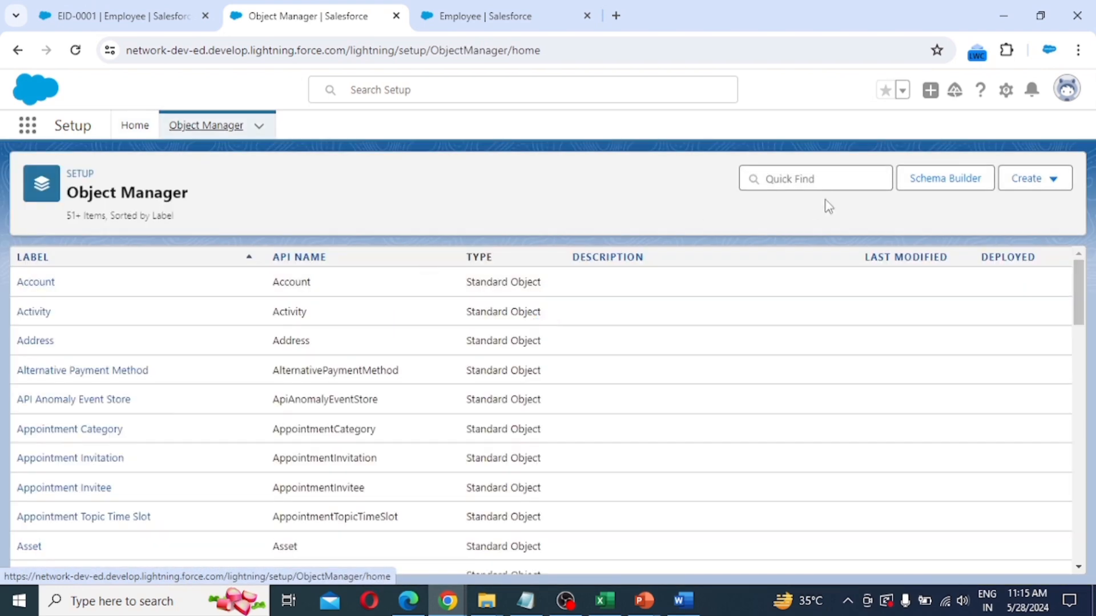
Search the Object Manager for "employee" and show the Employee object's fields and relationships.
{"action": "left_click", "coordinate": [820, 181]}
{"action": "type", "text": "e"}
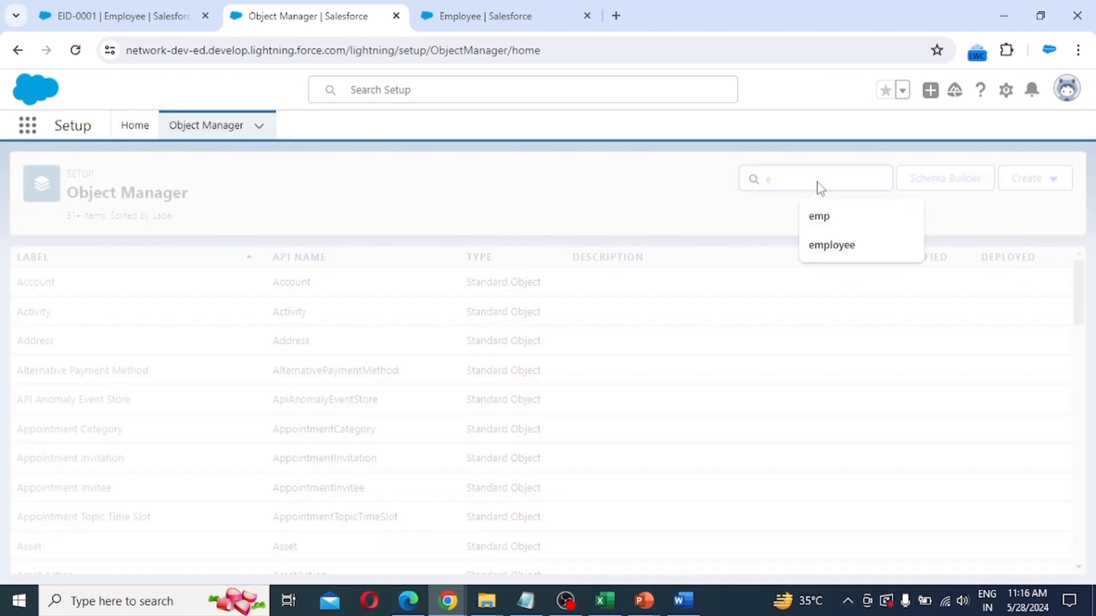
{"action": "type", "text": "mploy"}
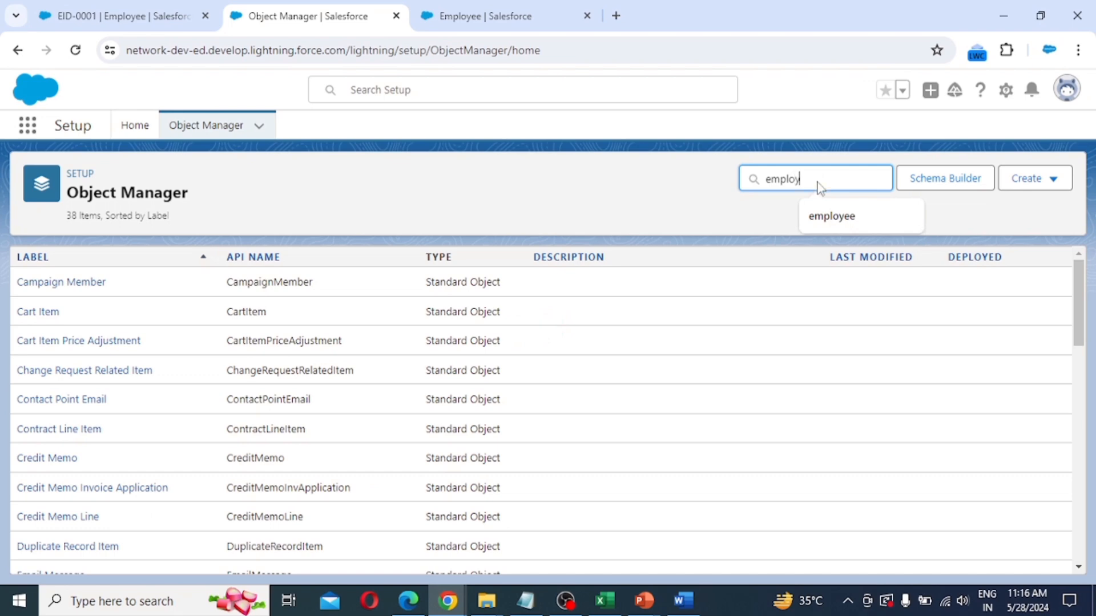
{"action": "type", "text": "ee"}
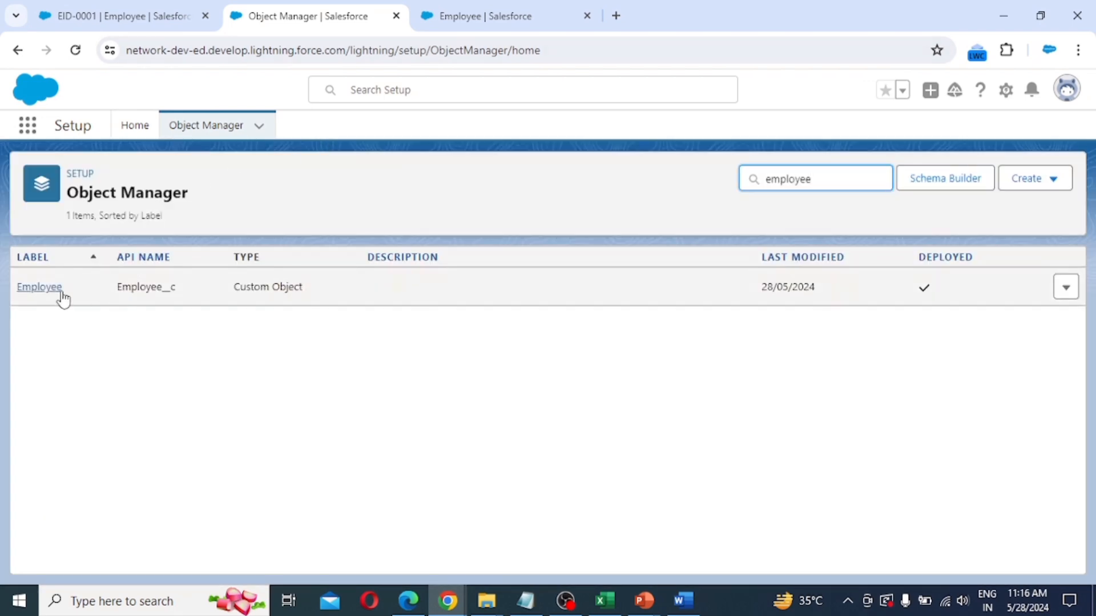
{"action": "left_click", "coordinate": [39, 287]}
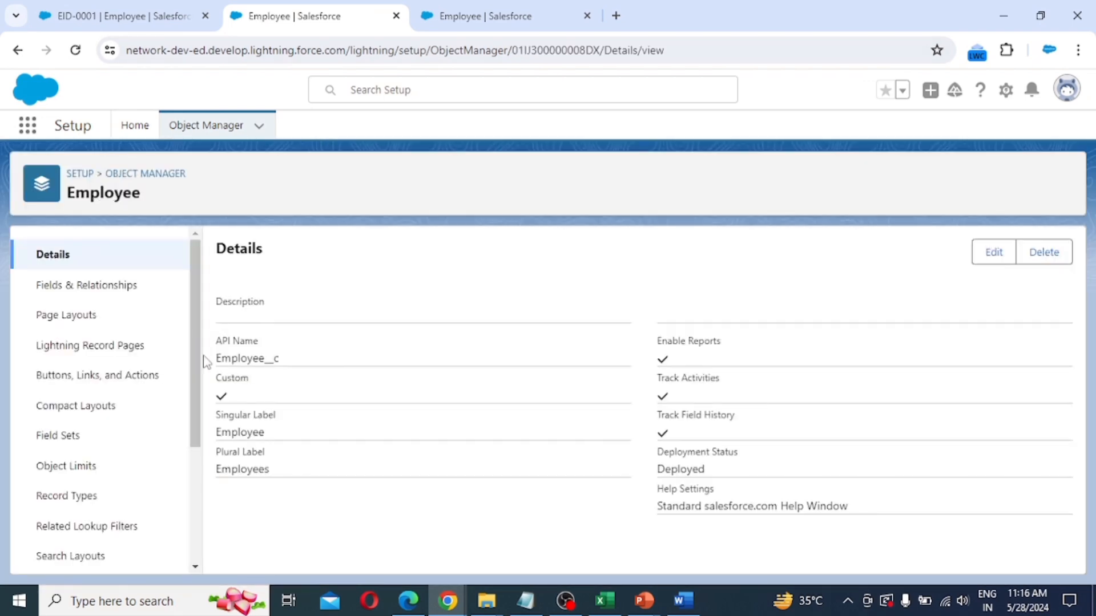
{"action": "left_click", "coordinate": [80, 287]}
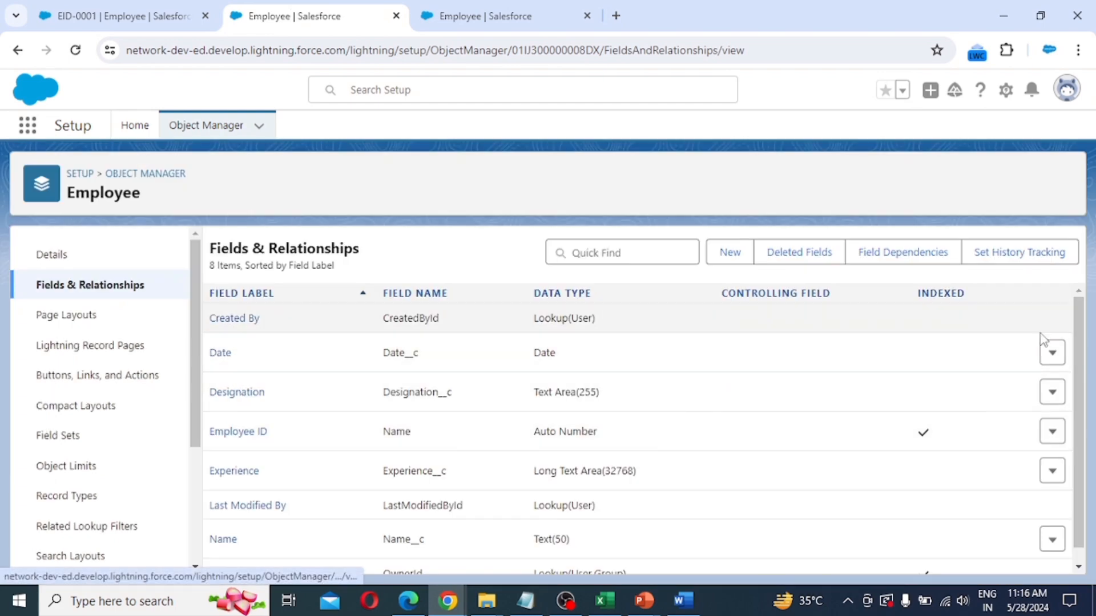
Edit the Employee object's Date field, clearing its field name and changing the field label to DOB.
{"action": "left_click", "coordinate": [1052, 353]}
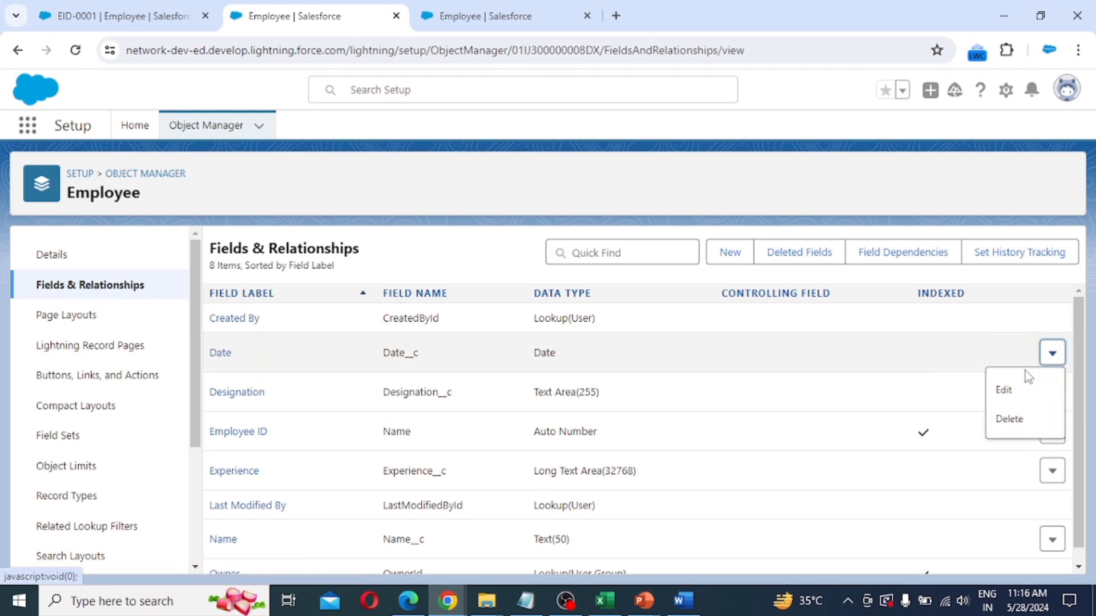
{"action": "left_click", "coordinate": [1005, 392]}
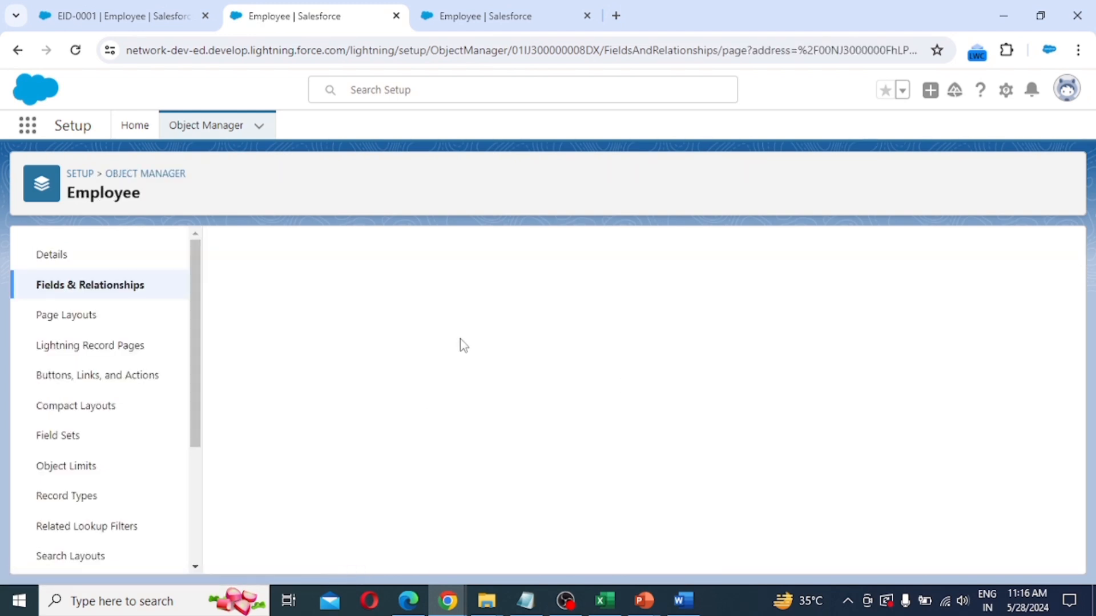
{"action": "left_click", "coordinate": [419, 342]}
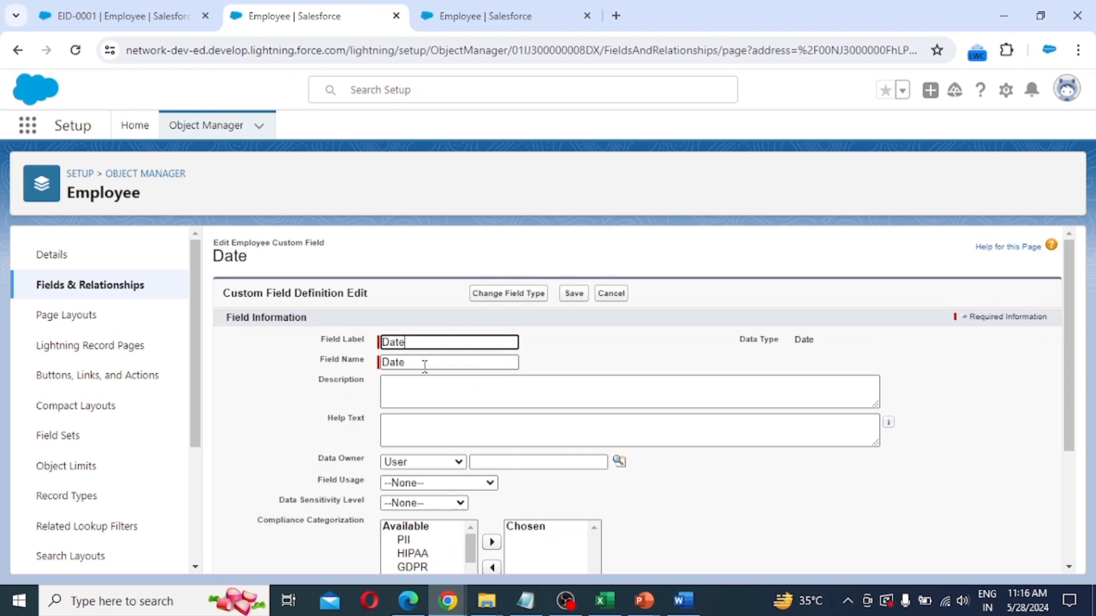
{"action": "key", "text": "Tab"}
{"action": "key", "text": "BackSpace"}
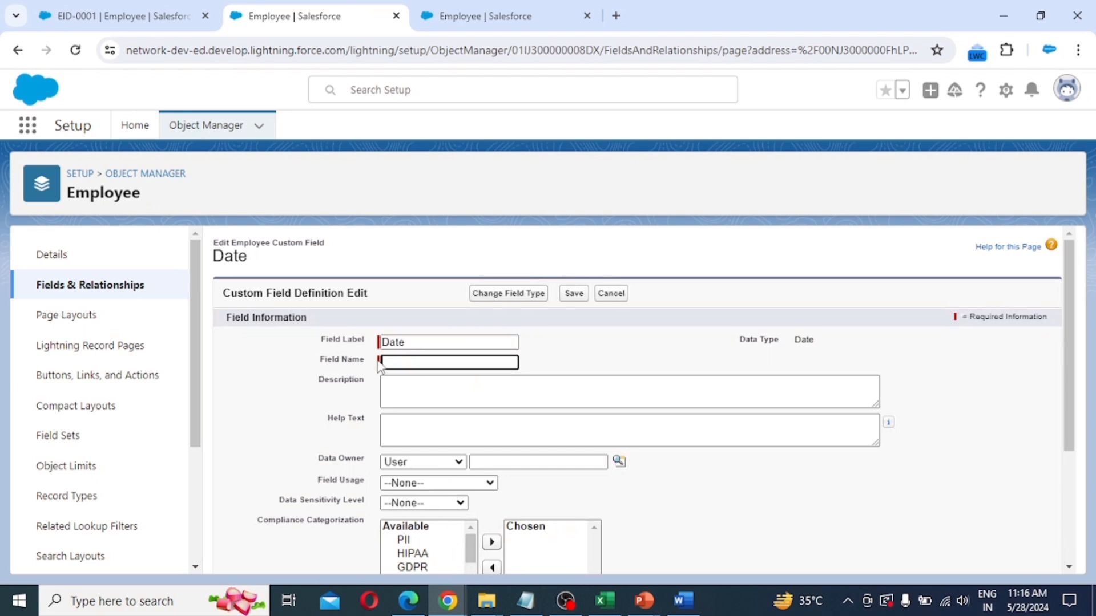
{"action": "left_click", "coordinate": [415, 342]}
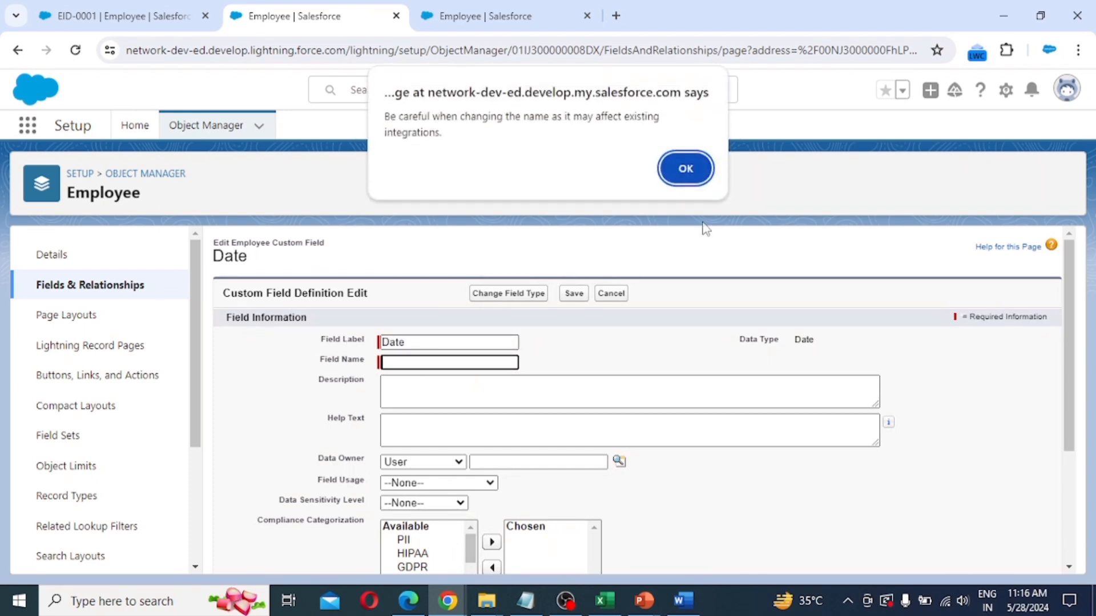
{"action": "left_click", "coordinate": [686, 169]}
{"action": "left_click_drag", "start_coordinate": [415, 342], "coordinate": [330, 355]}
{"action": "key", "text": "BackSpace"}
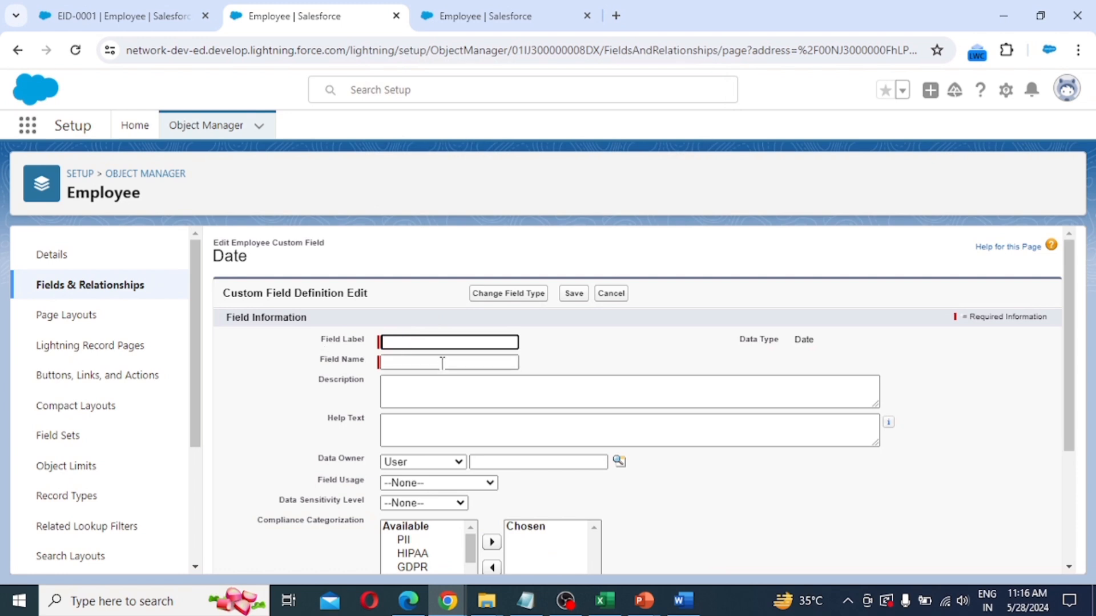
{"action": "type", "text": "D"}
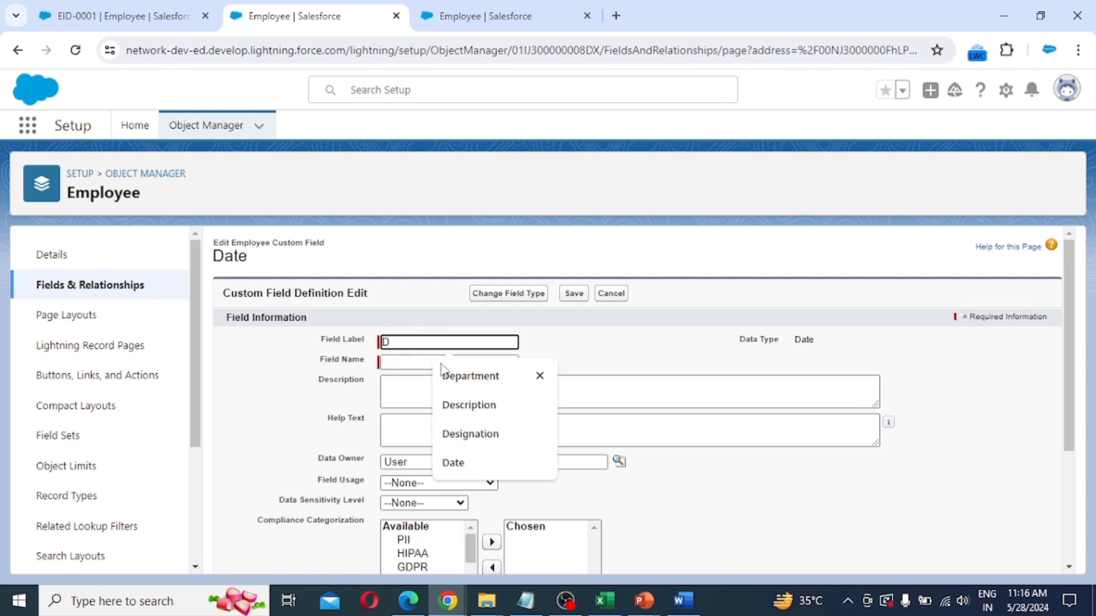
{"action": "type", "text": "OB"}
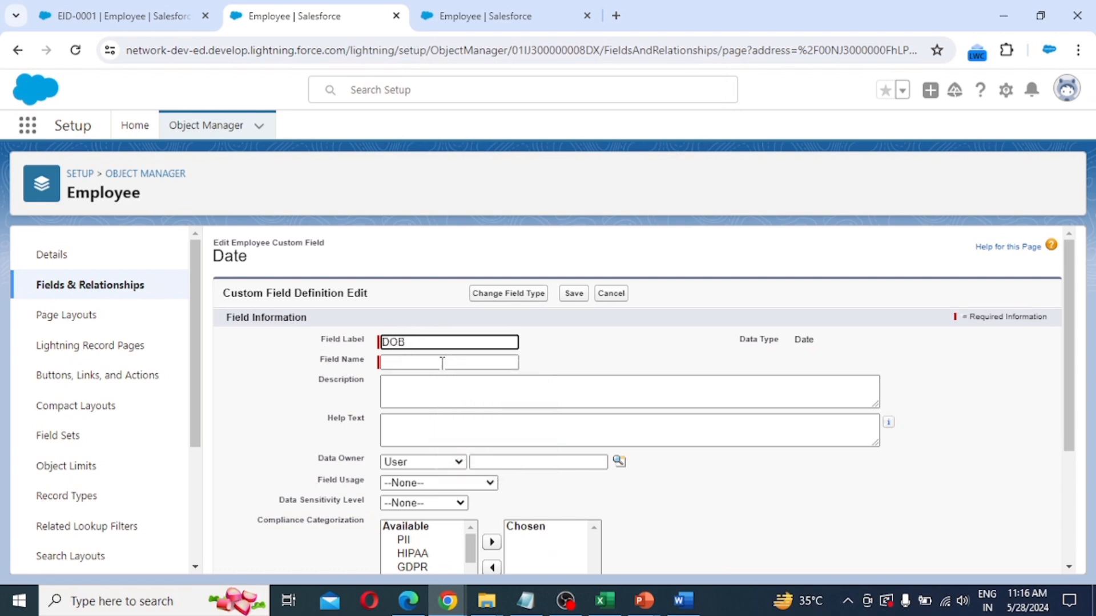
Set the custom field's name to DOB, accept the name change and save the field definition.
{"action": "left_click", "coordinate": [442, 363]}
{"action": "left_click", "coordinate": [692, 177]}
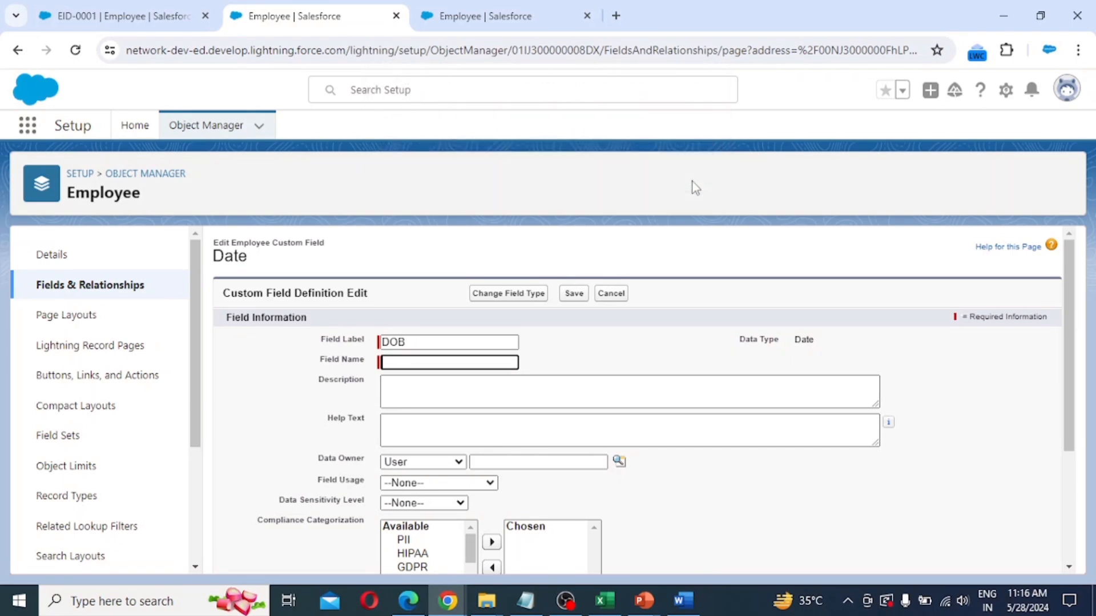
{"action": "left_click", "coordinate": [407, 363]}
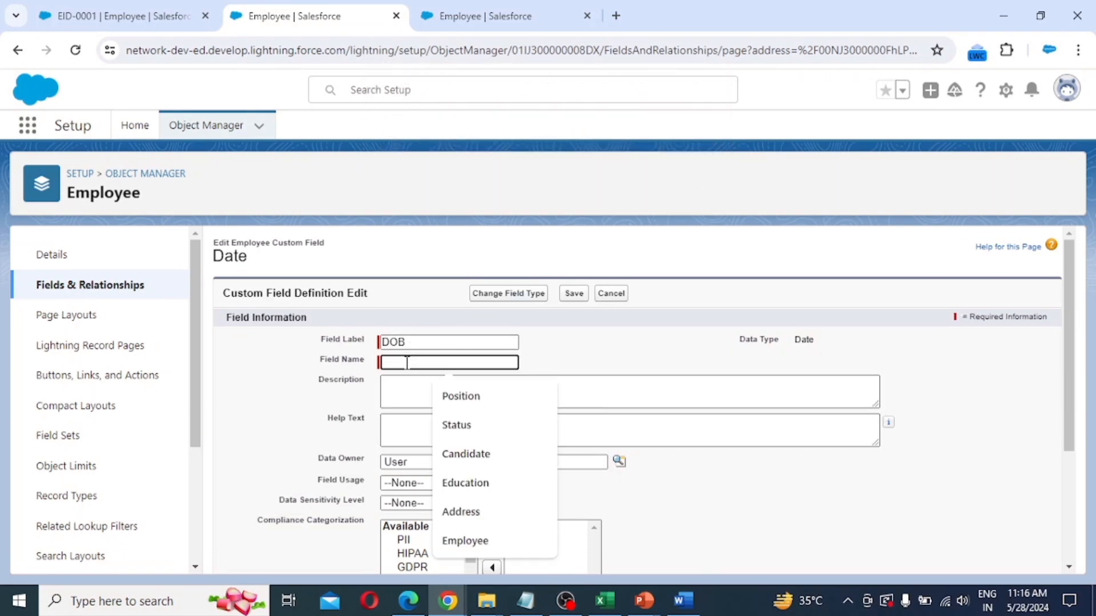
{"action": "type", "text": "DOB"}
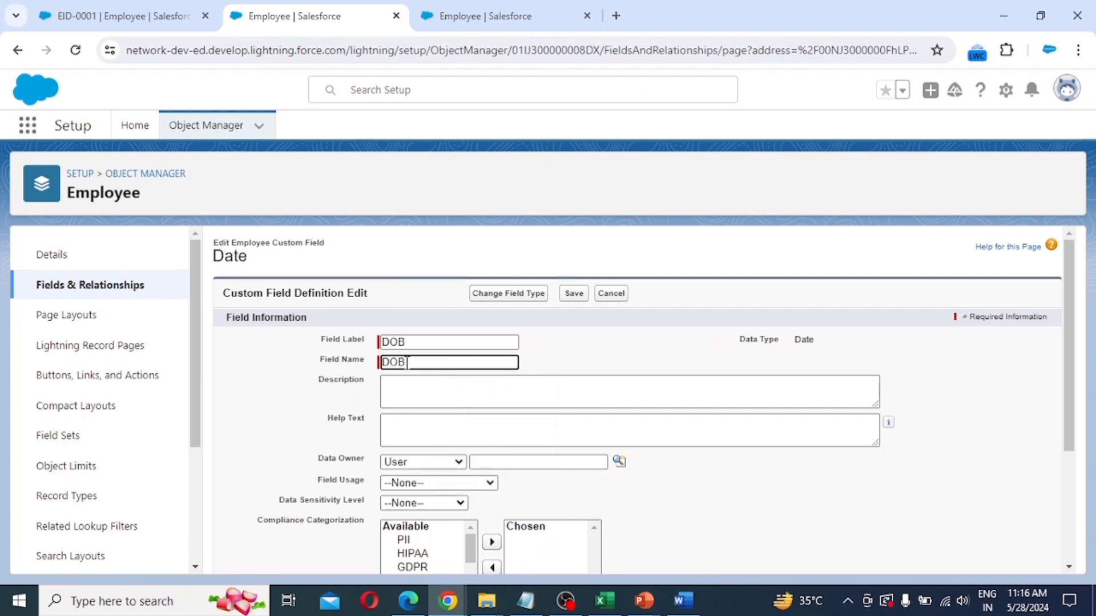
{"action": "left_click", "coordinate": [558, 402]}
{"action": "left_click", "coordinate": [682, 173]}
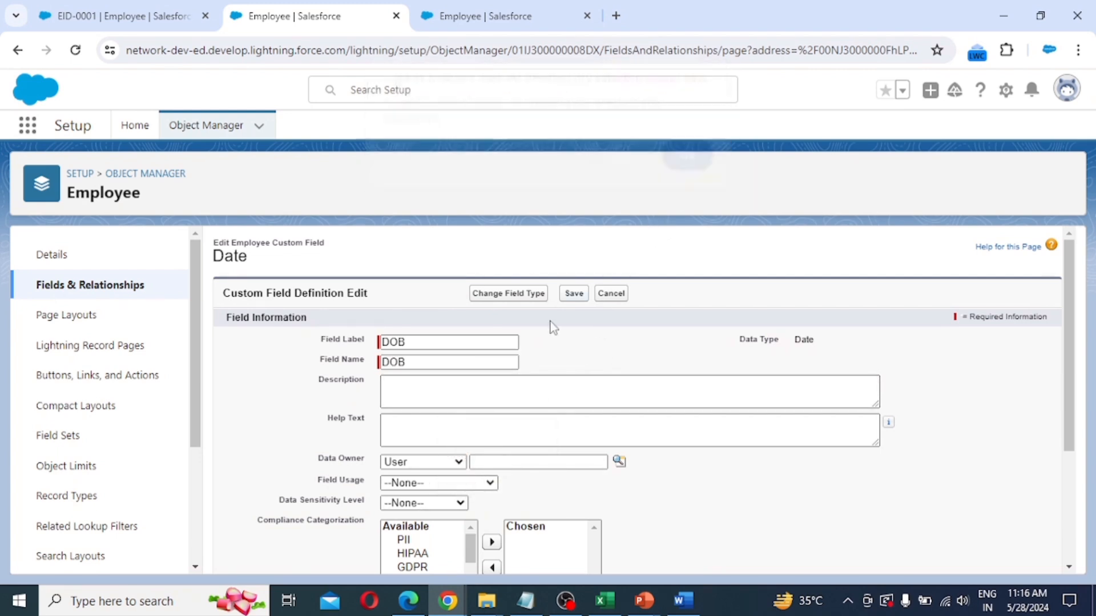
{"action": "left_click", "coordinate": [573, 294]}
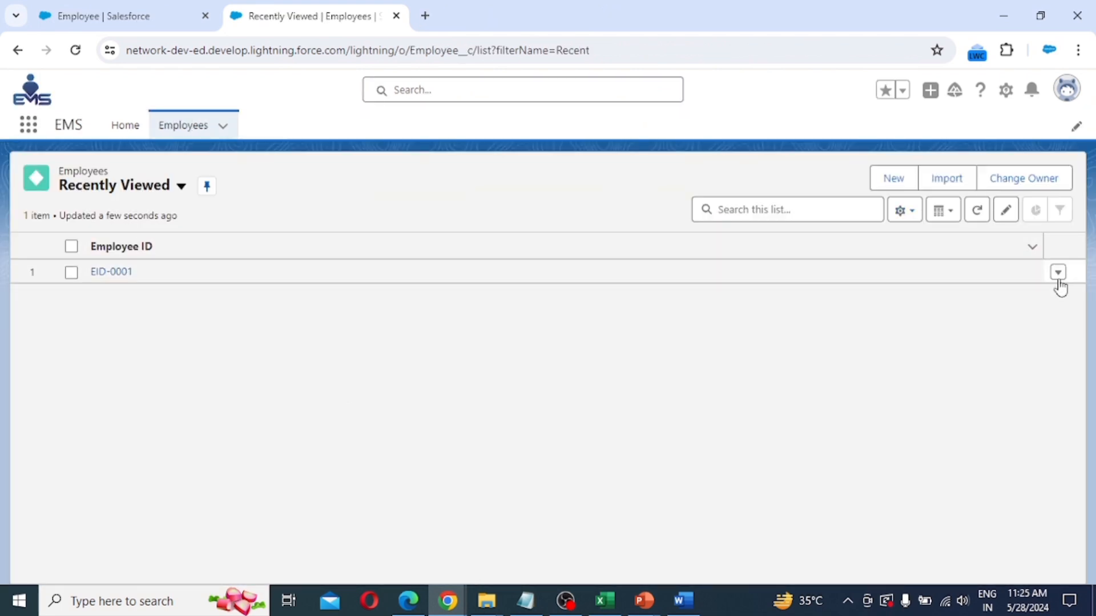
Open the existing employee record for editing from the Employees list, check its DOB field, and close the form without changes.
{"action": "left_click", "coordinate": [1058, 273]}
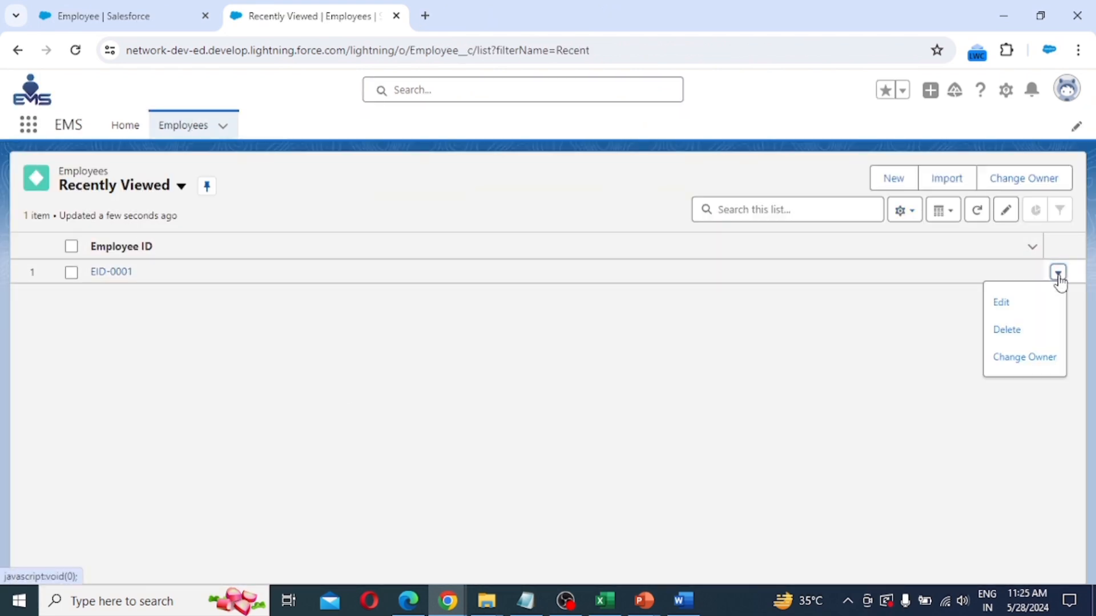
{"action": "left_click", "coordinate": [1007, 303]}
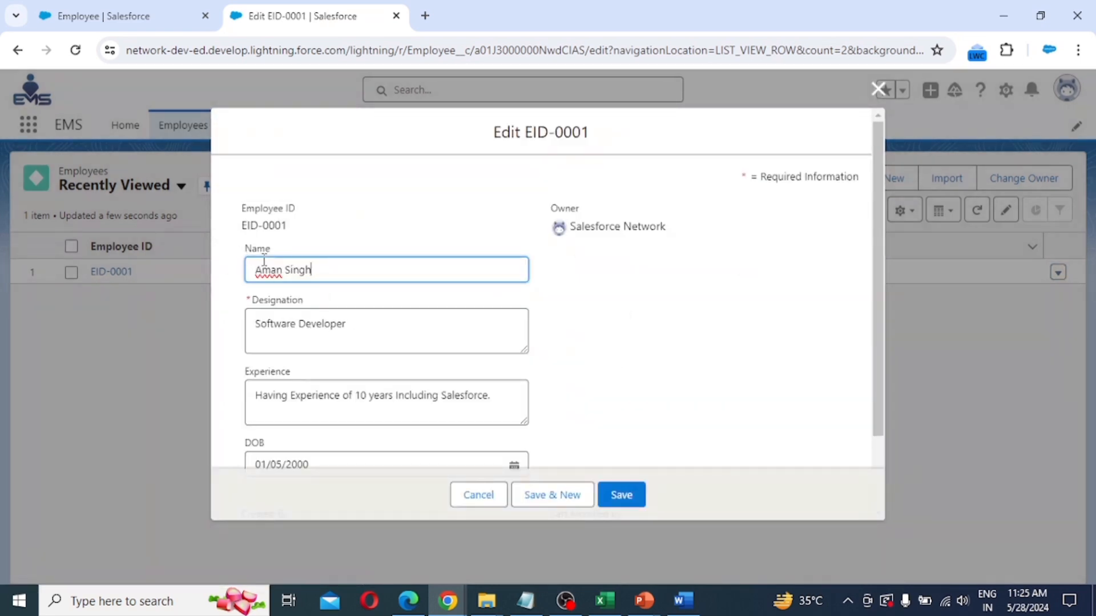
{"action": "scroll", "coordinate": [280, 276], "scroll_direction": "down", "scroll_amount": 2}
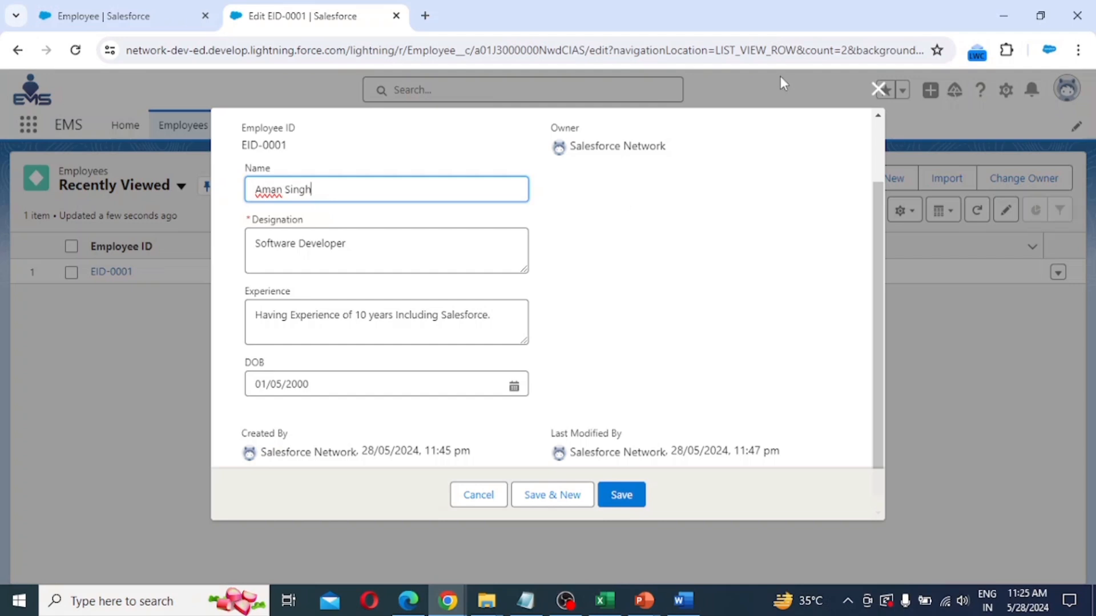
{"action": "left_click", "coordinate": [879, 90]}
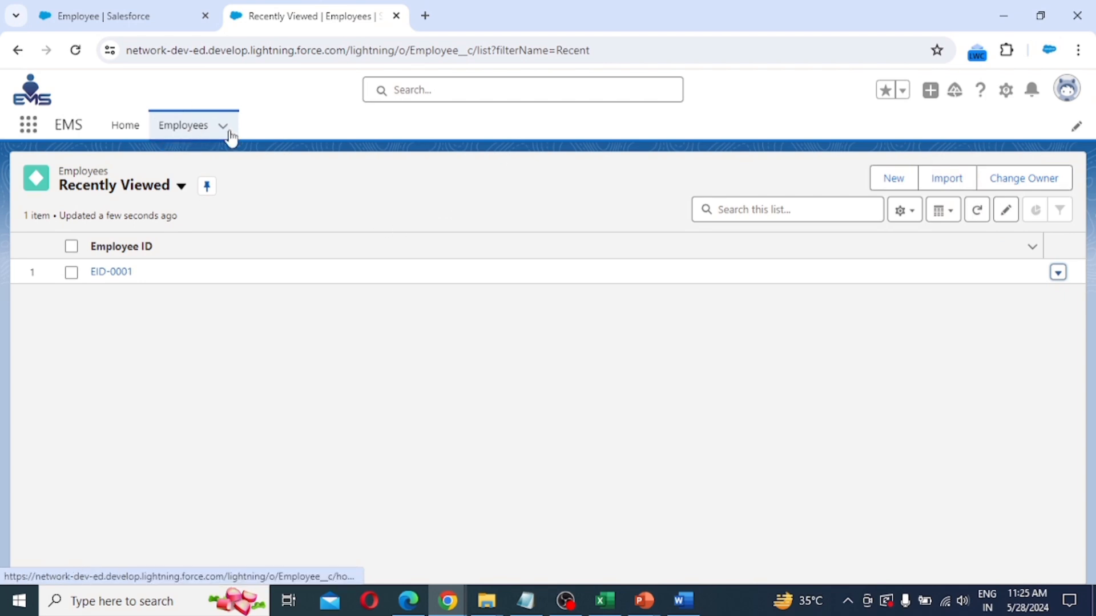
Add Accounts to the EMS app's navigation items, save the change, and open the Accounts list.
{"action": "left_click", "coordinate": [1077, 129]}
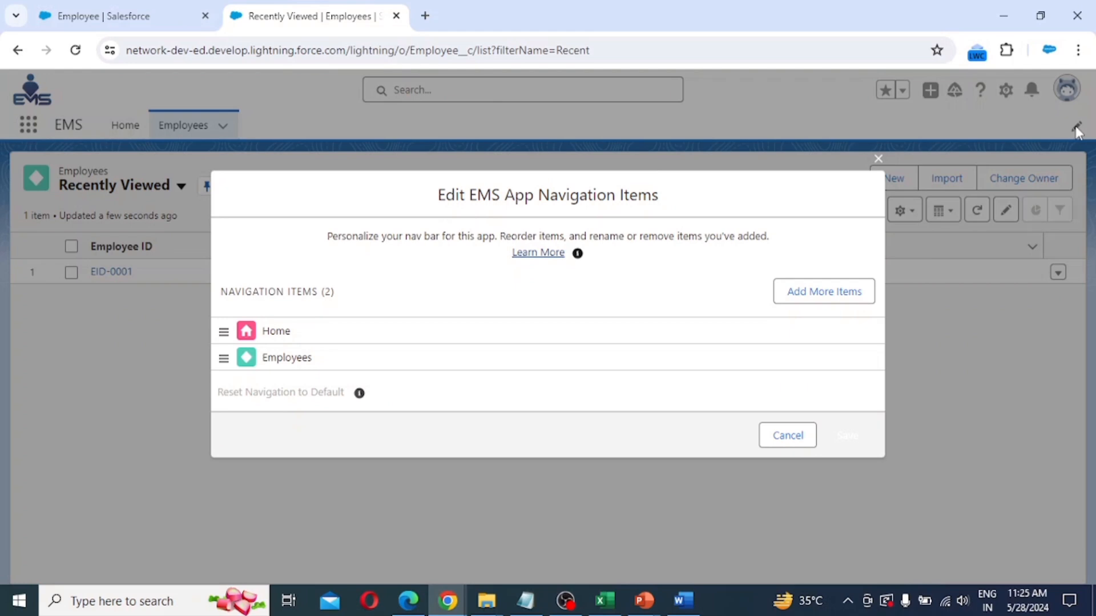
{"action": "left_click", "coordinate": [830, 293]}
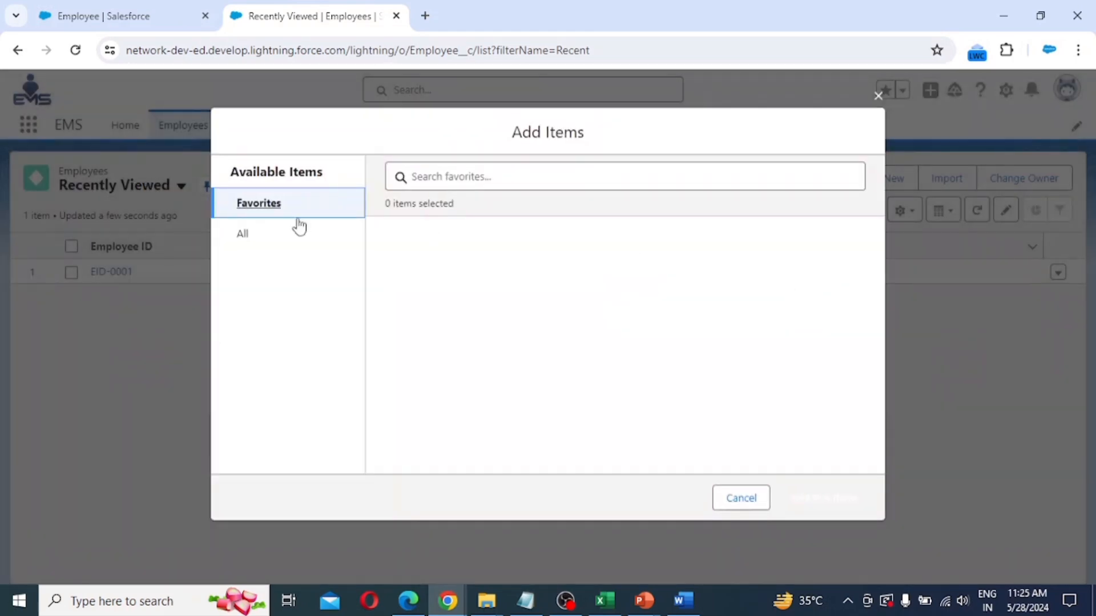
{"action": "left_click", "coordinate": [242, 233]}
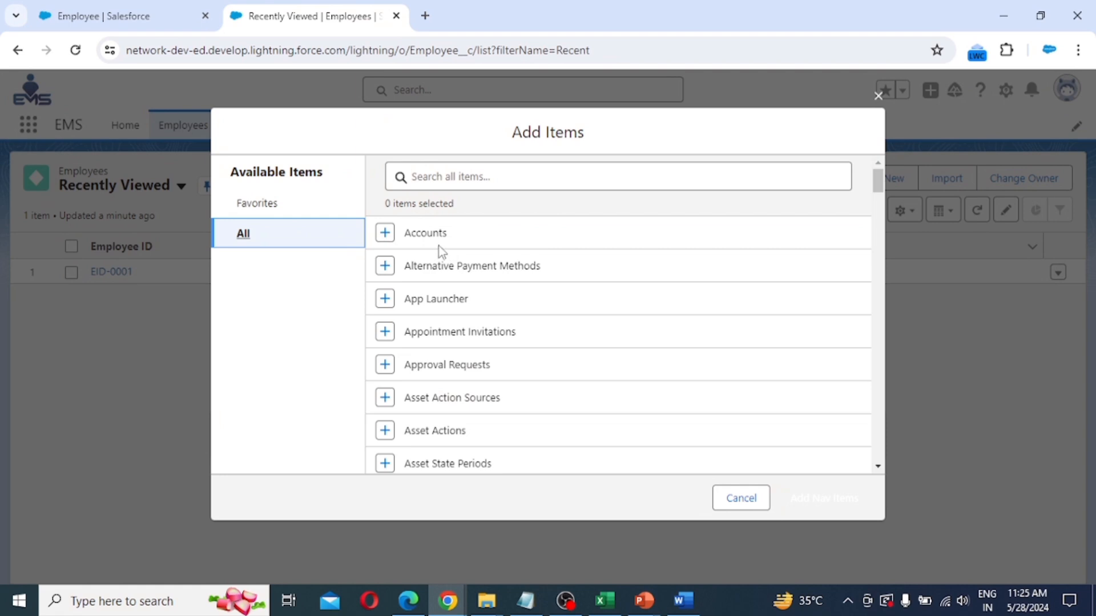
{"action": "left_click", "coordinate": [386, 235]}
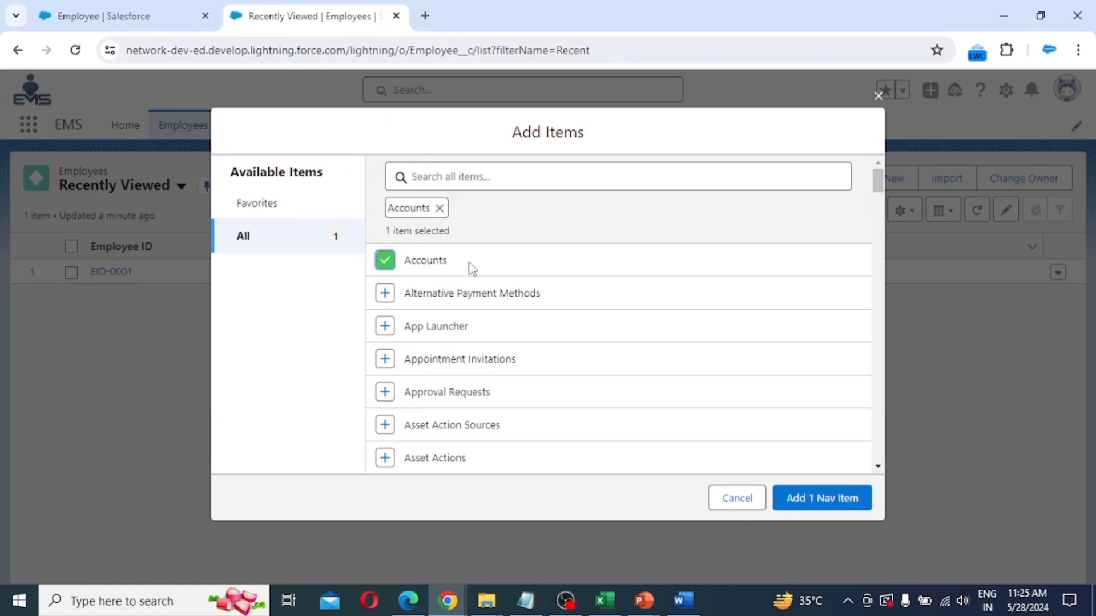
{"action": "left_click", "coordinate": [817, 500]}
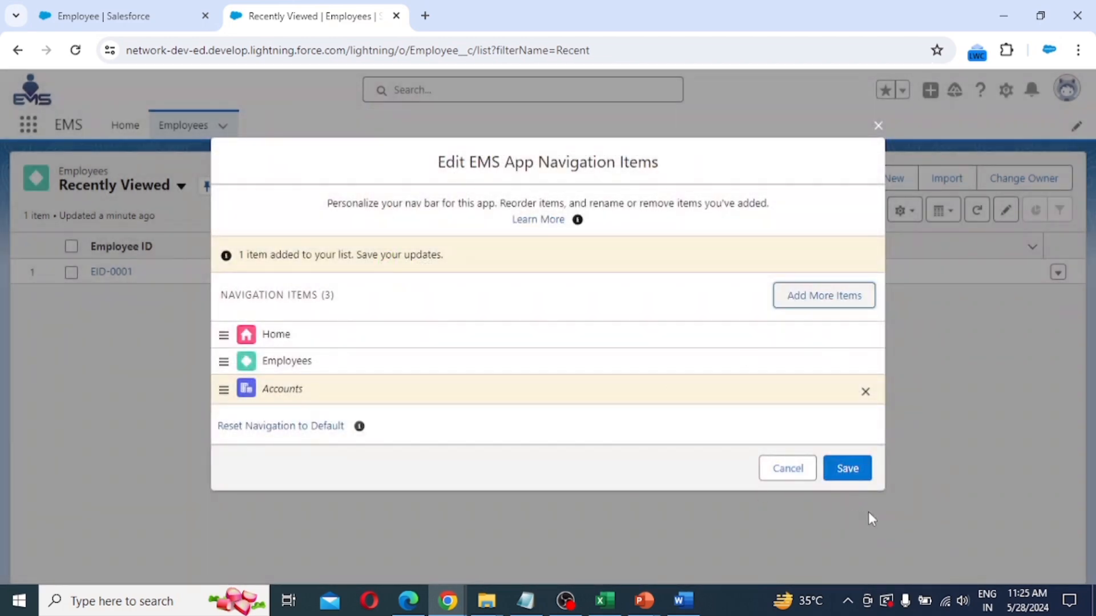
{"action": "left_click", "coordinate": [850, 472]}
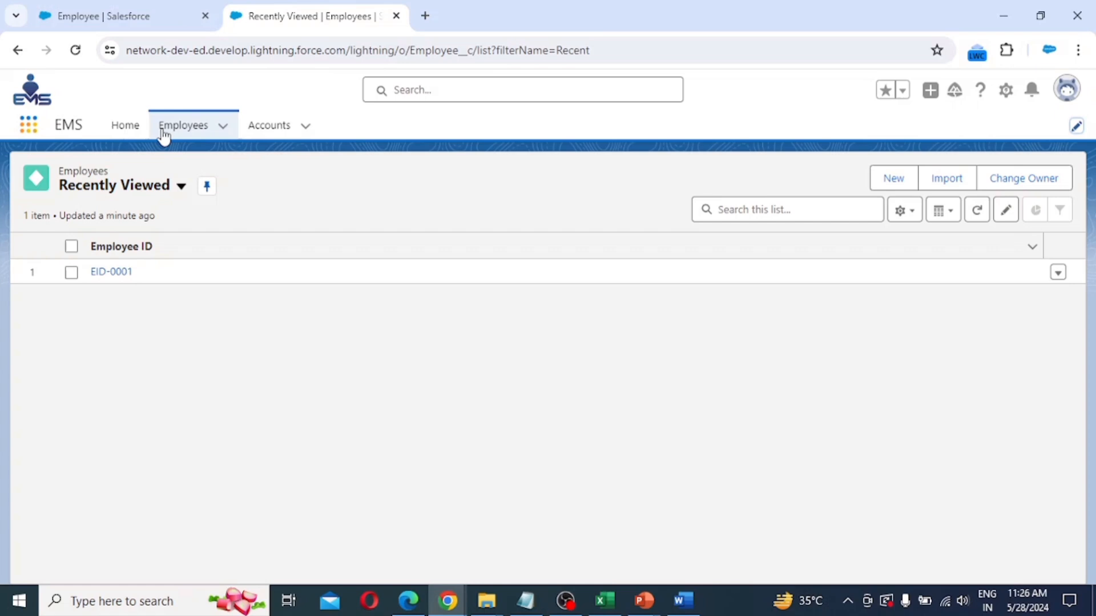
{"action": "left_click", "coordinate": [276, 125]}
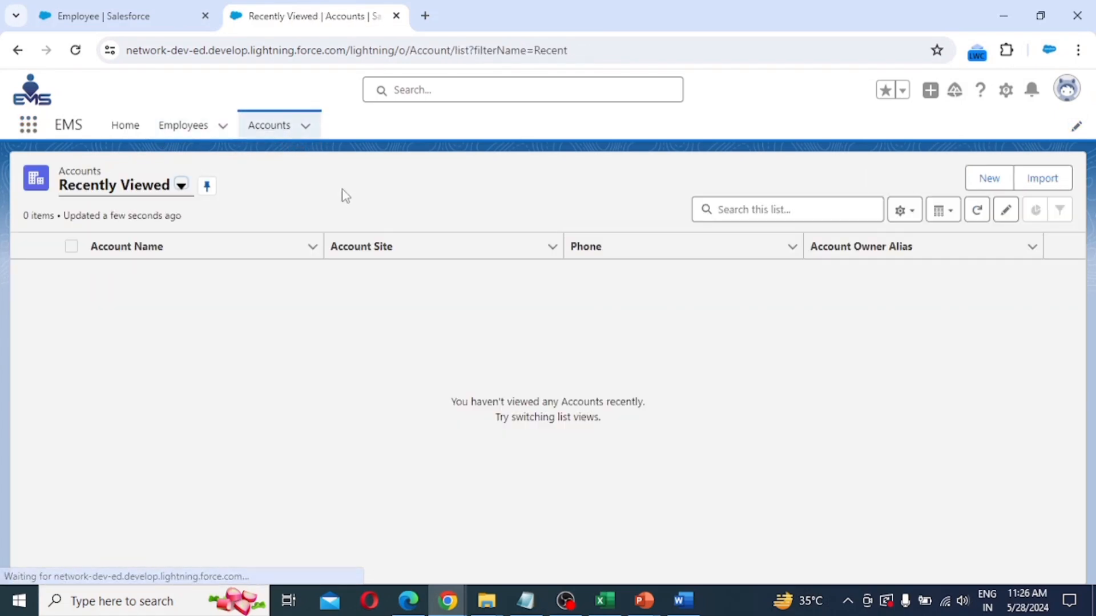
Open a new account form, review its standard fields from Account Information through Description Information, and close it without saving.
{"action": "left_click", "coordinate": [989, 180]}
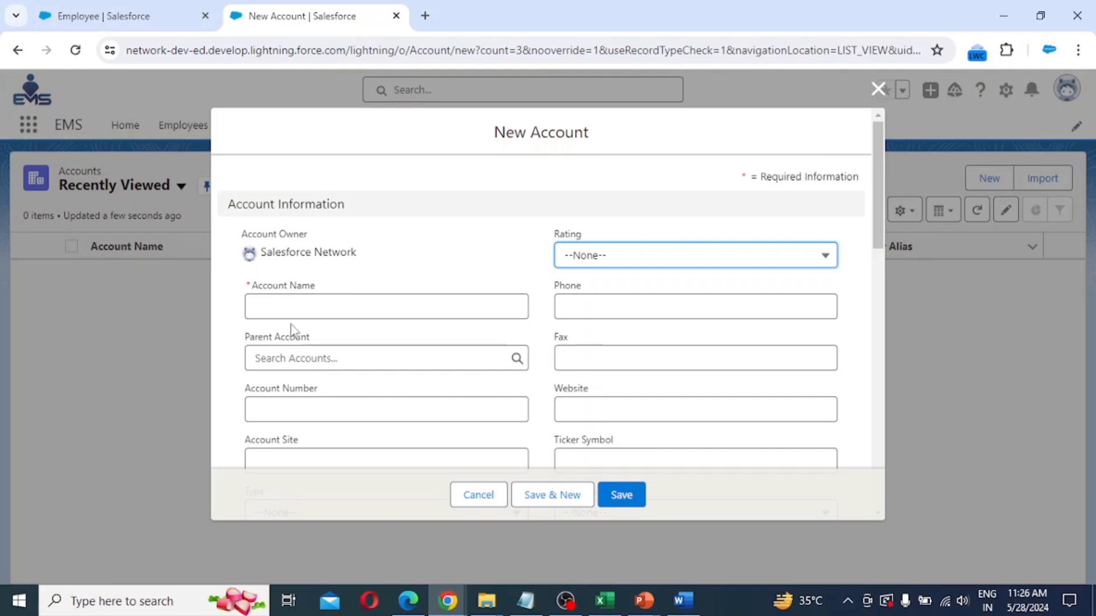
{"action": "scroll", "coordinate": [289, 328], "scroll_direction": "down", "scroll_amount": 3}
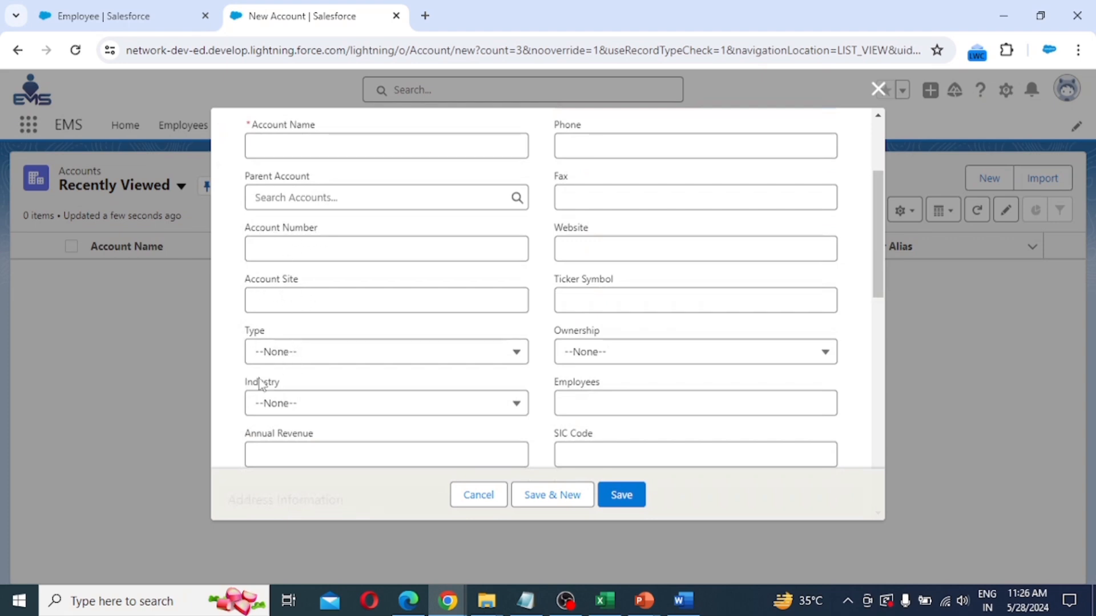
{"action": "scroll", "coordinate": [265, 371], "scroll_direction": "down", "scroll_amount": 1}
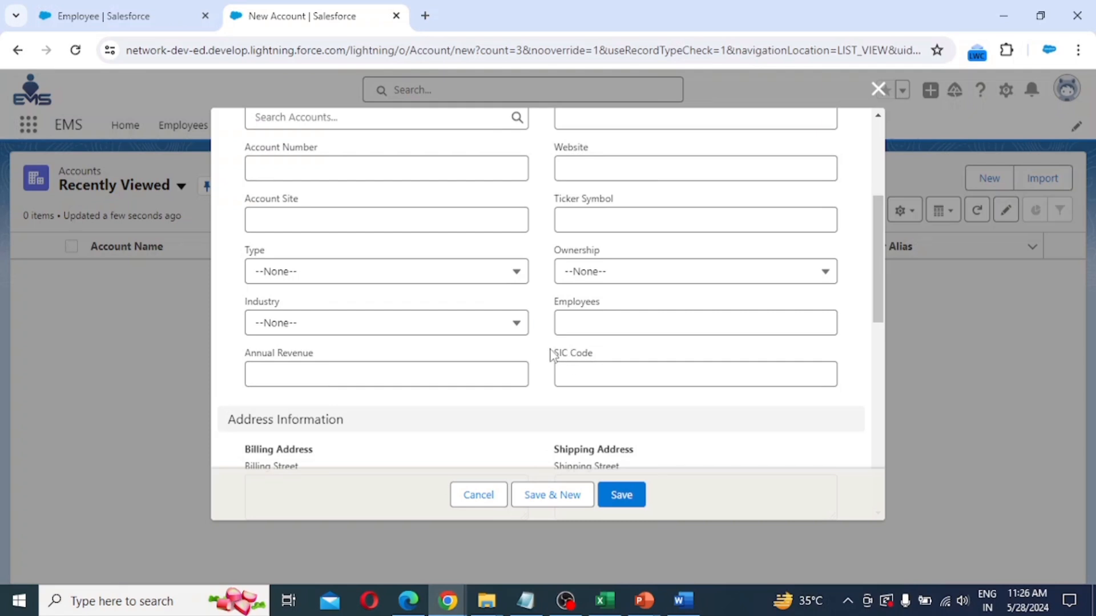
{"action": "scroll", "coordinate": [590, 250], "scroll_direction": "up", "scroll_amount": 3}
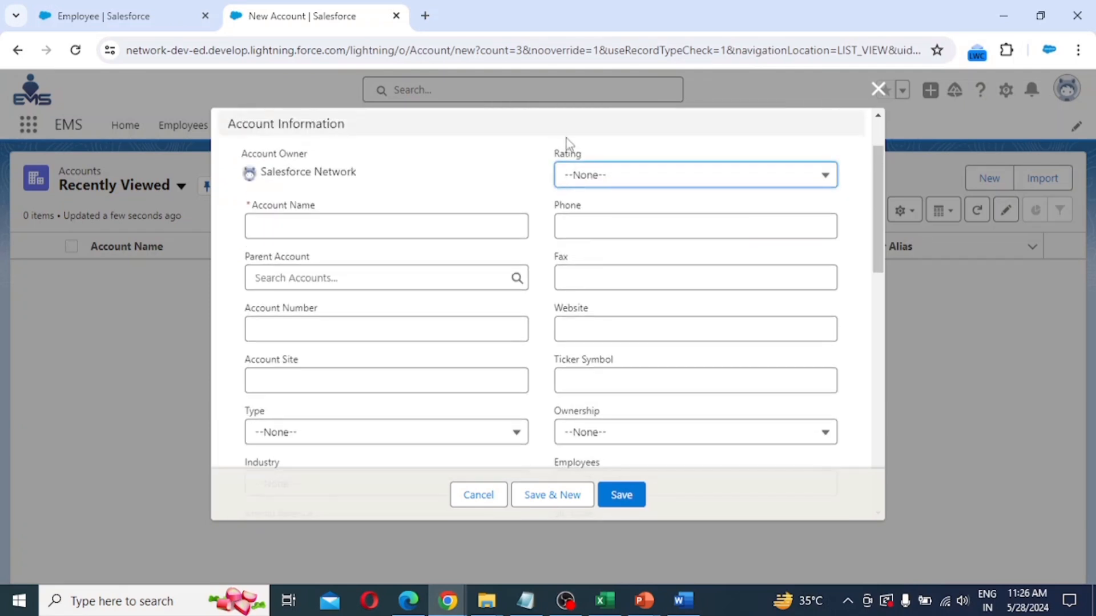
{"action": "scroll", "coordinate": [588, 185], "scroll_direction": "up", "scroll_amount": 2}
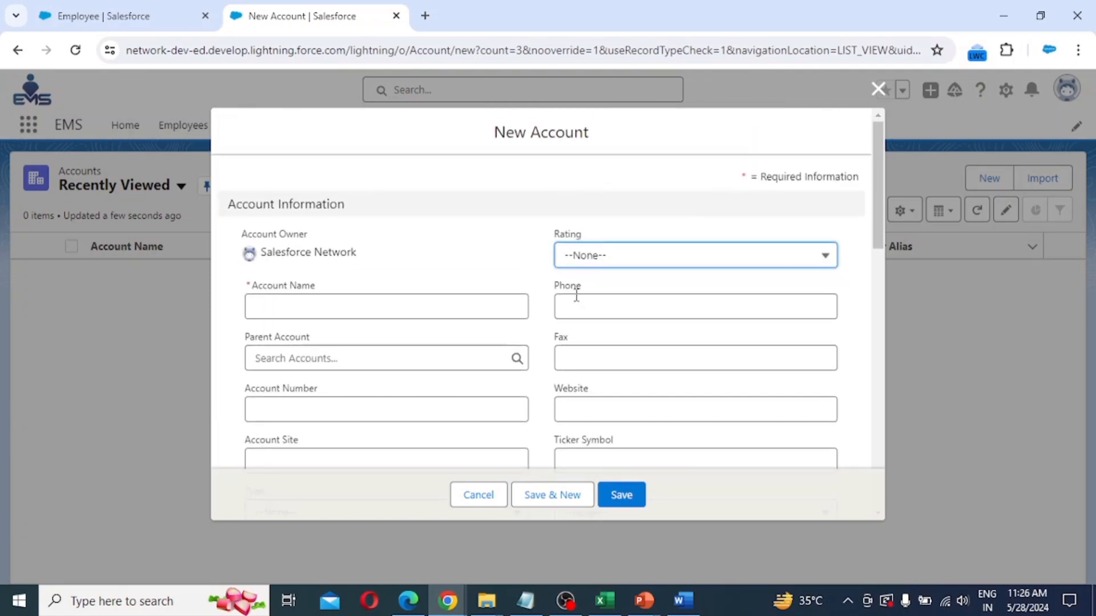
{"action": "scroll", "coordinate": [577, 358], "scroll_direction": "down", "scroll_amount": 1}
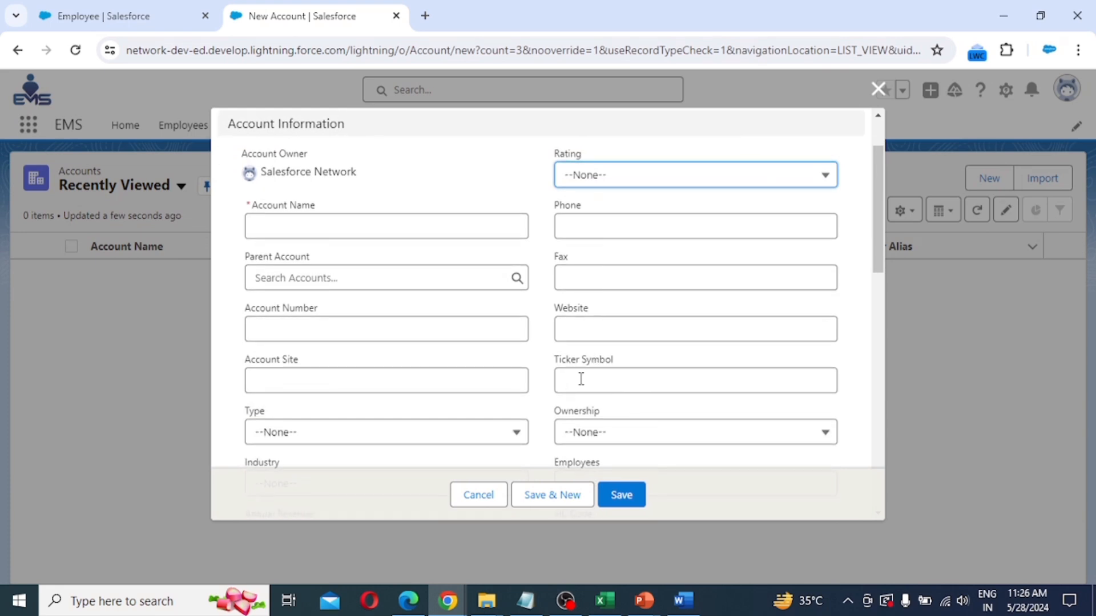
{"action": "scroll", "coordinate": [594, 383], "scroll_direction": "down", "scroll_amount": 2}
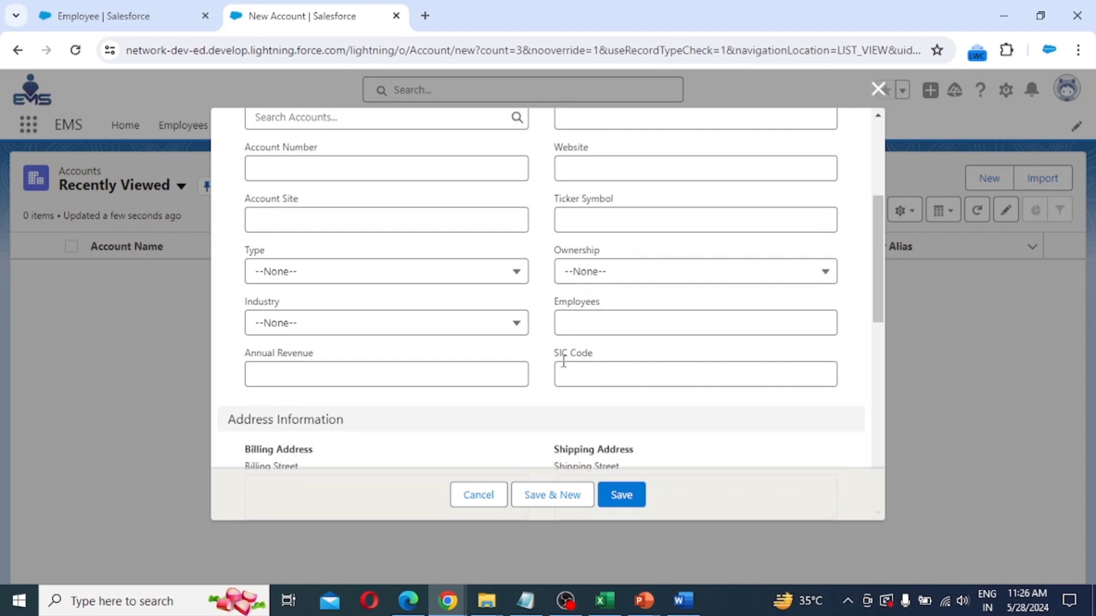
{"action": "scroll", "coordinate": [591, 411], "scroll_direction": "down", "scroll_amount": 1}
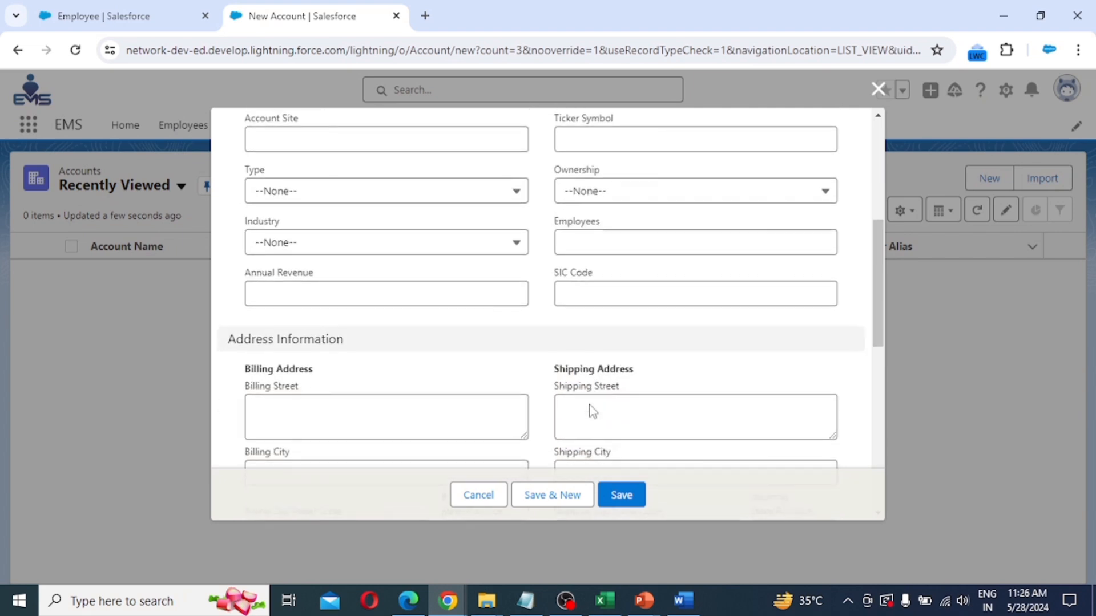
{"action": "scroll", "coordinate": [403, 360], "scroll_direction": "down", "scroll_amount": 1}
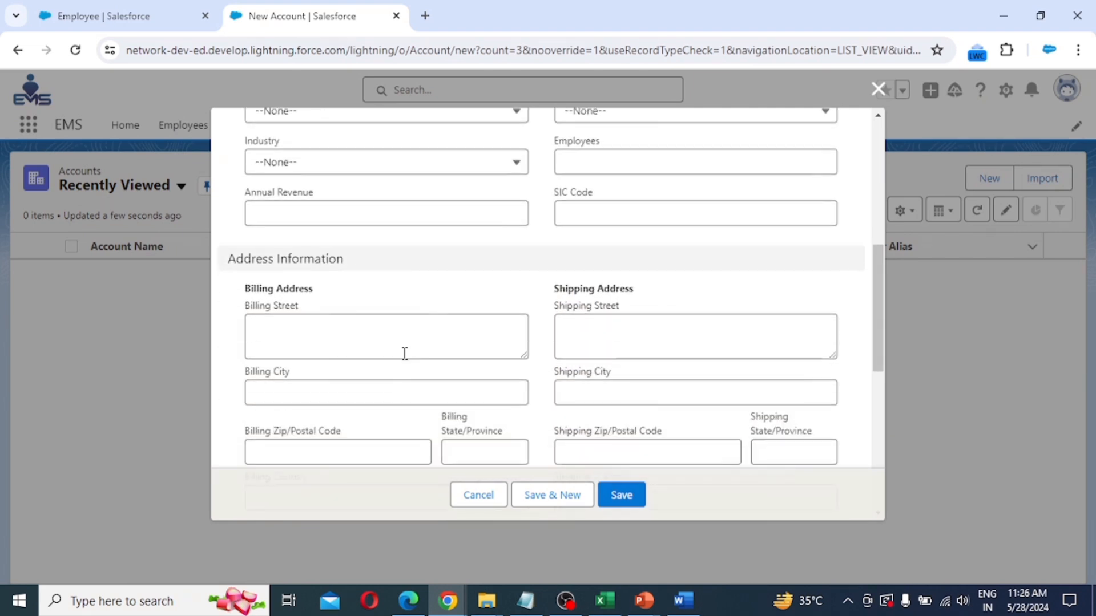
{"action": "scroll", "coordinate": [405, 354], "scroll_direction": "down", "scroll_amount": 1}
{"action": "scroll", "coordinate": [405, 360], "scroll_direction": "down", "scroll_amount": 4}
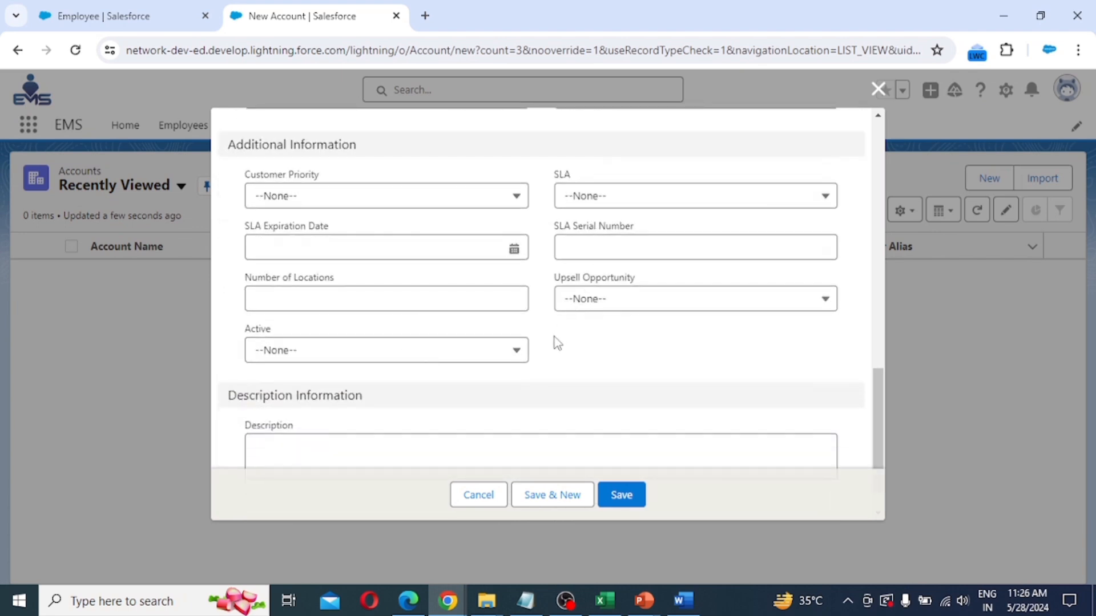
{"action": "scroll", "coordinate": [556, 343], "scroll_direction": "down", "scroll_amount": 1}
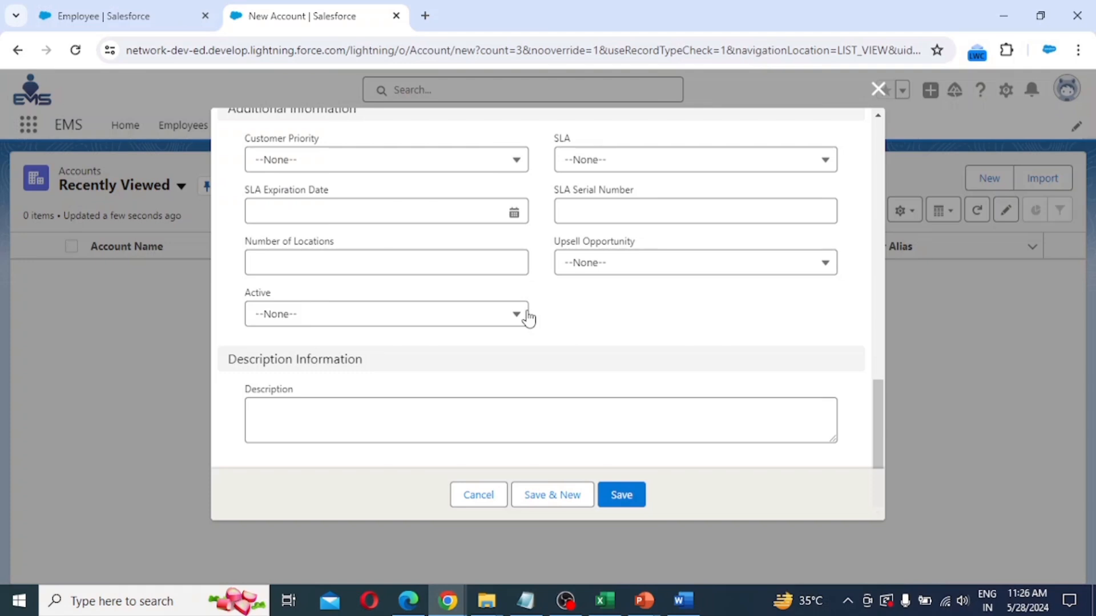
{"action": "left_click", "coordinate": [878, 91]}
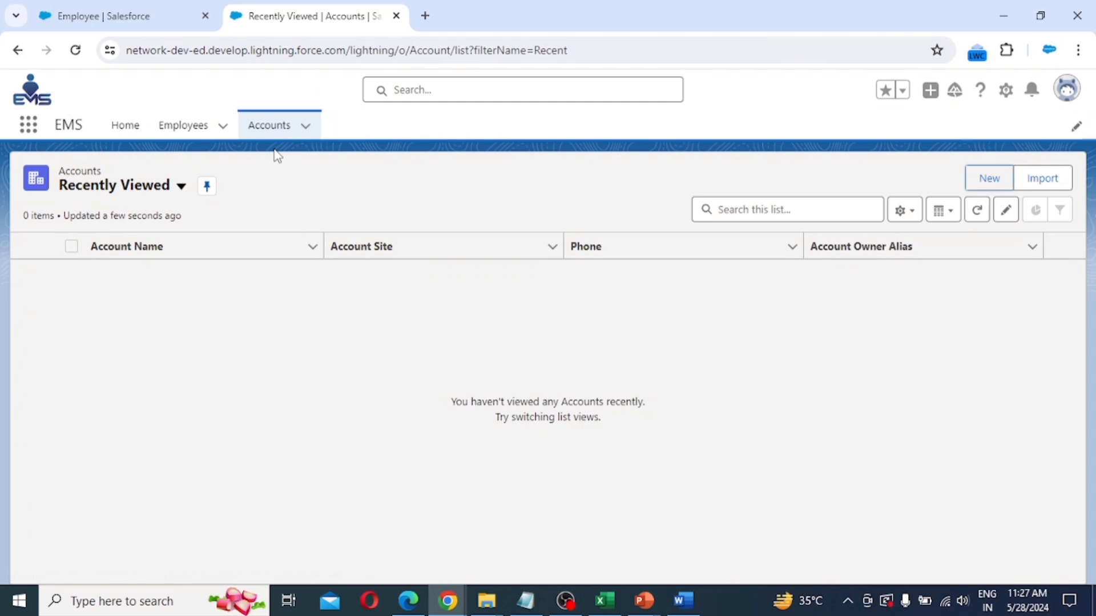
From the Accounts list, open the Account object's setup and display its fields and relationships.
{"action": "left_click", "coordinate": [270, 132]}
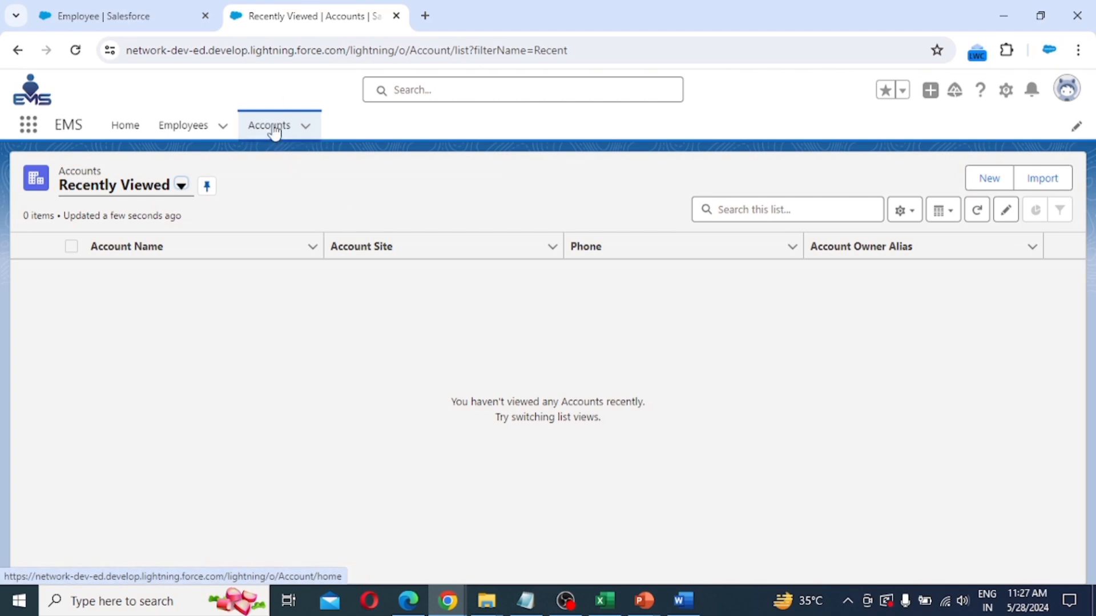
{"action": "left_click", "coordinate": [1006, 92]}
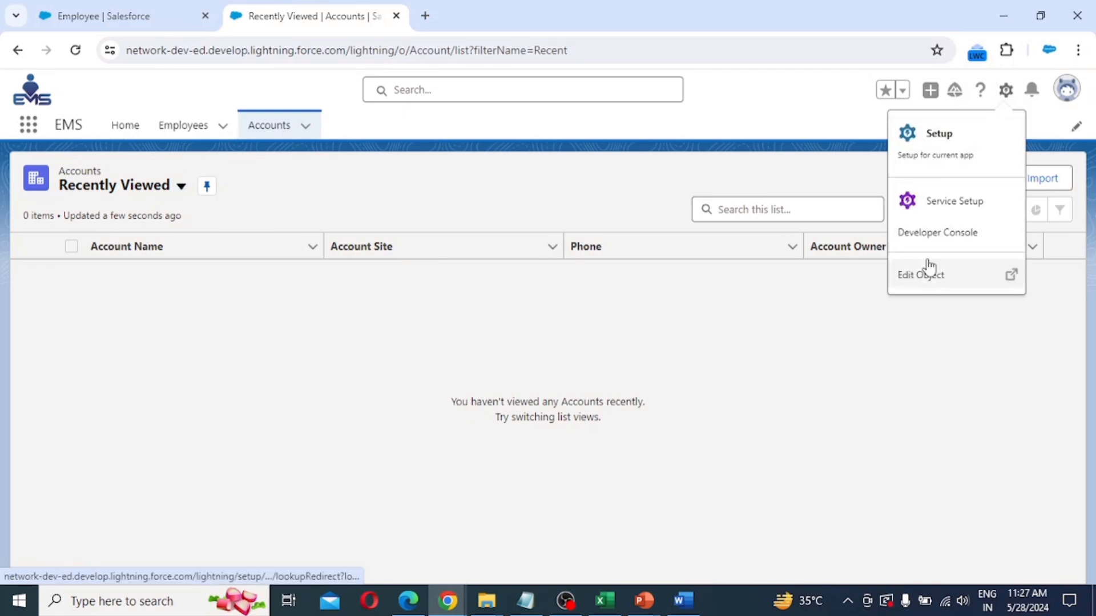
{"action": "left_click", "coordinate": [930, 280]}
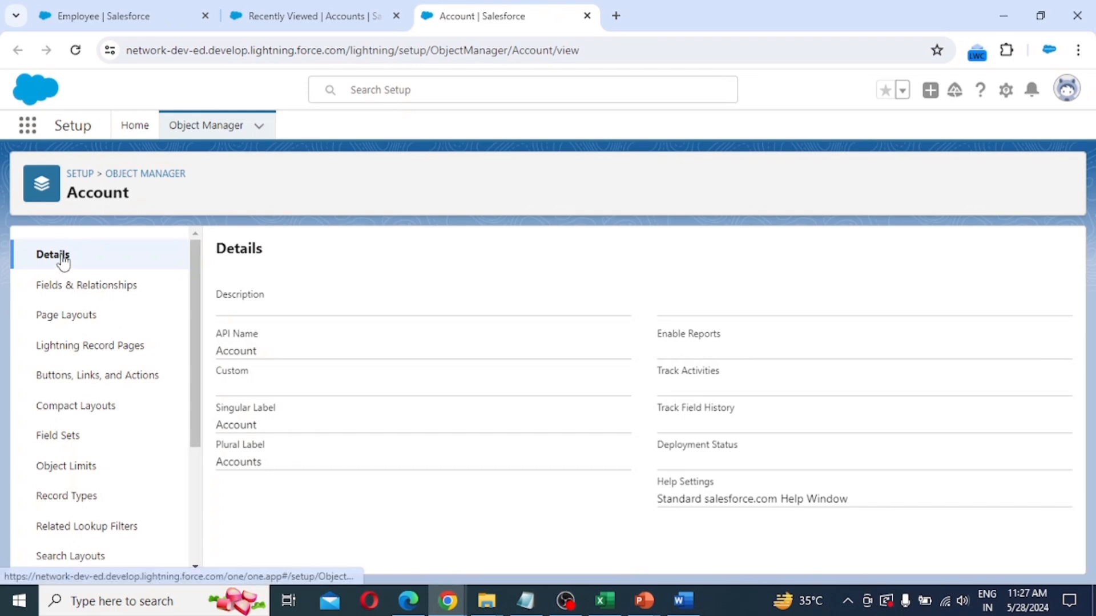
{"action": "left_click", "coordinate": [94, 288]}
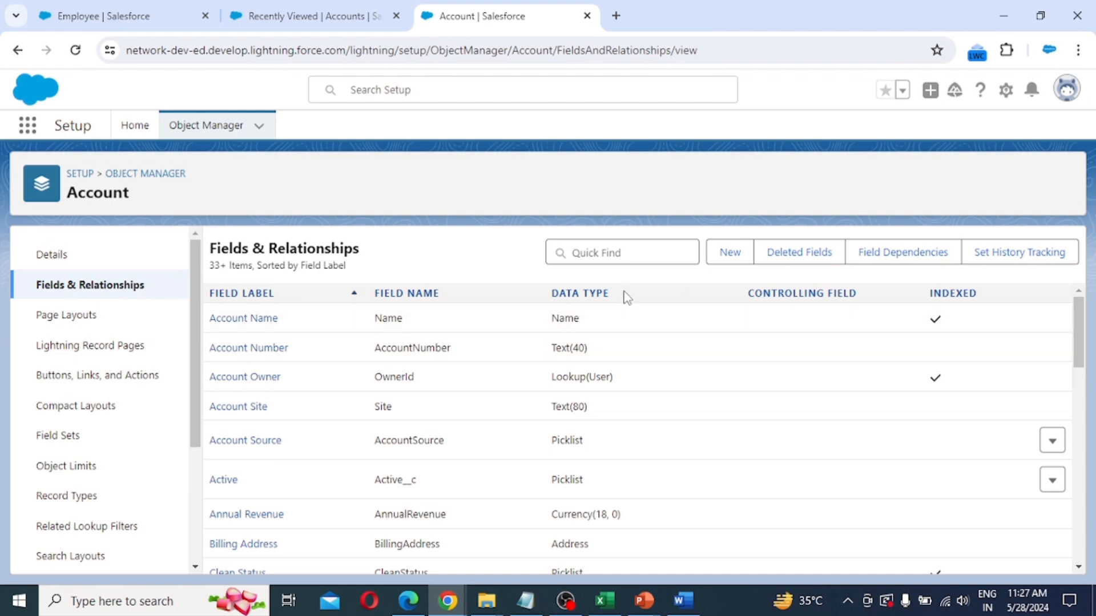
Search the Account object's fields for Amount, then clear the search.
{"action": "left_click", "coordinate": [608, 253]}
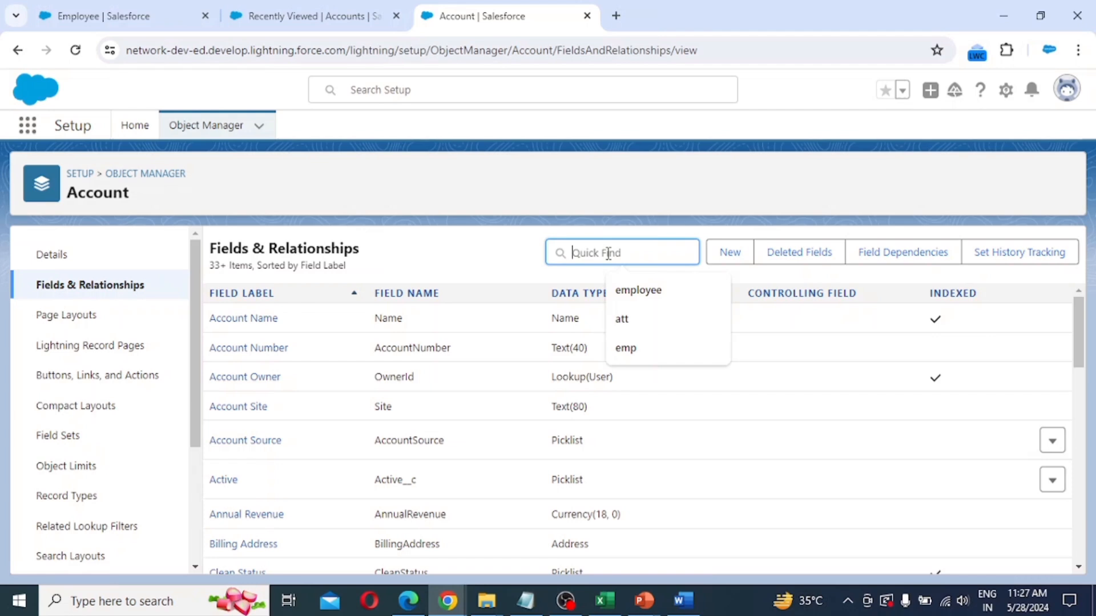
{"action": "type", "text": "Am"}
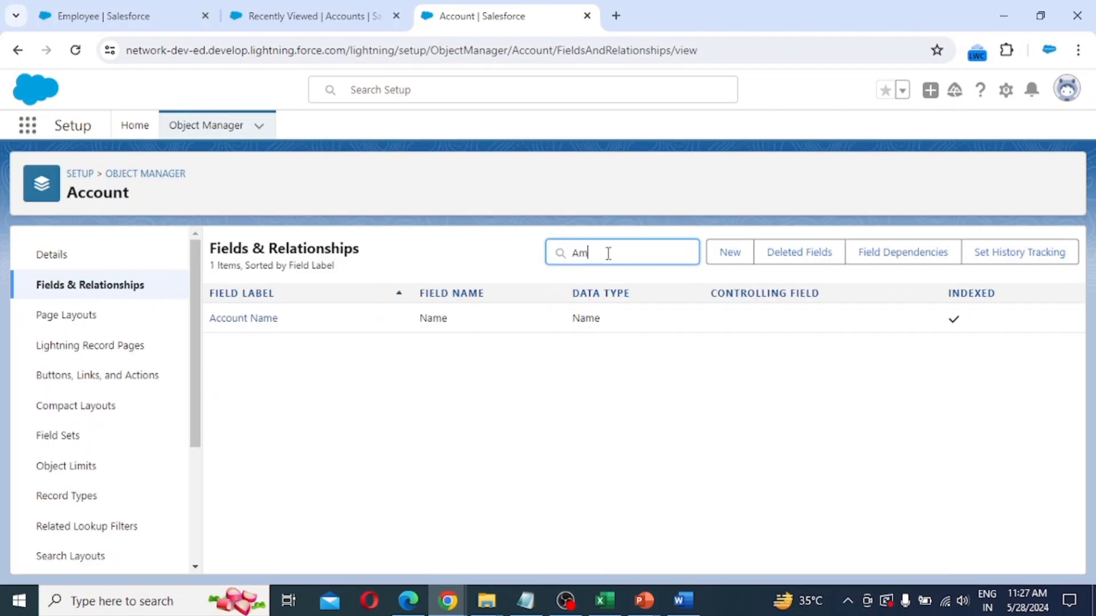
{"action": "type", "text": "ount"}
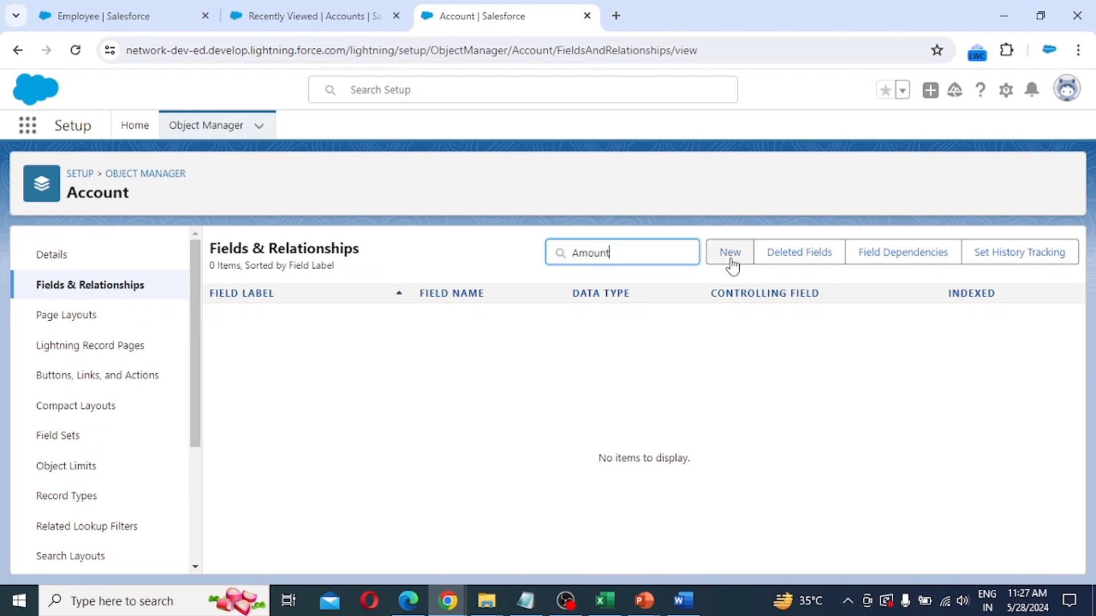
{"action": "left_click_drag", "start_coordinate": [636, 252], "coordinate": [474, 256]}
{"action": "key", "text": "BackSpace"}
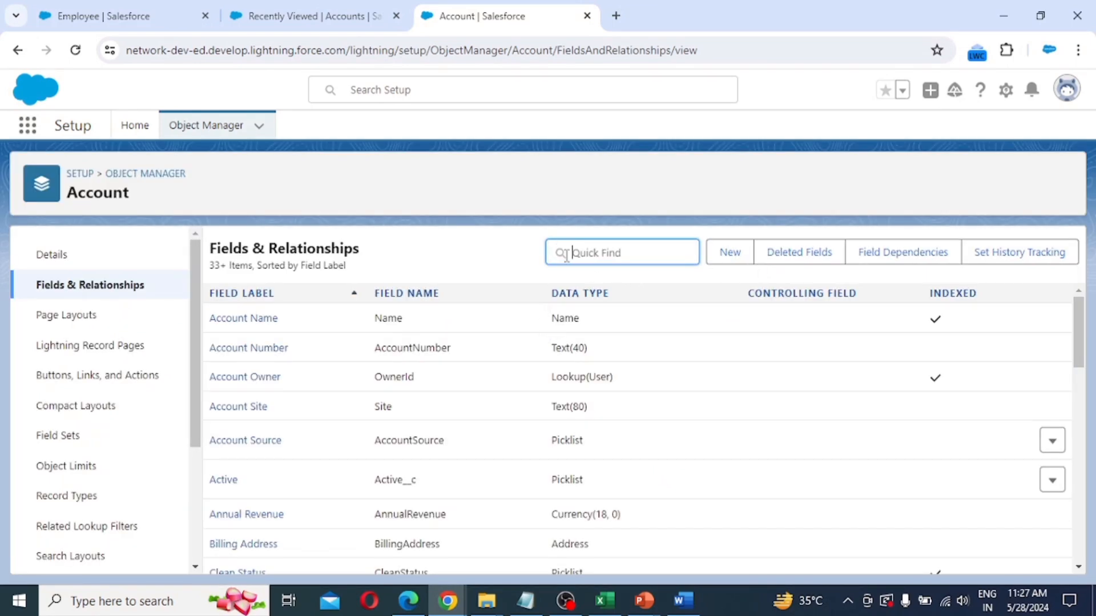
Start a new custom field on the Account object with the Currency data type and continue to its details.
{"action": "left_click", "coordinate": [731, 257]}
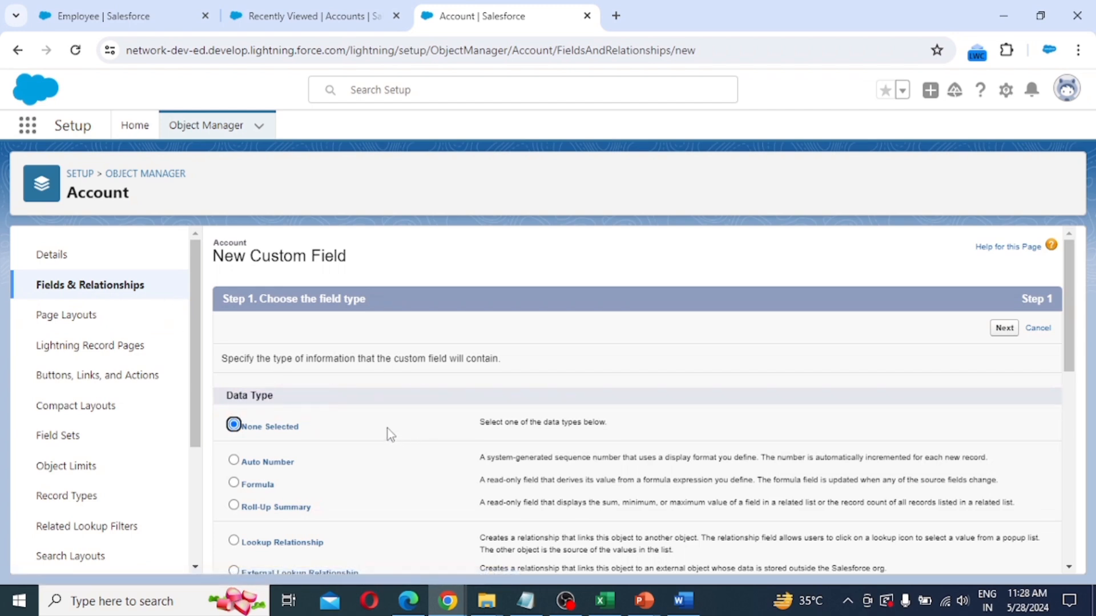
{"action": "scroll", "coordinate": [365, 439], "scroll_direction": "down", "scroll_amount": 3}
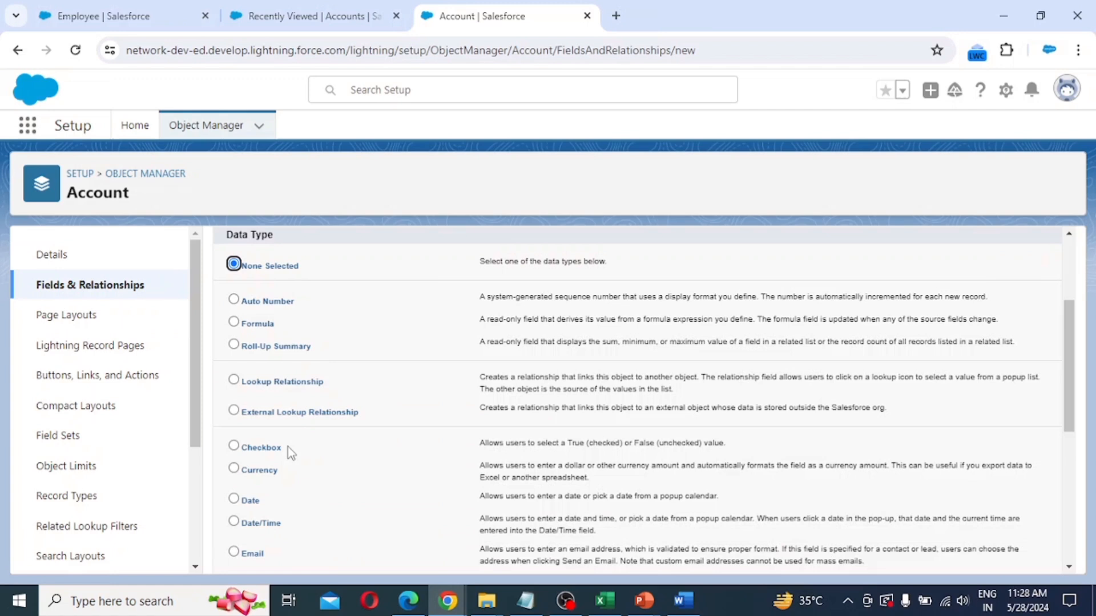
{"action": "left_click", "coordinate": [234, 469]}
{"action": "scroll", "coordinate": [532, 493], "scroll_direction": "down", "scroll_amount": 6}
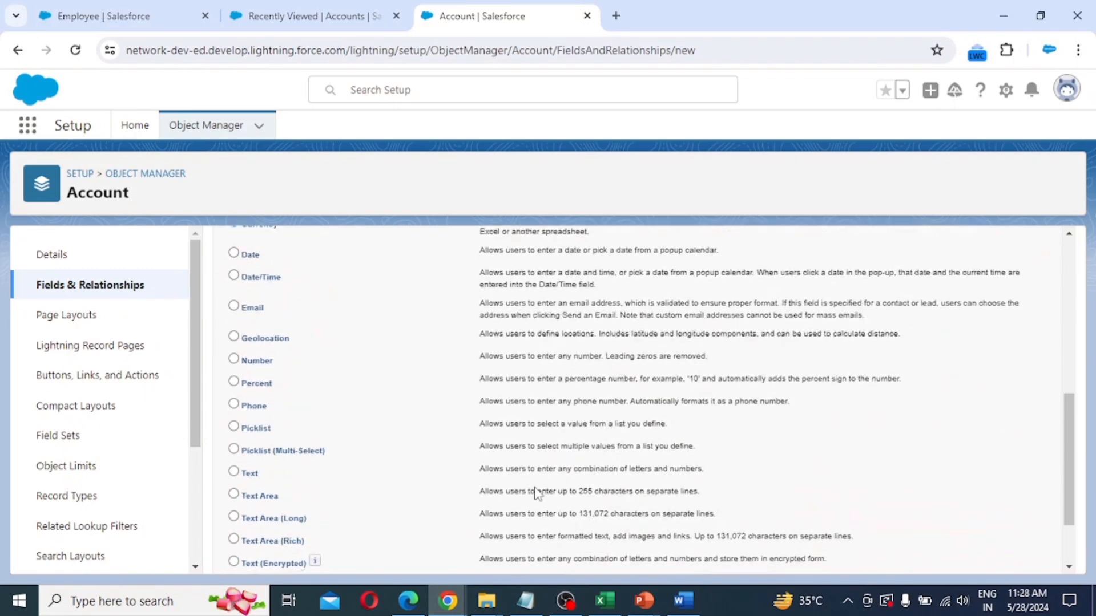
{"action": "left_click", "coordinate": [1003, 557]}
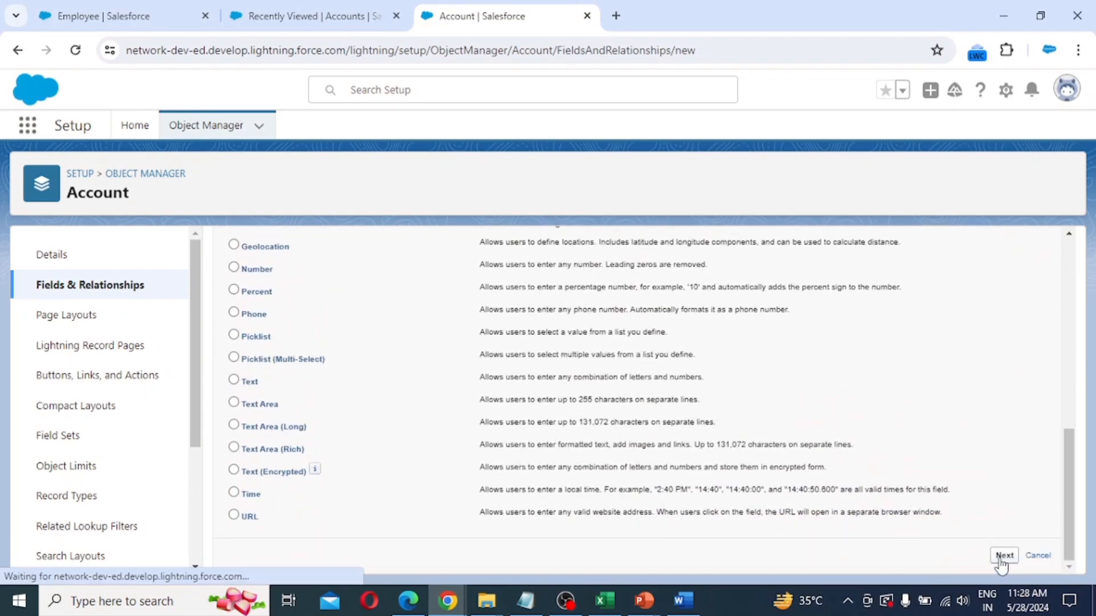
Set the currency field's label and name to Amount, length to 10 and decimal places to 2, and continue to field-level security.
{"action": "left_click", "coordinate": [420, 363]}
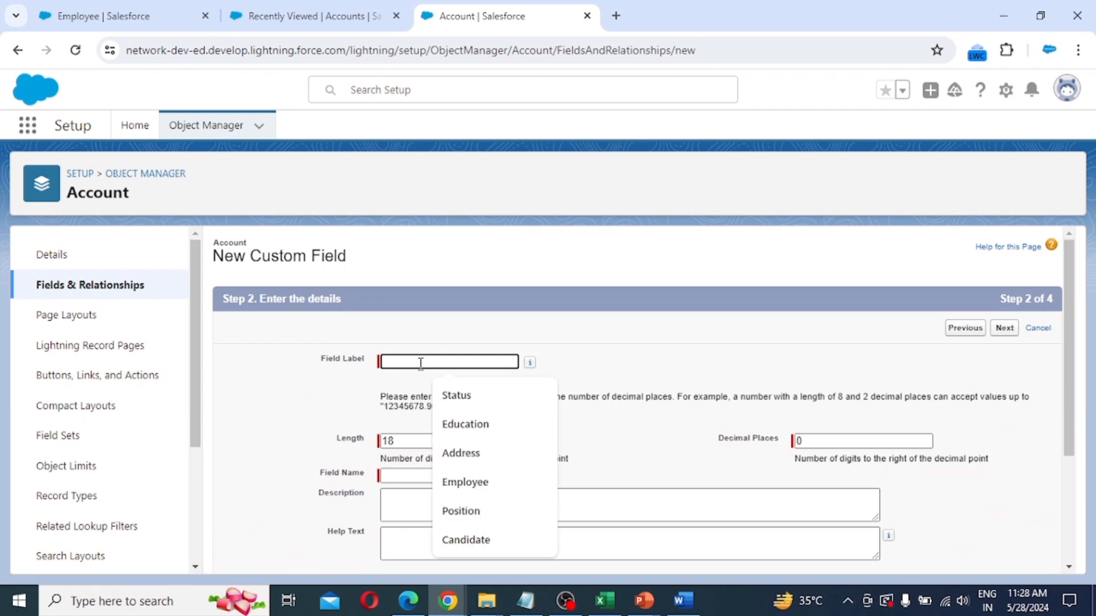
{"action": "type", "text": "Amount"}
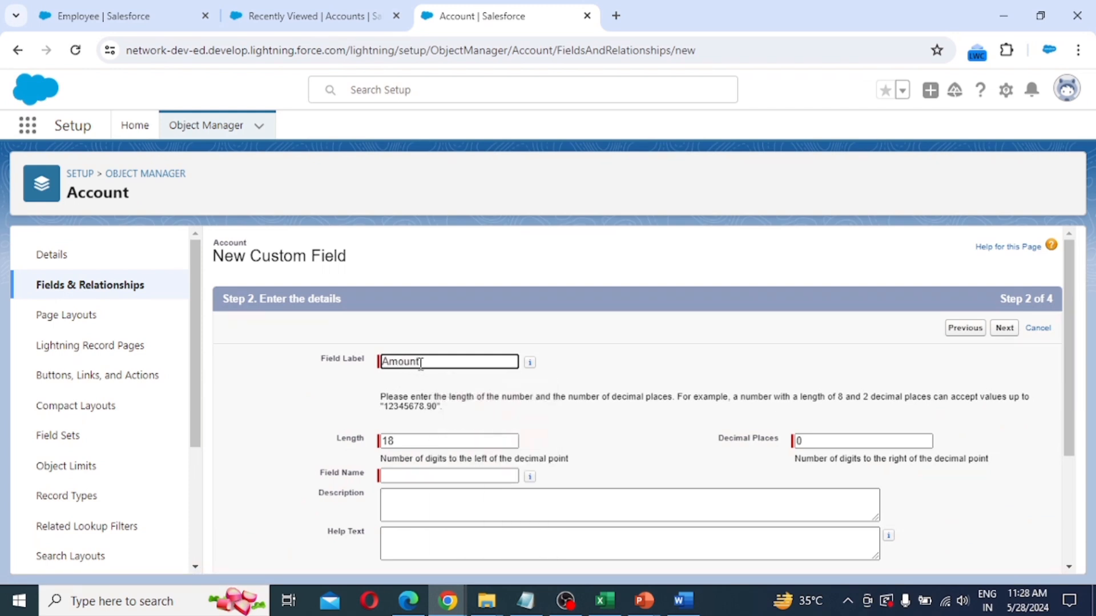
{"action": "key", "text": "Tab"}
{"action": "left_click", "coordinate": [410, 441]}
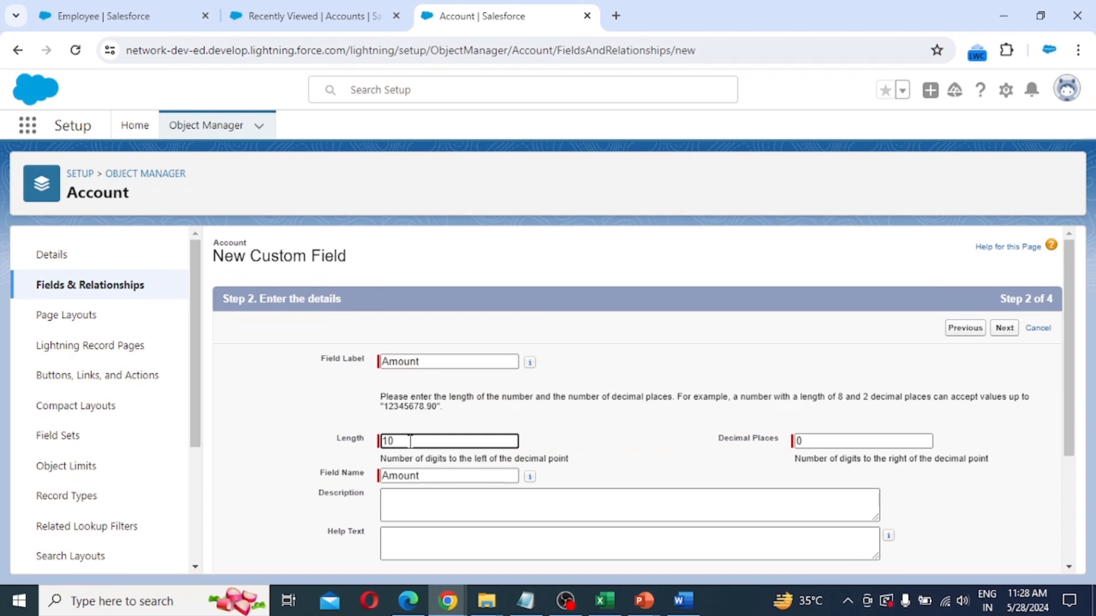
{"action": "key", "text": "Tab"}
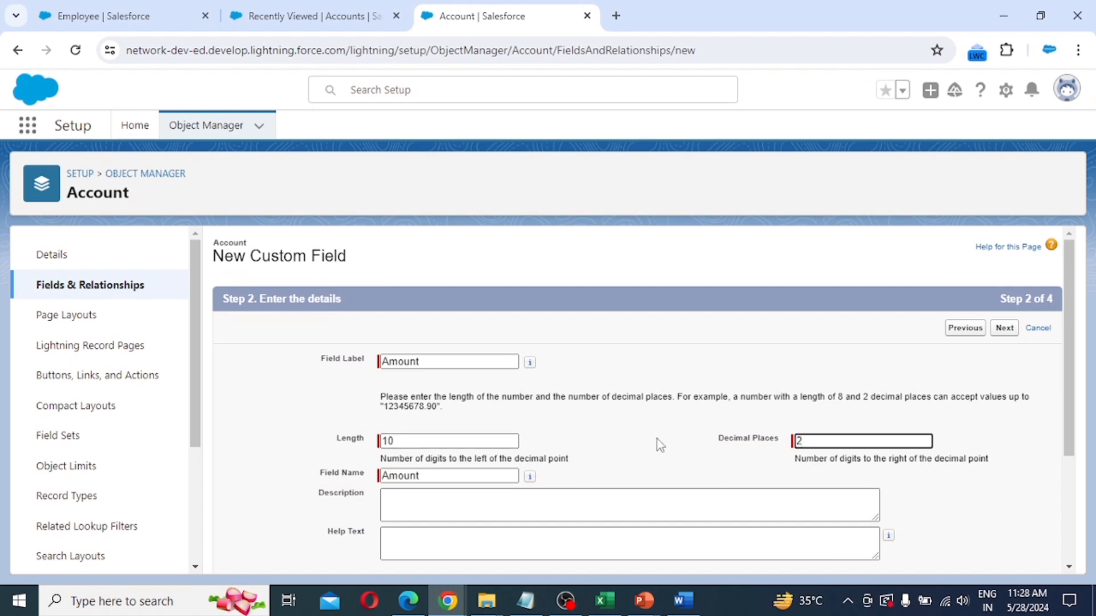
{"action": "scroll", "coordinate": [660, 443], "scroll_direction": "down", "scroll_amount": 2}
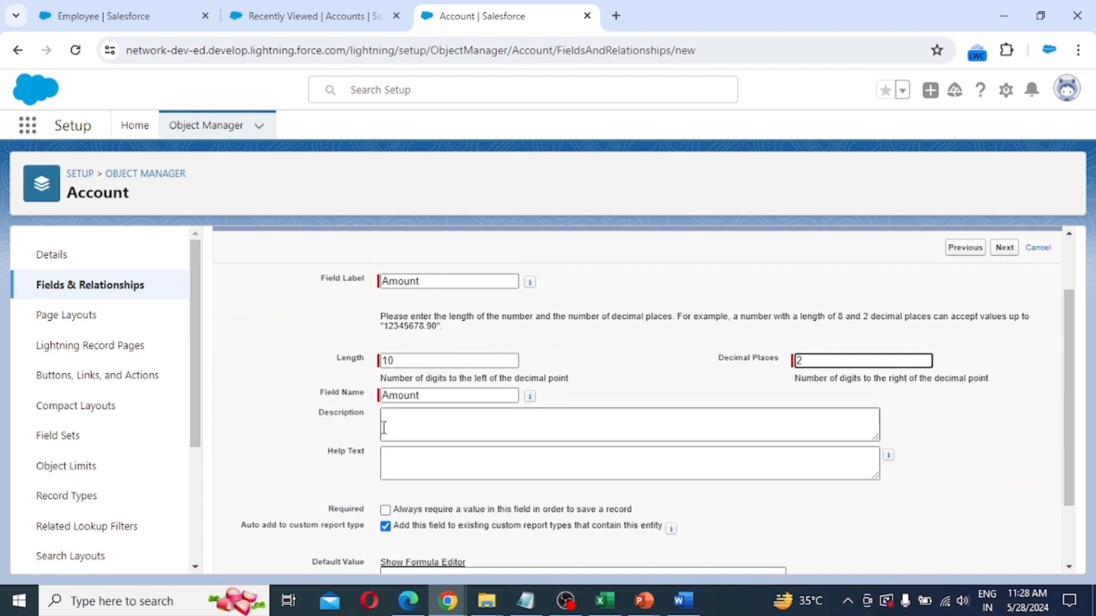
{"action": "scroll", "coordinate": [383, 427], "scroll_direction": "down", "scroll_amount": 2}
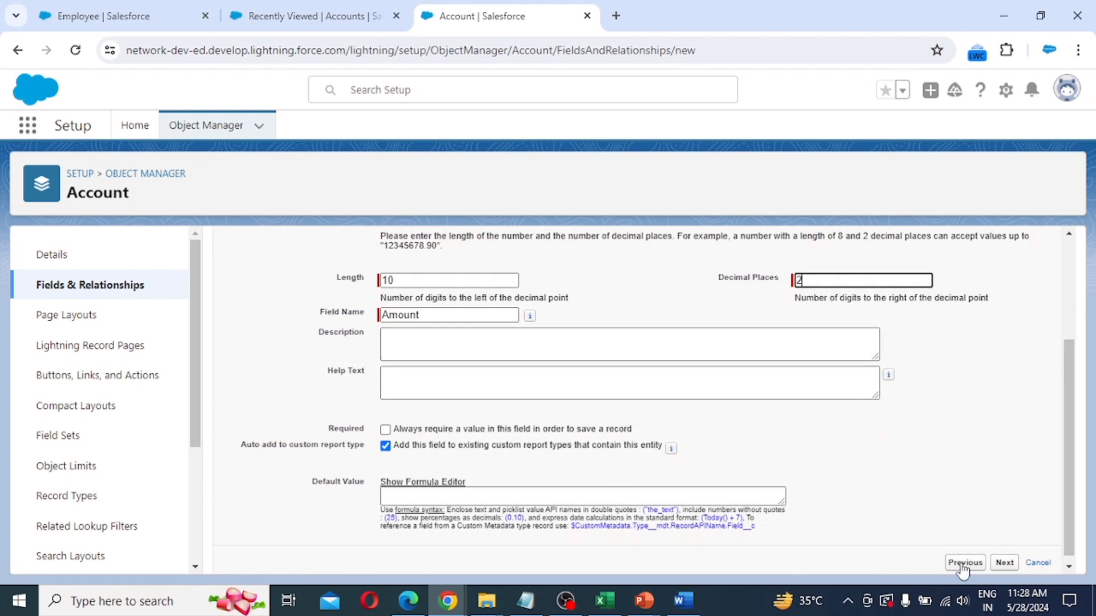
{"action": "left_click", "coordinate": [1004, 563]}
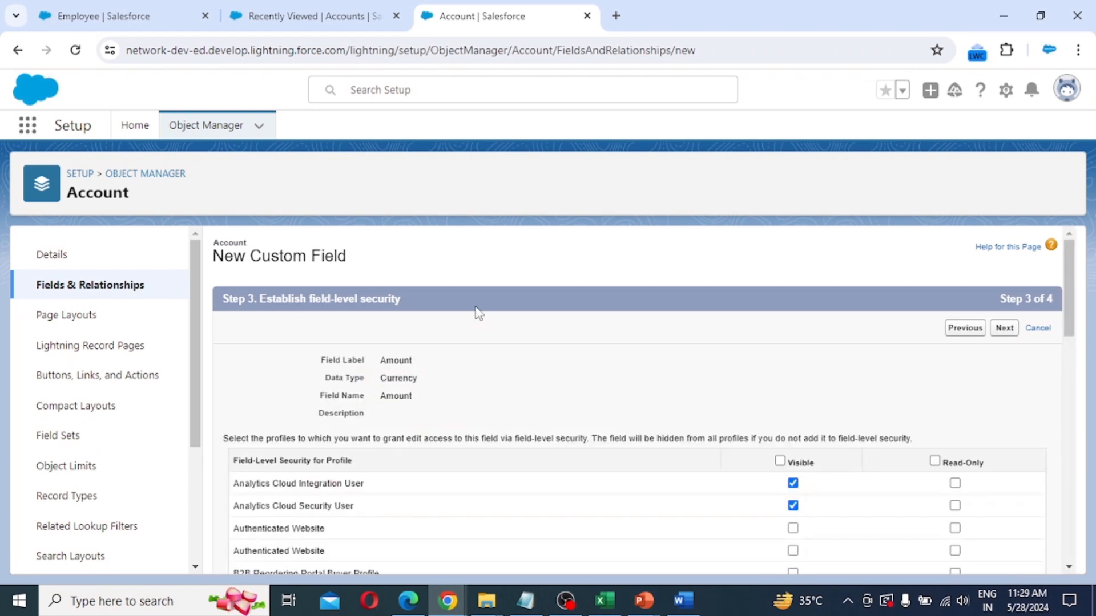
Keep the default field-level security, add the Amount field to all four Account page layouts, and save the field.
{"action": "scroll", "coordinate": [868, 510], "scroll_direction": "down", "scroll_amount": 1}
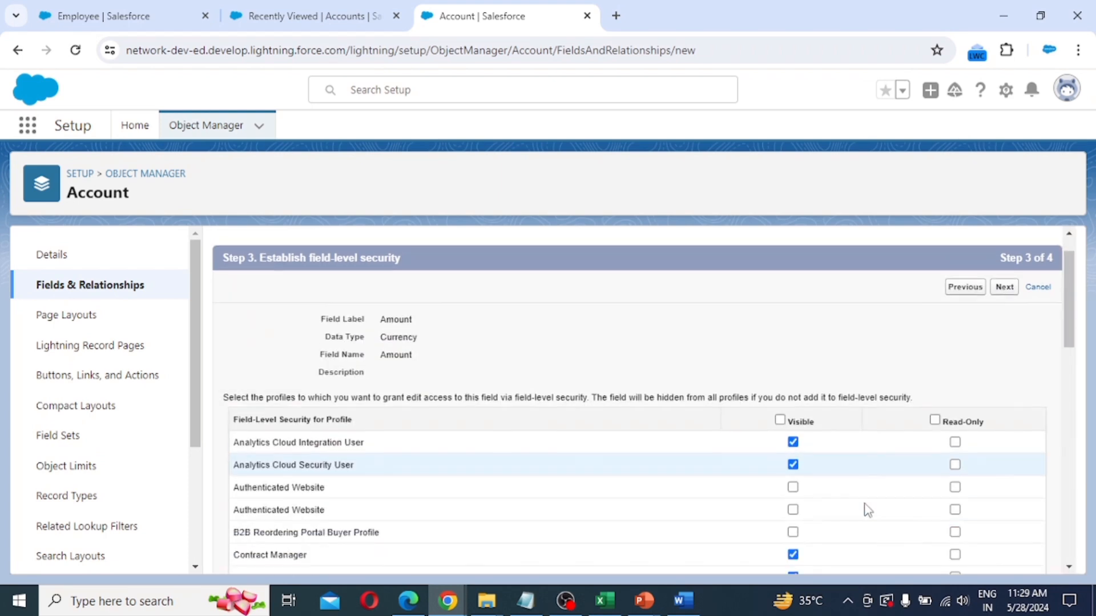
{"action": "scroll", "coordinate": [865, 509], "scroll_direction": "down", "scroll_amount": 13}
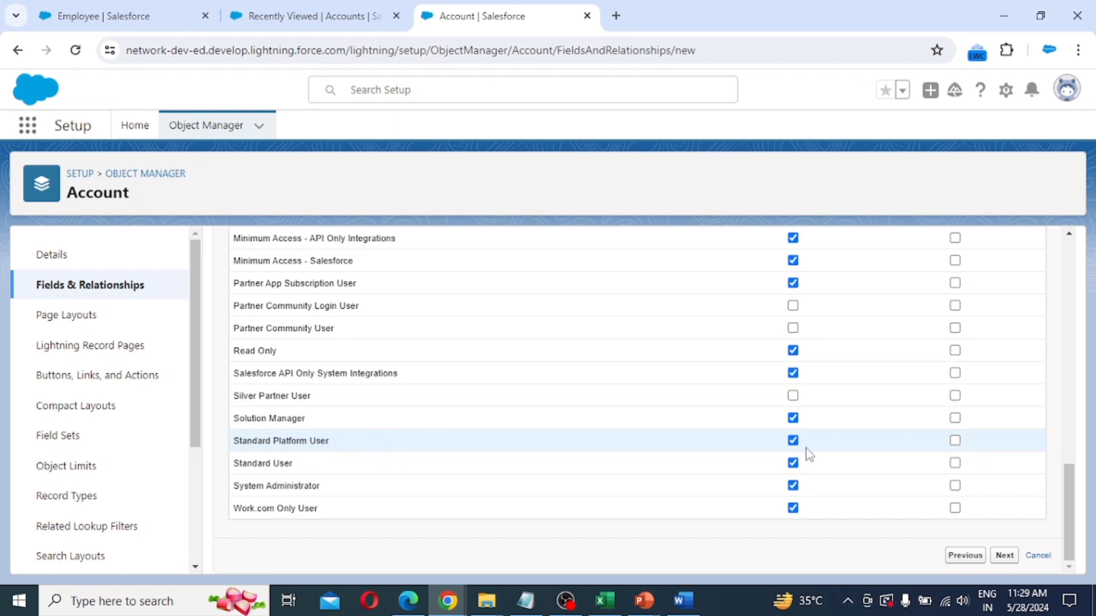
{"action": "left_click", "coordinate": [1006, 557]}
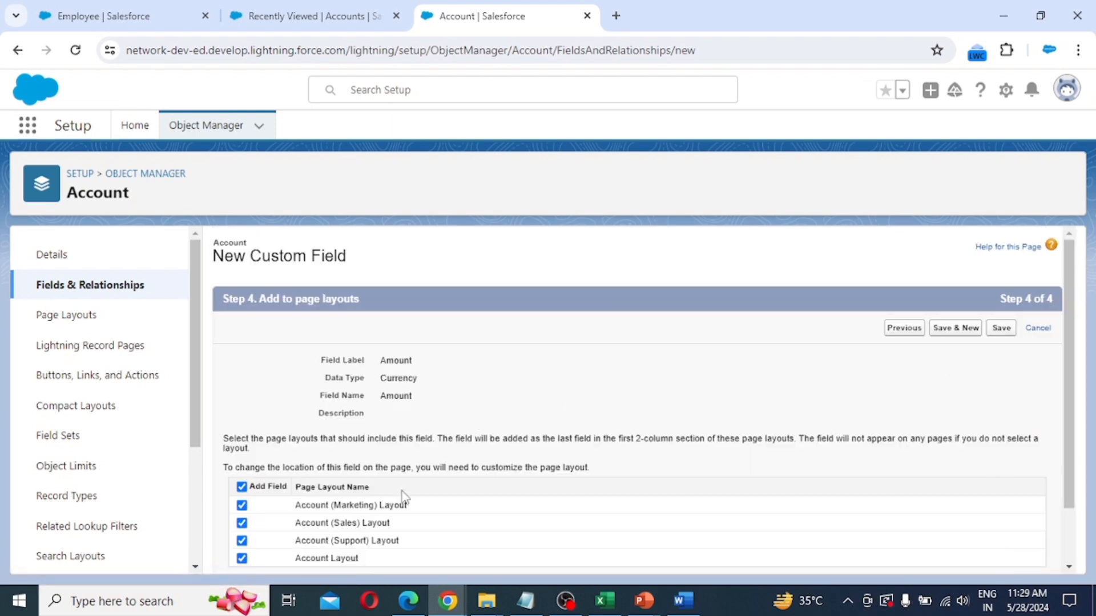
{"action": "scroll", "coordinate": [410, 482], "scroll_direction": "down", "scroll_amount": 1}
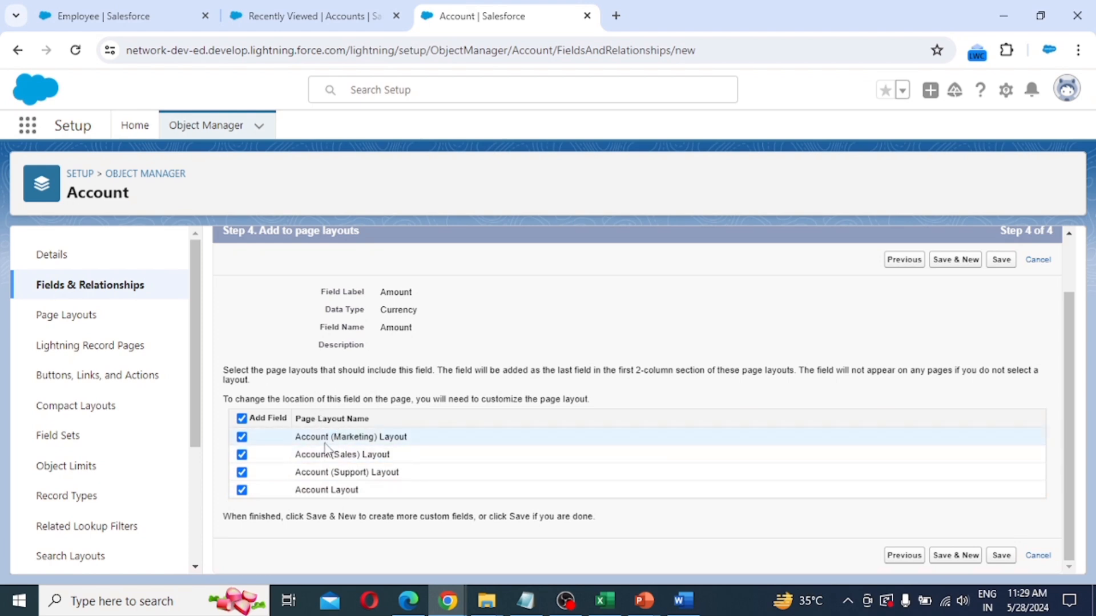
{"action": "left_click", "coordinate": [1001, 260]}
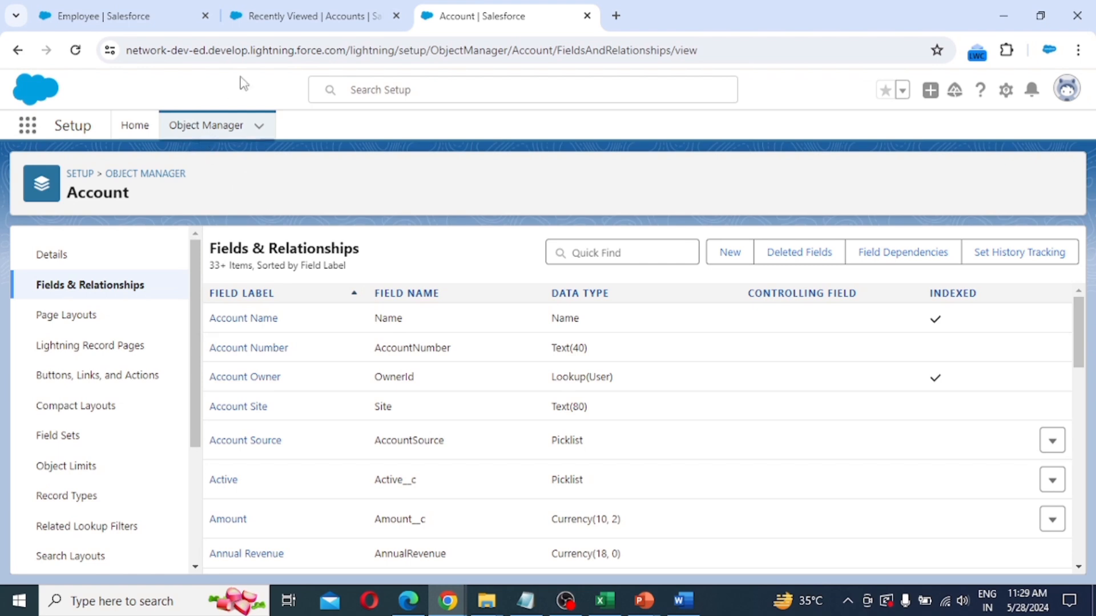
Return to the EMS app's Accounts list, start a new account record, and bring its Amount field into view.
{"action": "left_click", "coordinate": [135, 20]}
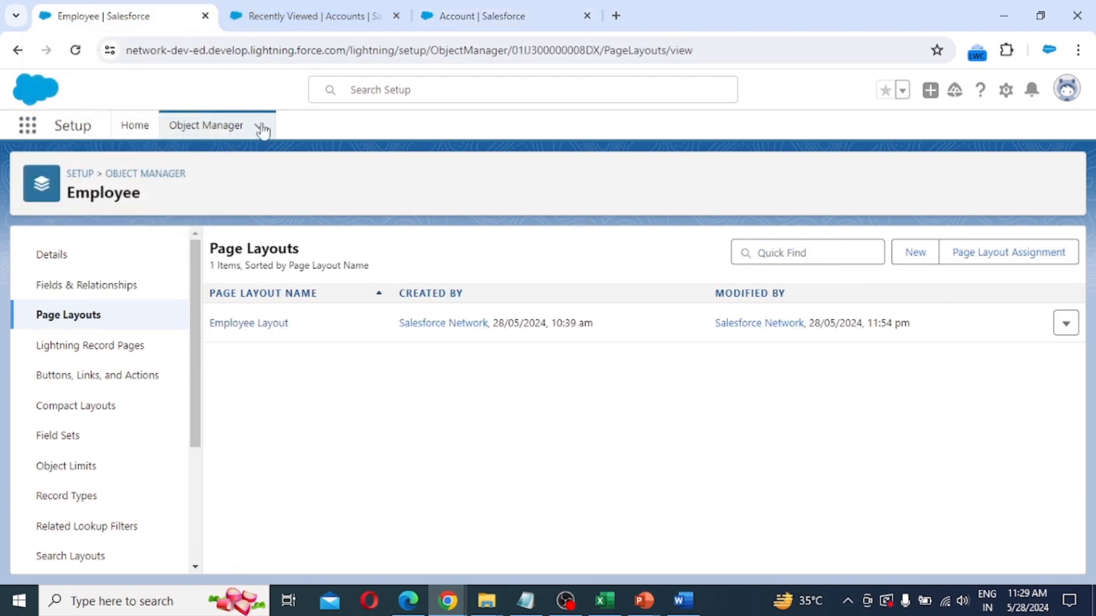
{"action": "left_click", "coordinate": [300, 11]}
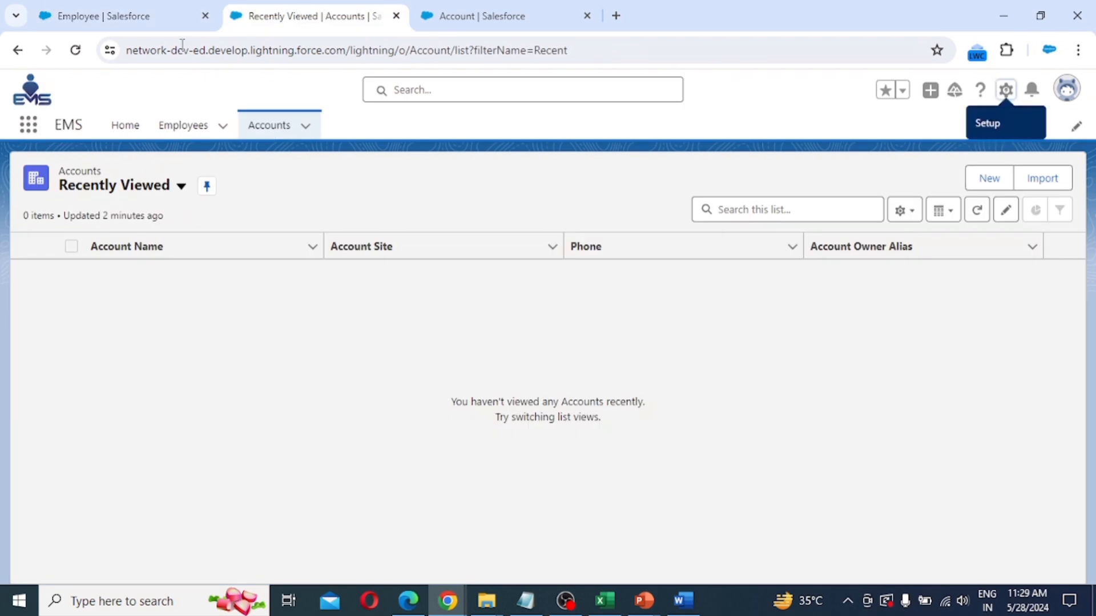
{"action": "left_click", "coordinate": [266, 127]}
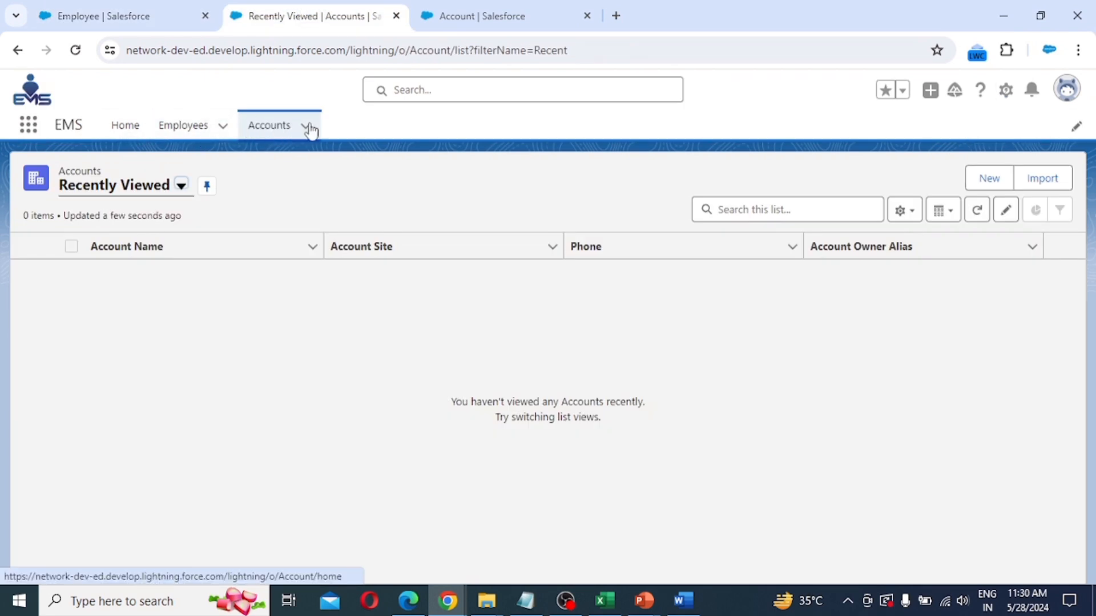
{"action": "left_click", "coordinate": [992, 182]}
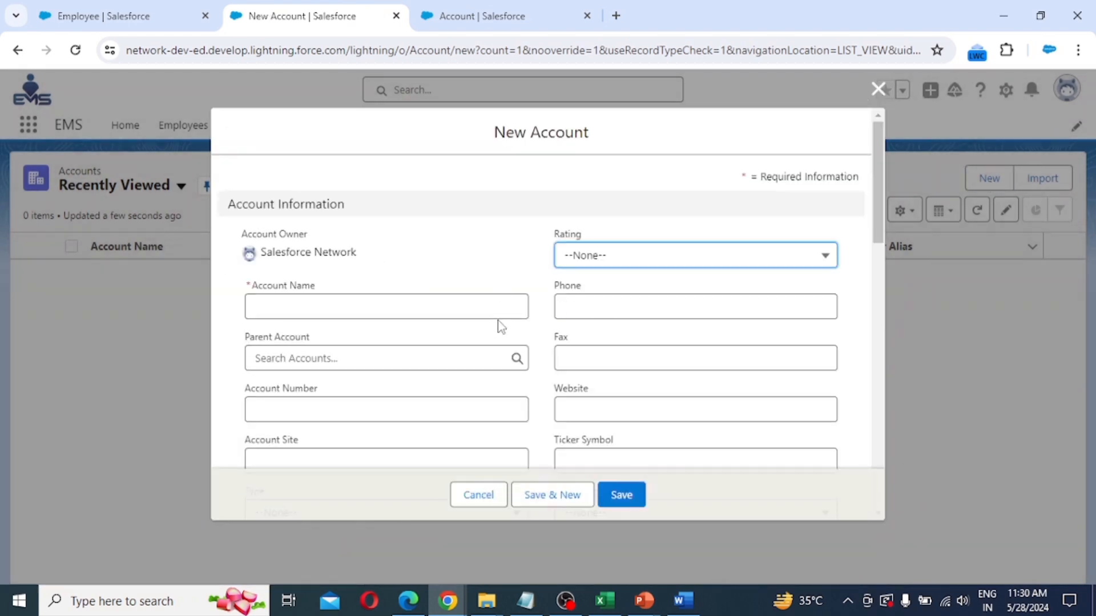
{"action": "scroll", "coordinate": [525, 329], "scroll_direction": "down", "scroll_amount": 4}
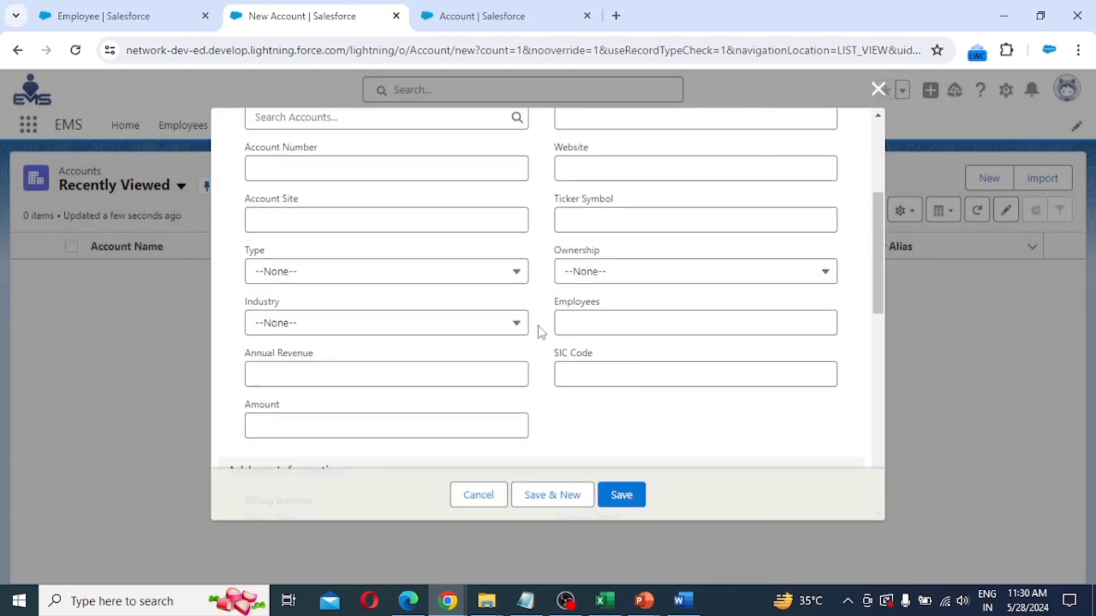